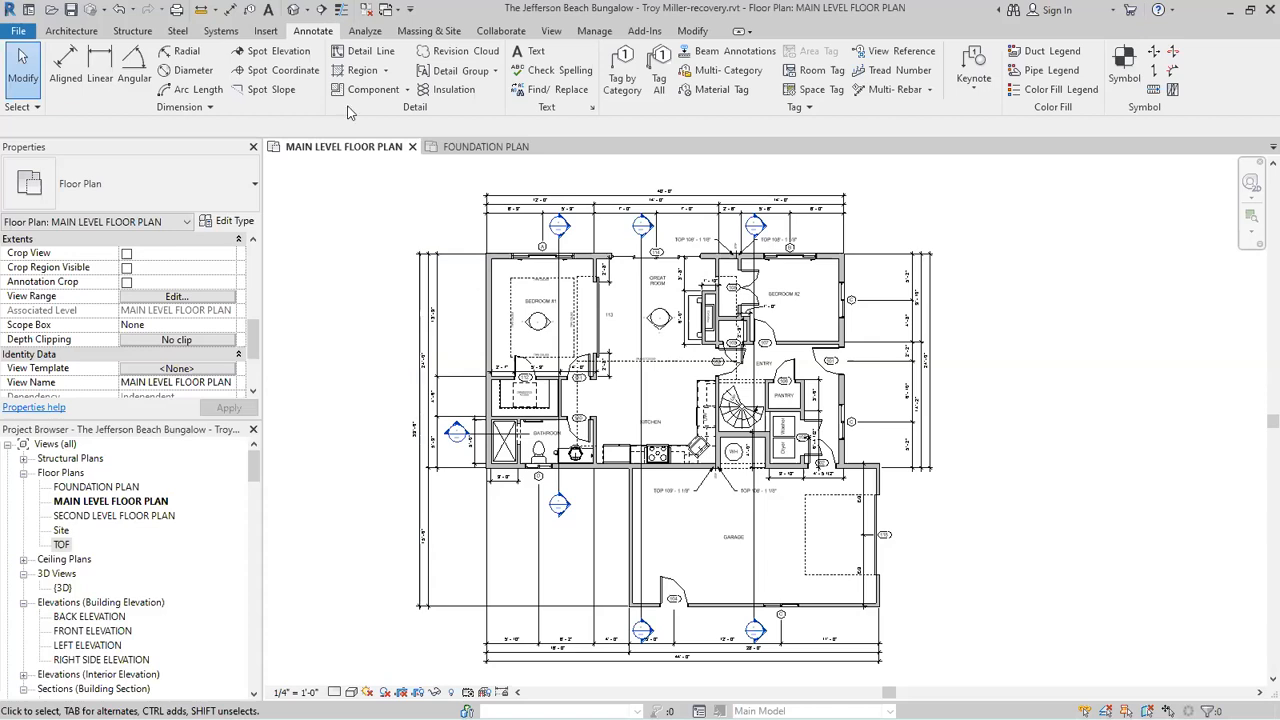
Open the foundation plan view and examine its post, footing, grid and dimension annotations across the whole drawing.
left_click(477, 149)
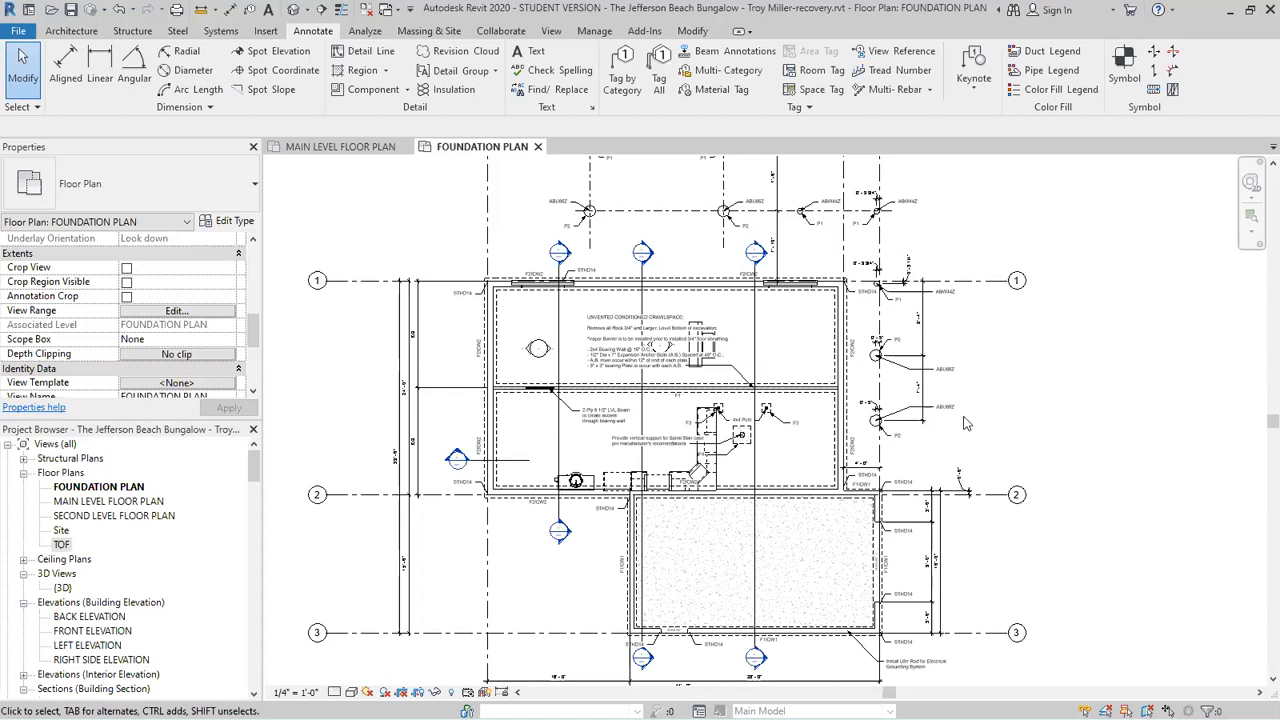
scroll(735, 246, "up", 3)
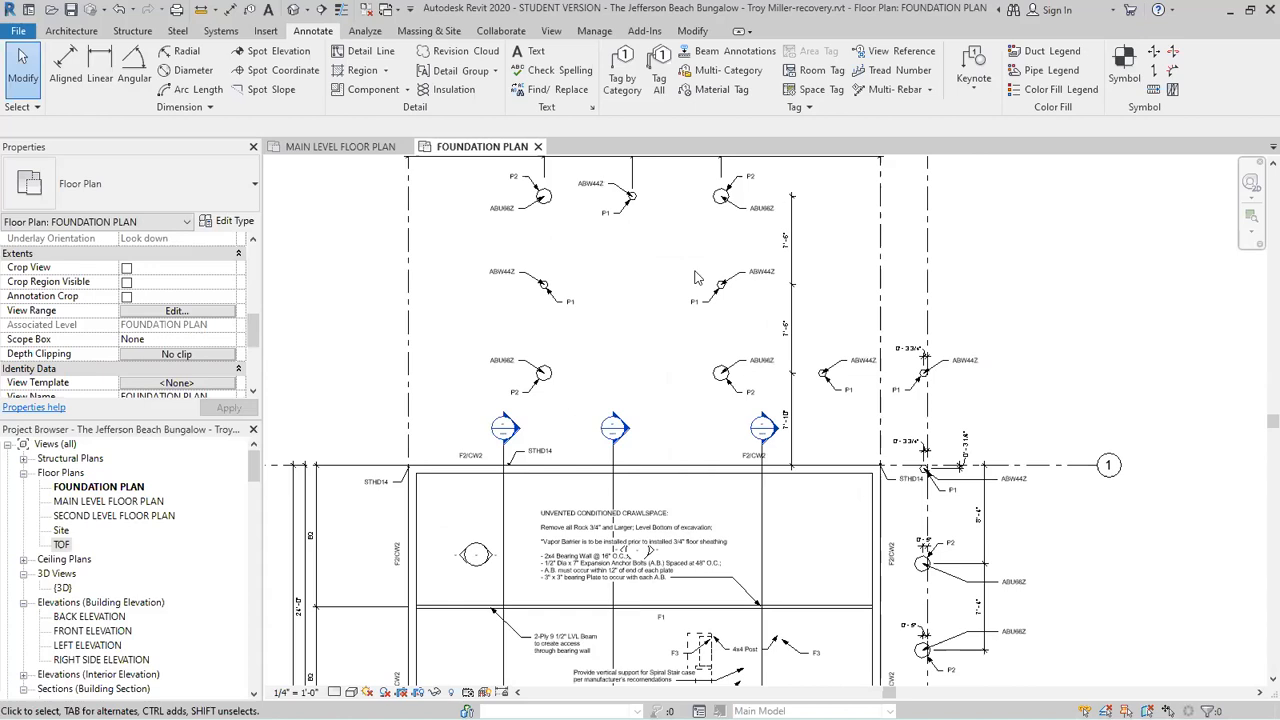
scroll(752, 200, "up", 1)
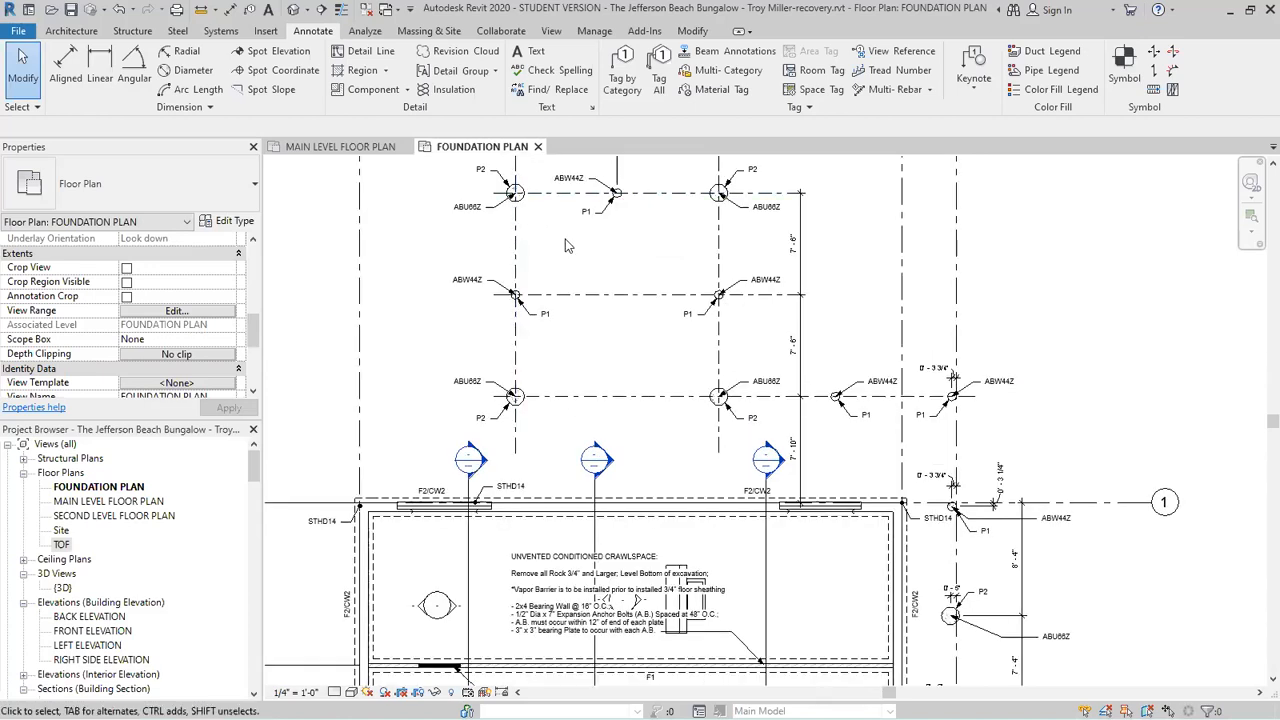
scroll(565, 240, "down", 1)
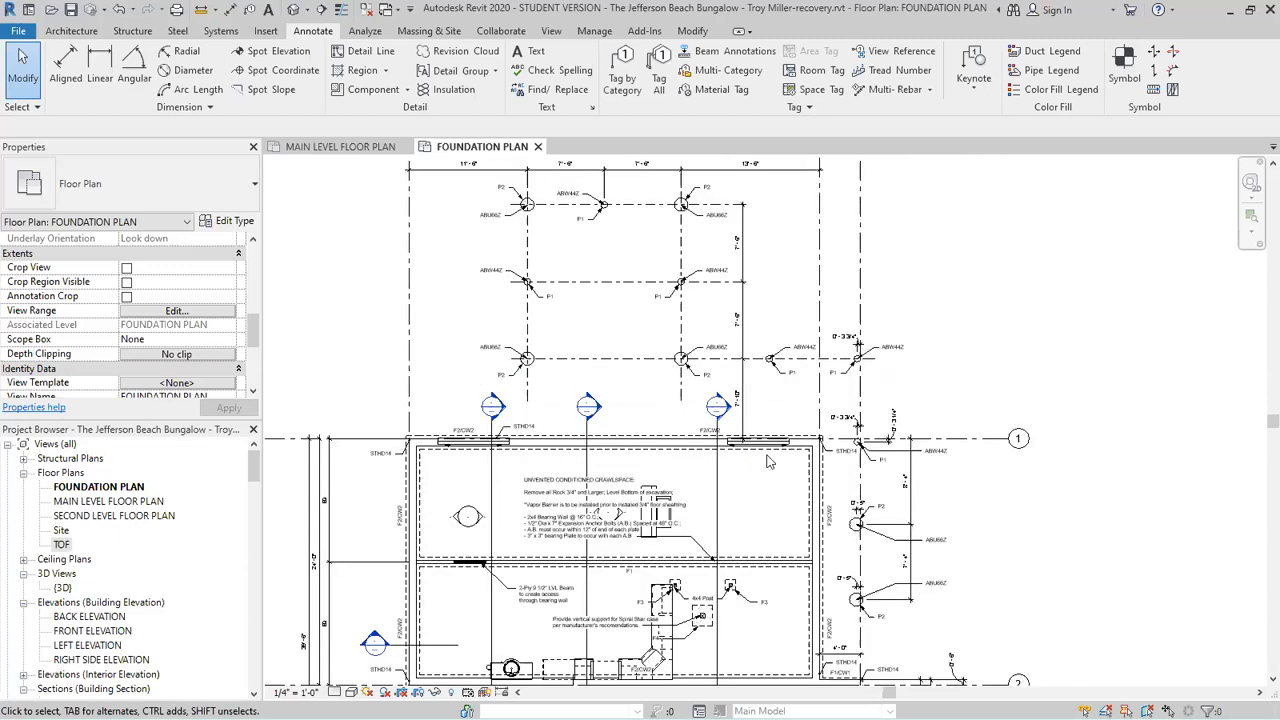
scroll(771, 436, "up", 1)
scroll(771, 436, "up", 1)
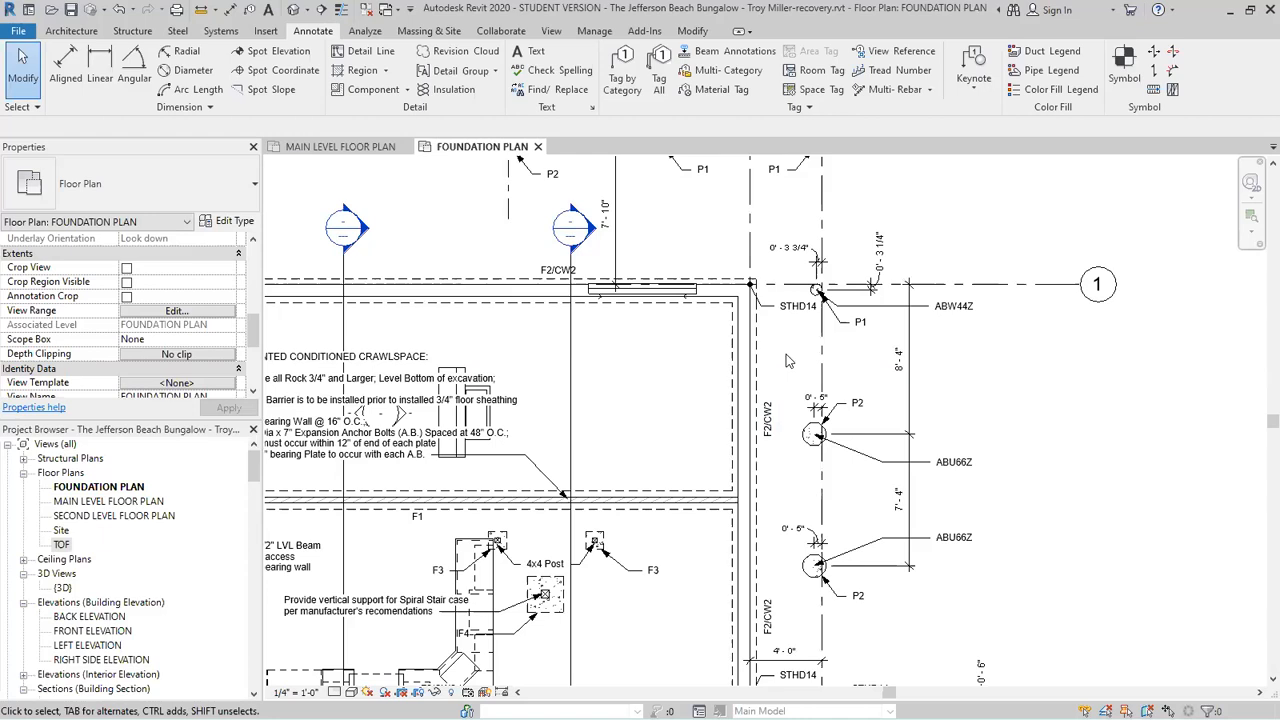
scroll(787, 364, "down", 1)
scroll(787, 364, "down", 1)
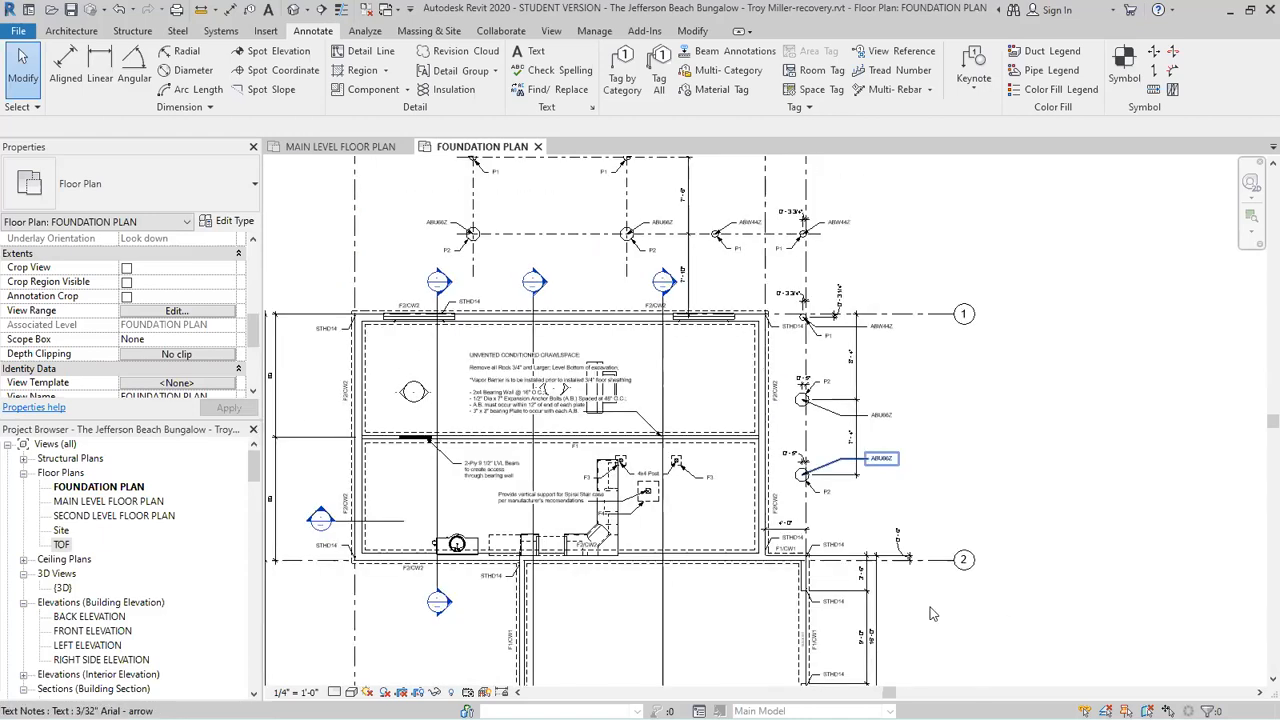
scroll(624, 594, "down", 1)
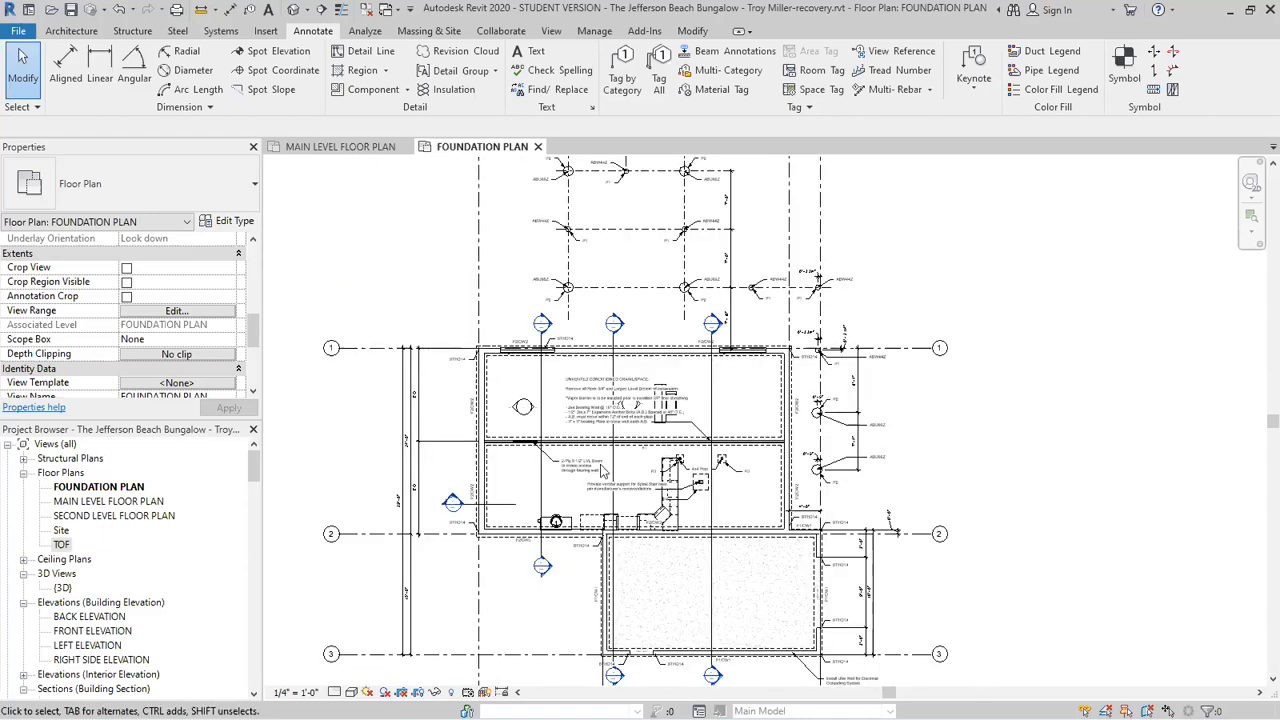
scroll(600, 465, "up", 2)
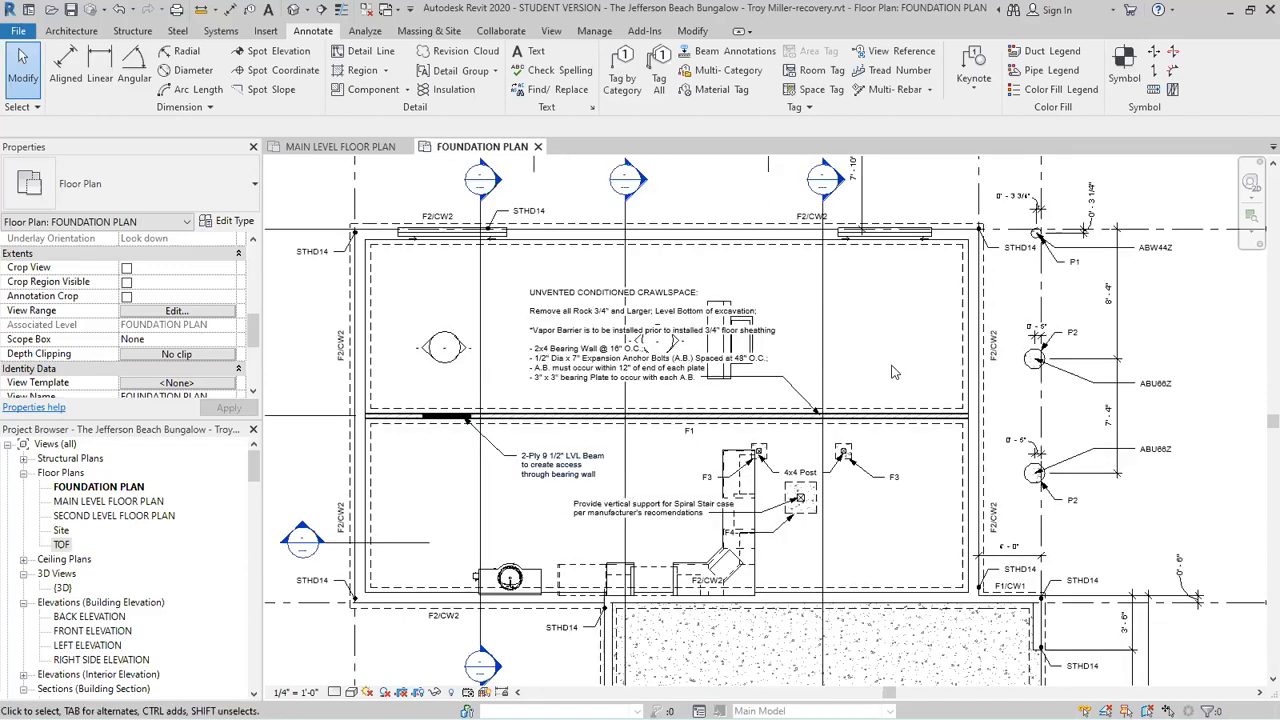
scroll(895, 370, "down", 1)
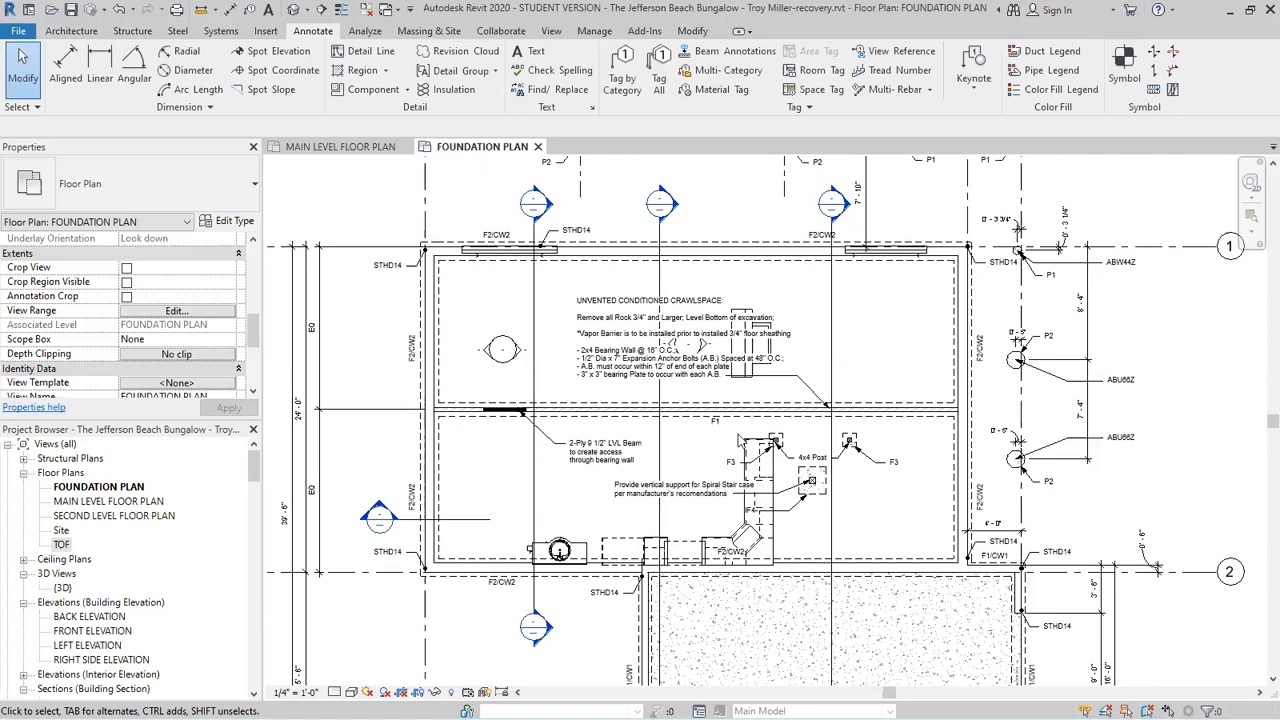
scroll(738, 441, "down", 2)
scroll(762, 578, "down", 1)
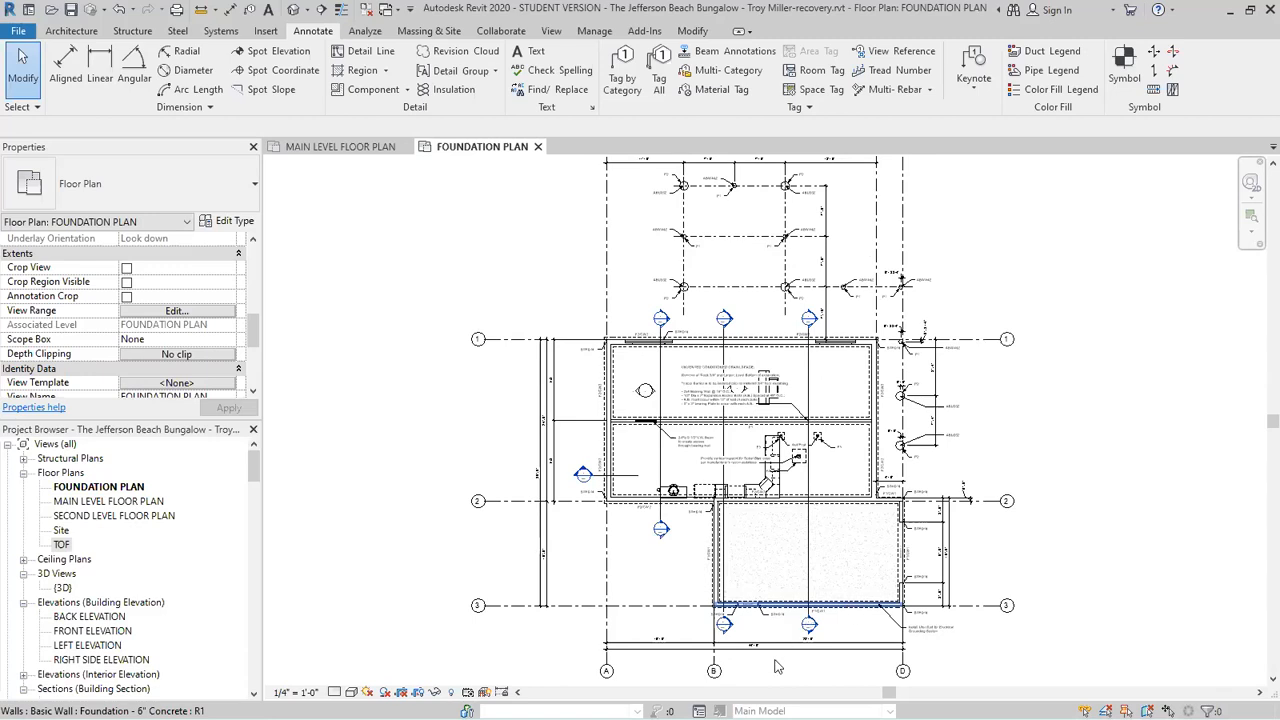
scroll(408, 596, "down", 1)
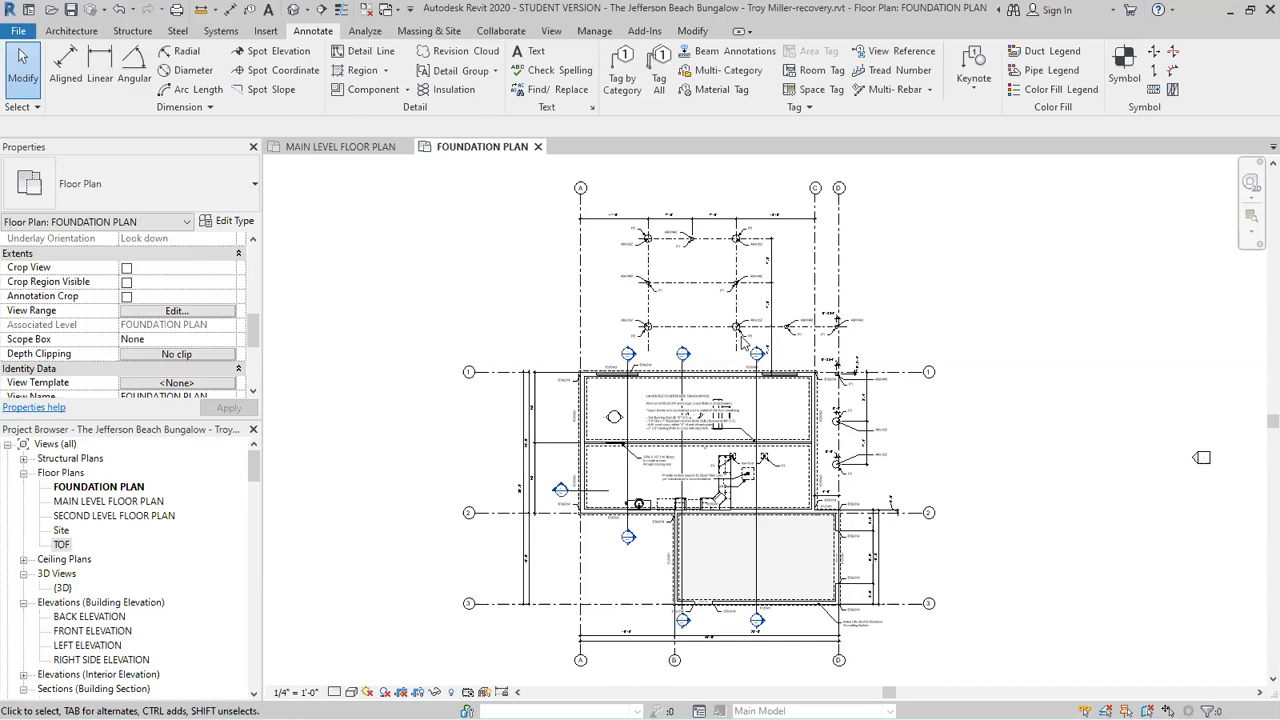
Inspect the crawlspace area of the foundation plan for main-level fireplace, cabinet and plumbing objects showing through.
scroll(752, 380, "up", 1)
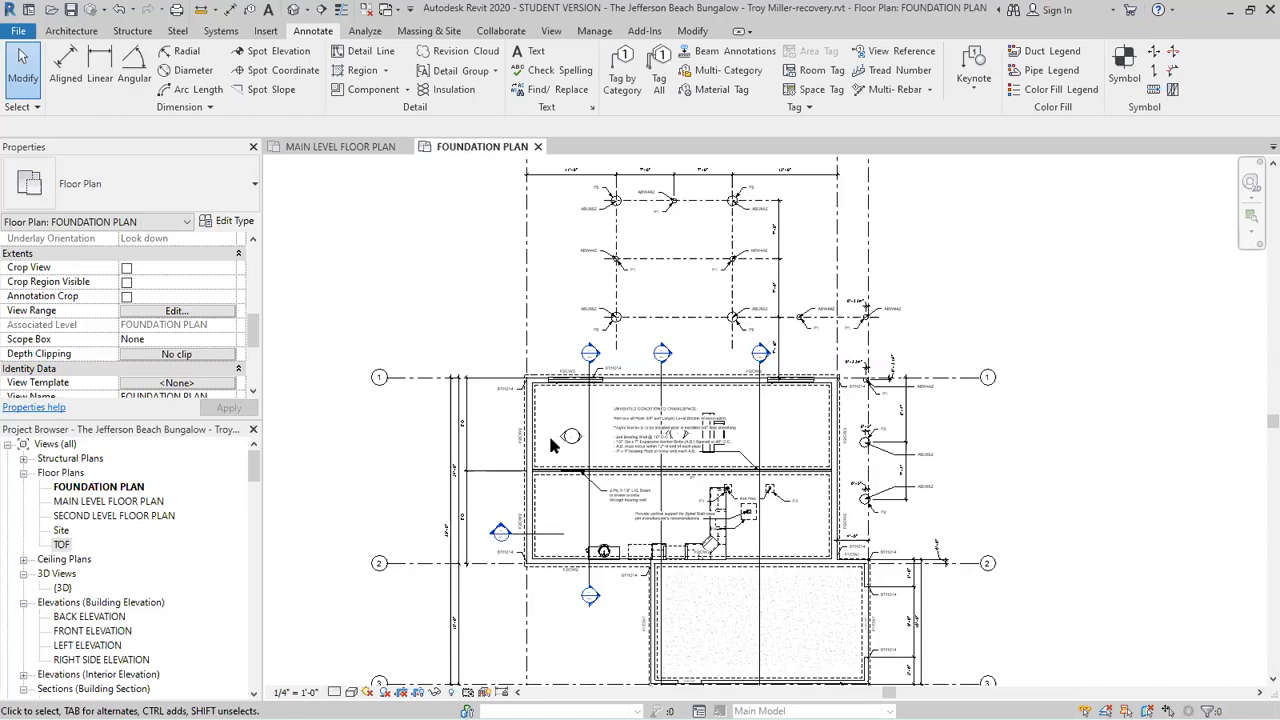
scroll(553, 422, "up", 5)
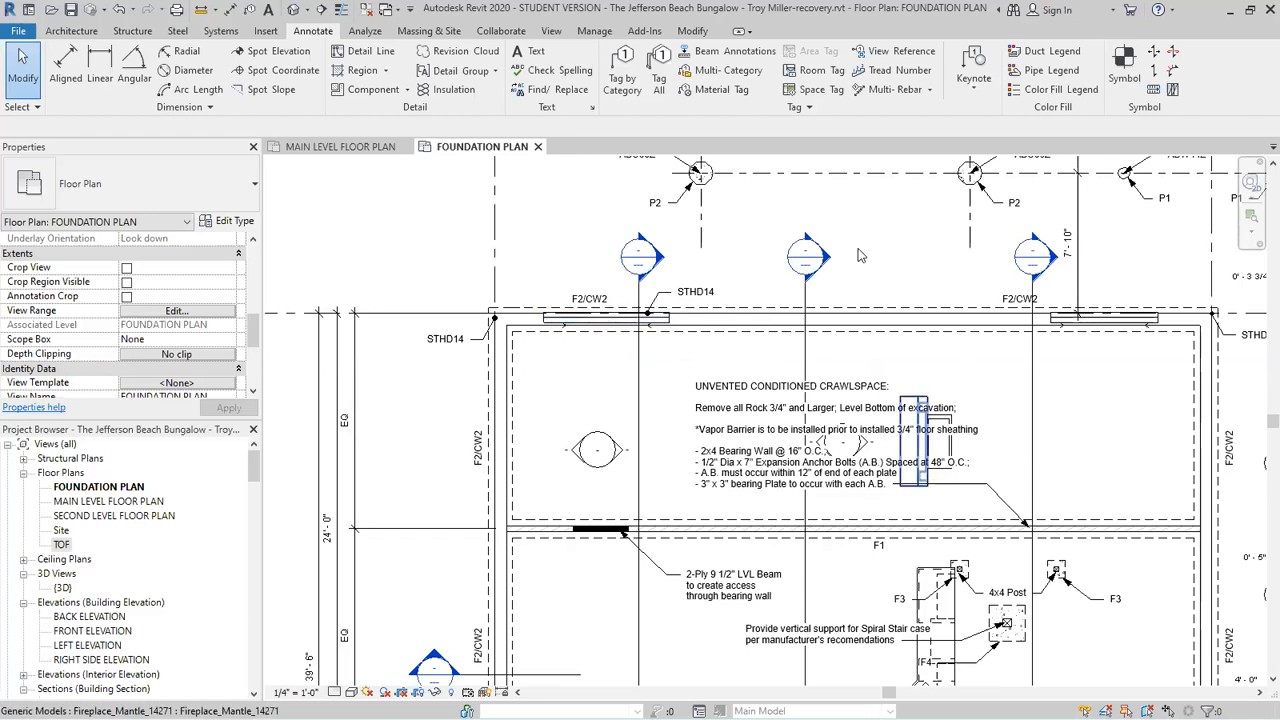
scroll(860, 256, "down", 1)
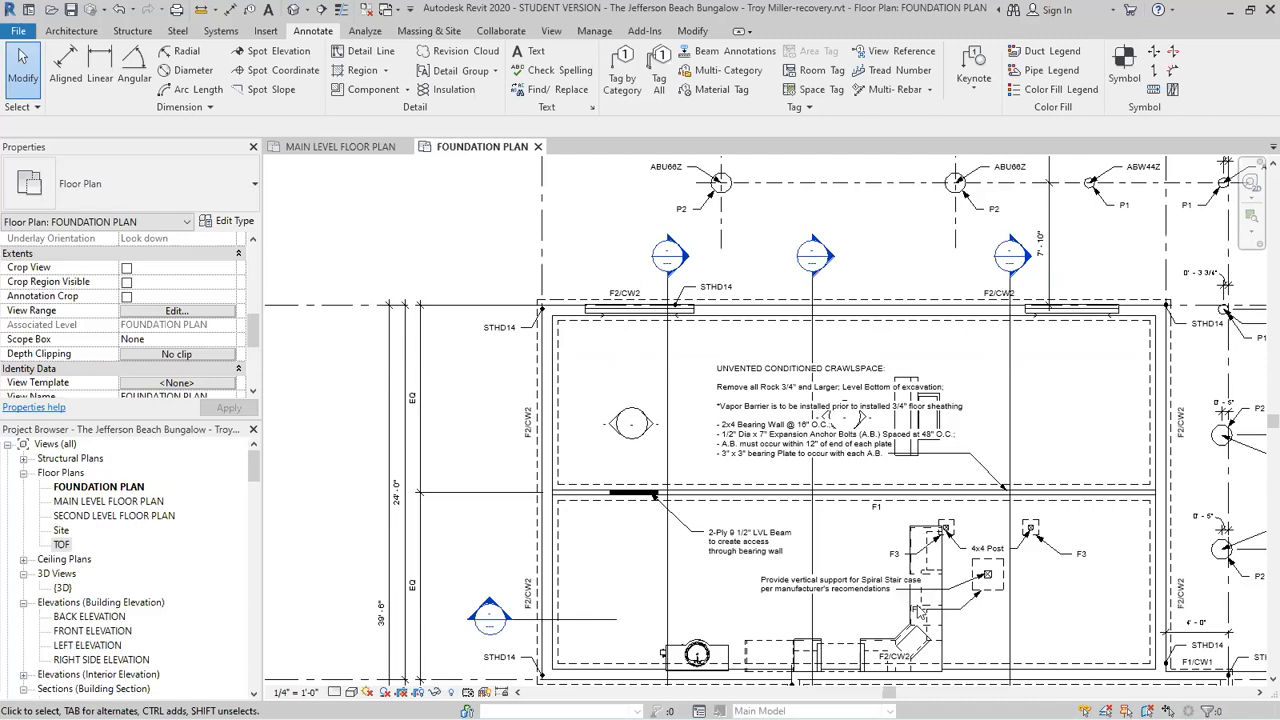
scroll(918, 612, "up", 1)
scroll(610, 538, "up", 1)
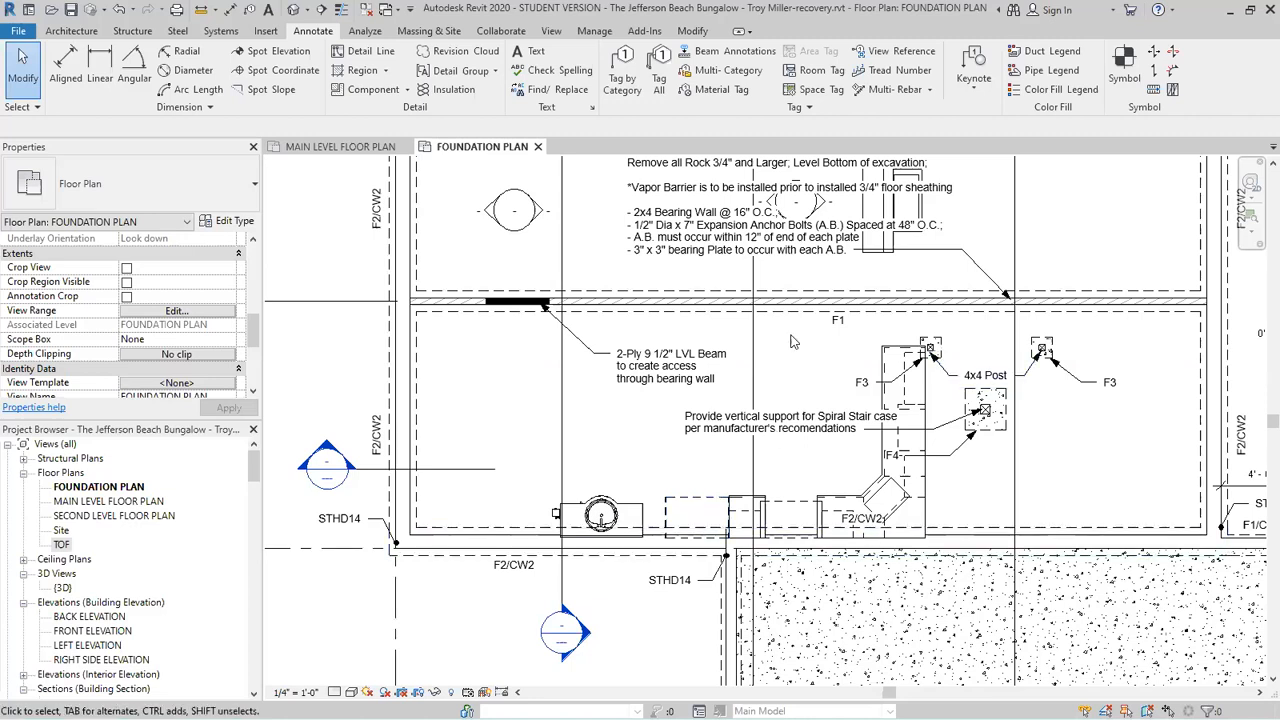
scroll(795, 342, "down", 1)
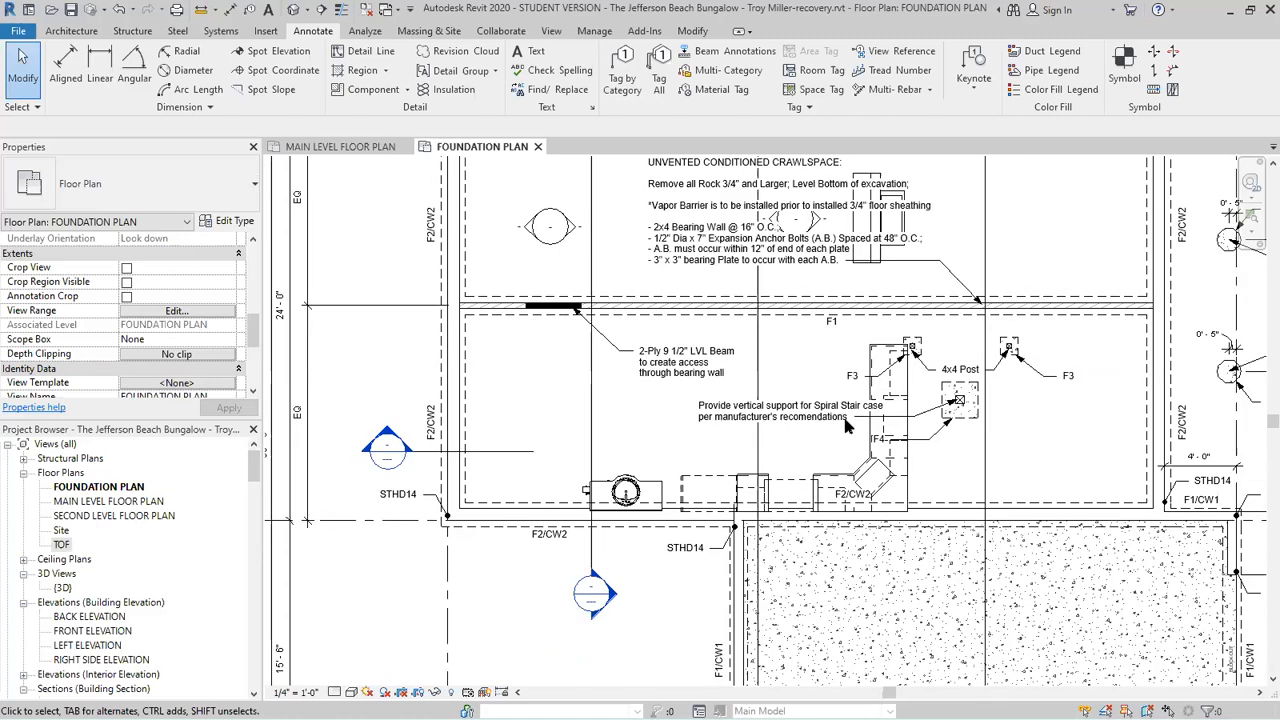
scroll(877, 500, "down", 1)
scroll(858, 582, "down", 1)
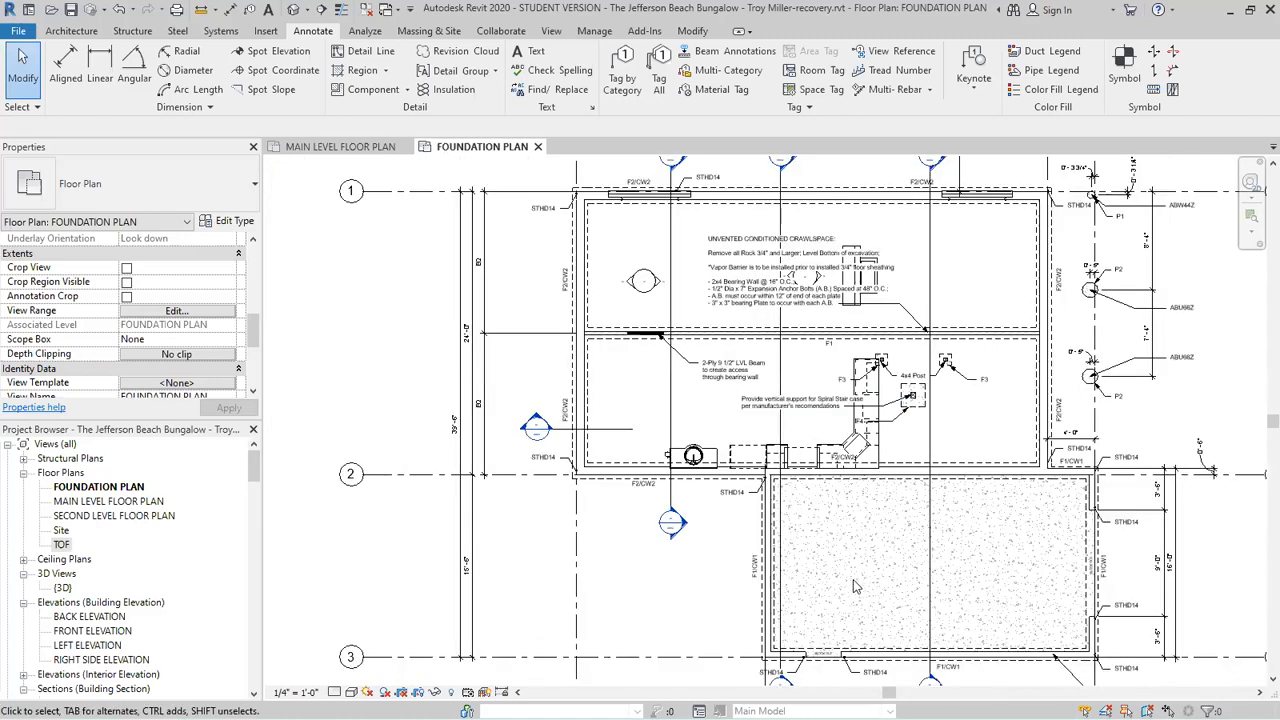
scroll(858, 582, "down", 1)
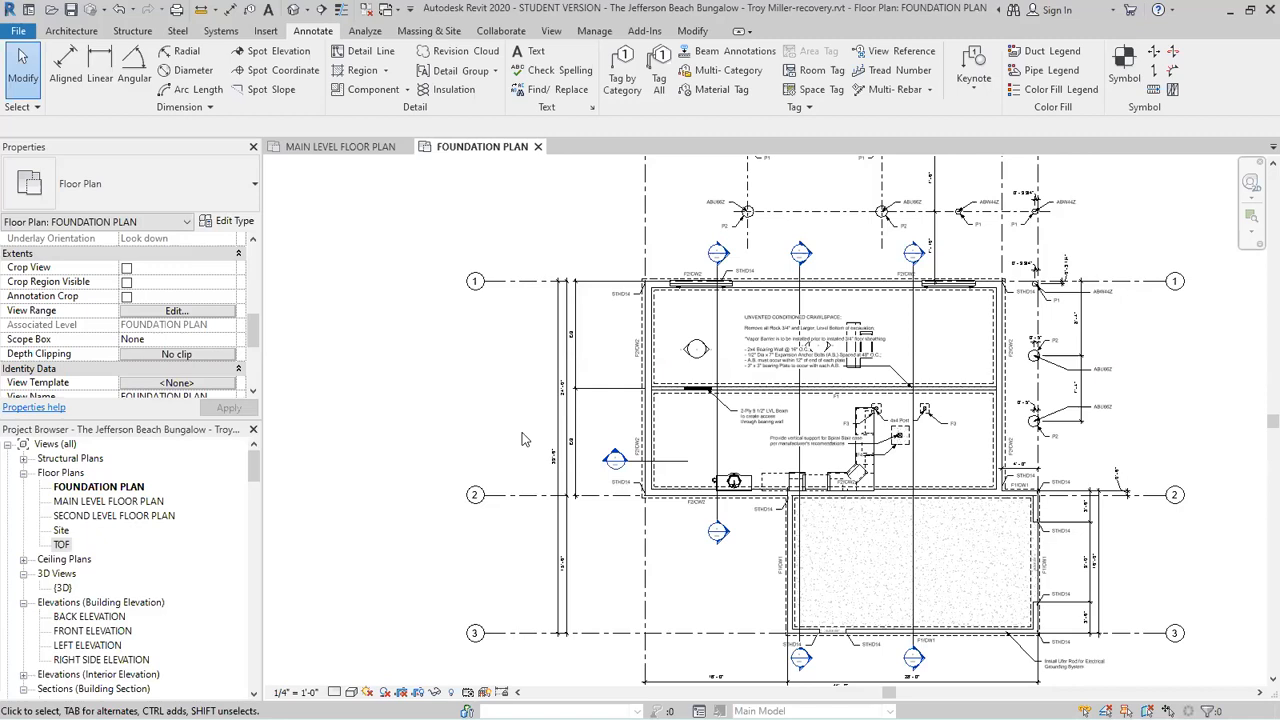
scroll(586, 342, "up", 1)
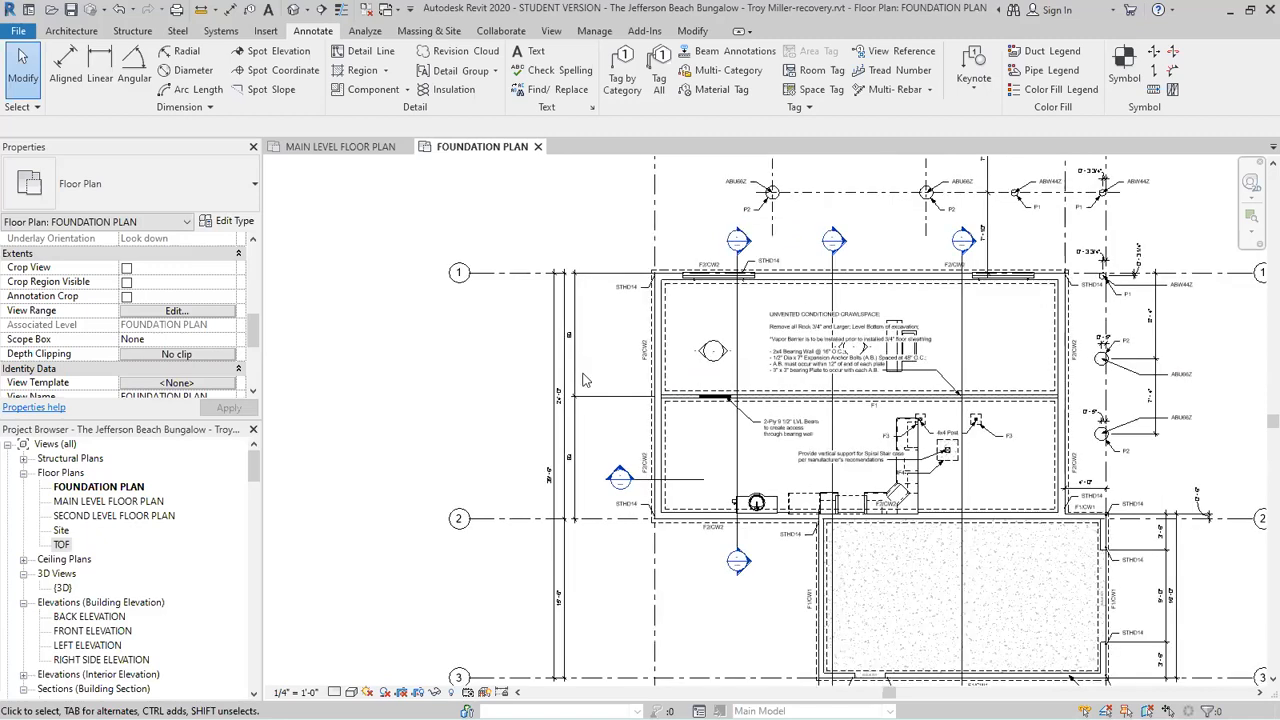
scroll(426, 338, "down", 2)
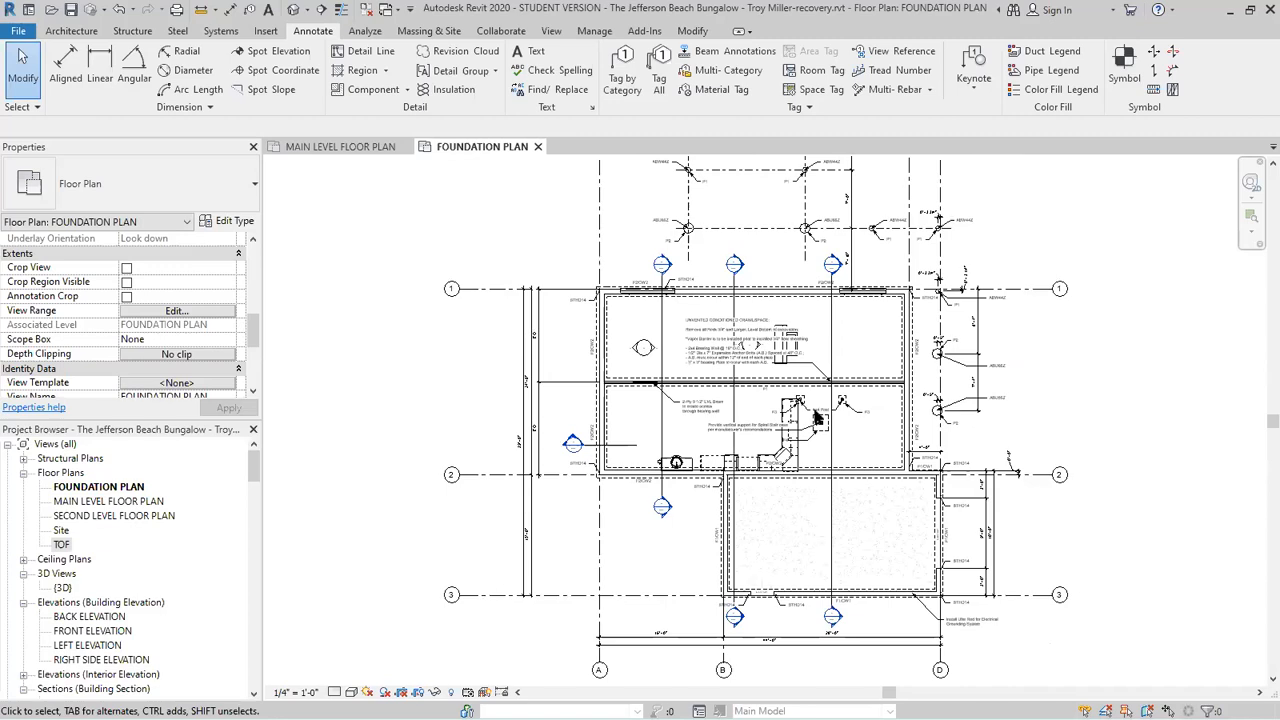
scroll(818, 416, "up", 2)
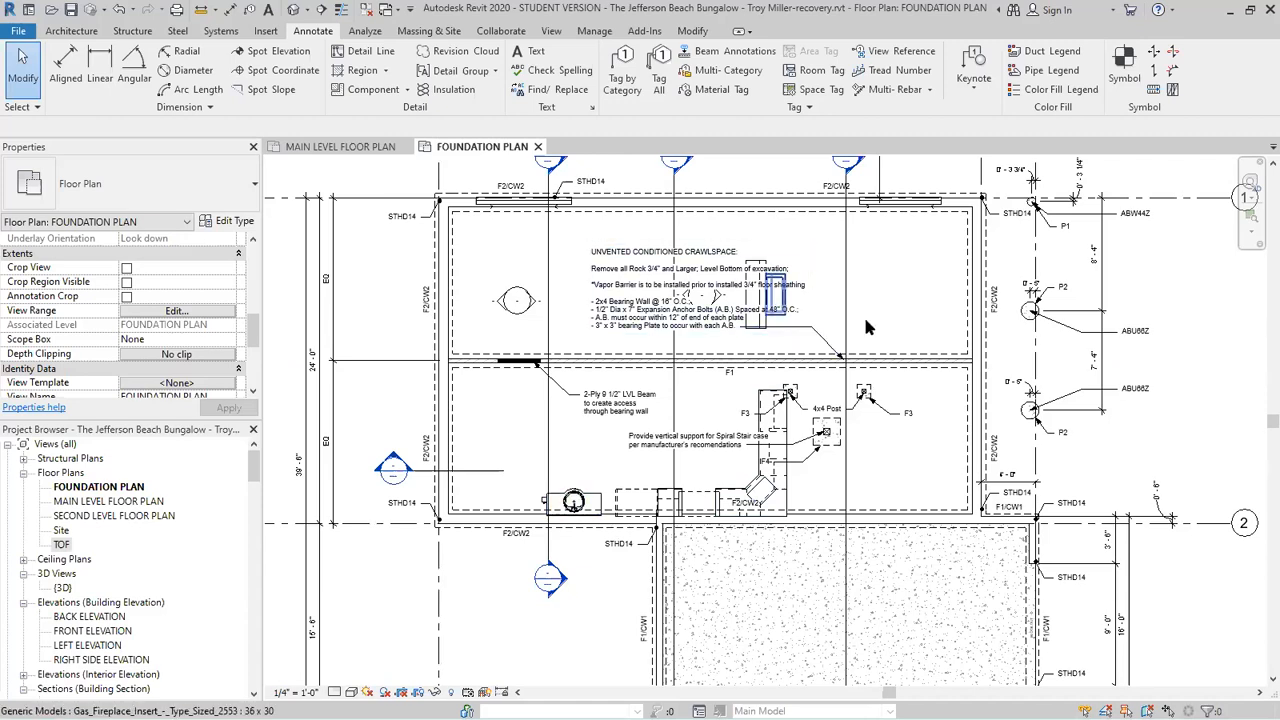
scroll(865, 316, "down", 1)
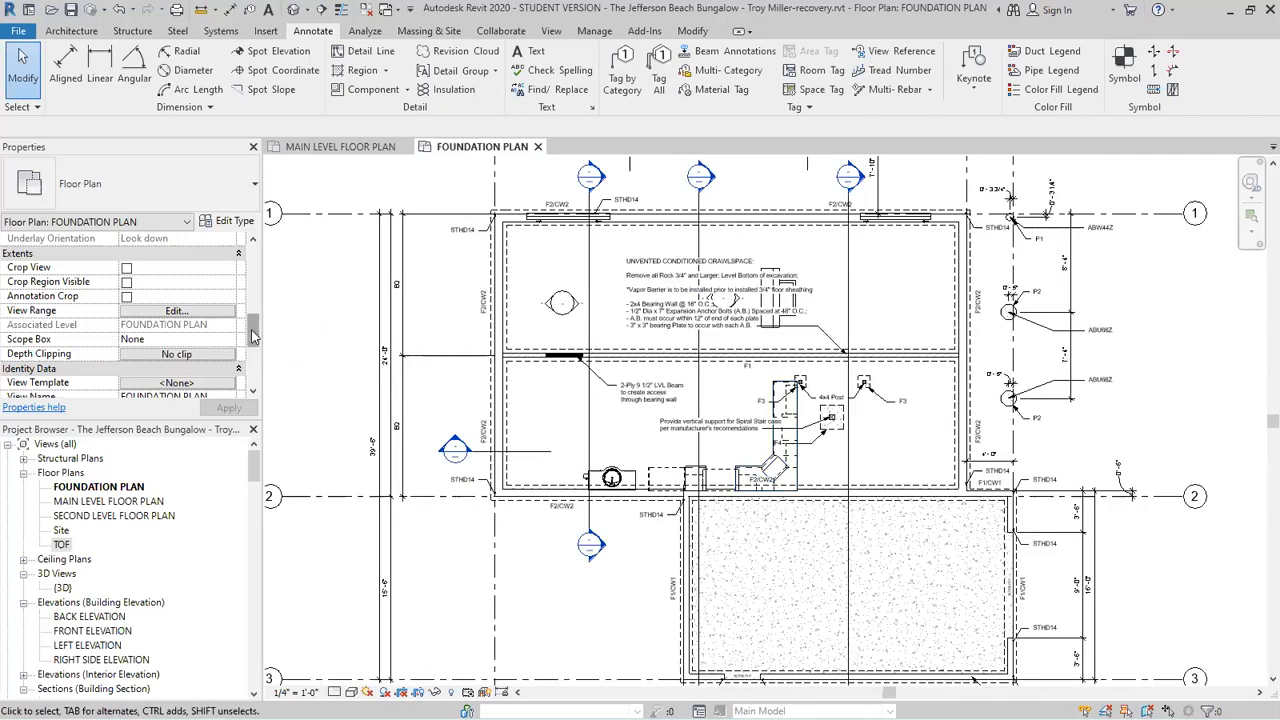
Set the foundation plan's view range top to Associated Level (FOUNDATION PLAN) and apply it.
left_click(254, 260)
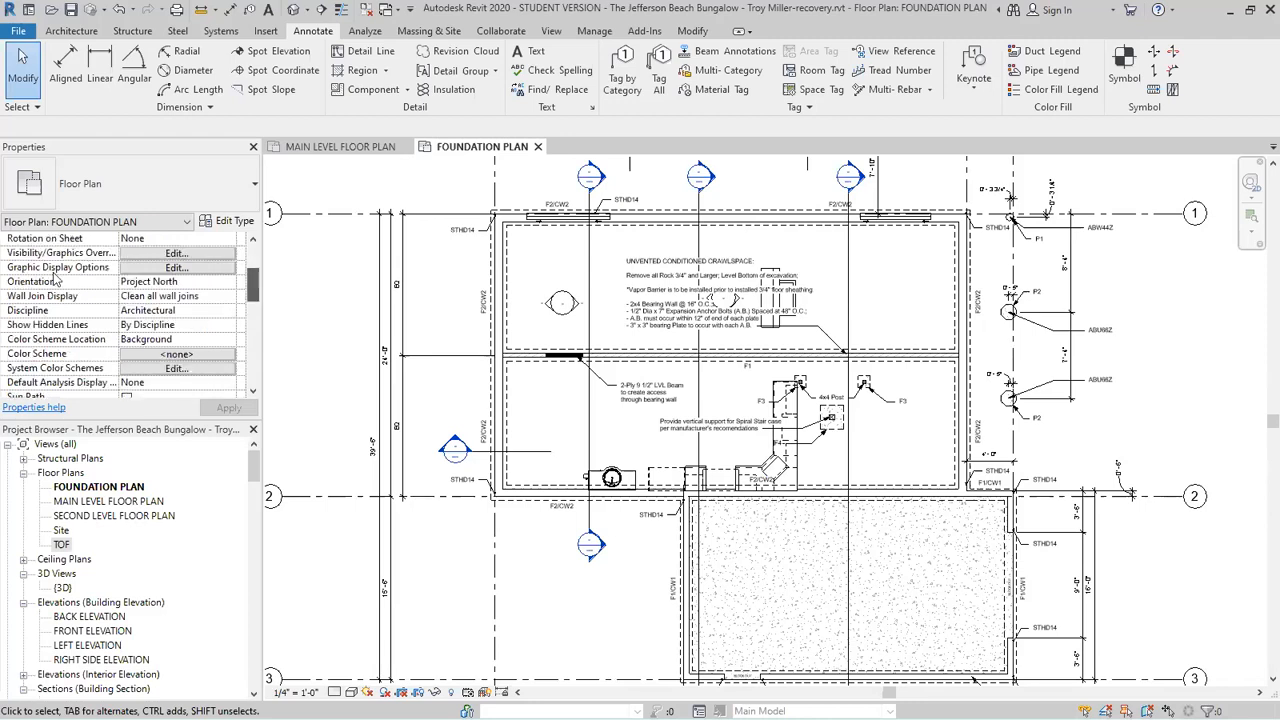
scroll(55, 278, "up", 3)
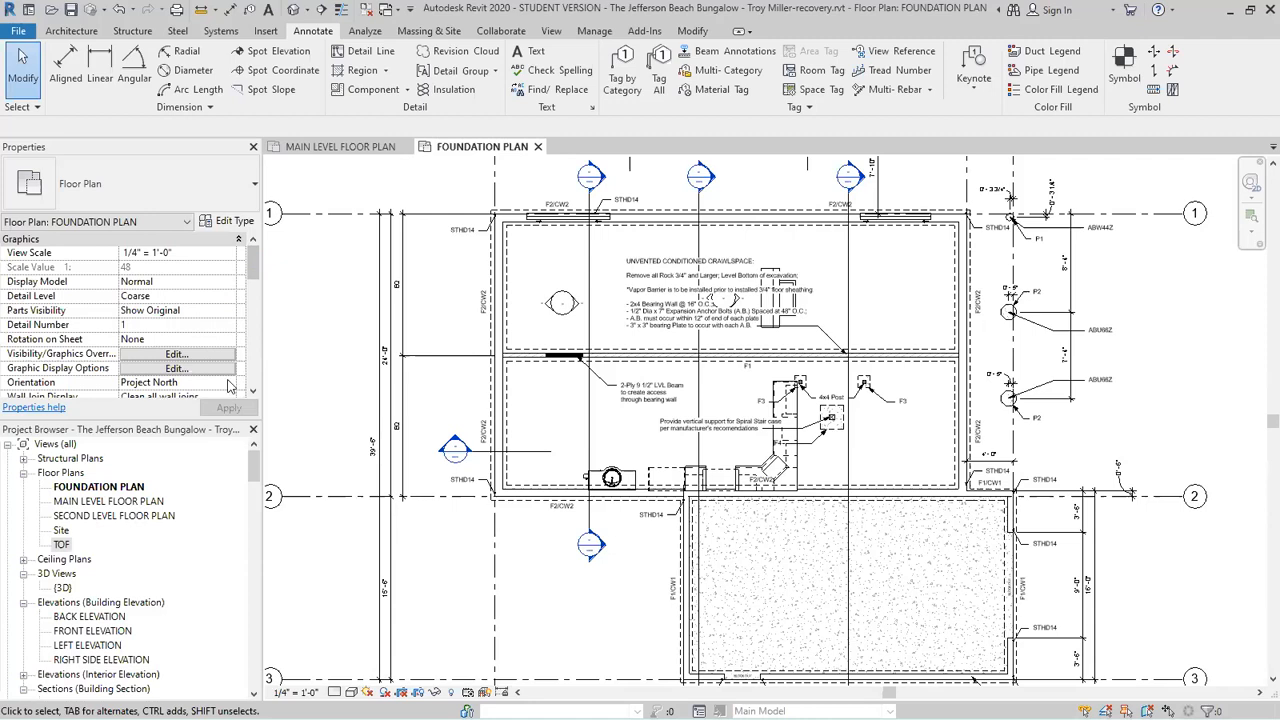
scroll(222, 378, "down", 3)
scroll(200, 375, "down", 3)
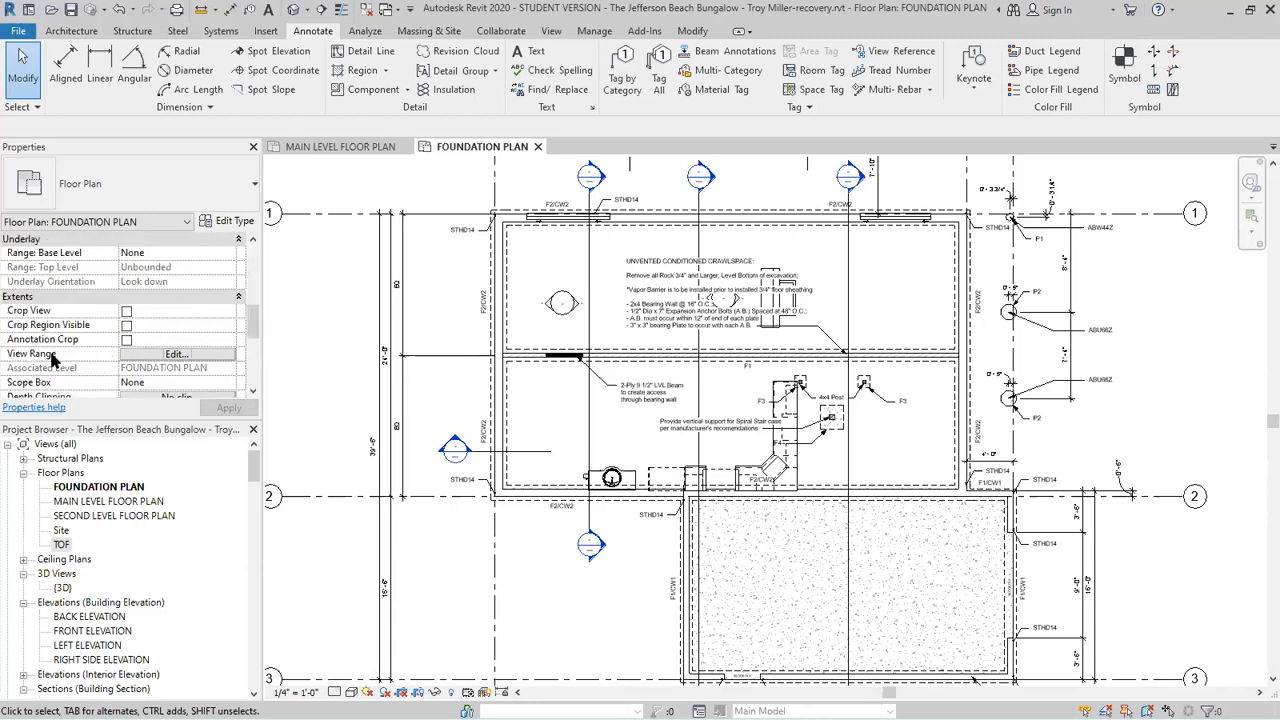
scroll(56, 361, "down", 1)
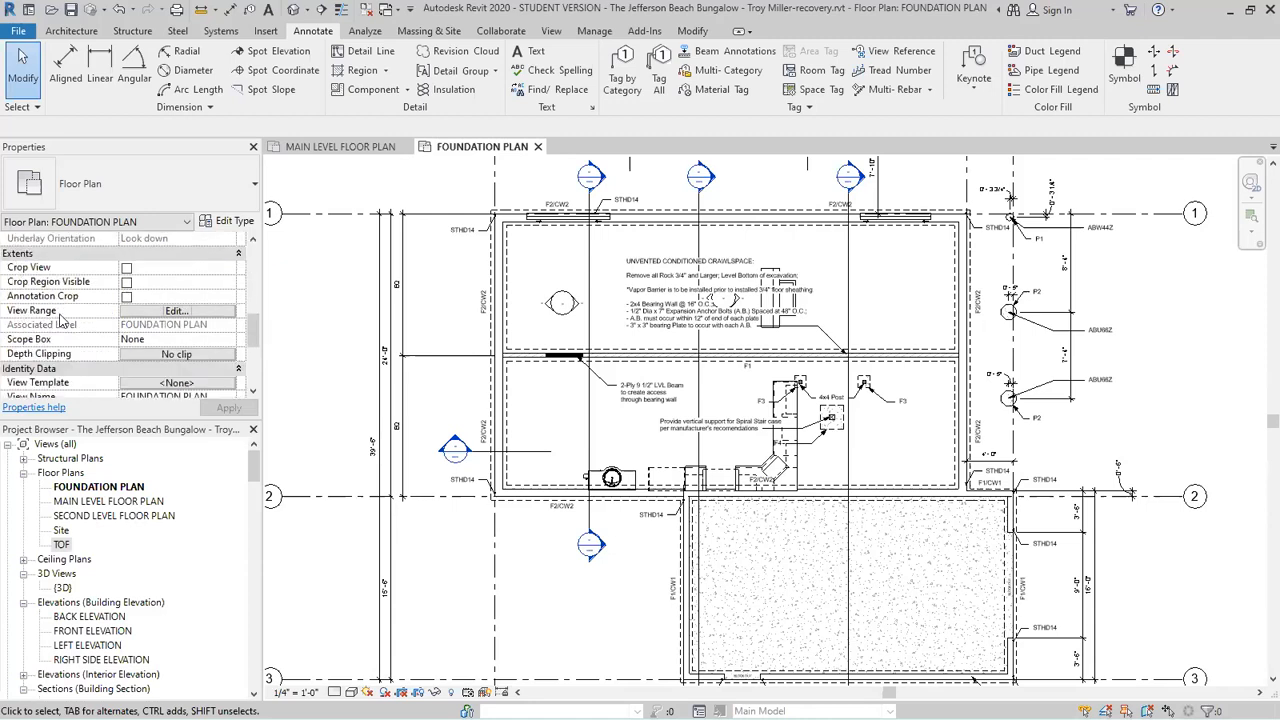
left_click(176, 311)
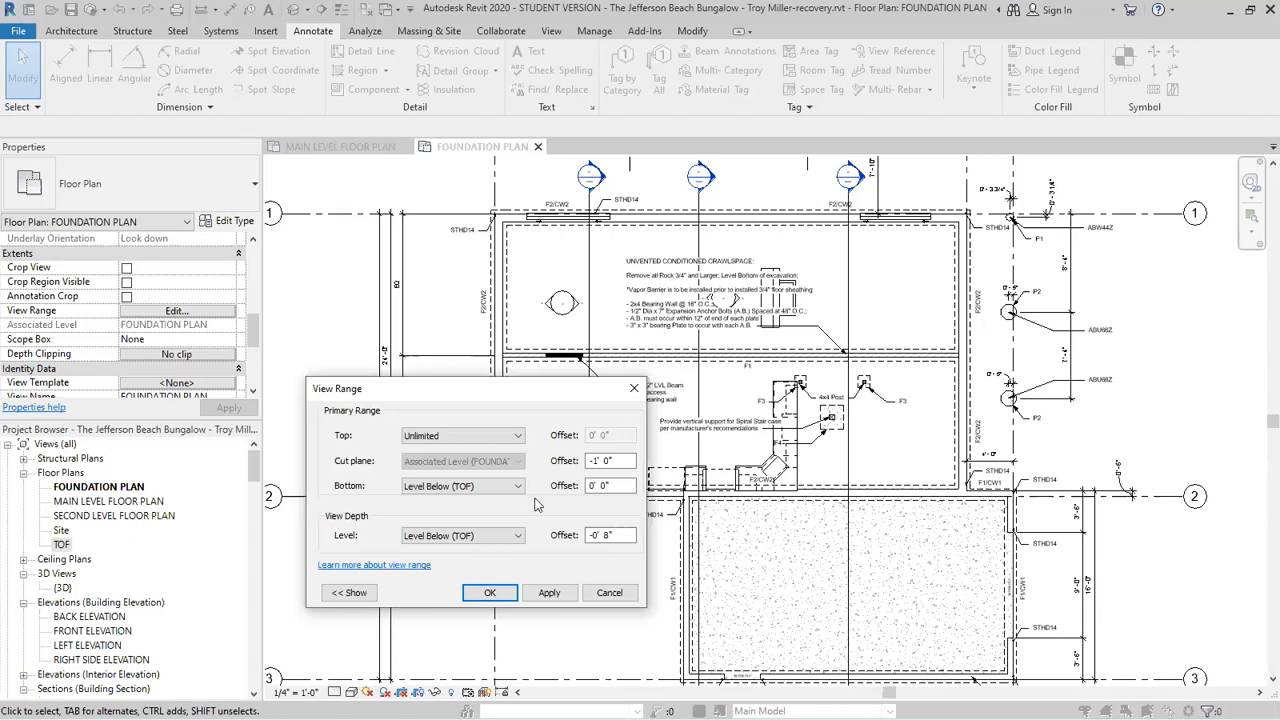
left_click(517, 440)
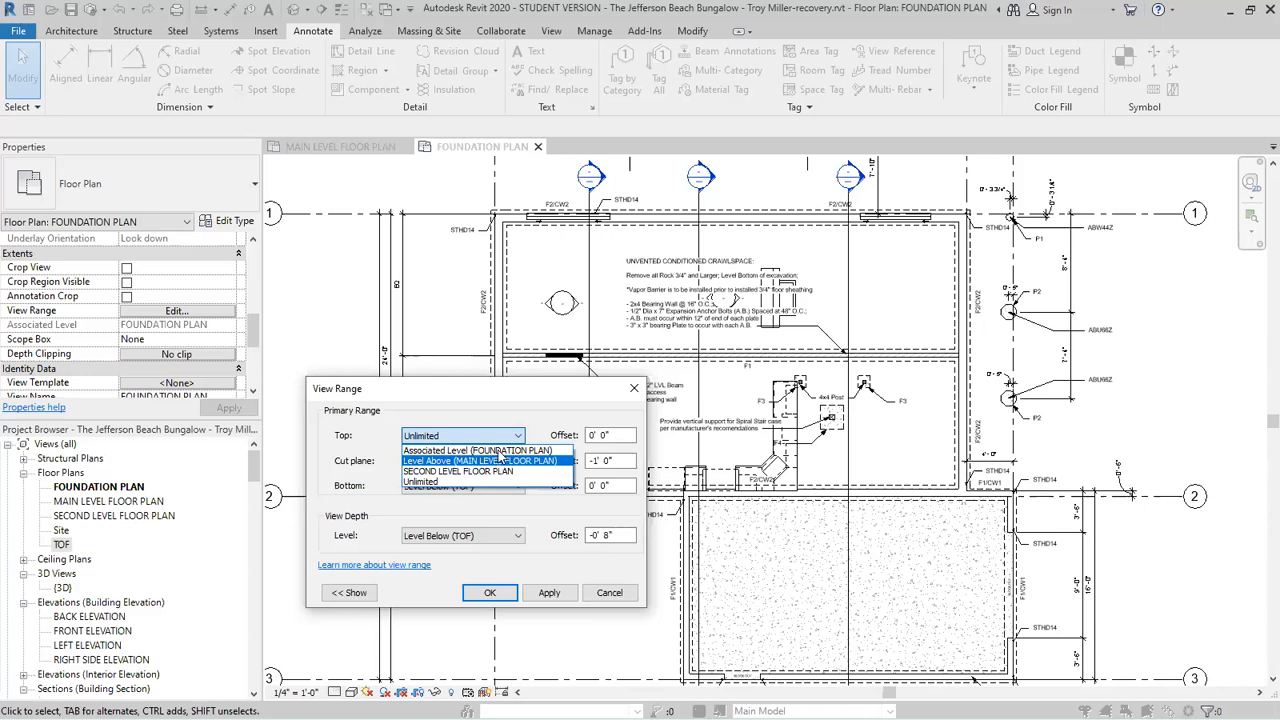
left_click(498, 451)
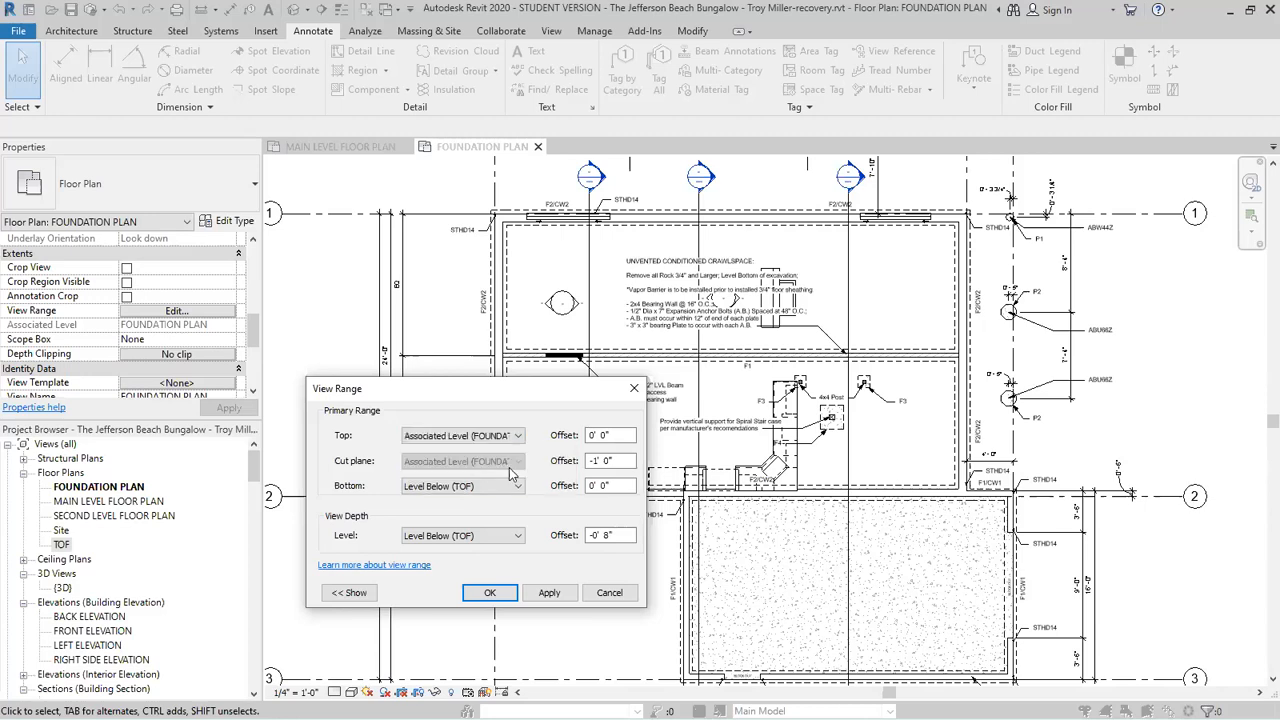
left_click(490, 593)
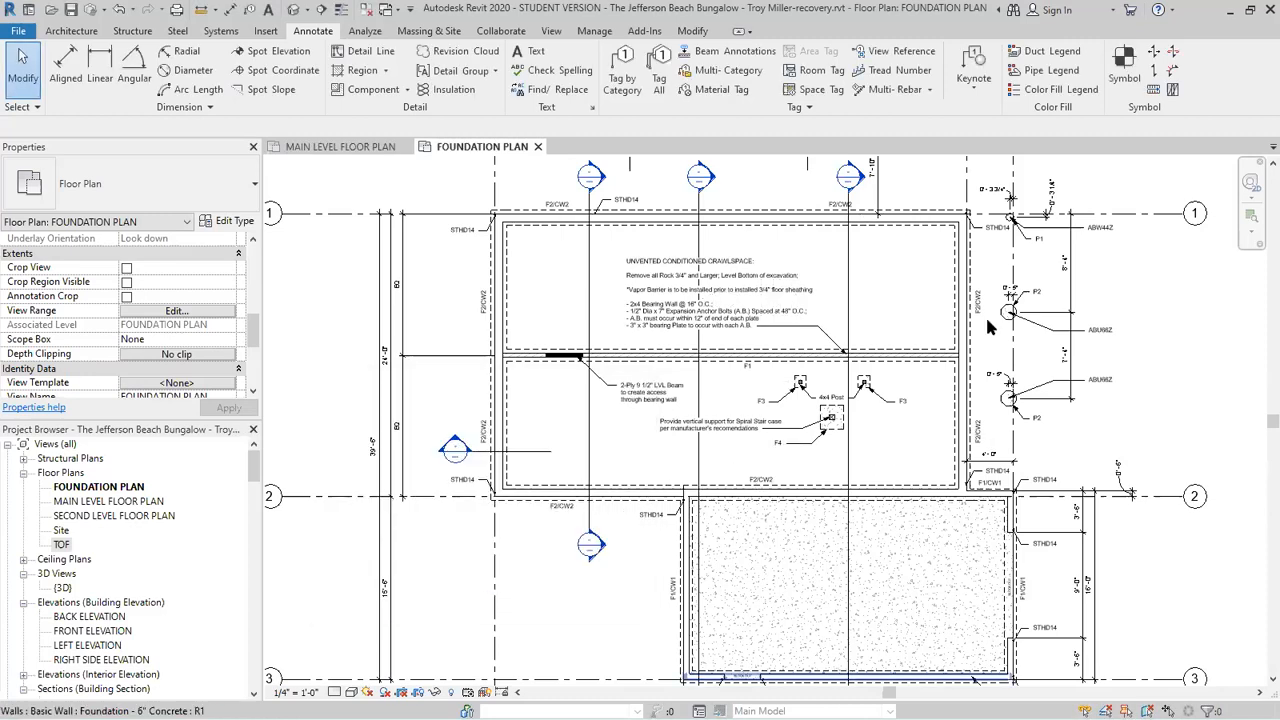
Hide the Section 4 marker crossing the crawlspace's west wall as an element in the foundation plan view.
left_click(814, 308)
scroll(923, 413, "down", 1)
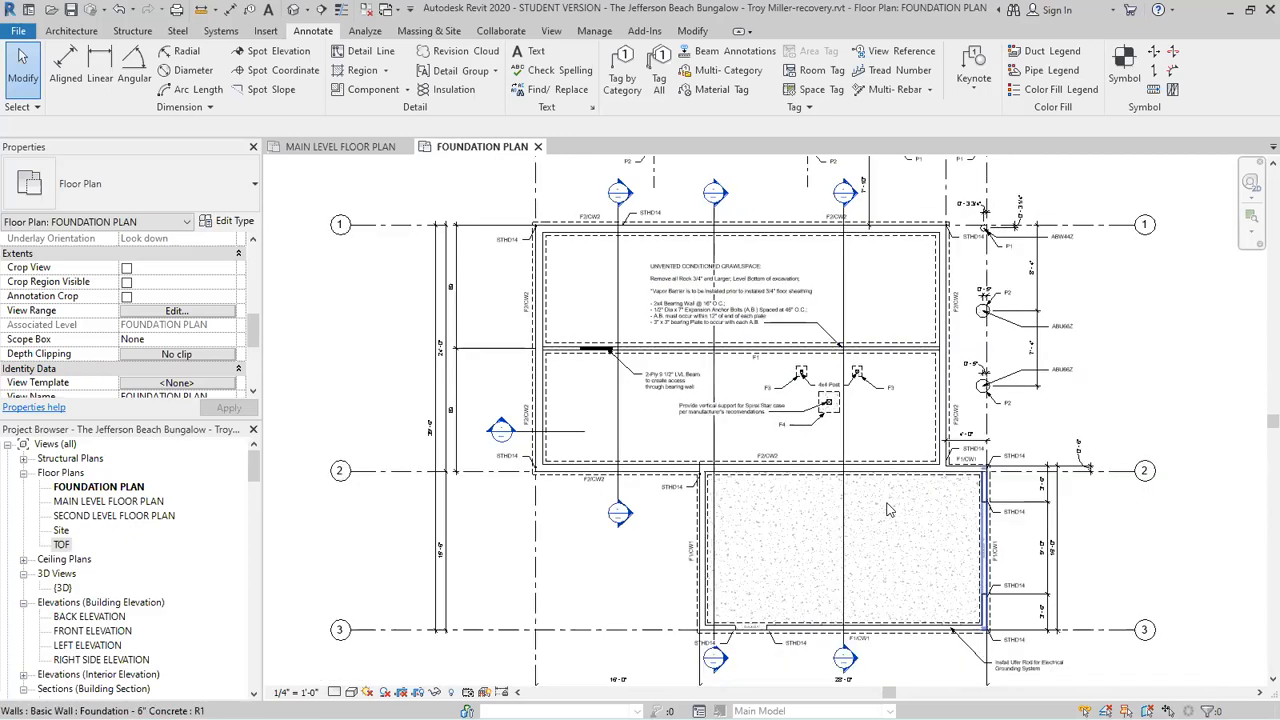
scroll(887, 509, "down", 1)
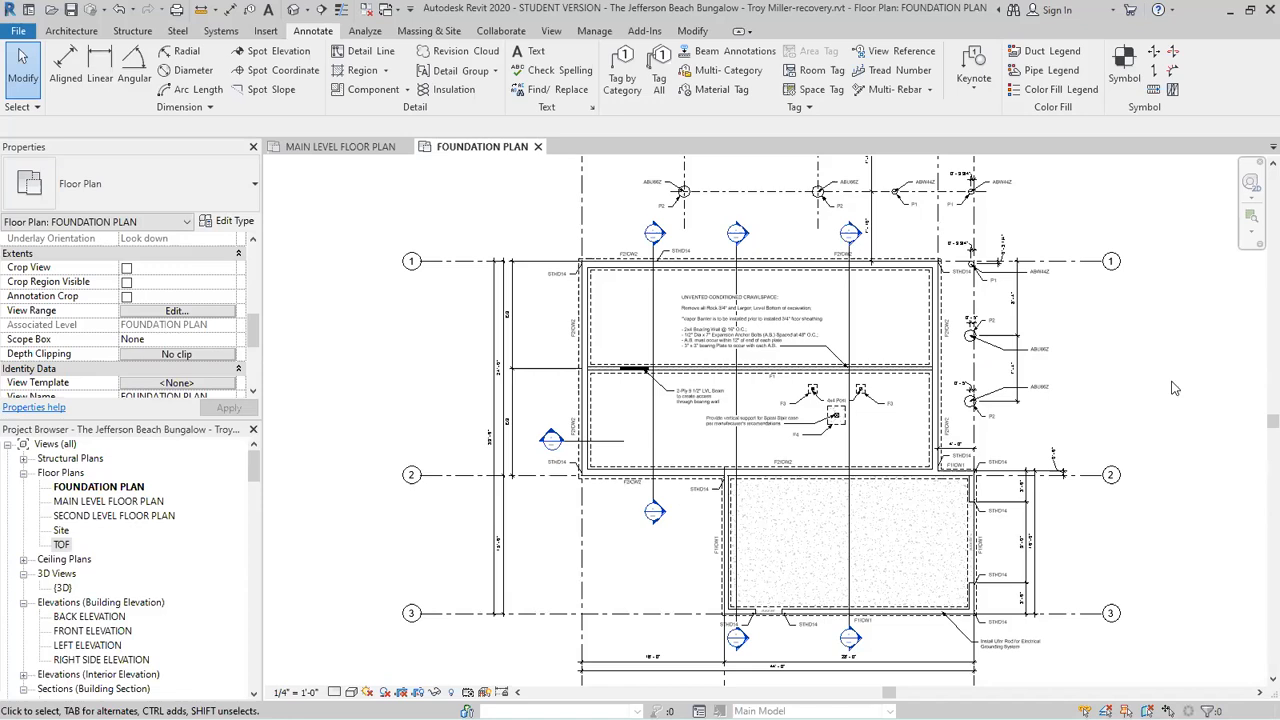
scroll(1173, 385, "down", 1)
scroll(1100, 375, "down", 1)
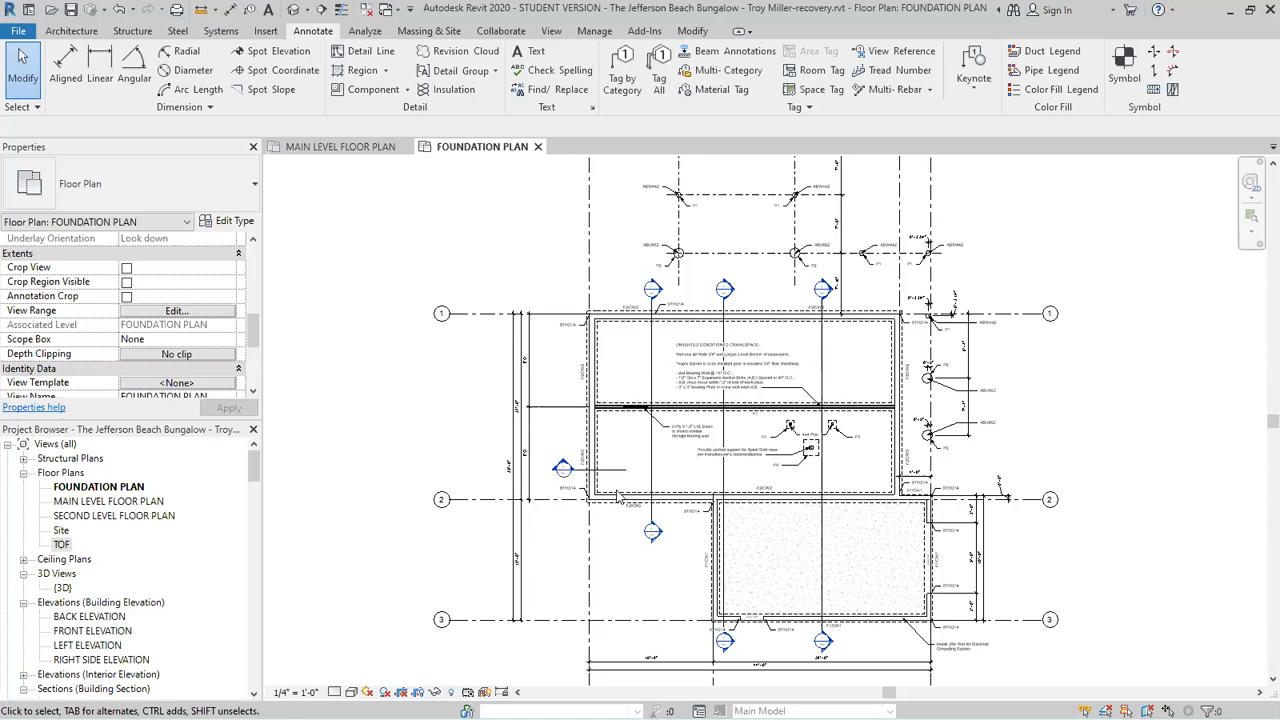
scroll(601, 490, "up", 2)
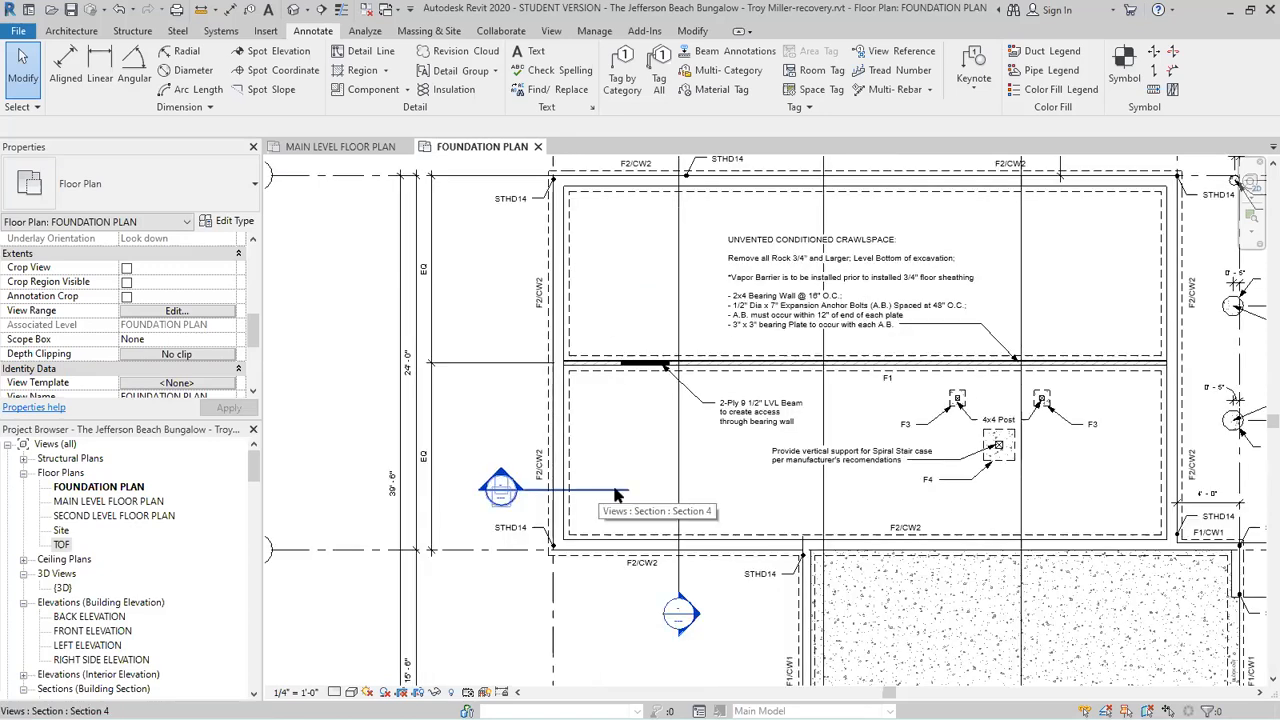
left_click(613, 490)
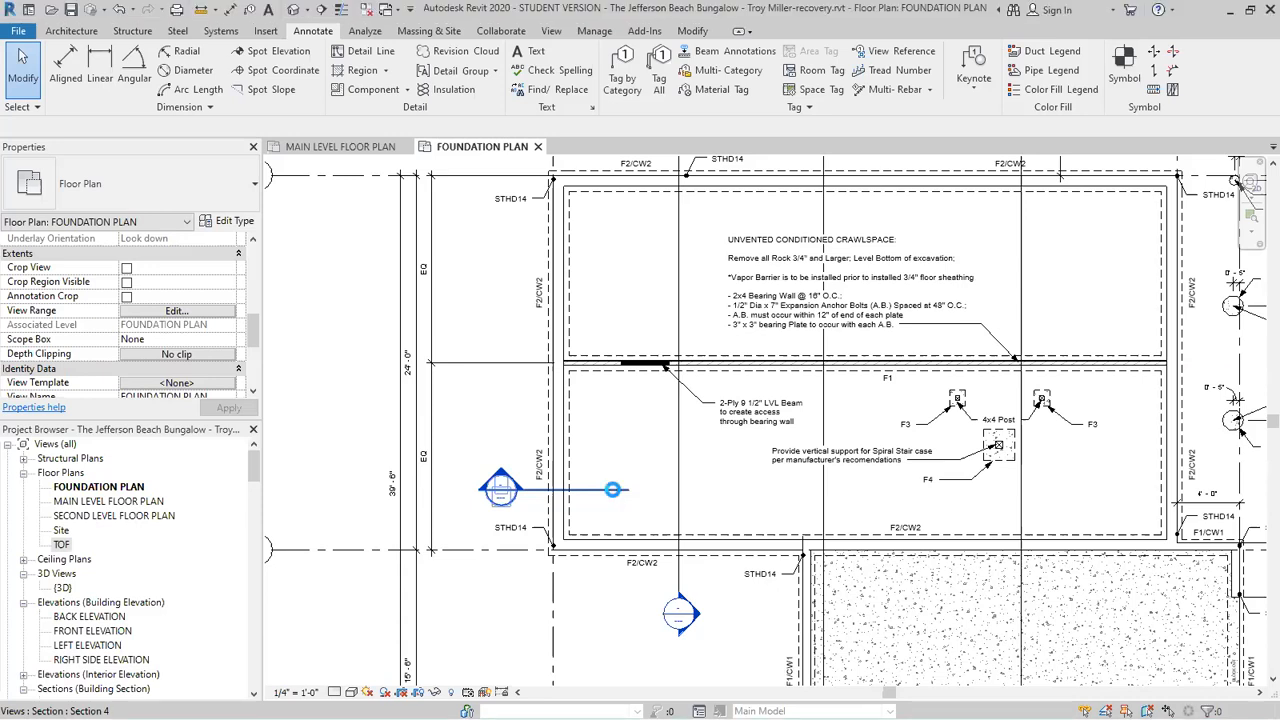
left_click(613, 490)
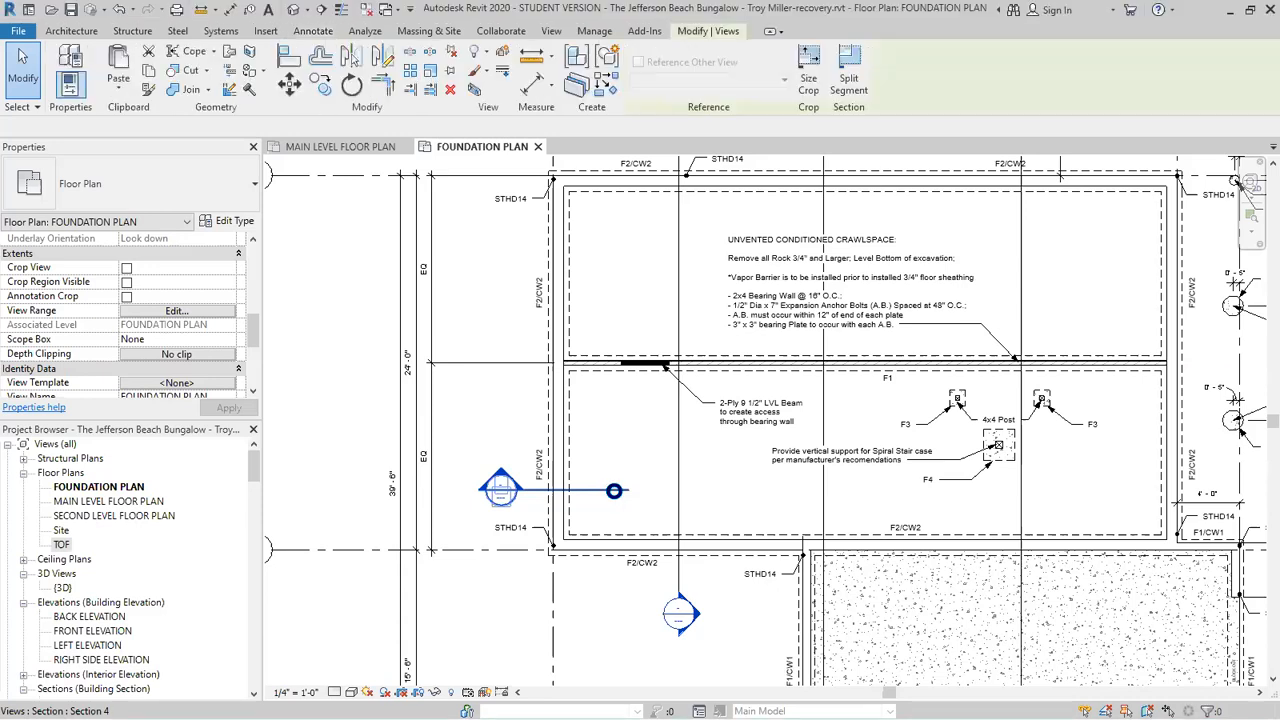
right_click(618, 496)
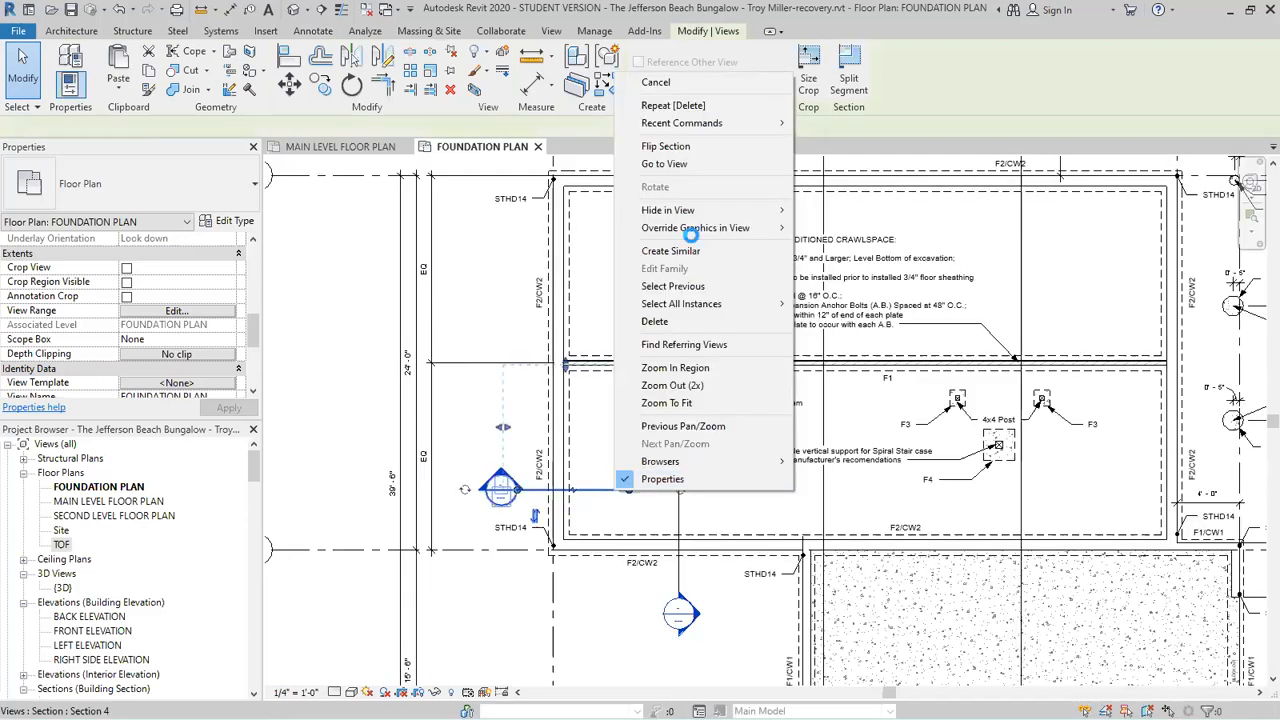
mouse_move(697, 212)
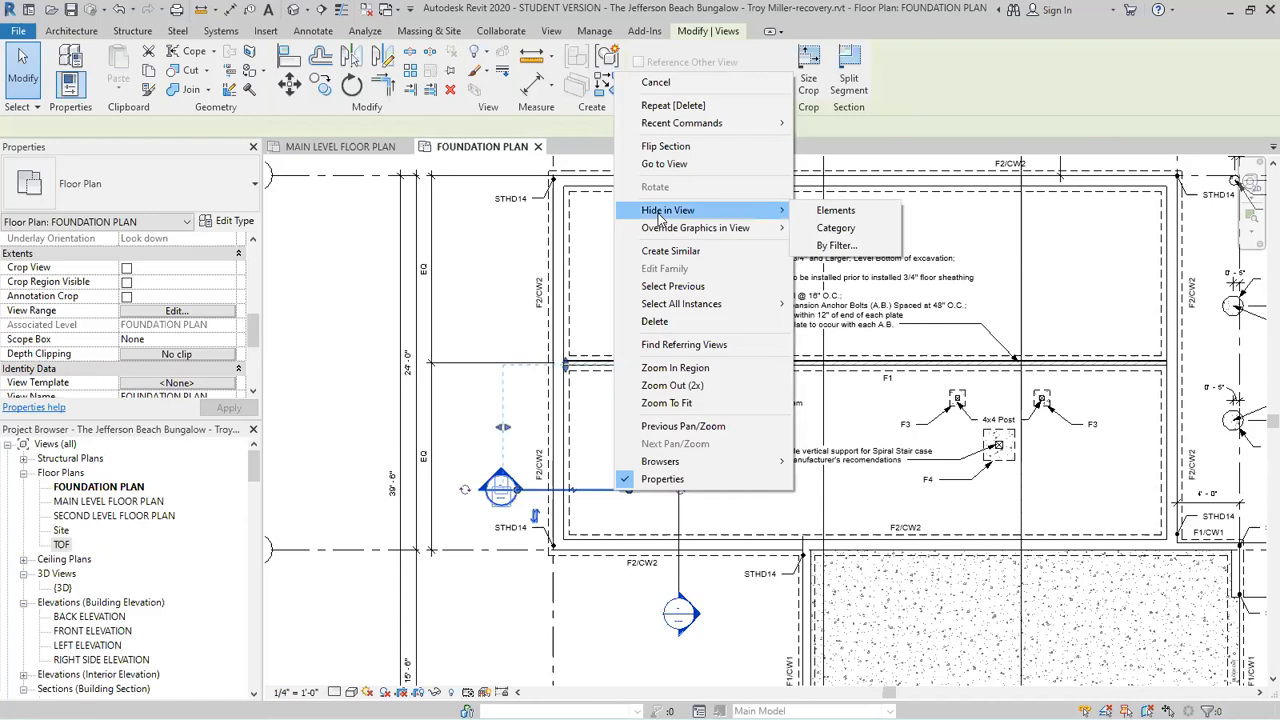
left_click(836, 211)
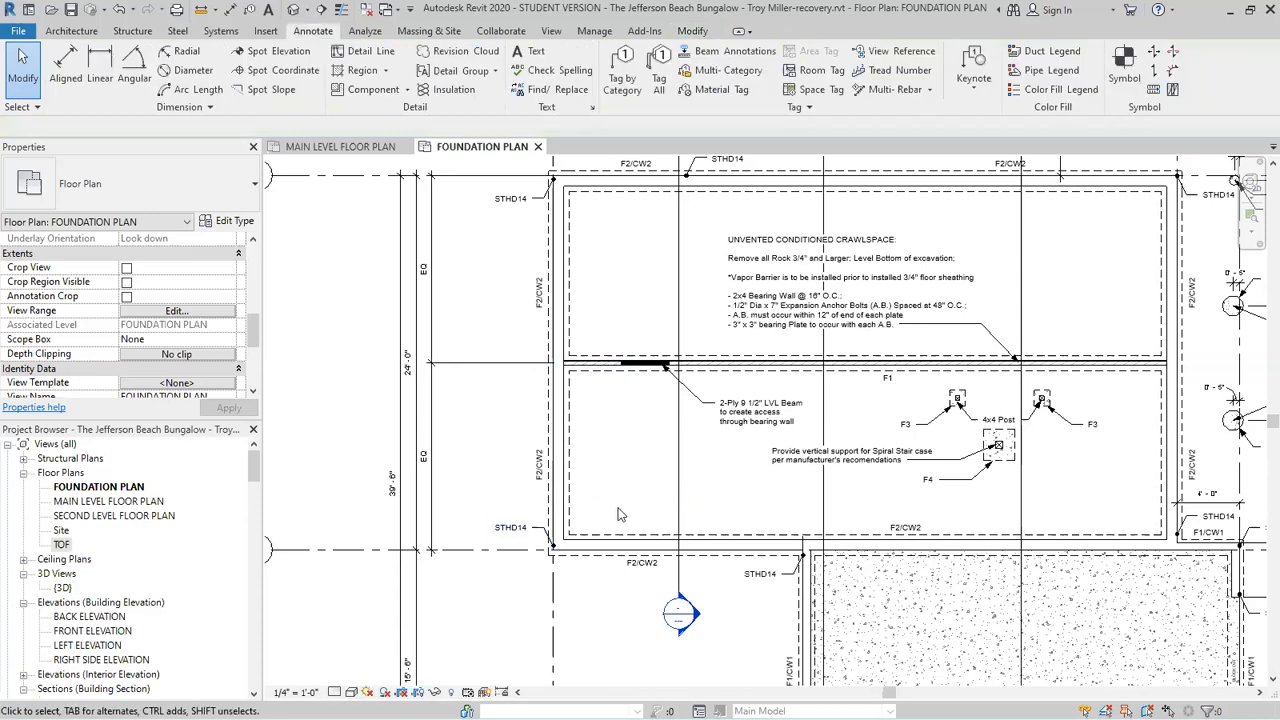
Check the main level floor plan for its section markers and return to the foundation plan.
scroll(618, 512, "down", 1)
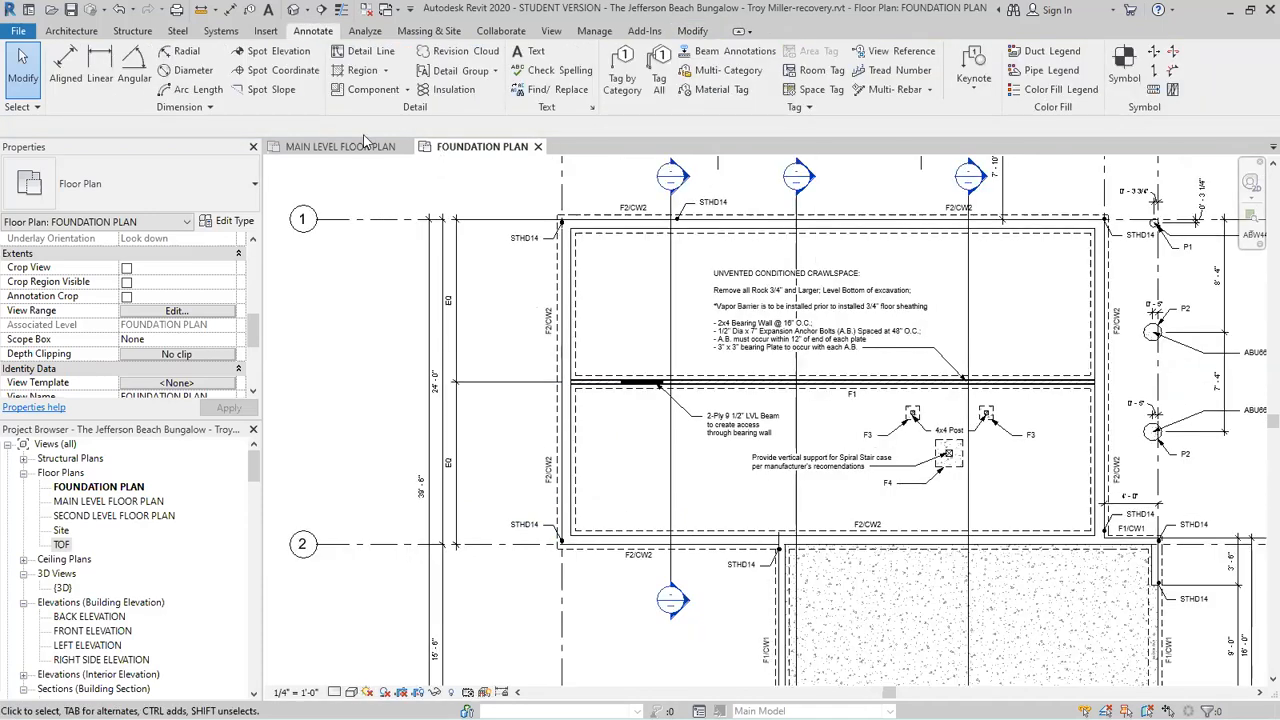
left_click(340, 147)
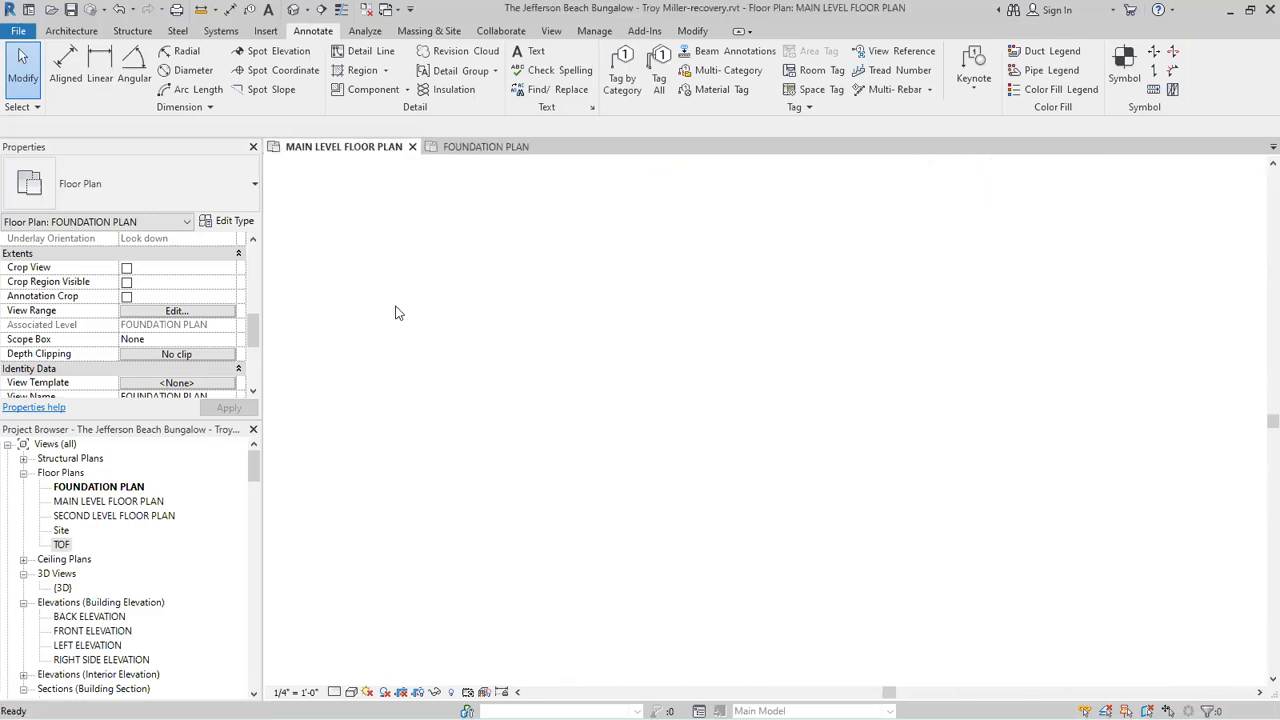
scroll(453, 455, "up", 3)
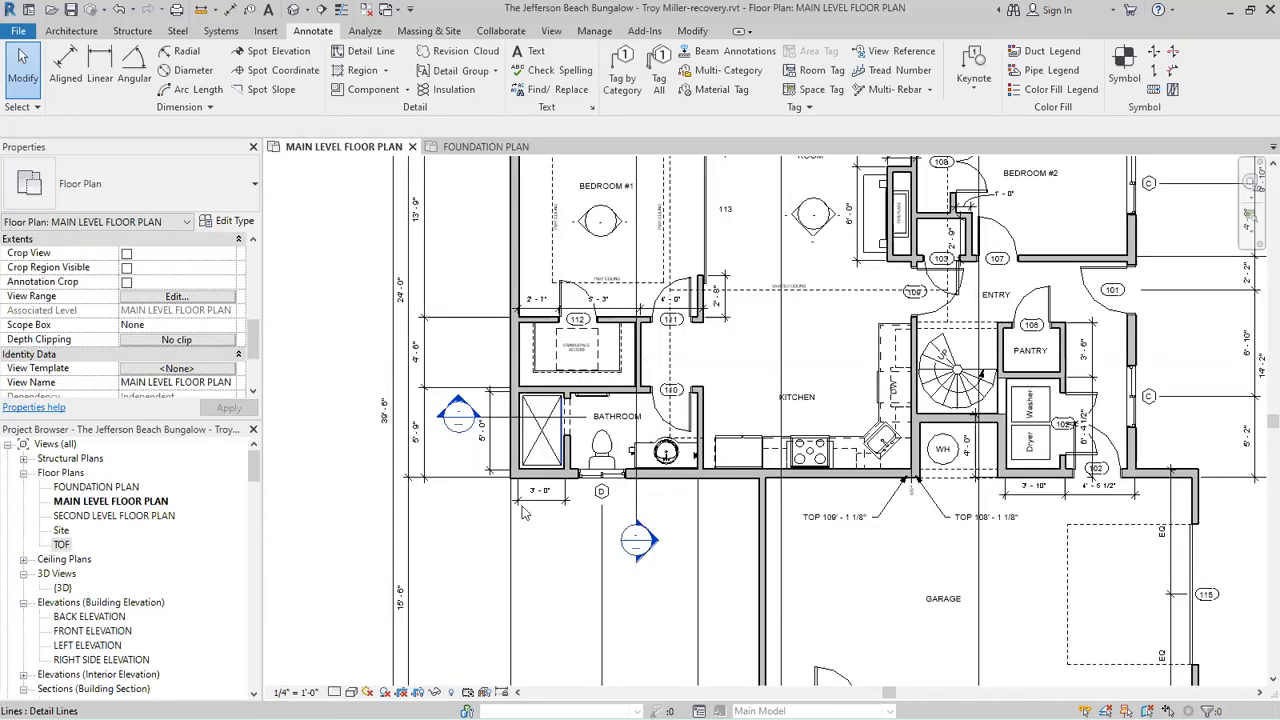
scroll(524, 513, "down", 3)
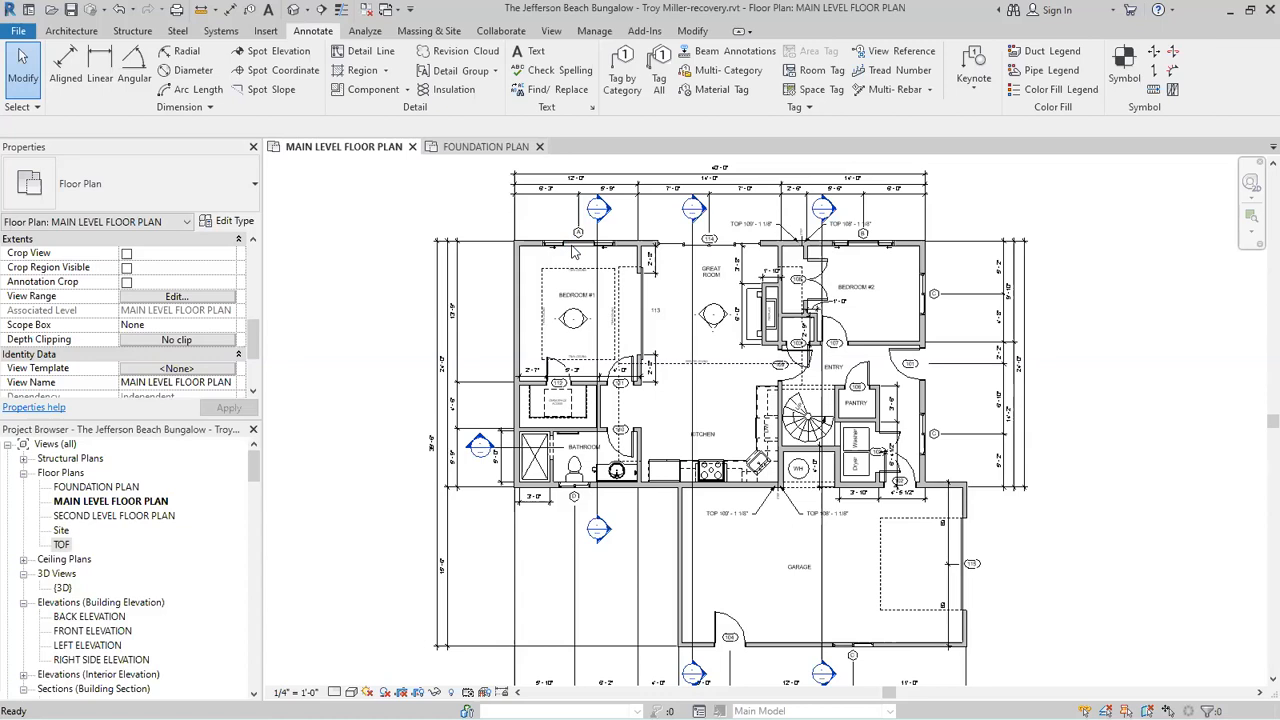
key("ctrl+Tab")
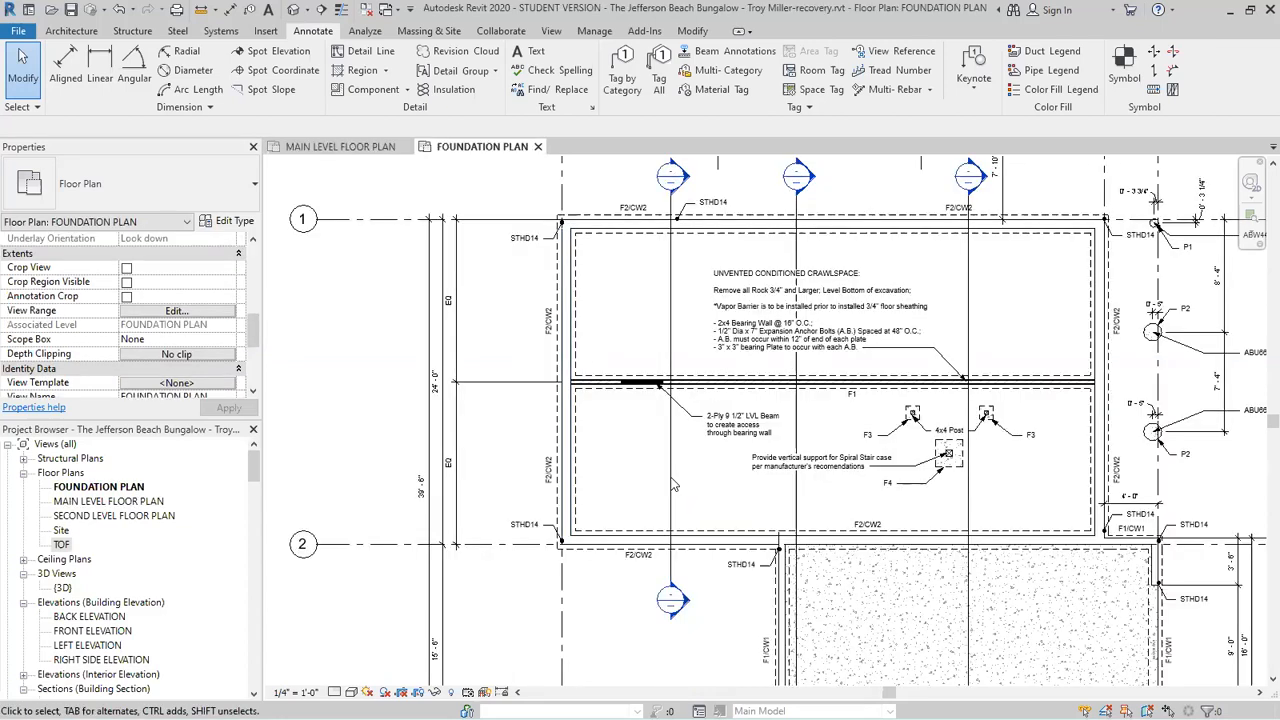
Hide the three remaining vertical building section markers as elements in the foundation plan view.
left_click(671, 485)
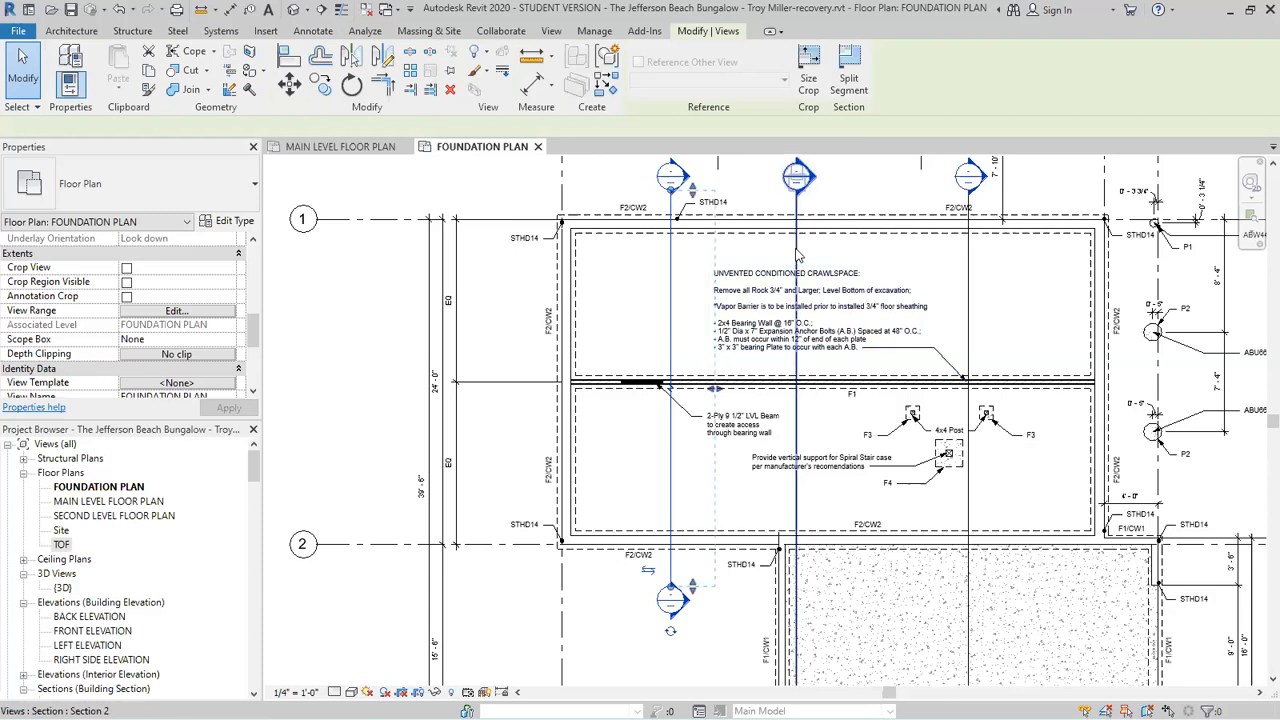
left_click(970, 258, "ctrl")
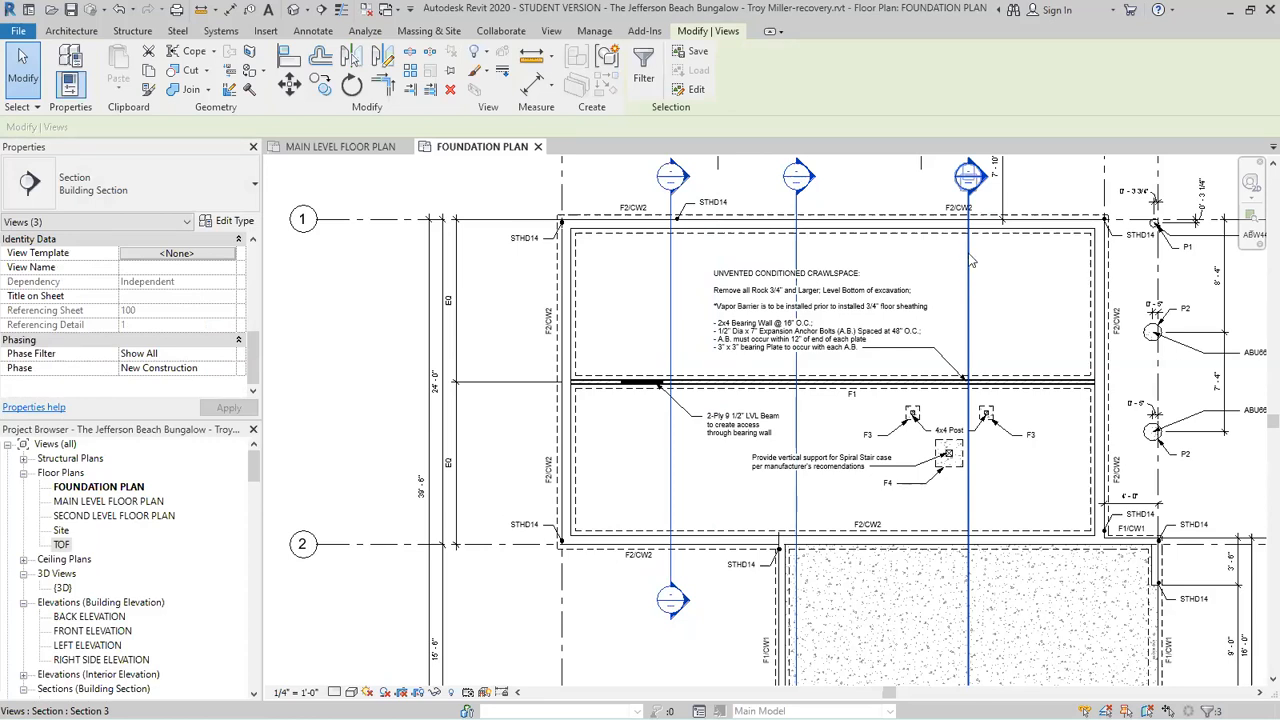
right_click(970, 259)
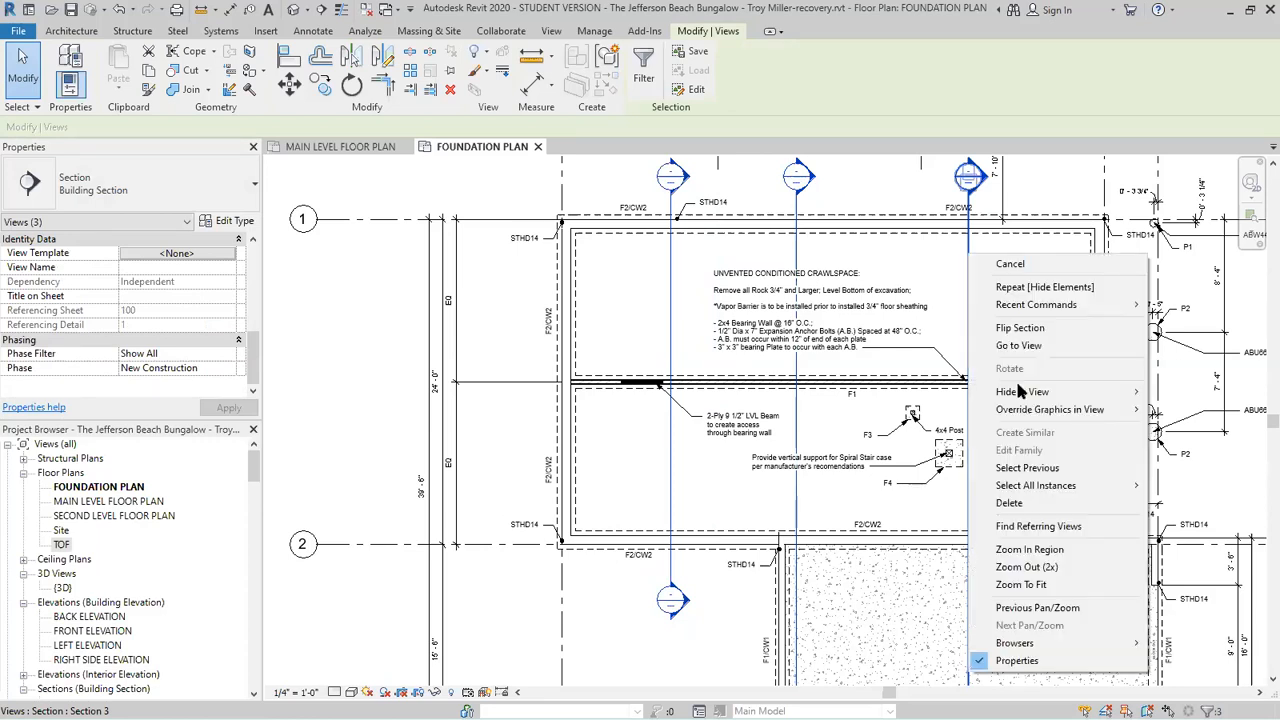
mouse_move(1020, 391)
left_click(1186, 391)
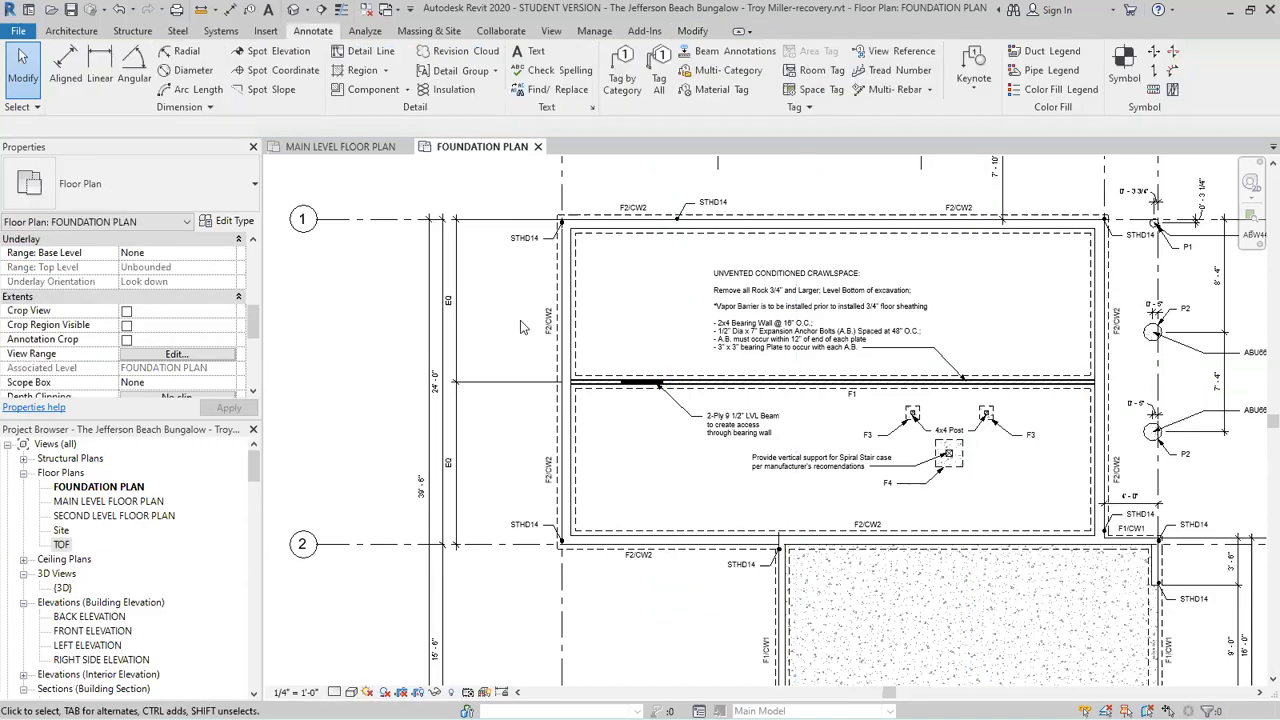
scroll(660, 297, "down", 2)
scroll(680, 545, "down", 1)
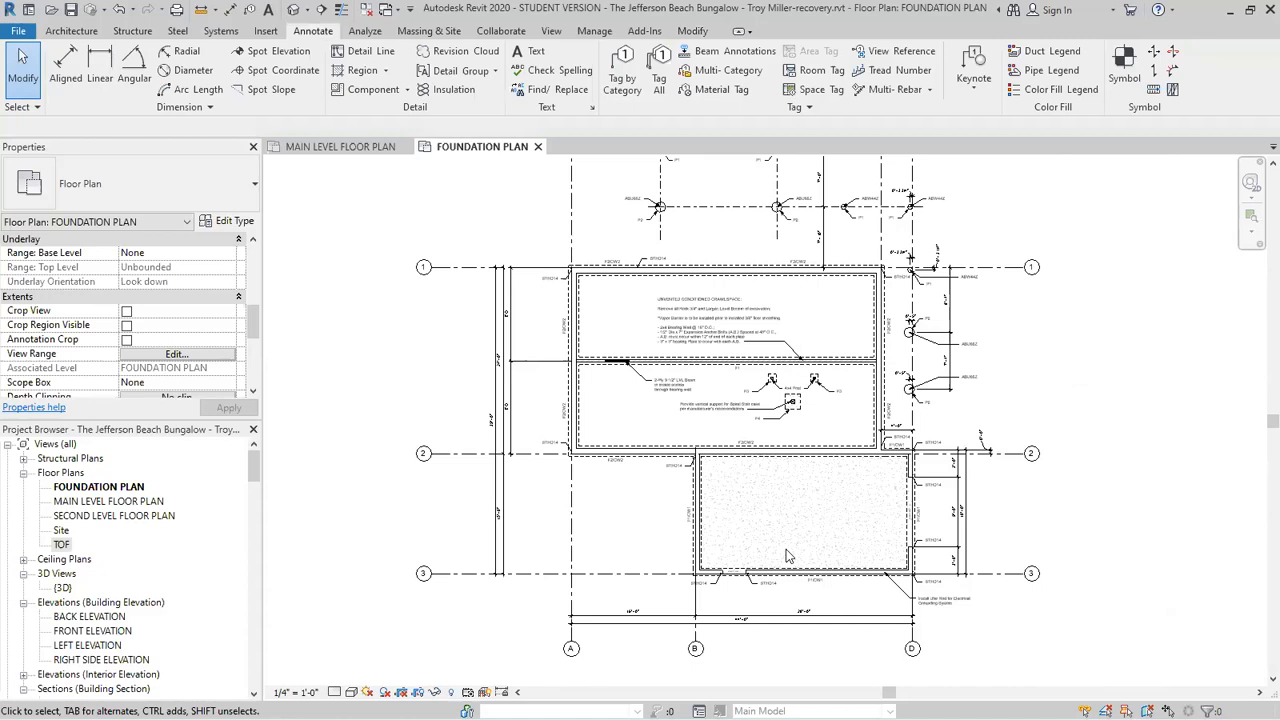
scroll(822, 580, "down", 1)
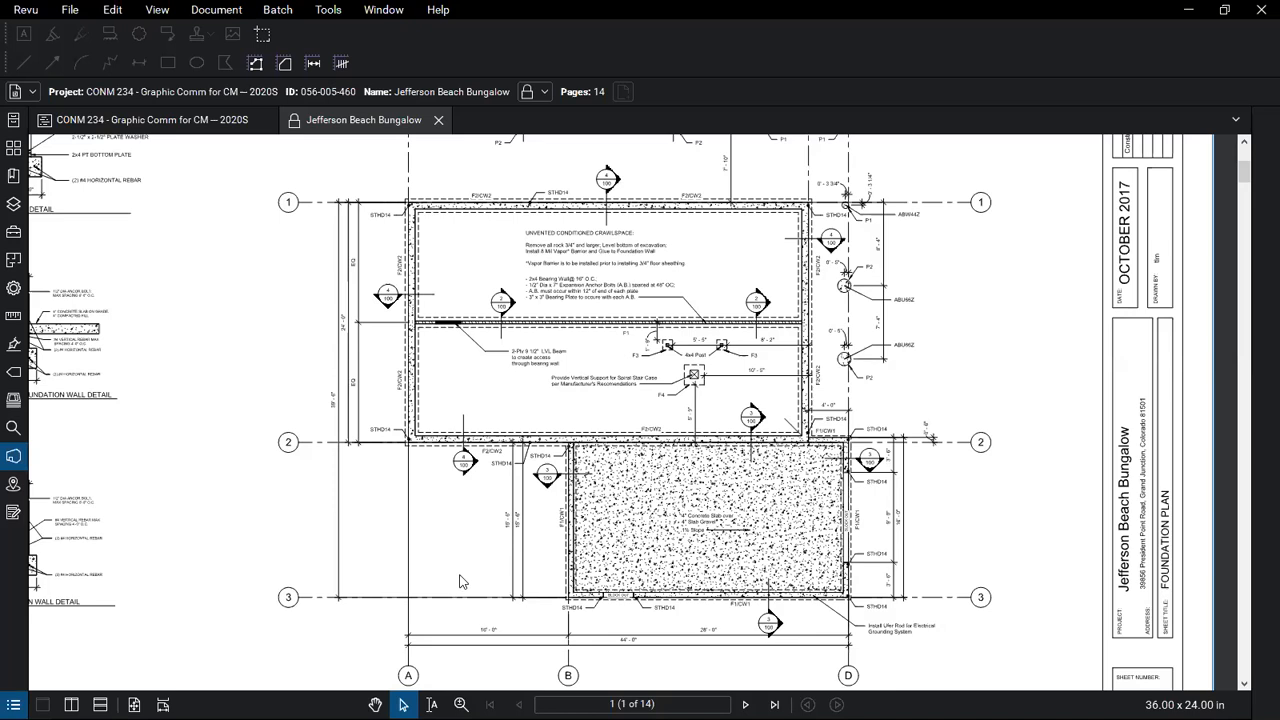
Examine the section callouts and wall hatching on foundation plan sheet 100 in Bluebeam Revu, and return to Revit.
scroll(460, 582, "down", 1)
scroll(226, 174, "down", 1)
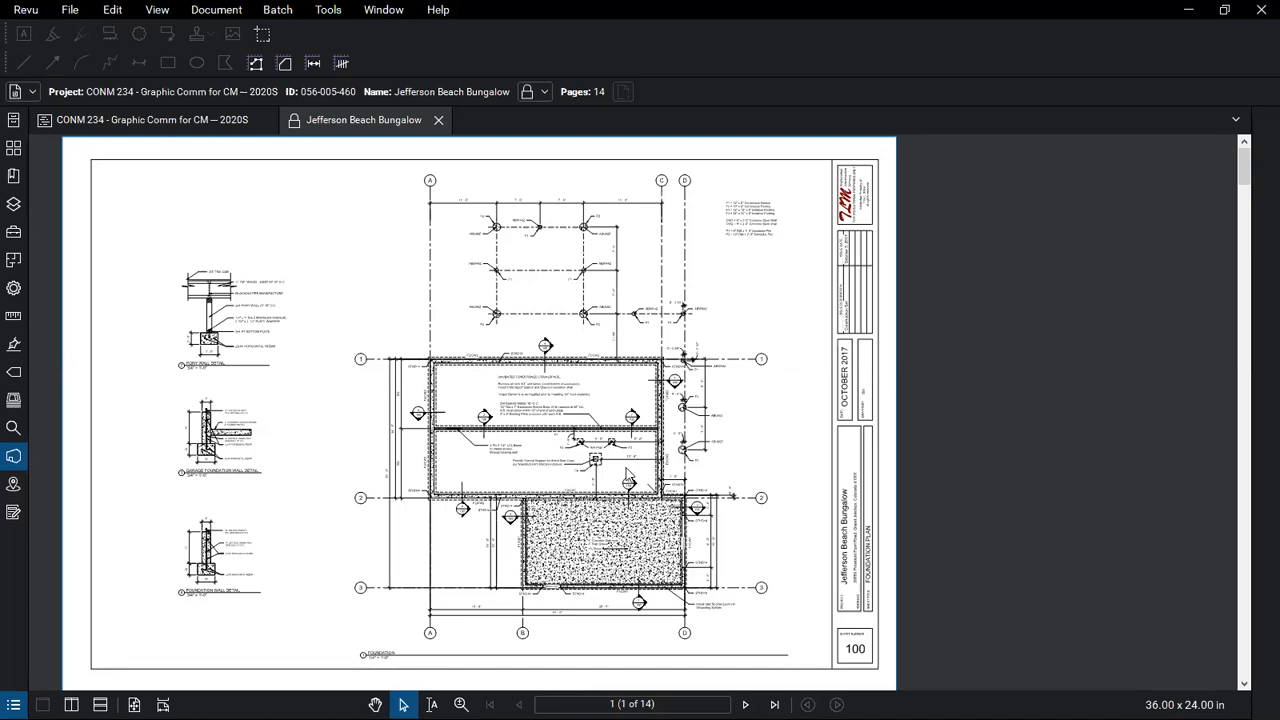
scroll(628, 474, "up", 3)
scroll(704, 318, "up", 2)
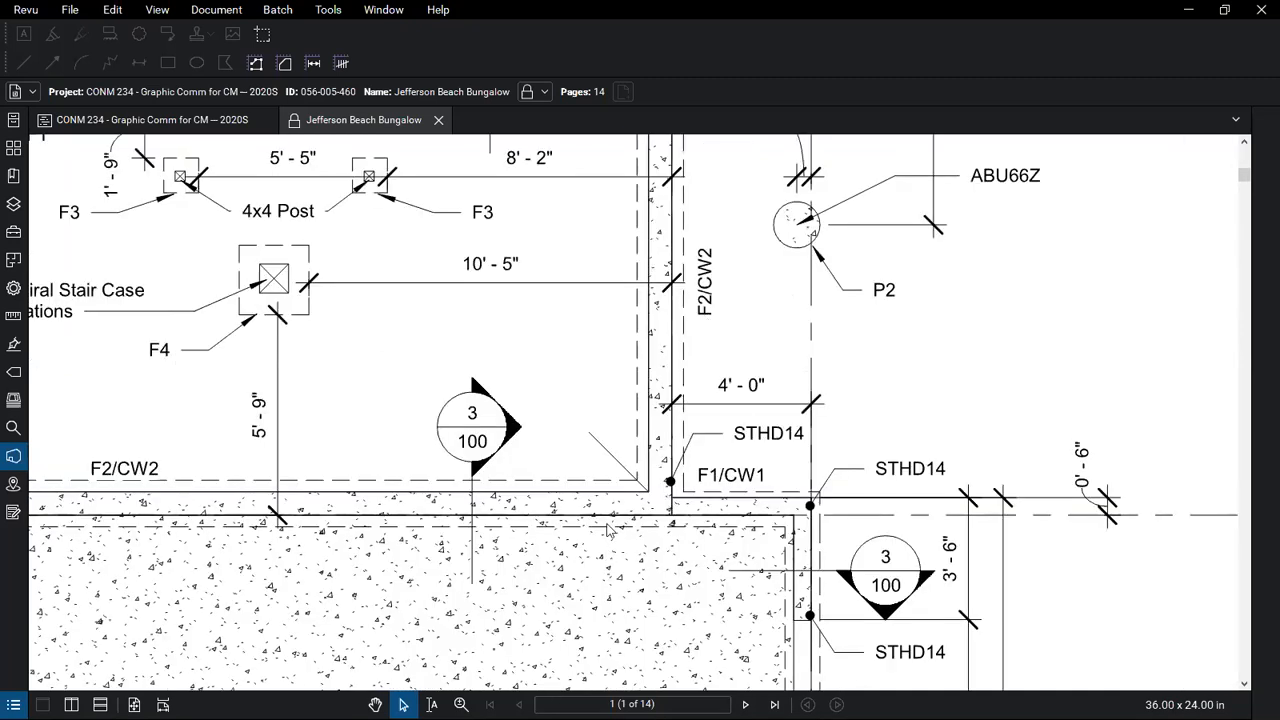
scroll(610, 530, "down", 3)
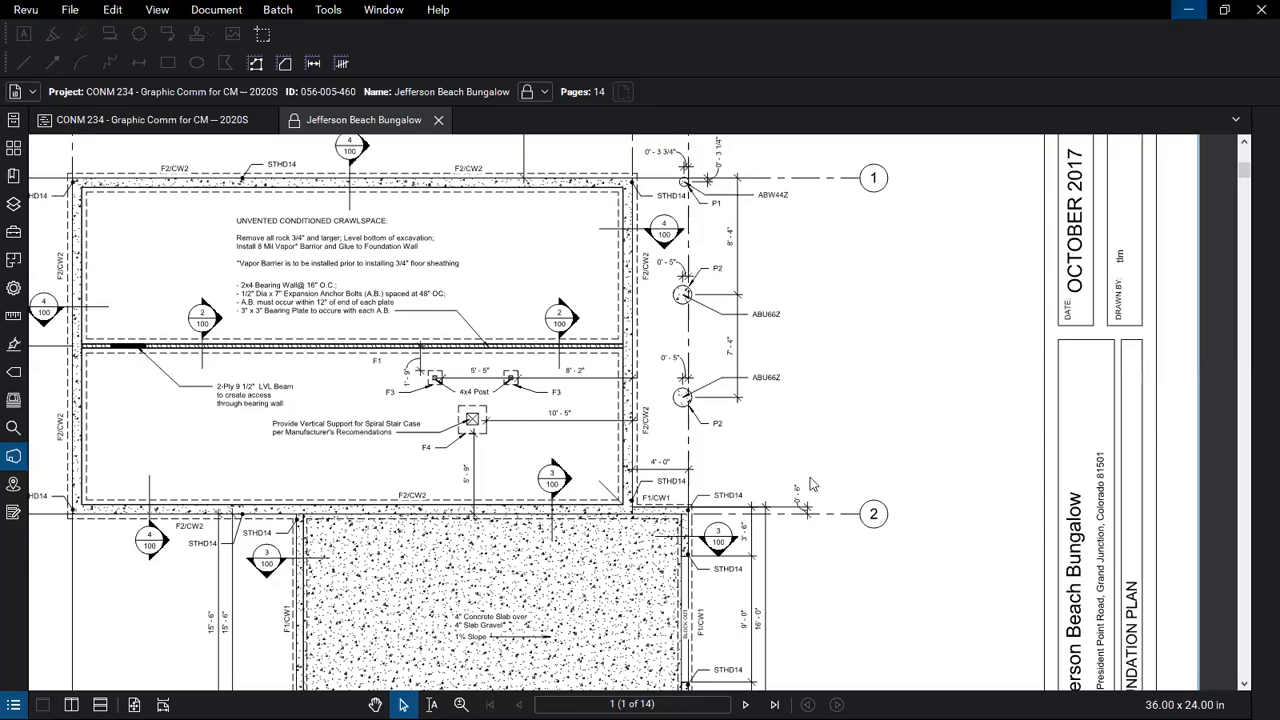
key("alt+Tab")
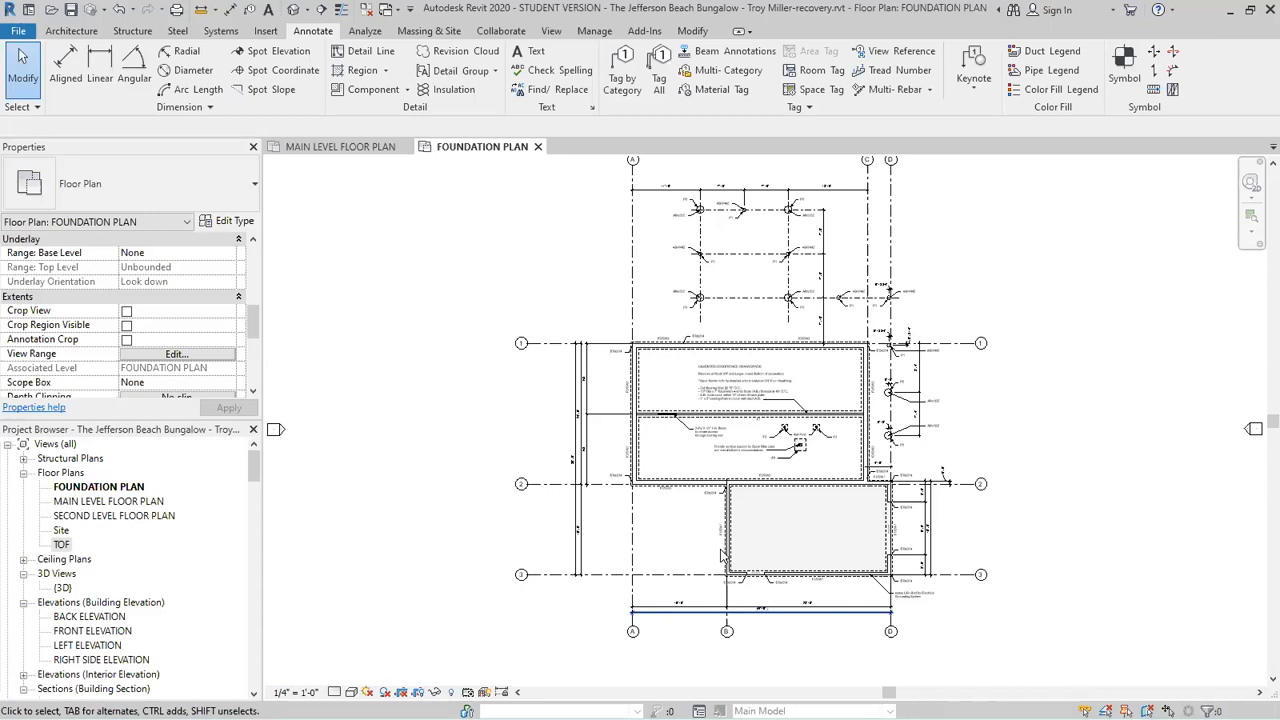
Shorten the Wood 1 filled region over the crawlspace bearing wall, pulling its east end away from the foundation wall.
scroll(856, 563, "up", 1)
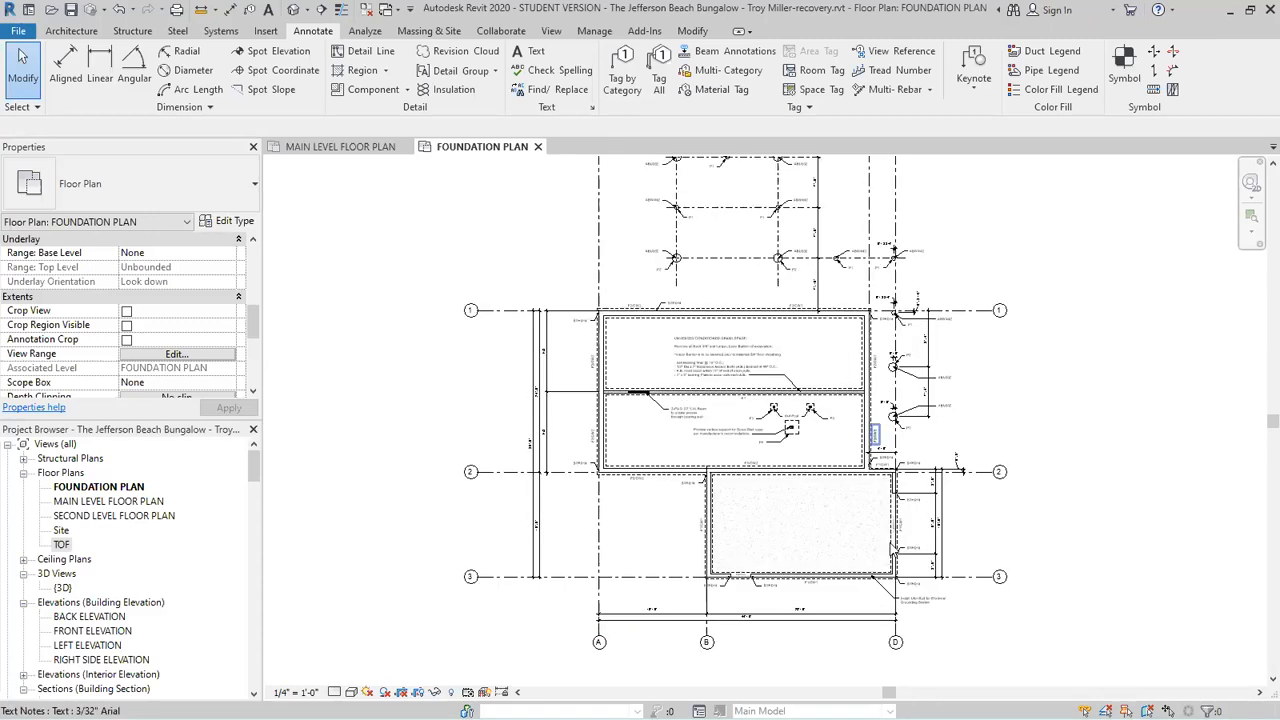
scroll(893, 550, "up", 2)
scroll(915, 540, "up", 1)
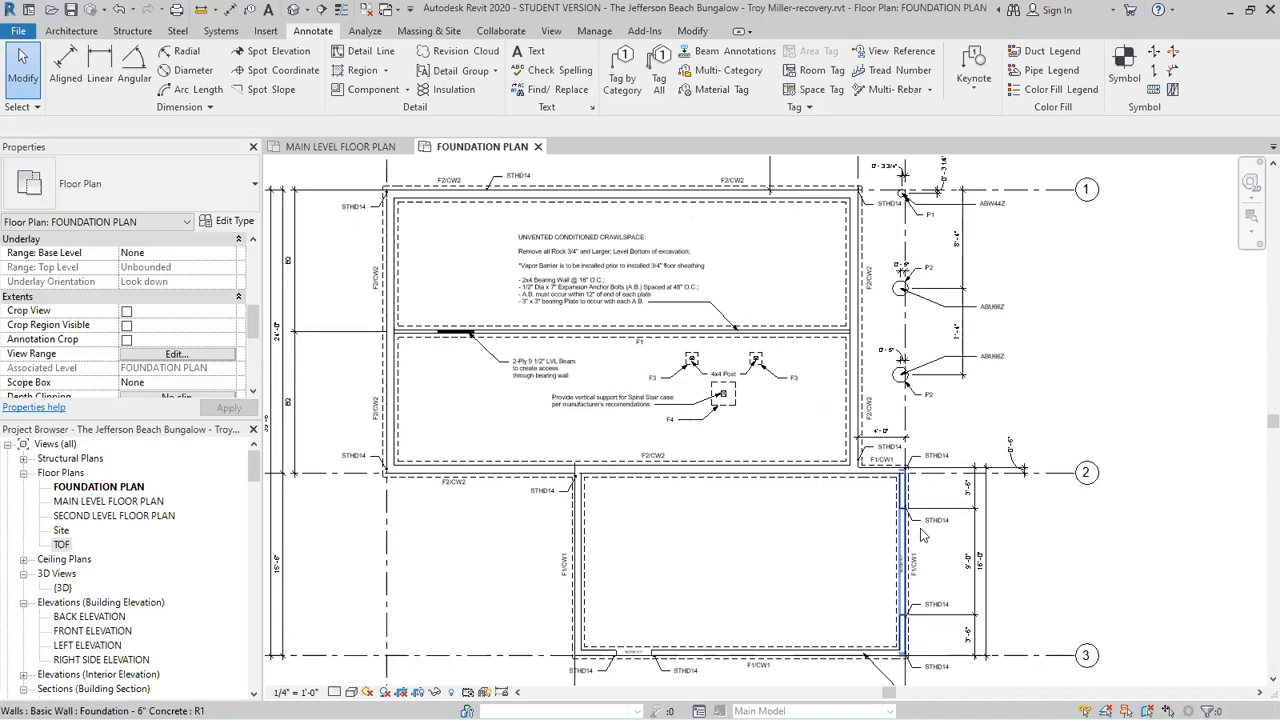
scroll(890, 570, "up", 1)
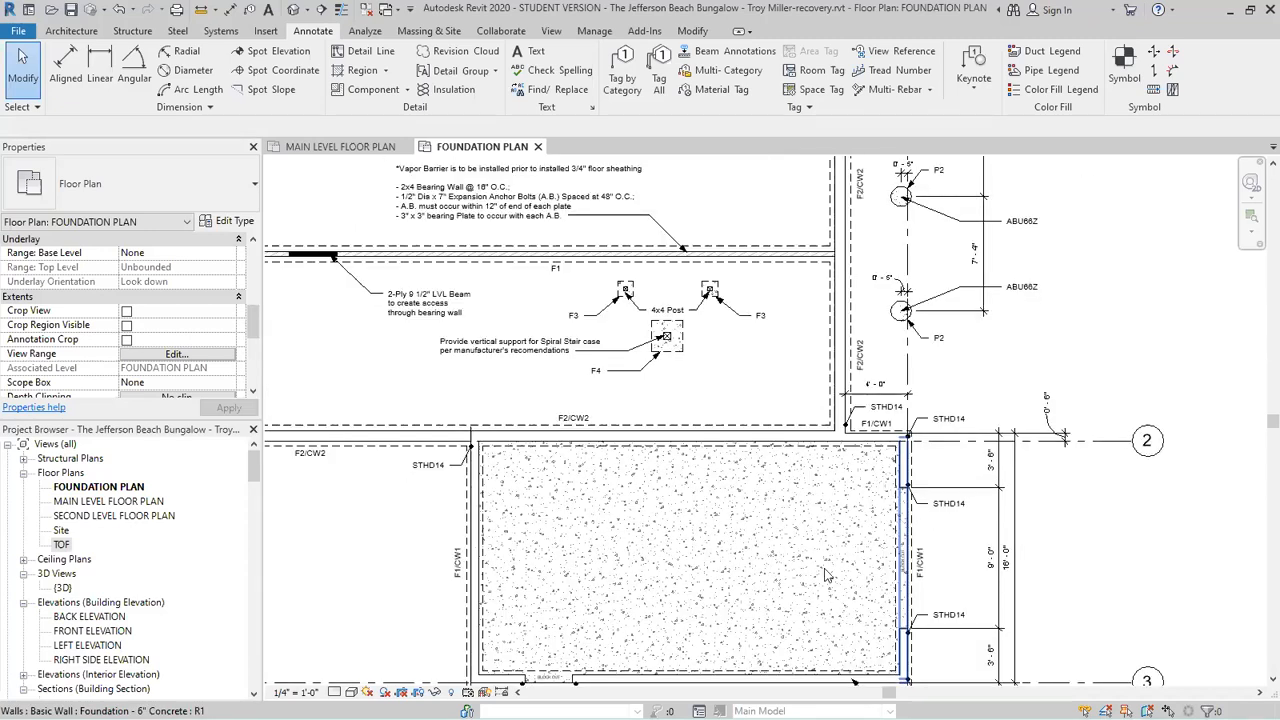
scroll(824, 572, "down", 1)
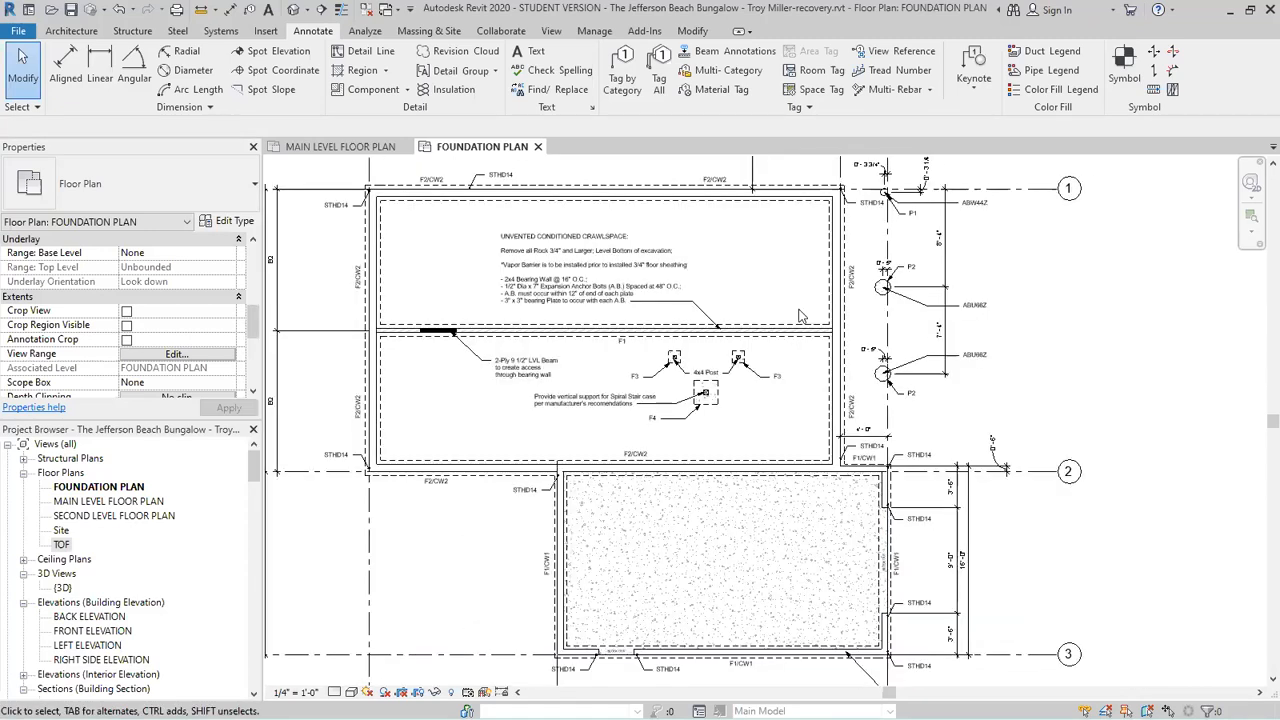
scroll(799, 316, "up", 2)
scroll(815, 316, "up", 1)
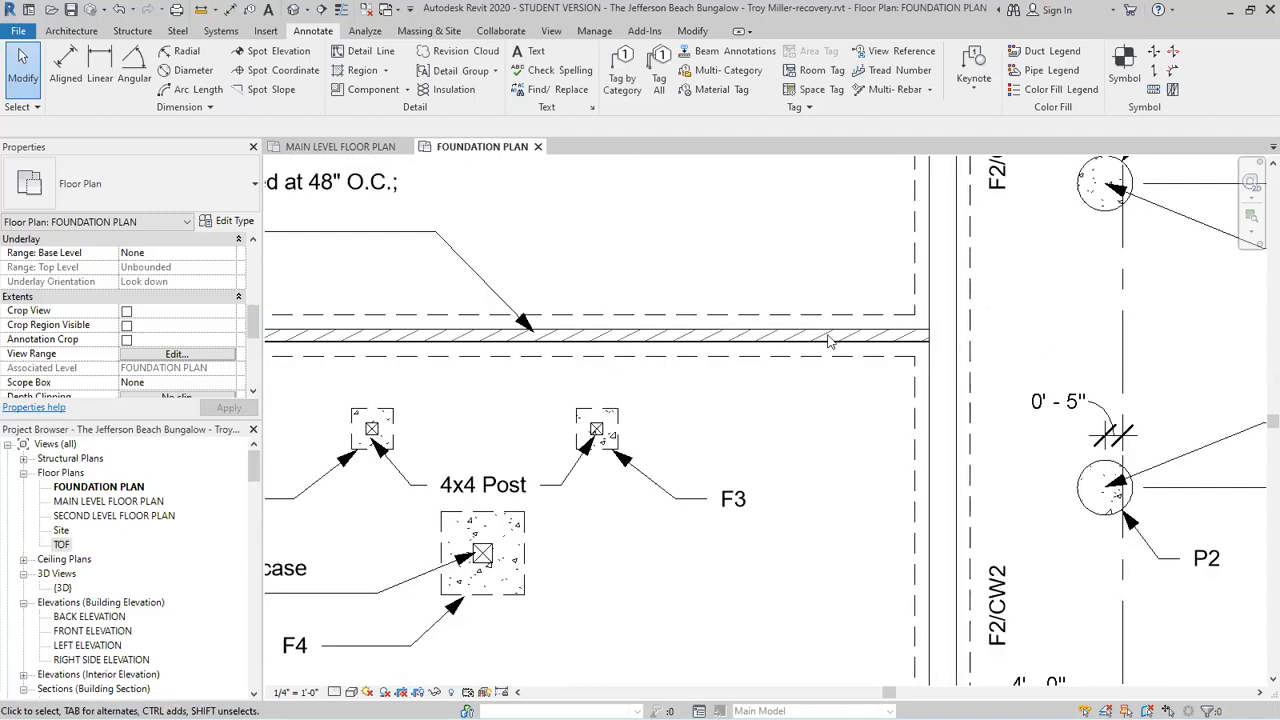
left_click(827, 344)
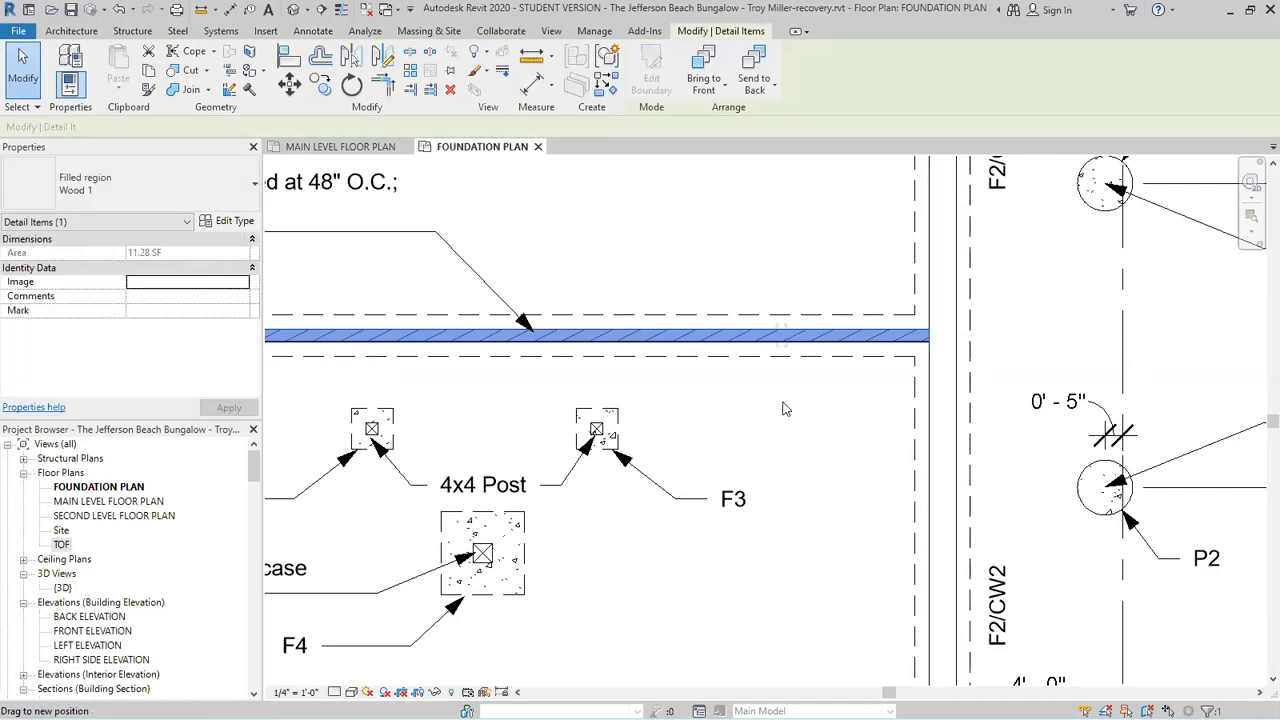
key("Escape")
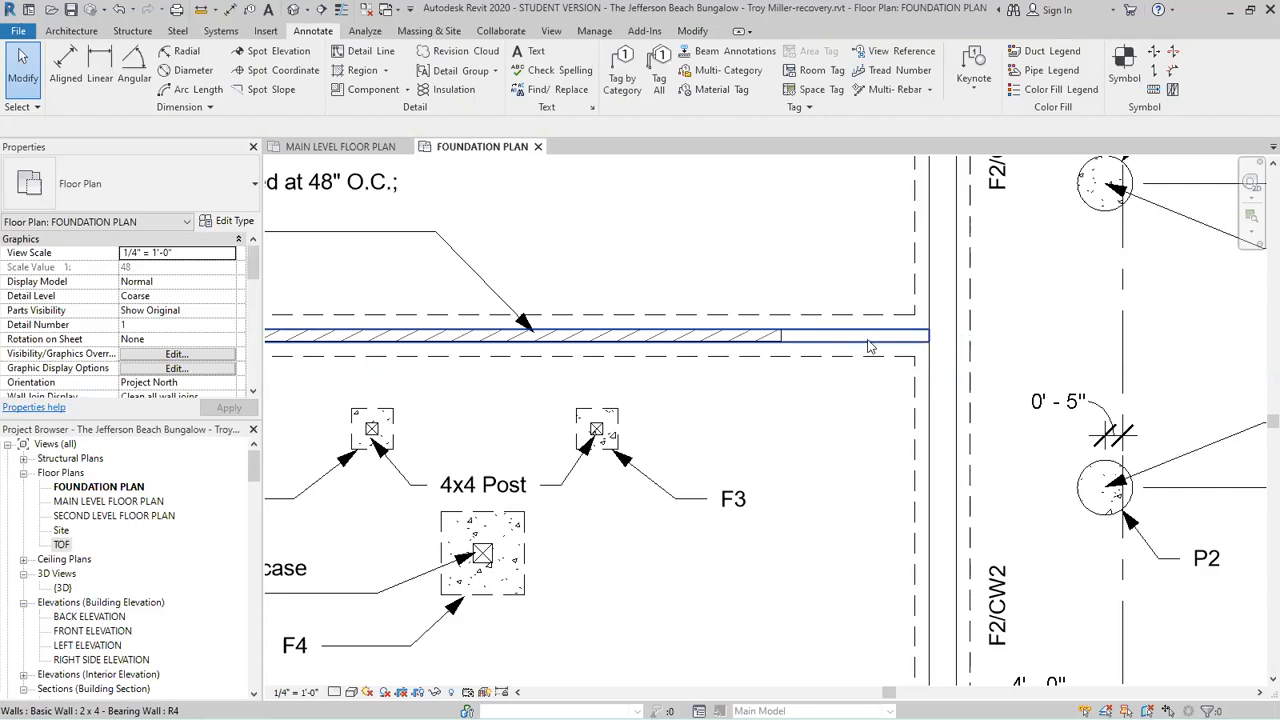
Stretch the east end of the bearing wall's Wood 1 filled region to the foundation wall's face.
left_click(783, 342)
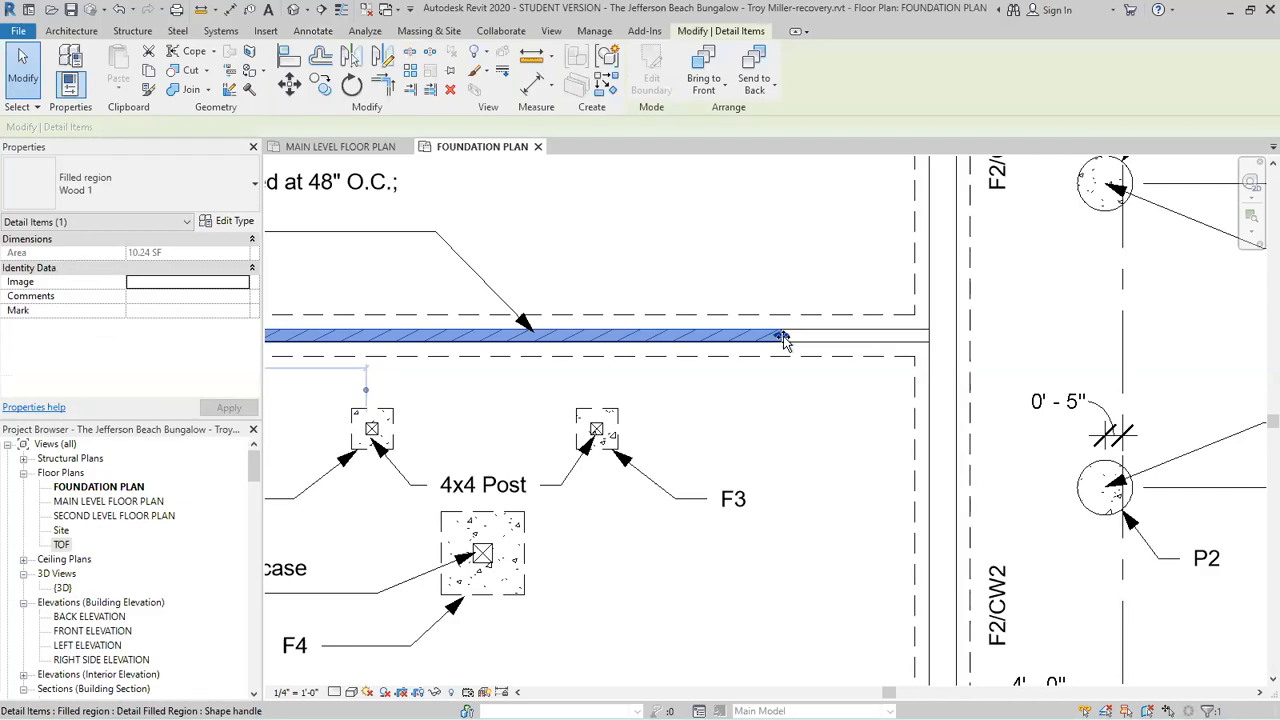
left_click_drag(927, 337, 930, 336)
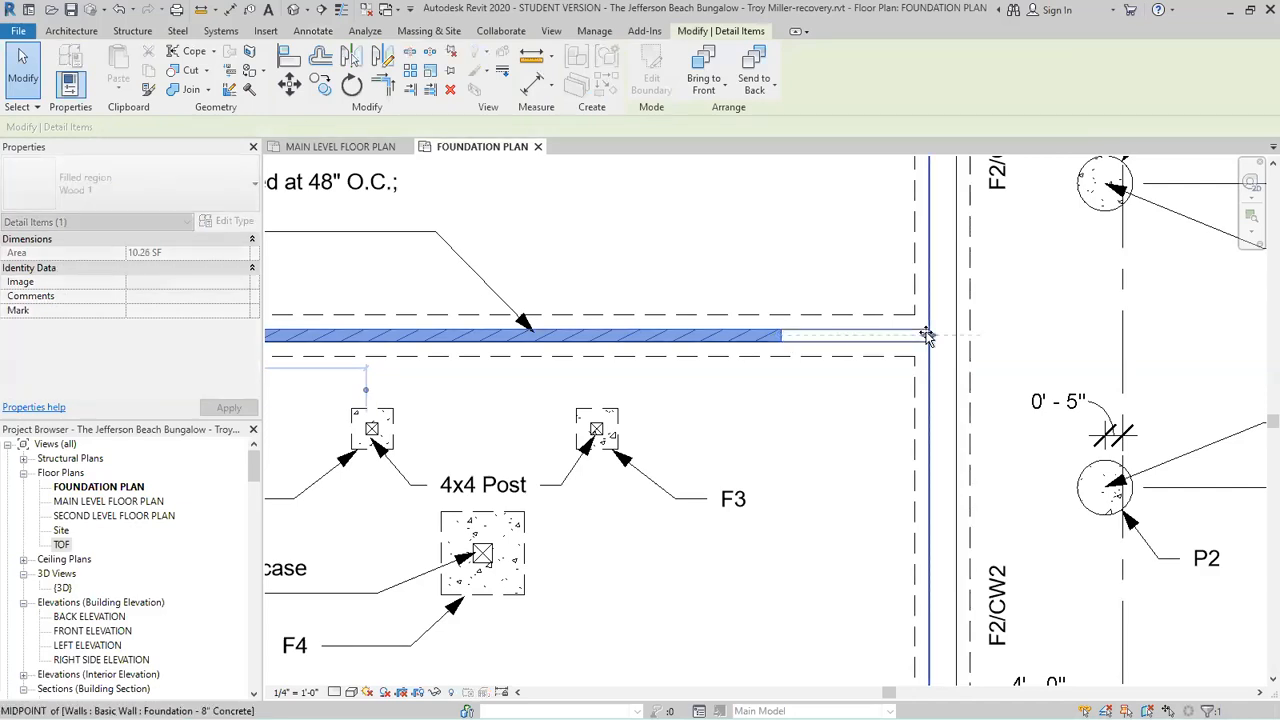
left_click(855, 466)
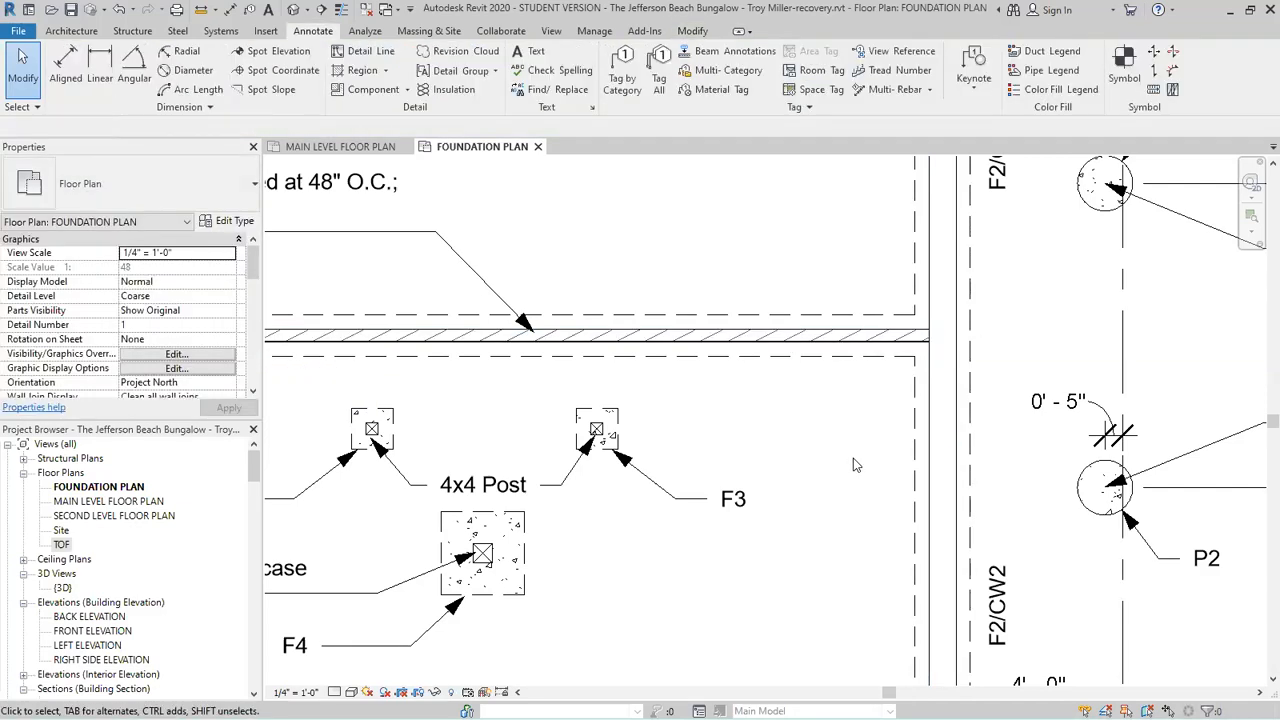
scroll(853, 465, "down", 3)
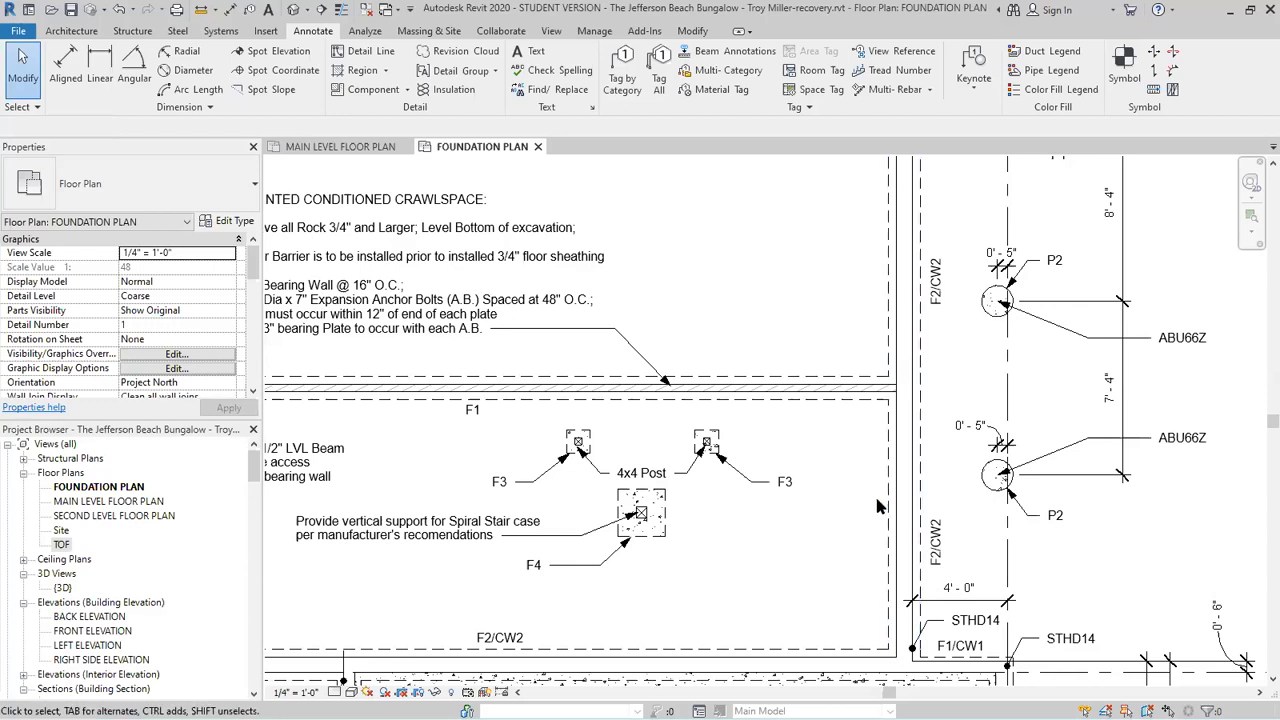
Compare the foundation plan's wall graphics with the walls in the main level floor plan, and return to the foundation plan.
scroll(878, 505, "down", 1)
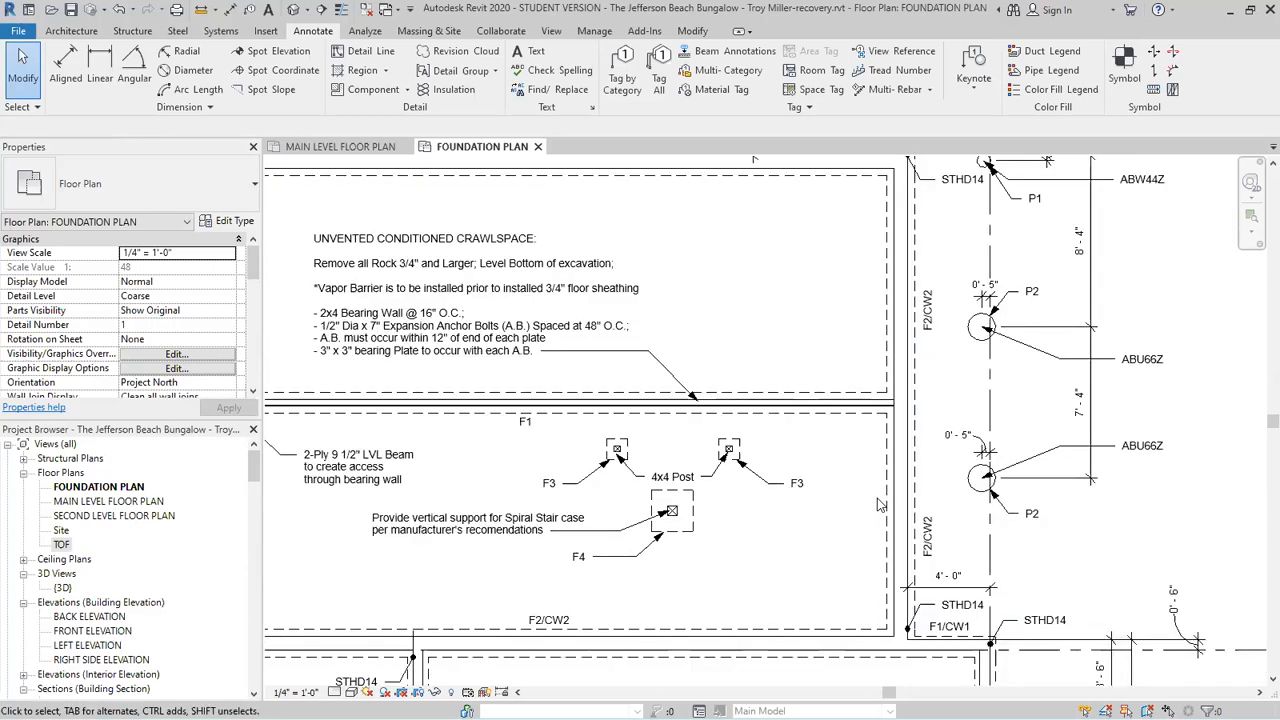
scroll(878, 505, "down", 1)
scroll(840, 288, "down", 1)
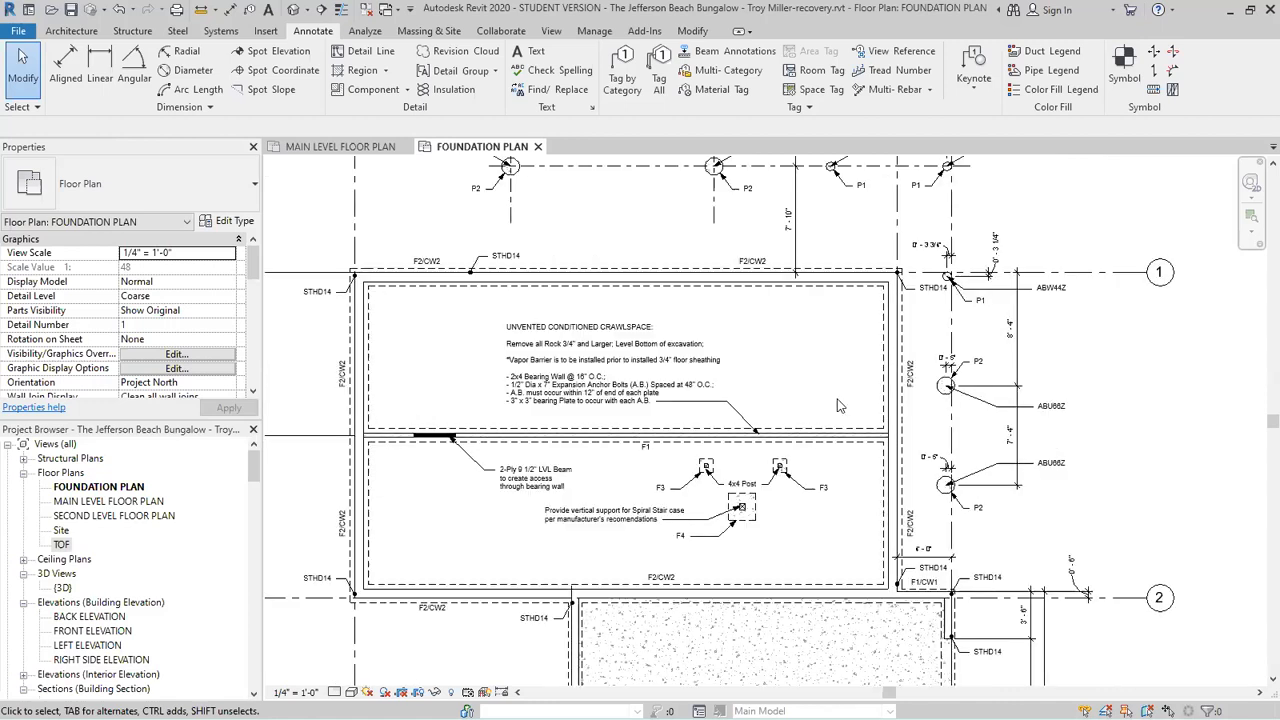
scroll(797, 656, "up", 1)
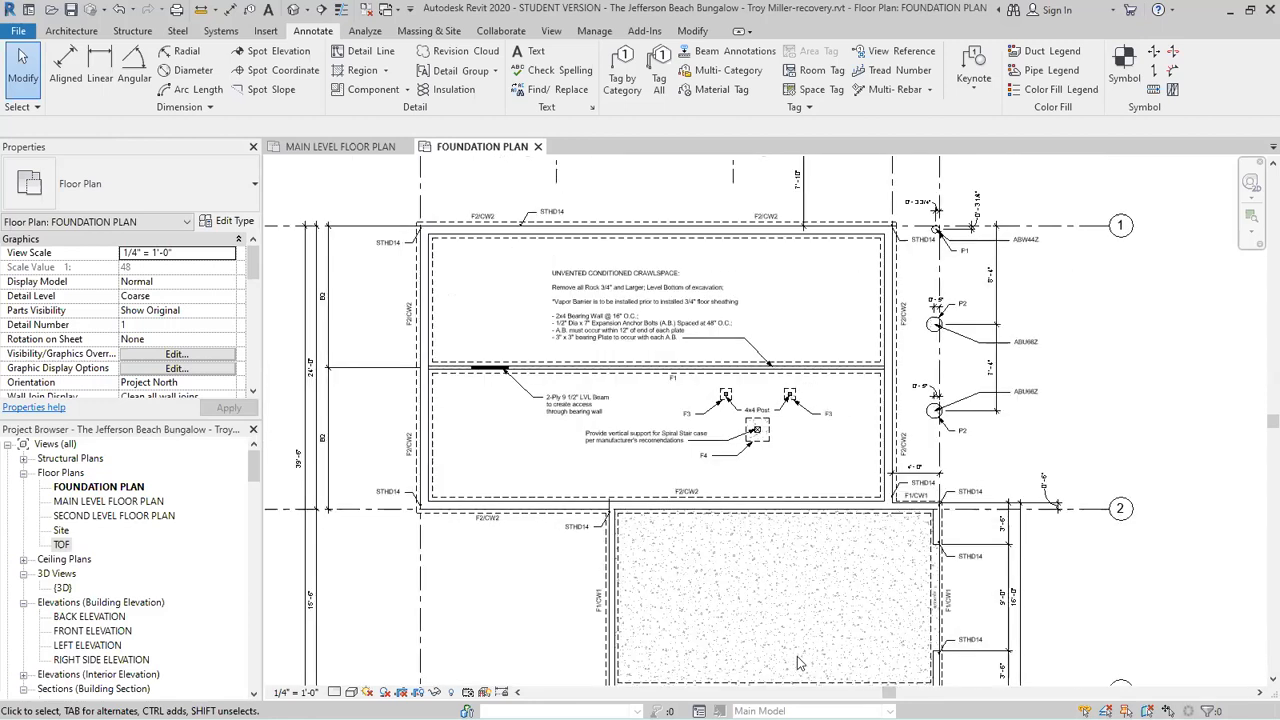
scroll(782, 647, "up", 1)
scroll(782, 647, "down", 1)
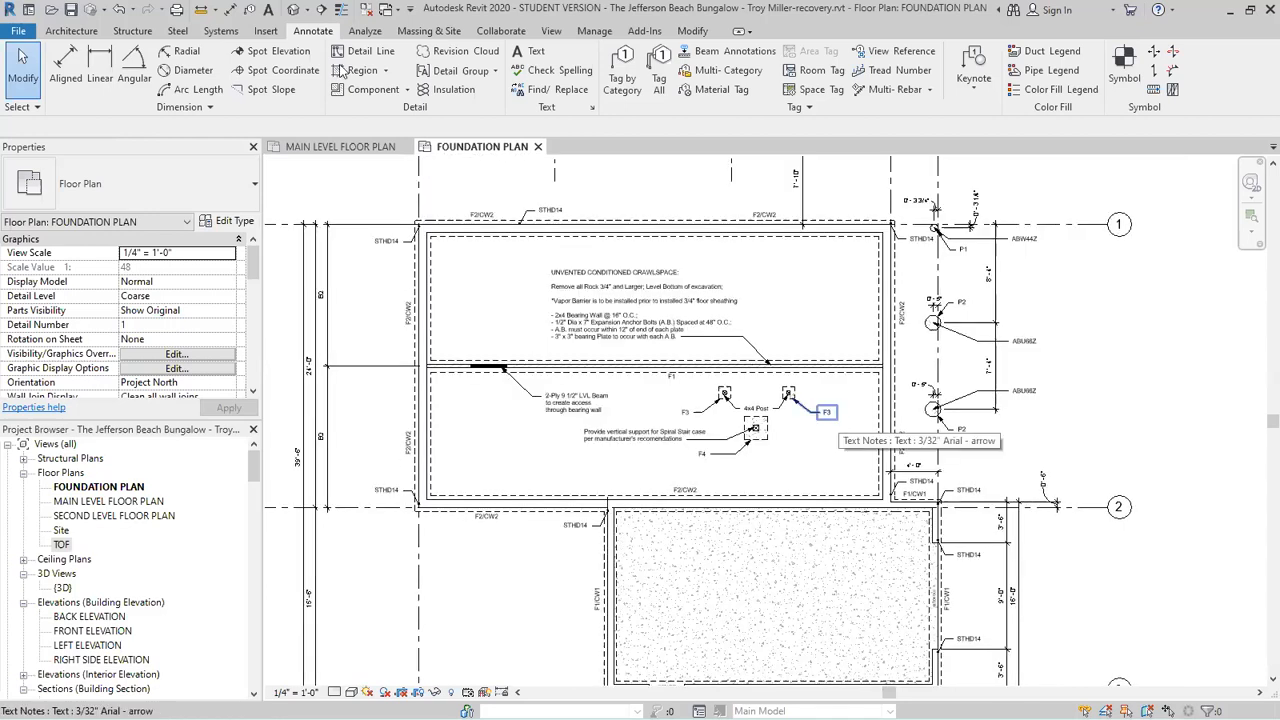
left_click(338, 148)
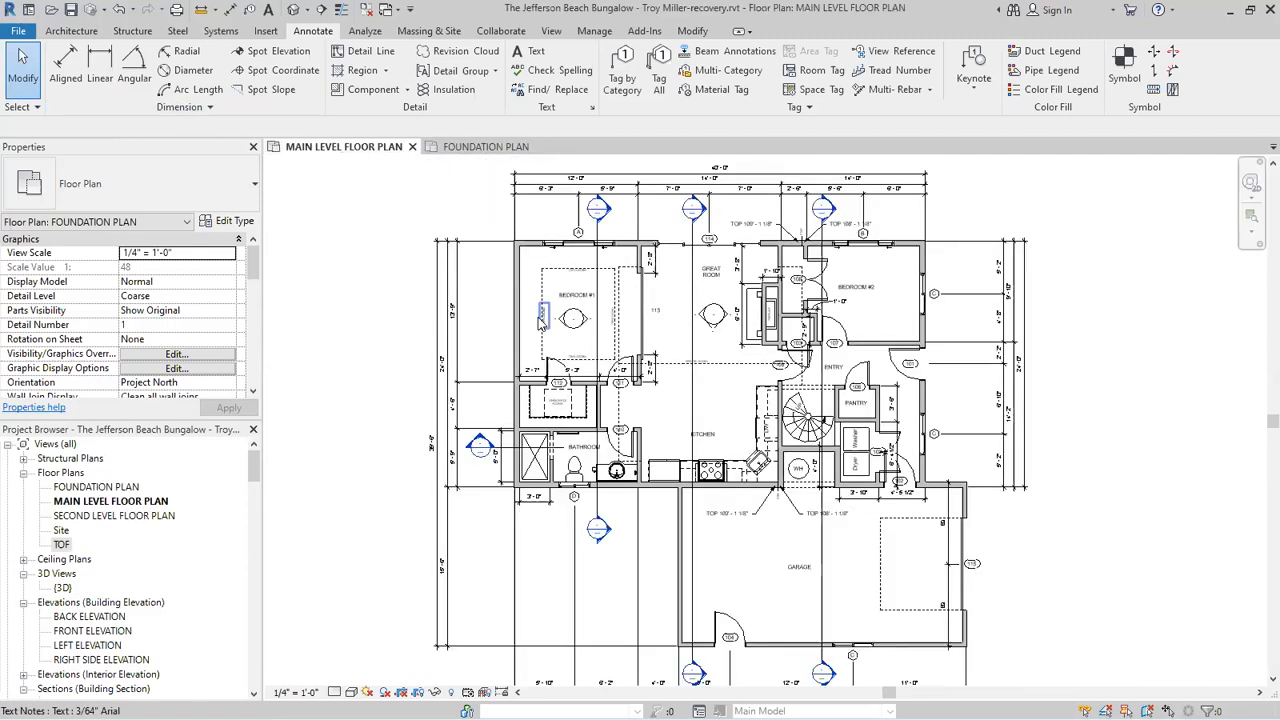
scroll(541, 318, "up", 2)
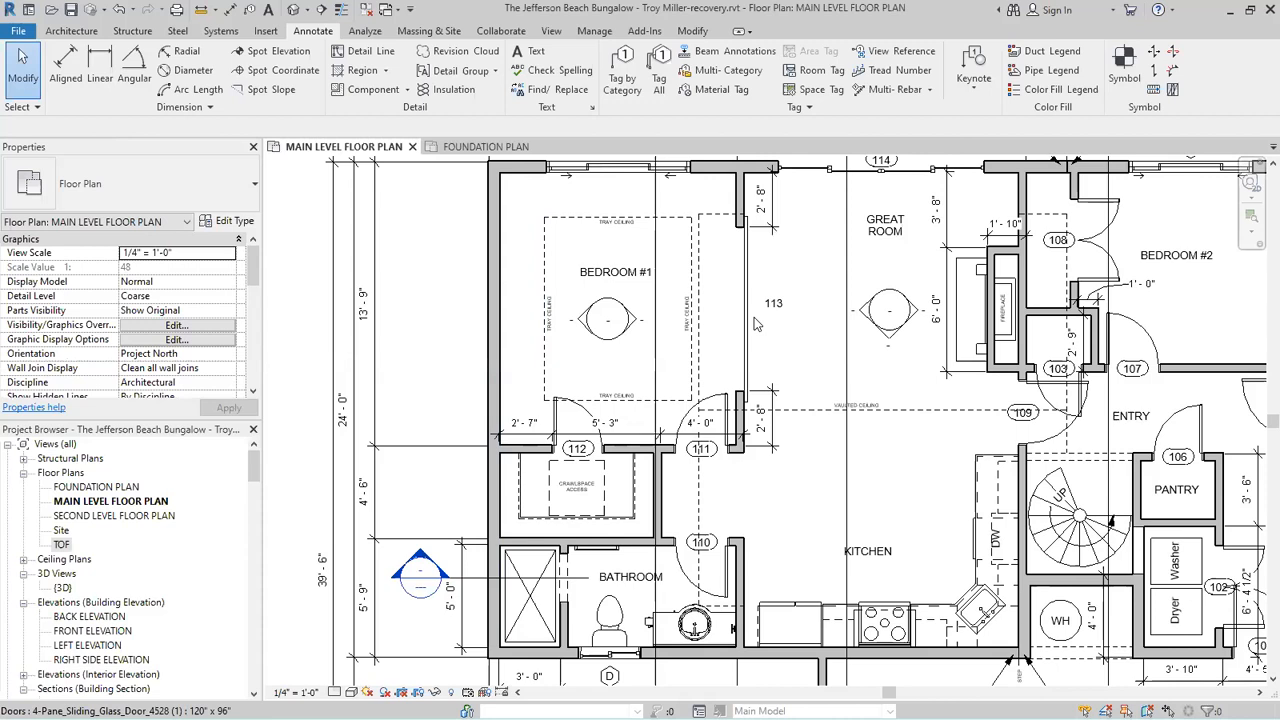
scroll(757, 323, "down", 2)
scroll(757, 323, "down", 2)
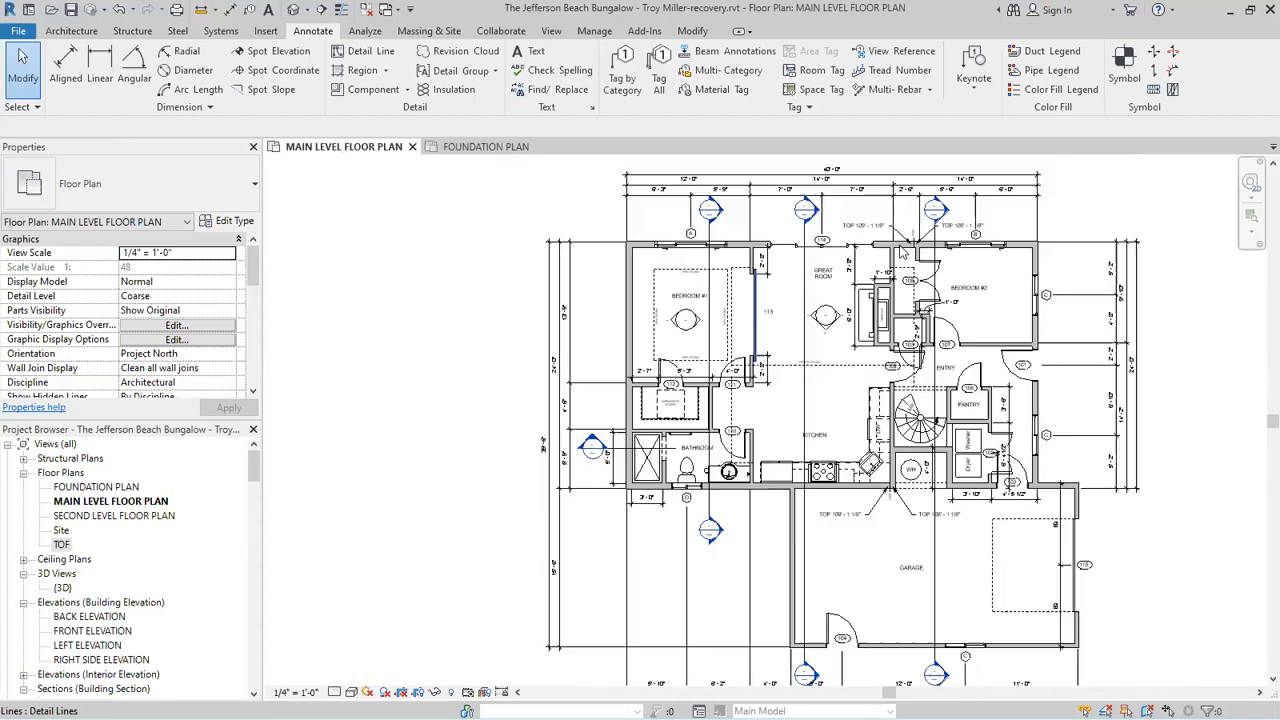
left_click(456, 148)
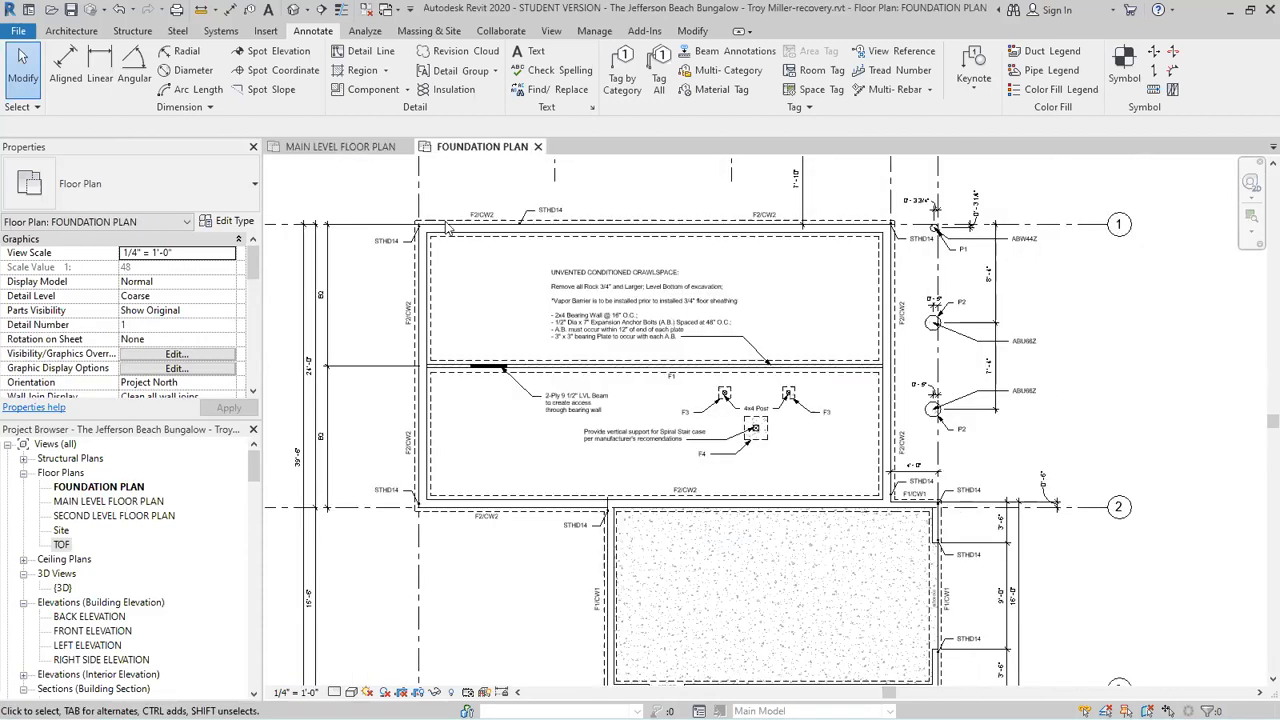
Apply Concrete as the coarse scale fill pattern for the upper foundation wall's type, Foundation - 8" Concrete.
scroll(449, 227, "up", 3)
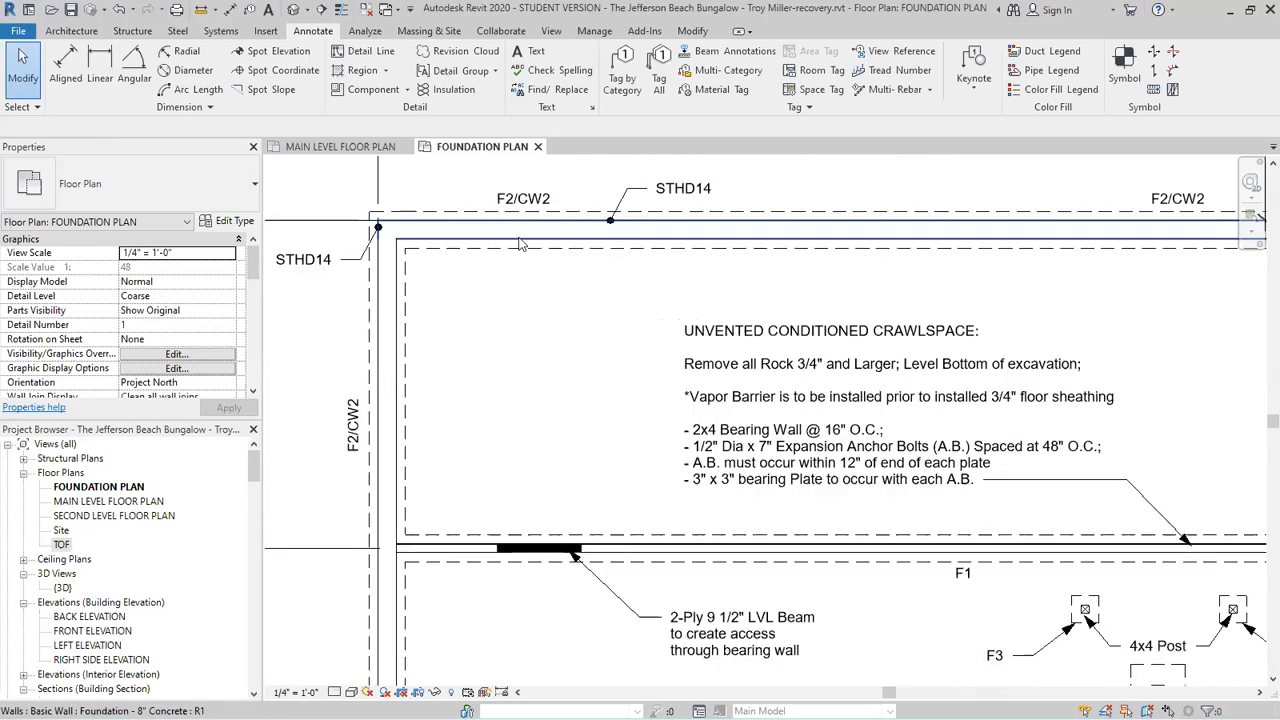
scroll(538, 248, "up", 1)
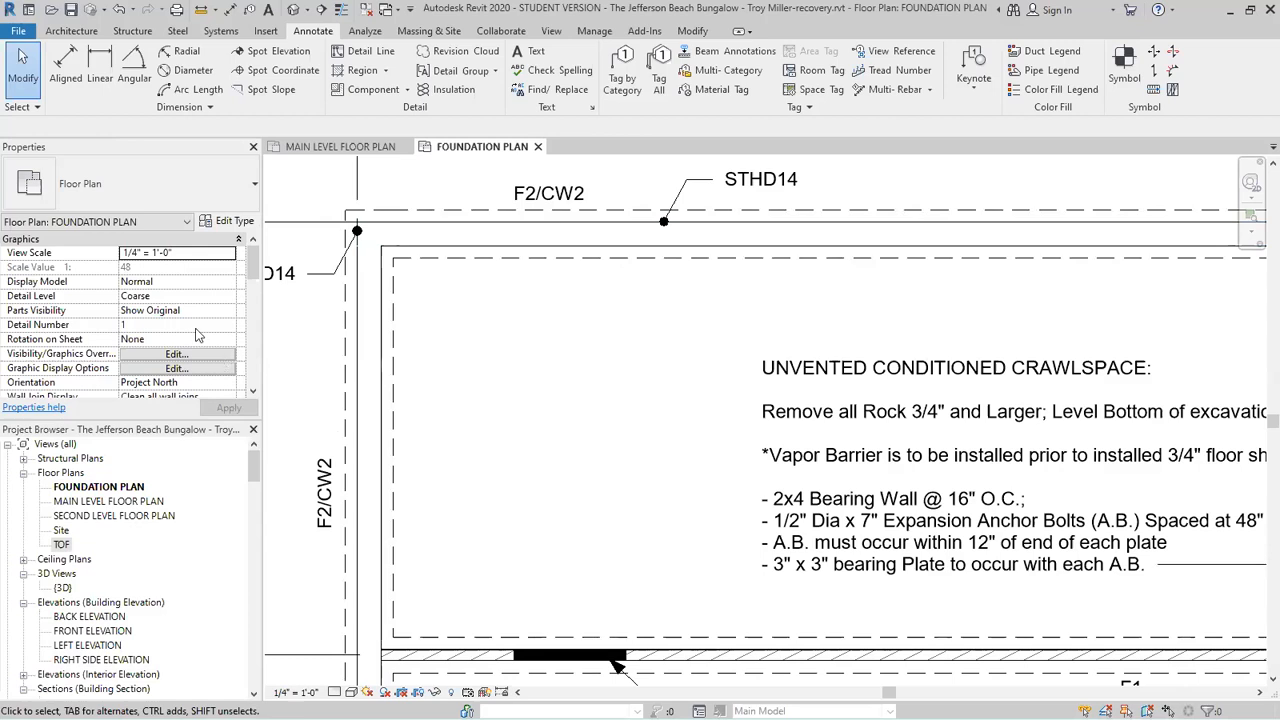
left_click(524, 248)
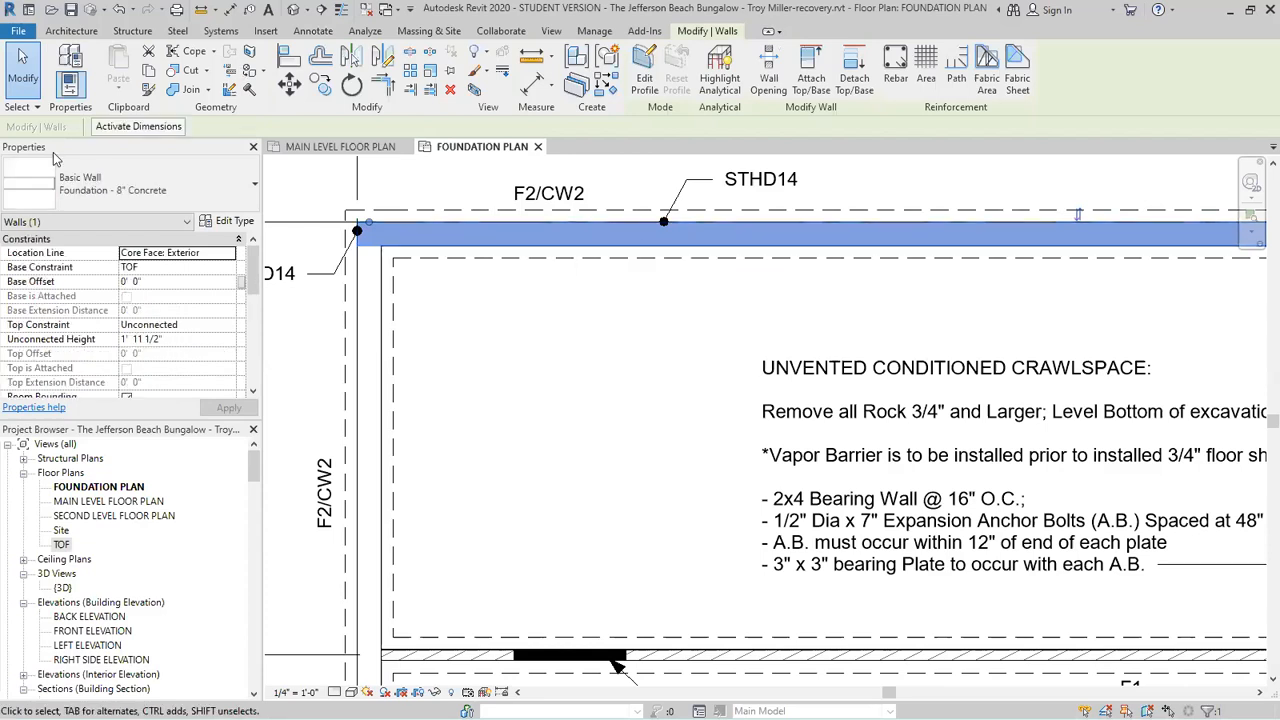
left_click(233, 222)
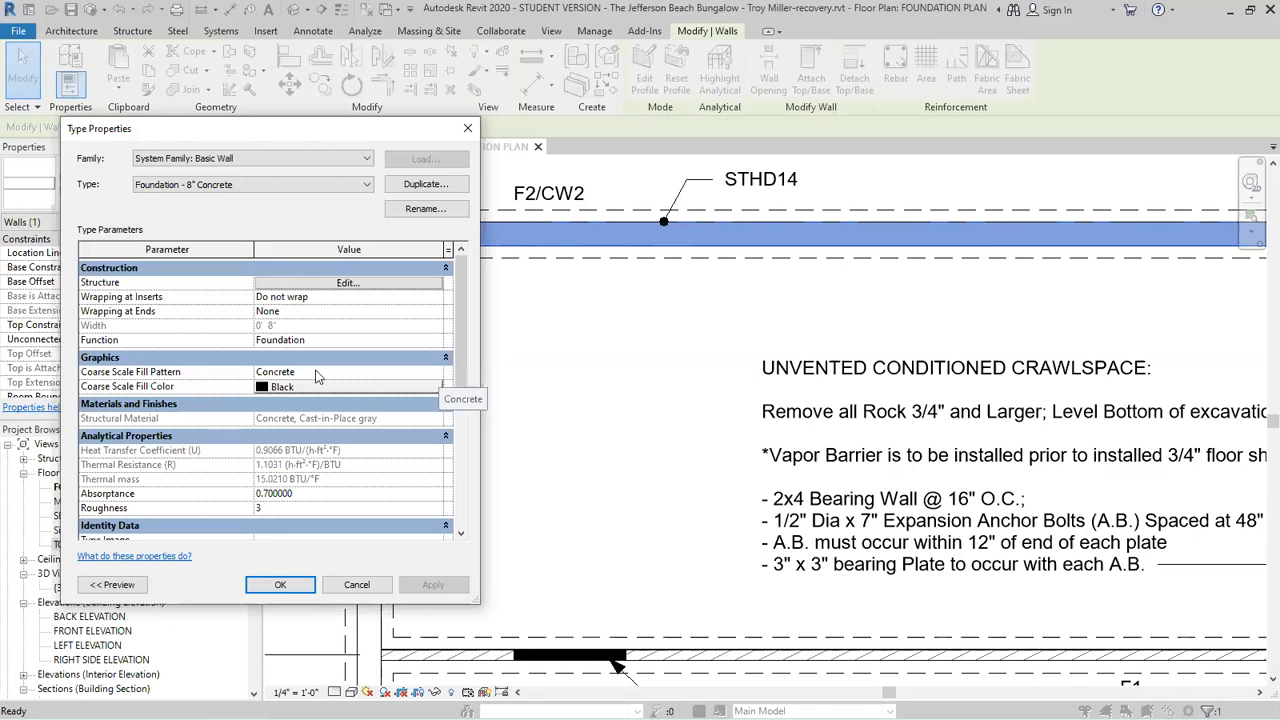
left_click(400, 373)
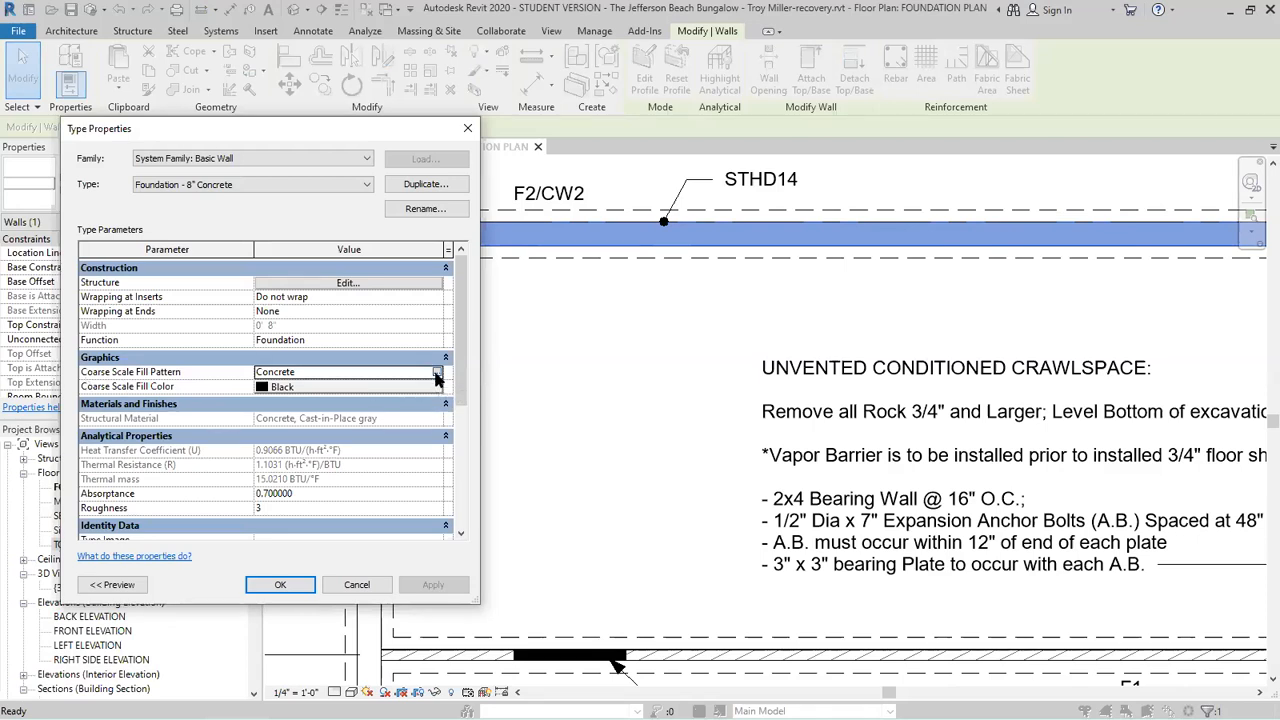
left_click(437, 373)
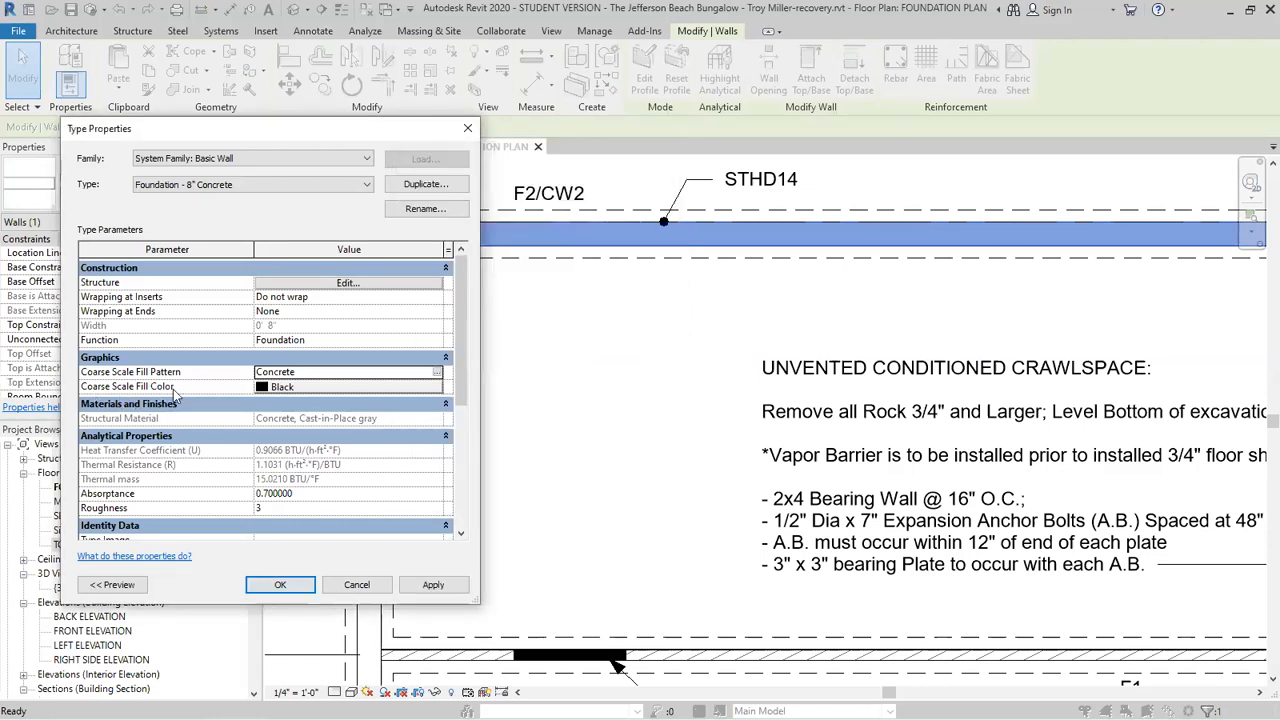
left_click(434, 585)
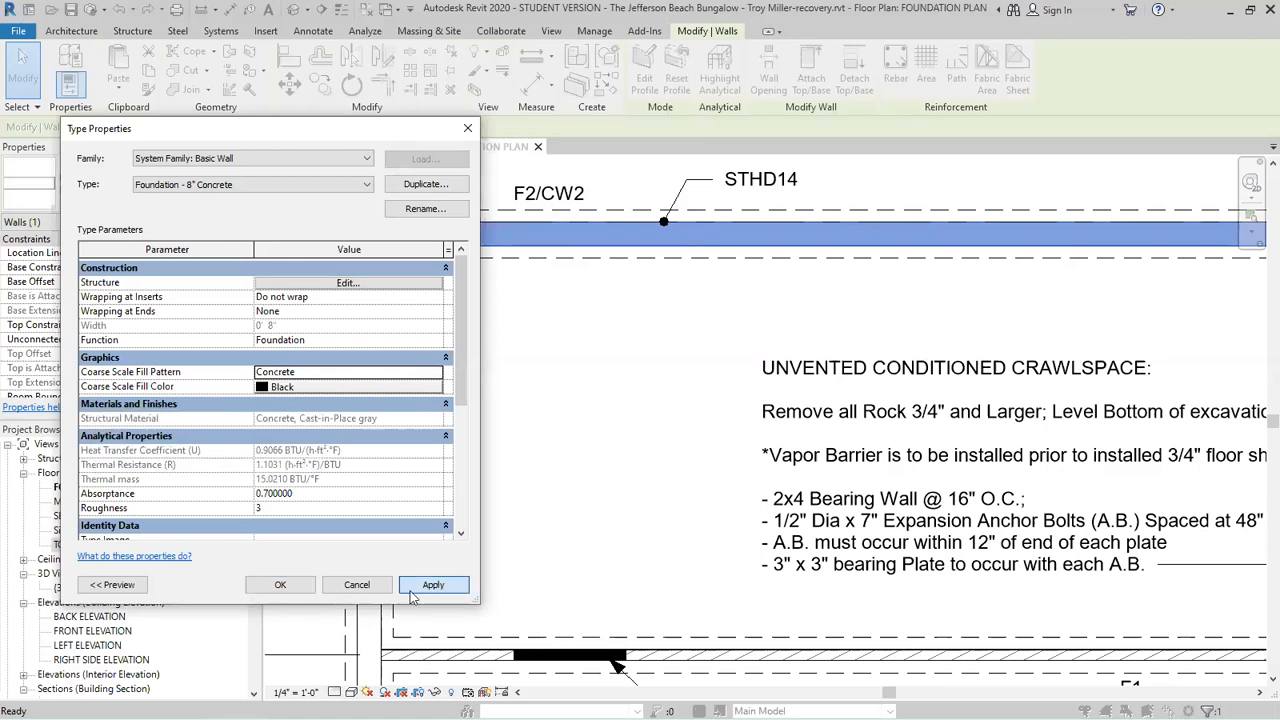
left_click(279, 585)
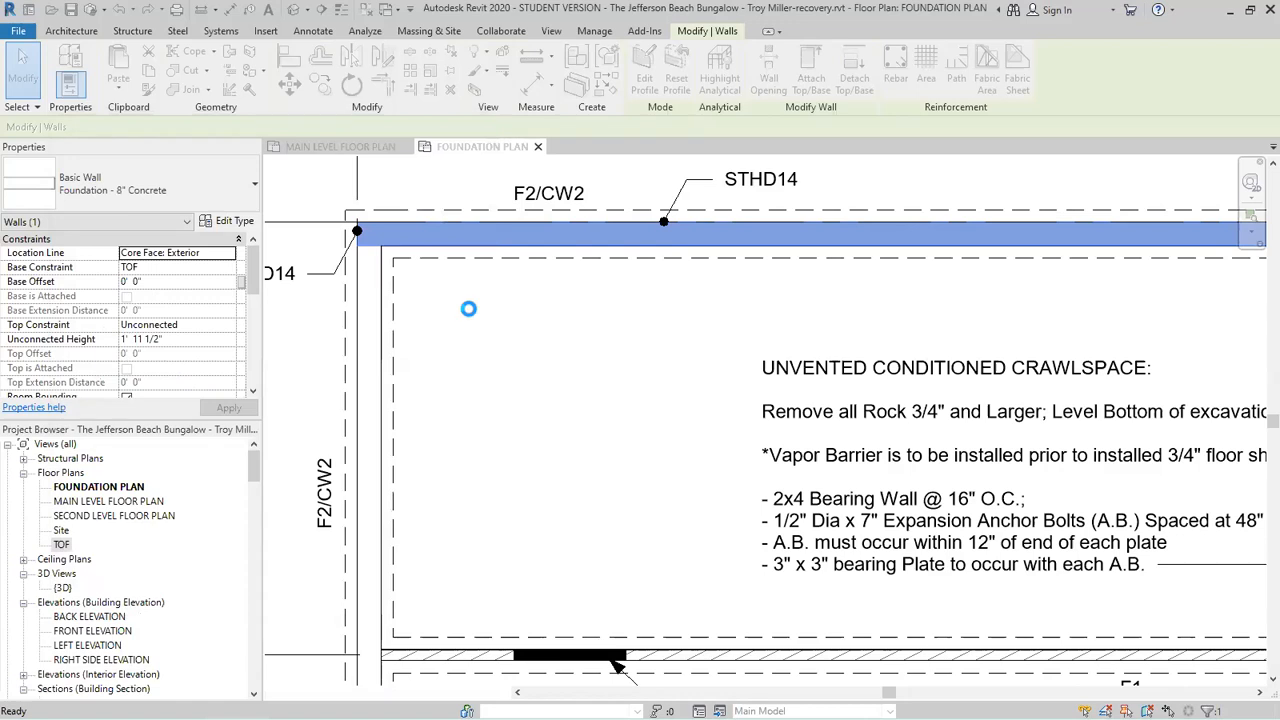
left_click(469, 310)
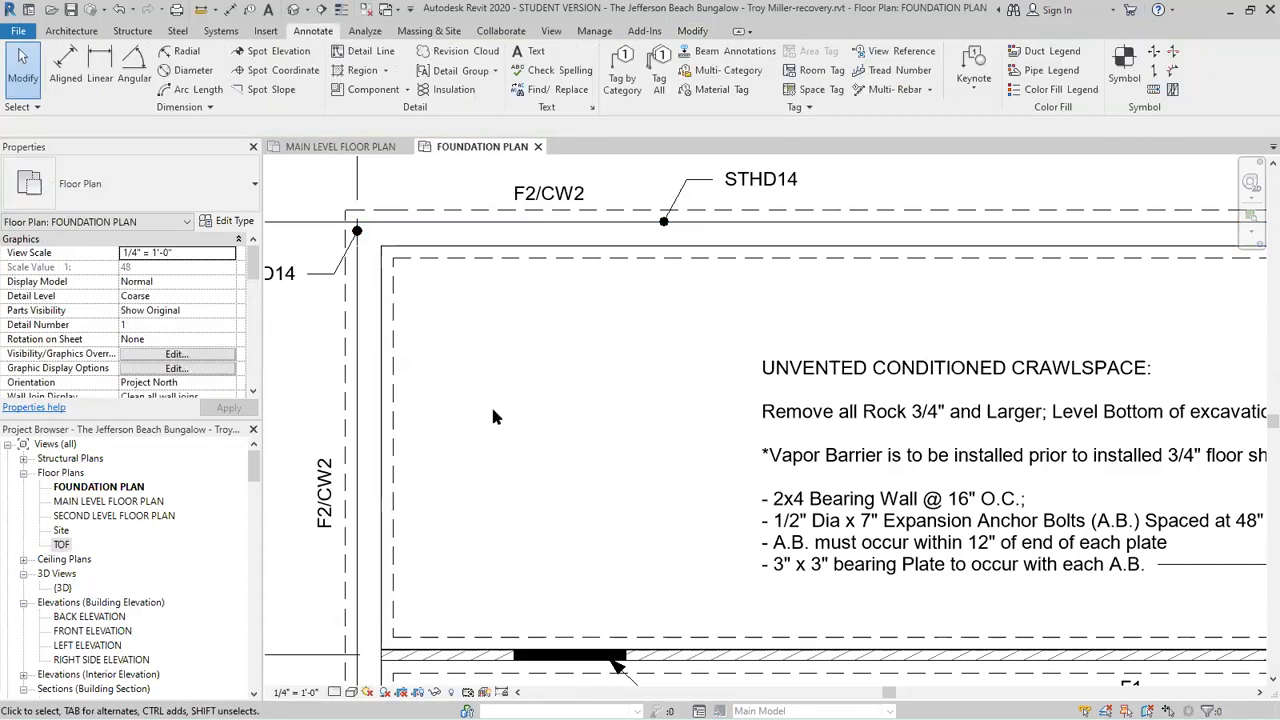
scroll(463, 424, "down", 1)
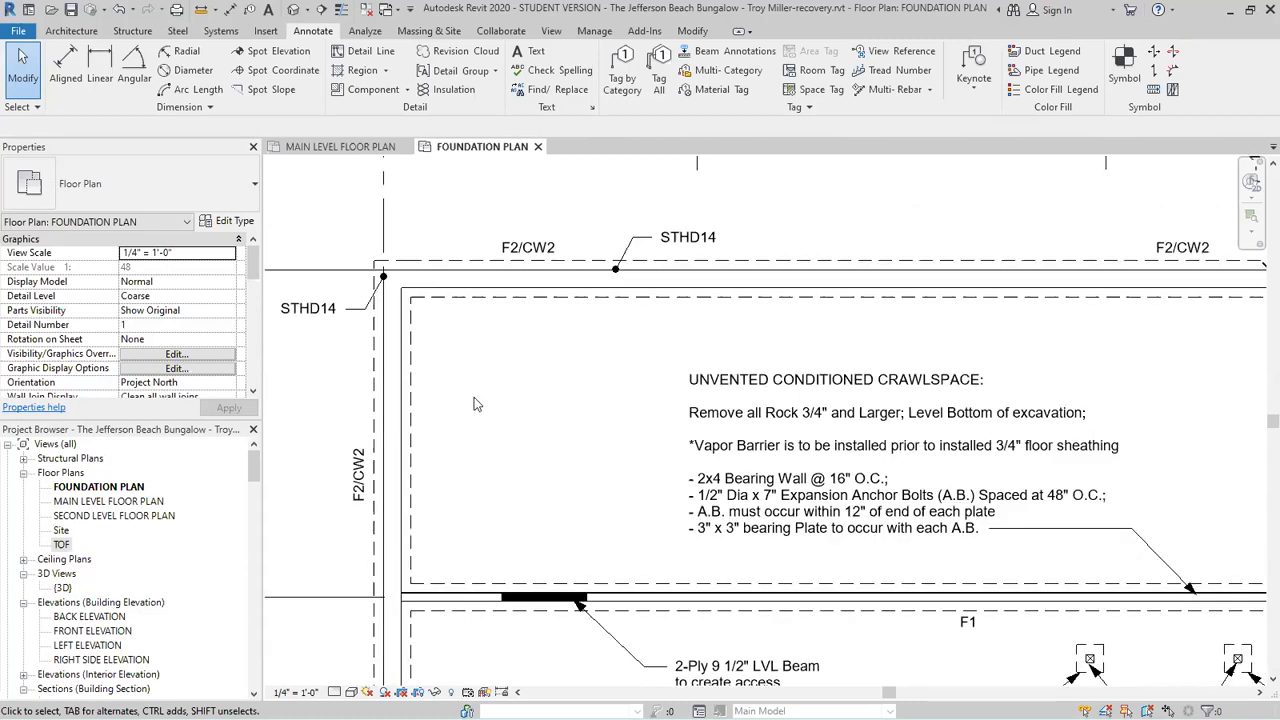
scroll(474, 397, "down", 1)
left_click(816, 446)
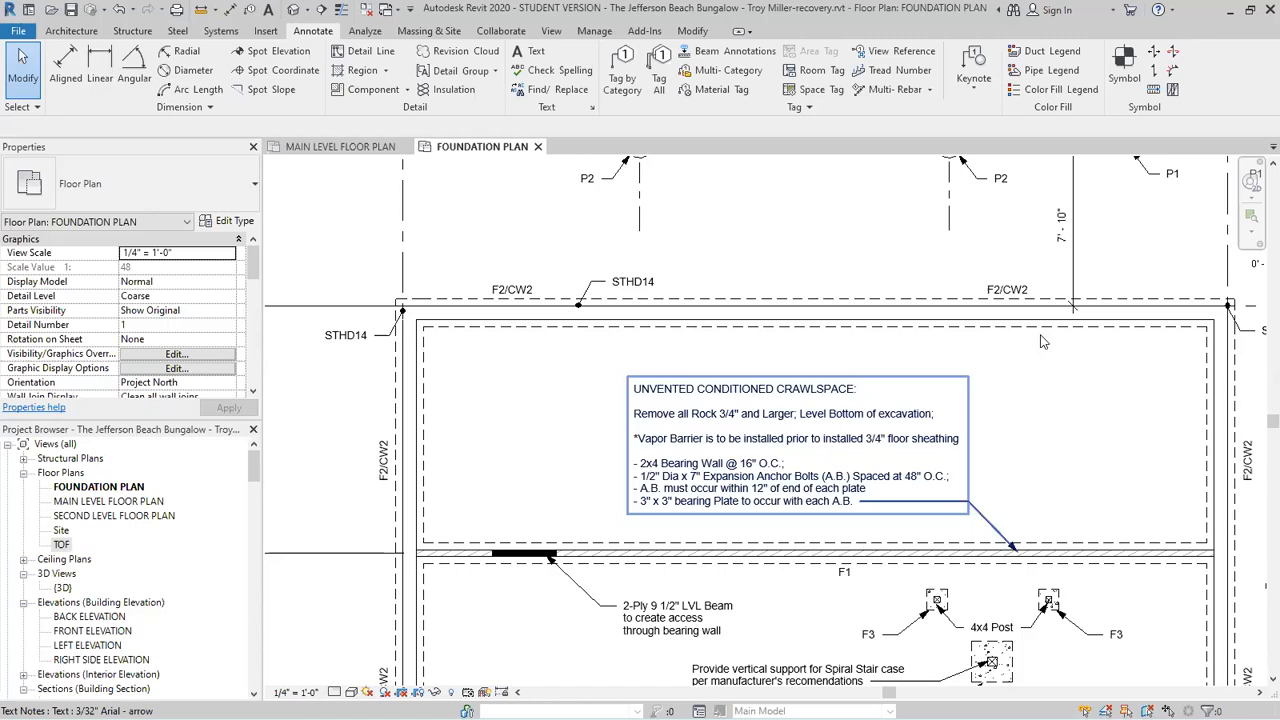
scroll(1029, 328, "up", 1)
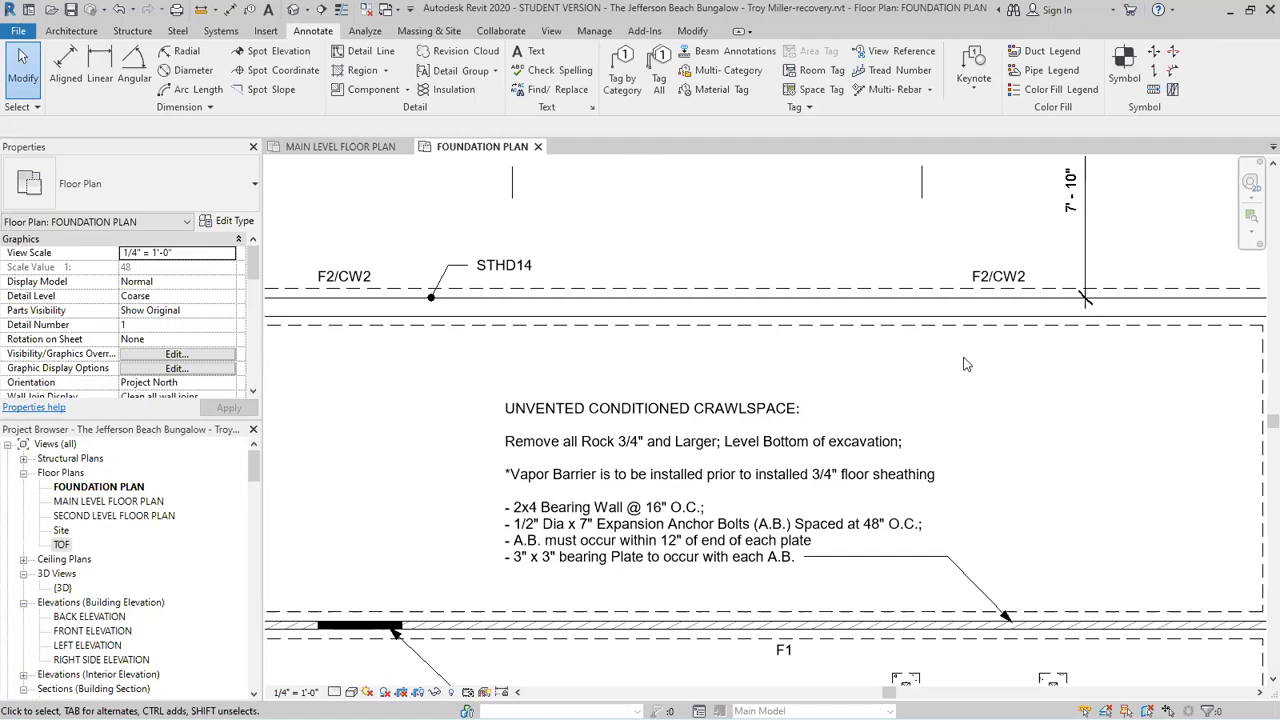
scroll(965, 350, "down", 2)
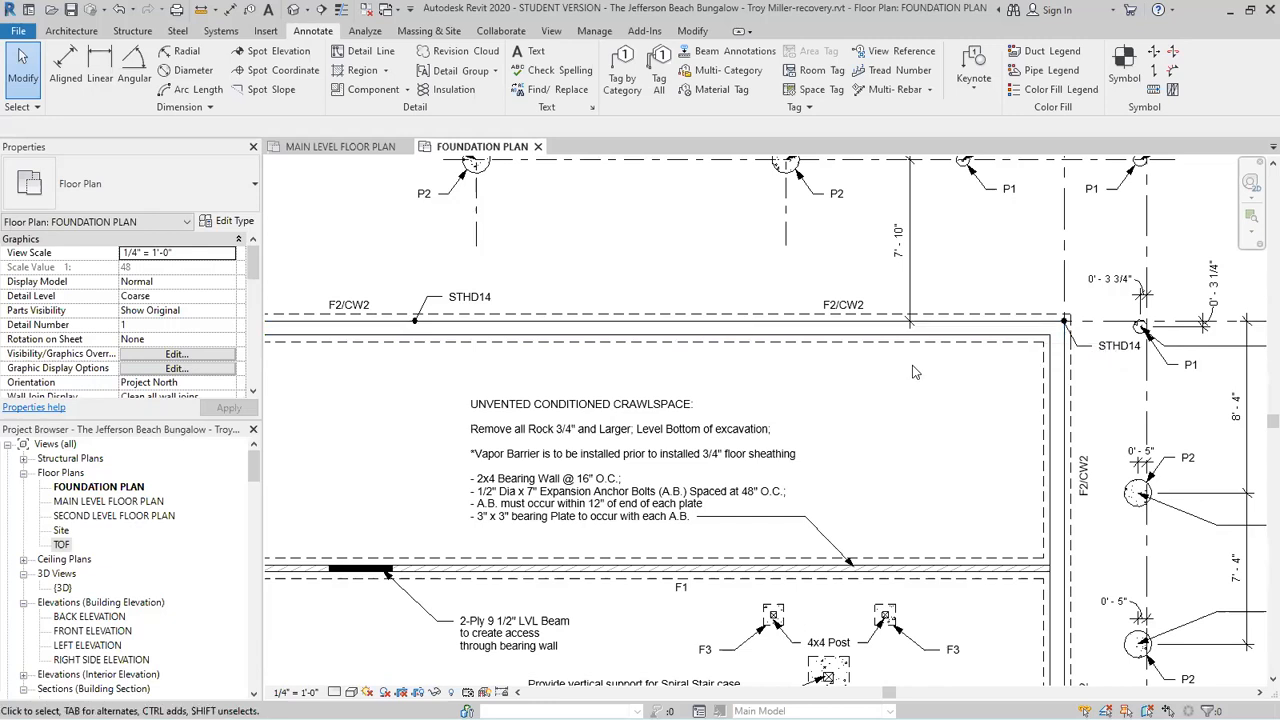
scroll(912, 372, "down", 1)
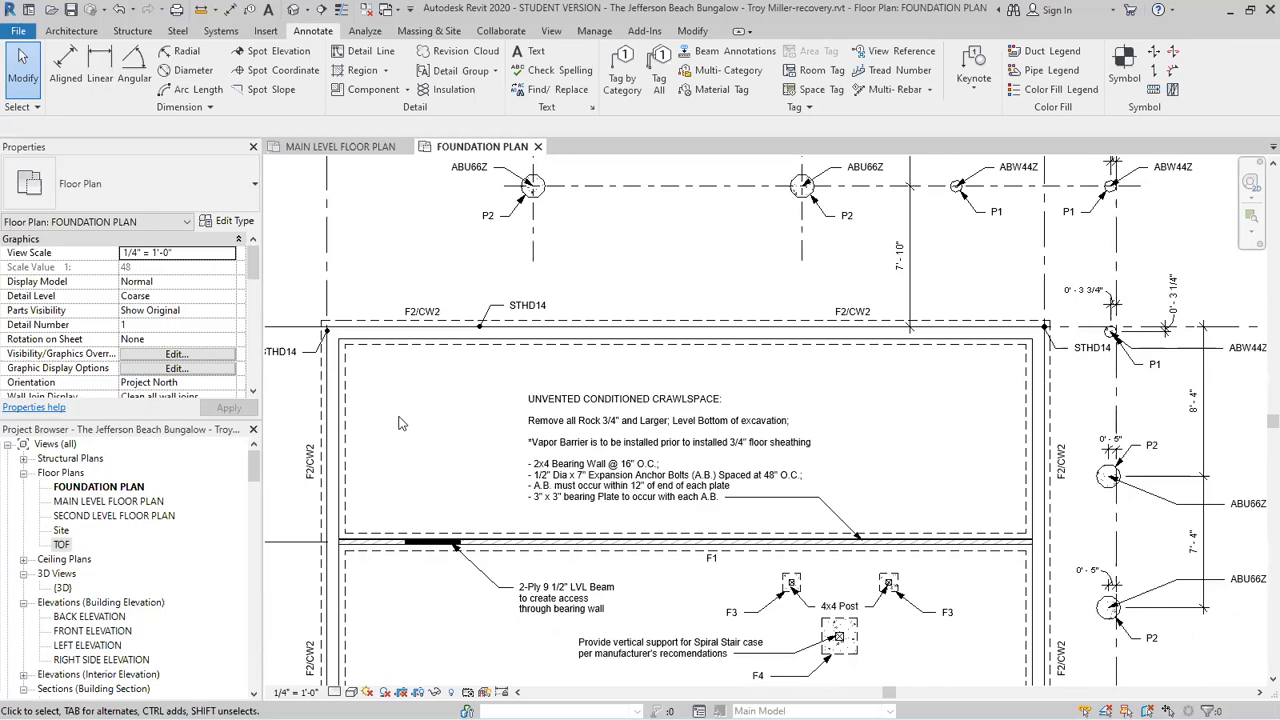
Set the top constraint of the upper crawlspace foundation wall to Up to level: FOUNDATION PLAN and apply it.
scroll(430, 381, "up", 1)
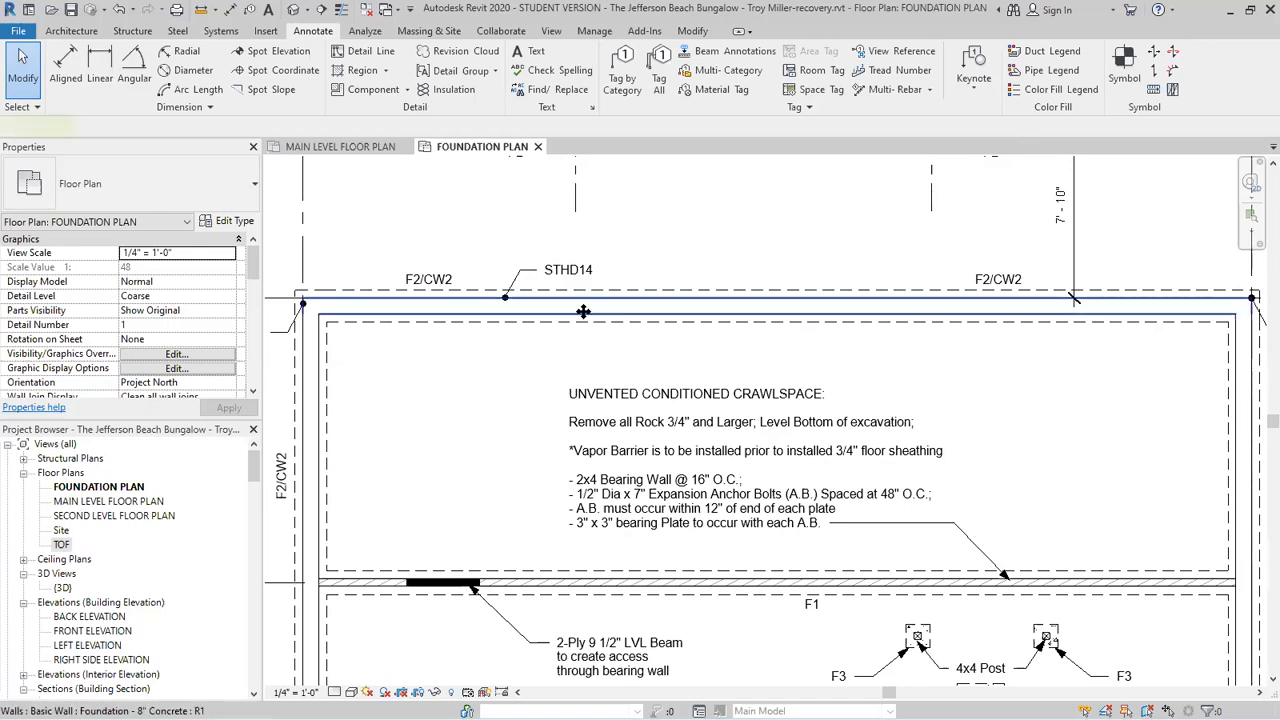
left_click(686, 302)
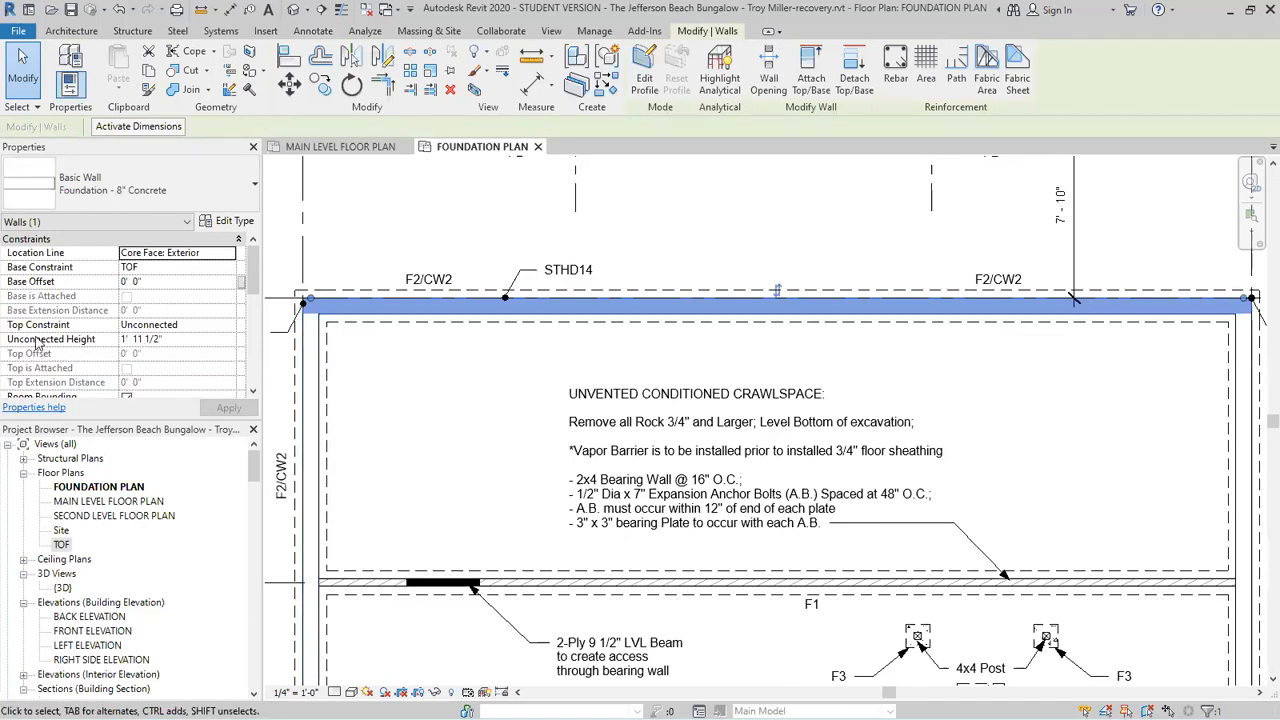
left_click(231, 326)
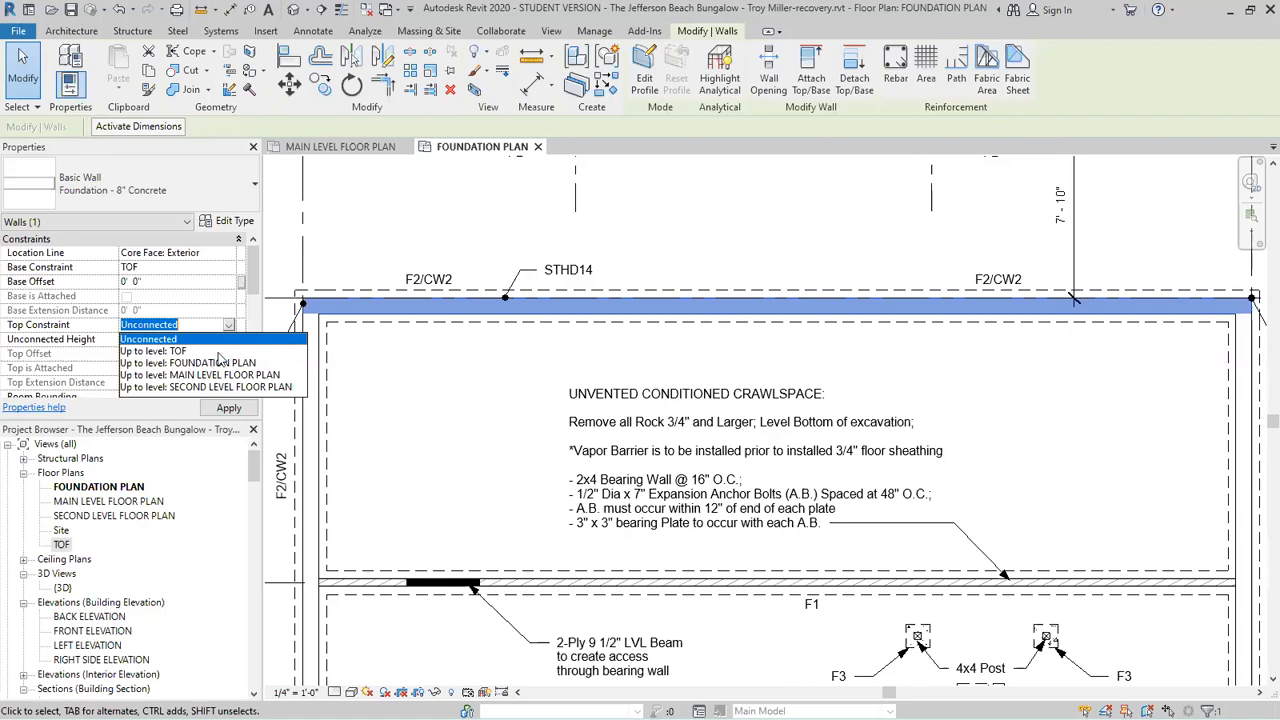
left_click(146, 331)
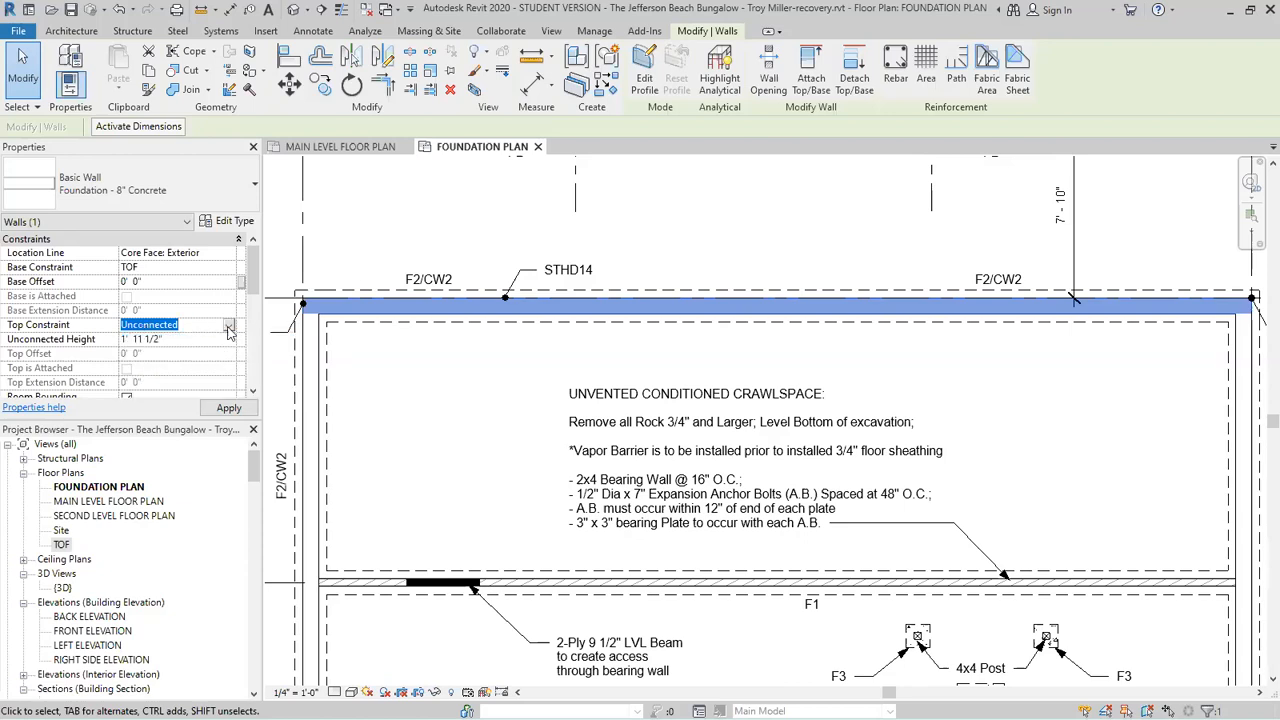
left_click(229, 328)
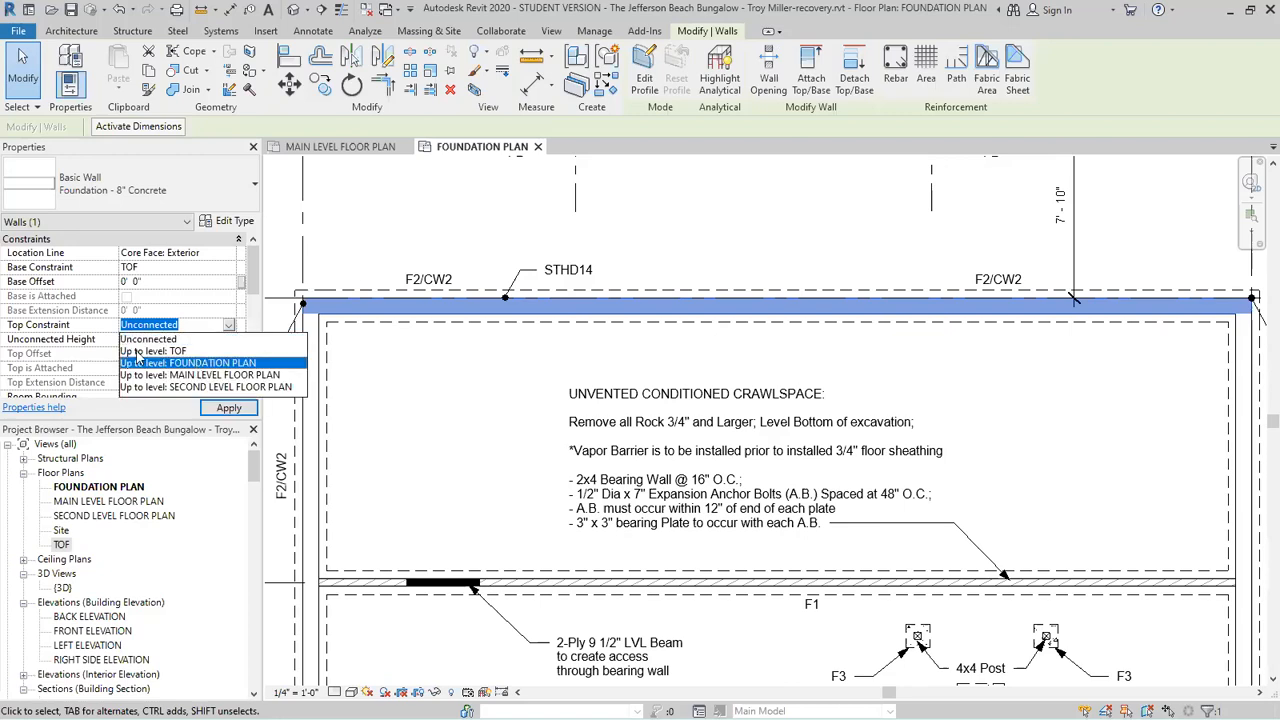
left_click(140, 362)
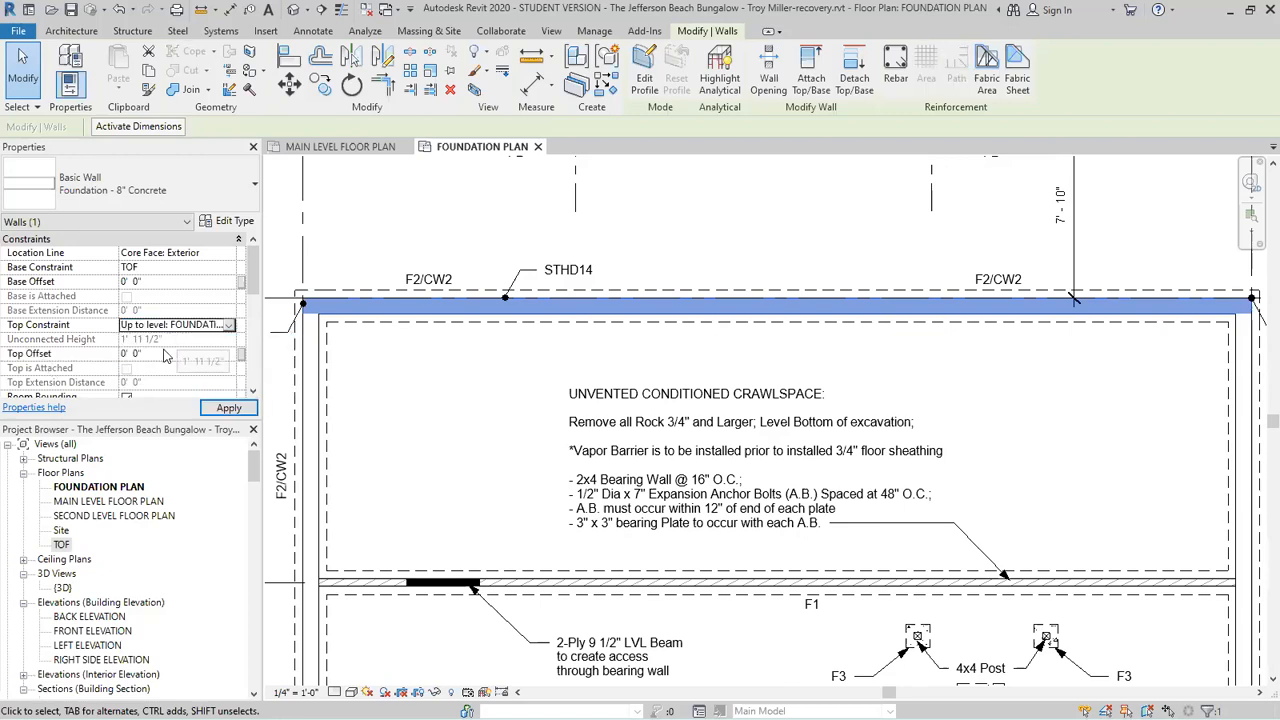
left_click(231, 409)
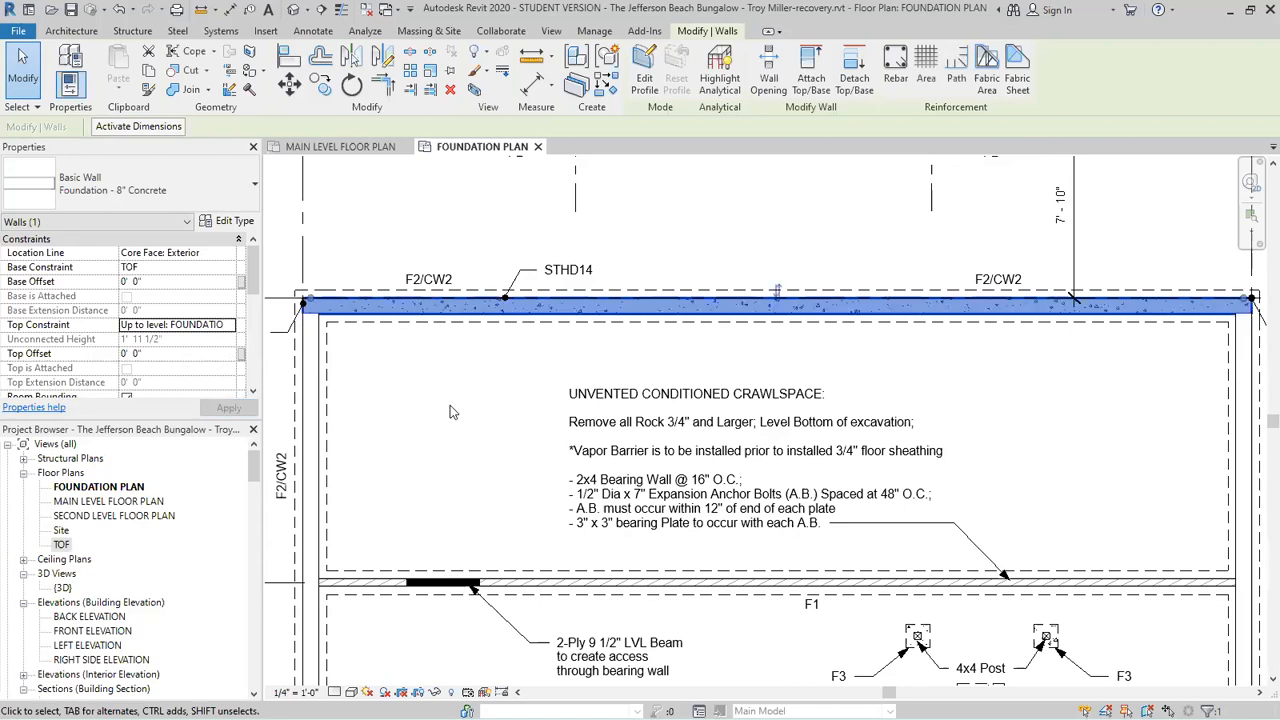
left_click(477, 356)
Examine the hatching of the upper foundation wall where it meets the left foundation wall, and select the upper wall.
scroll(485, 284, "down", 1)
scroll(310, 350, "up", 1)
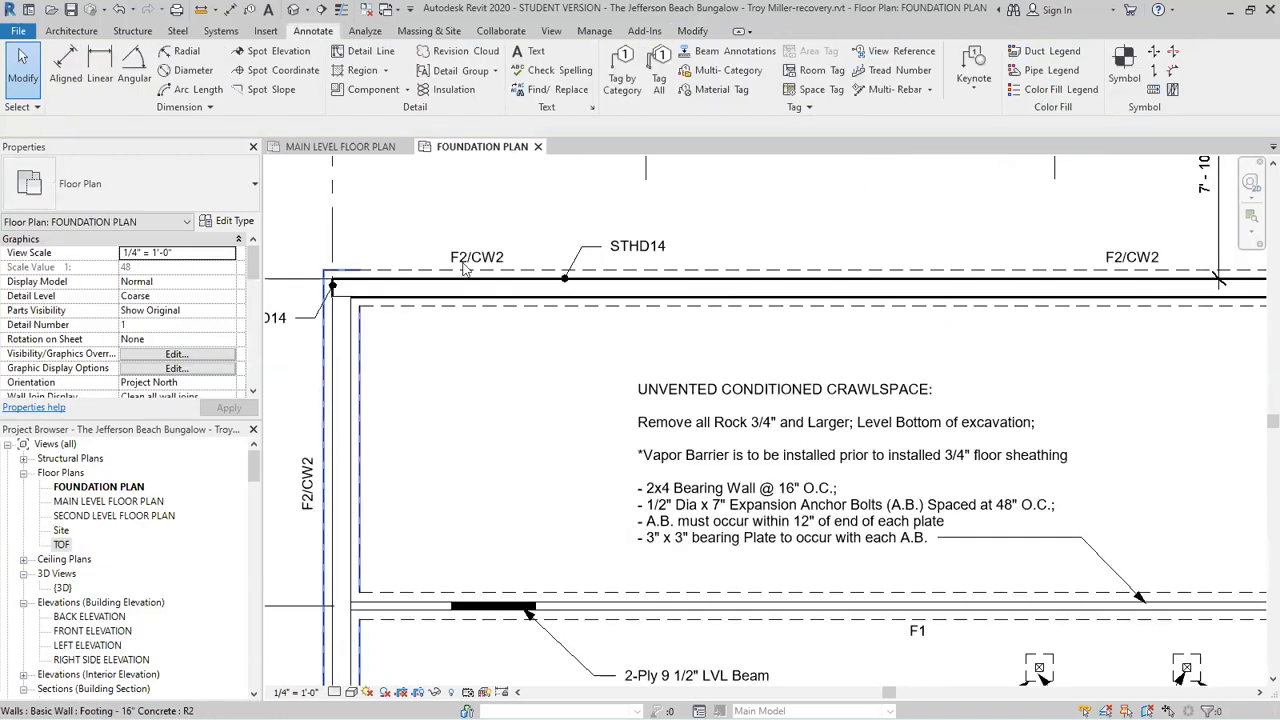
scroll(567, 316, "up", 1)
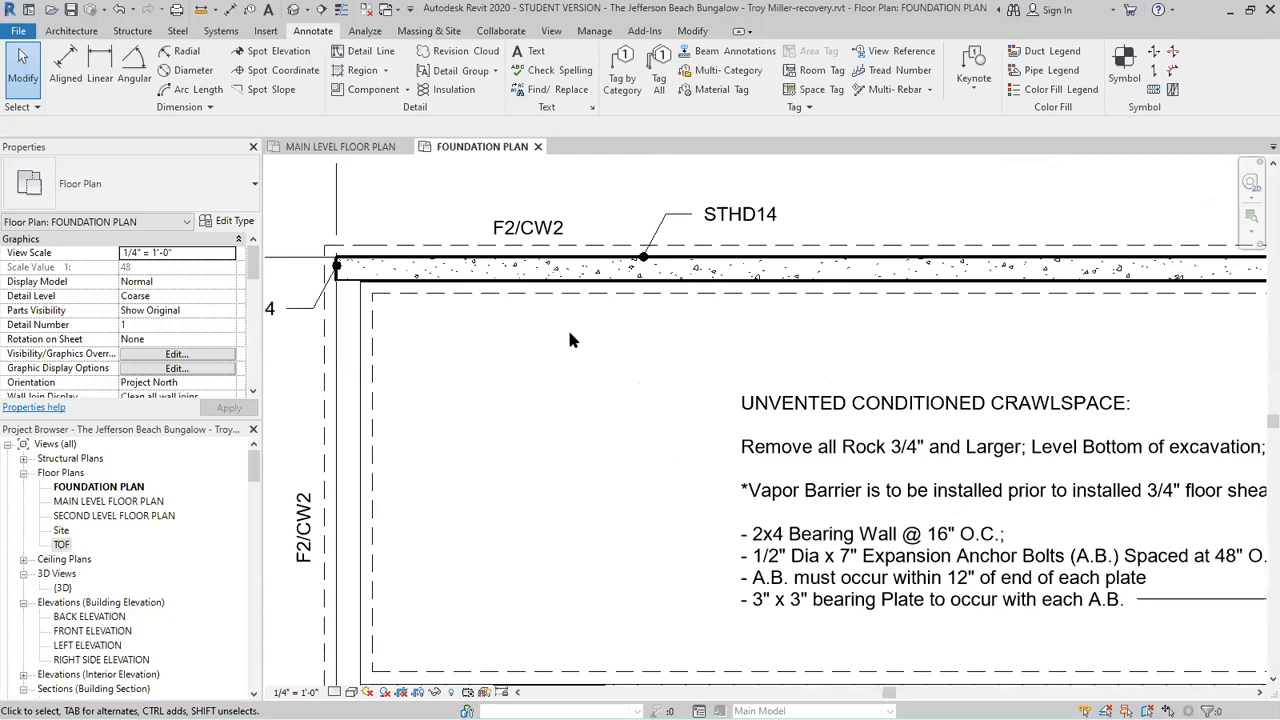
scroll(569, 340, "down", 1)
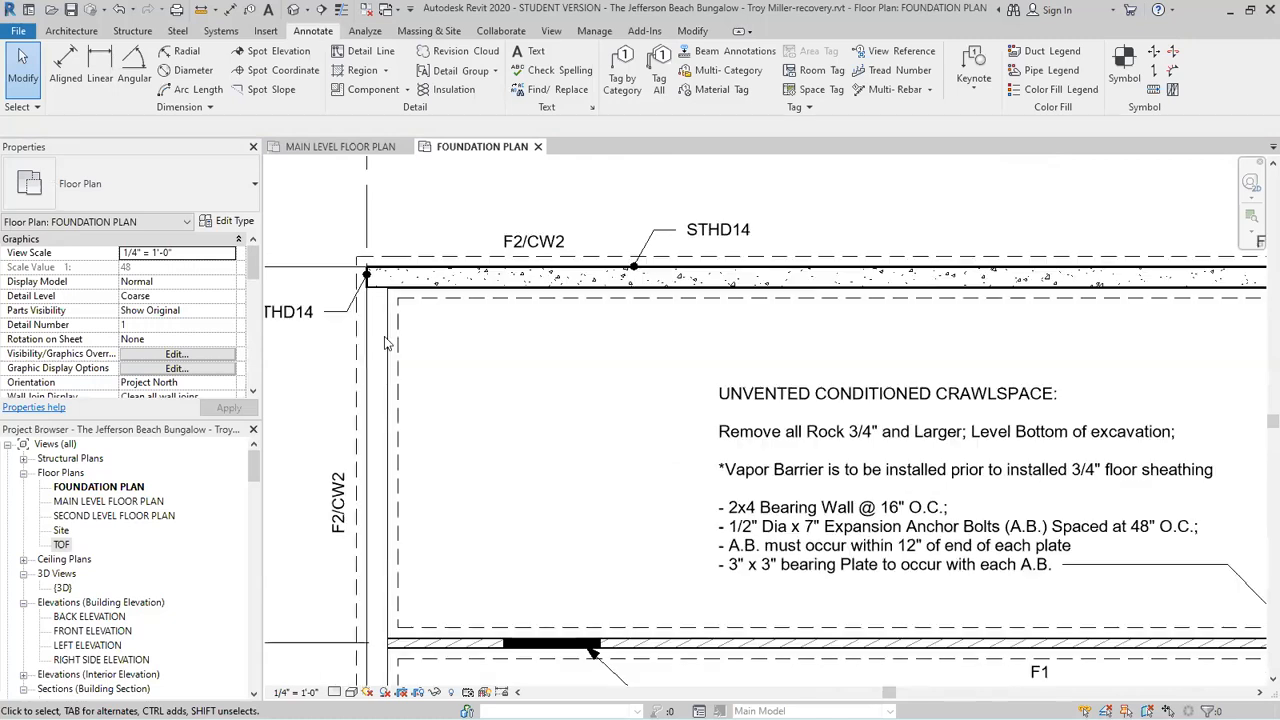
scroll(405, 290, "up", 1)
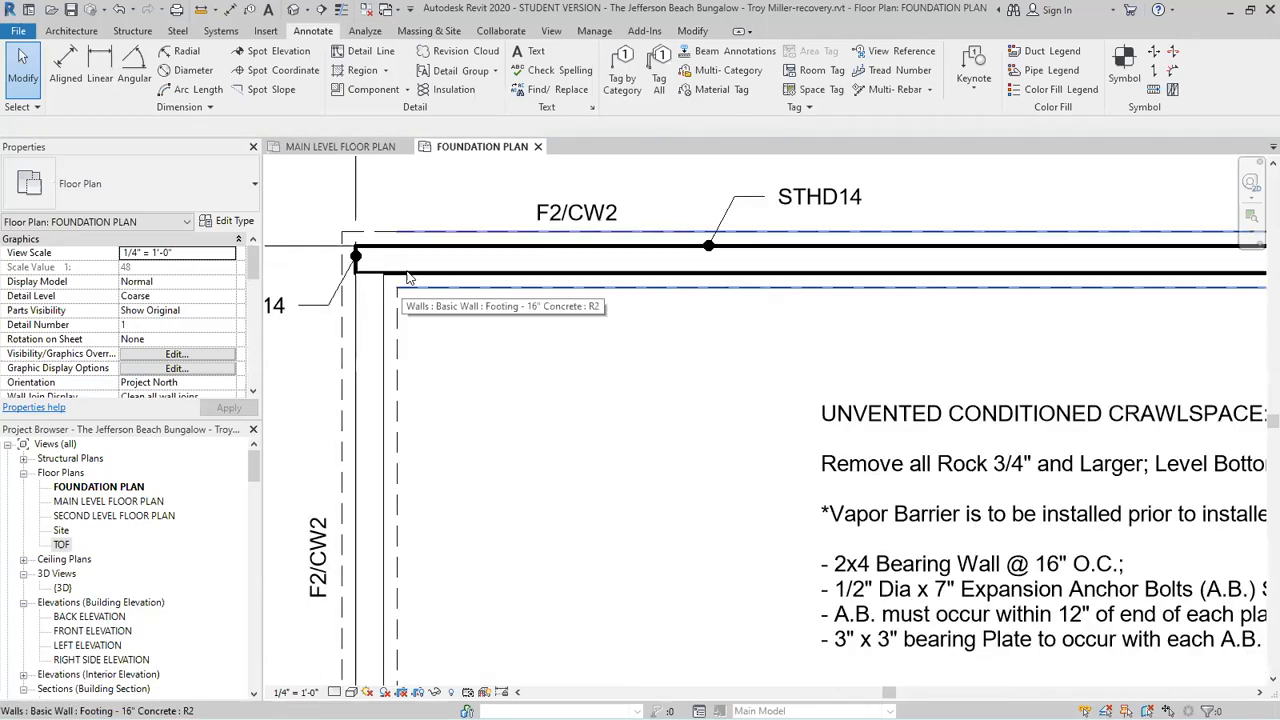
left_click(408, 272)
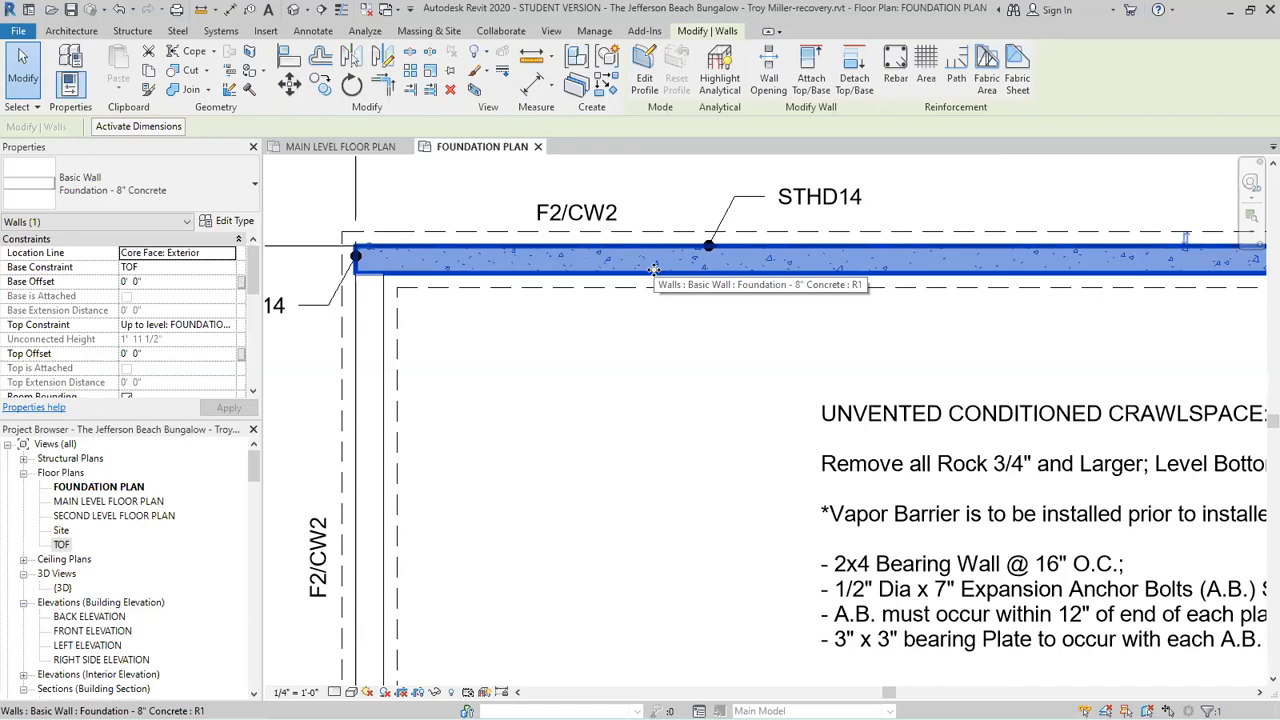
scroll(625, 415, "down", 5)
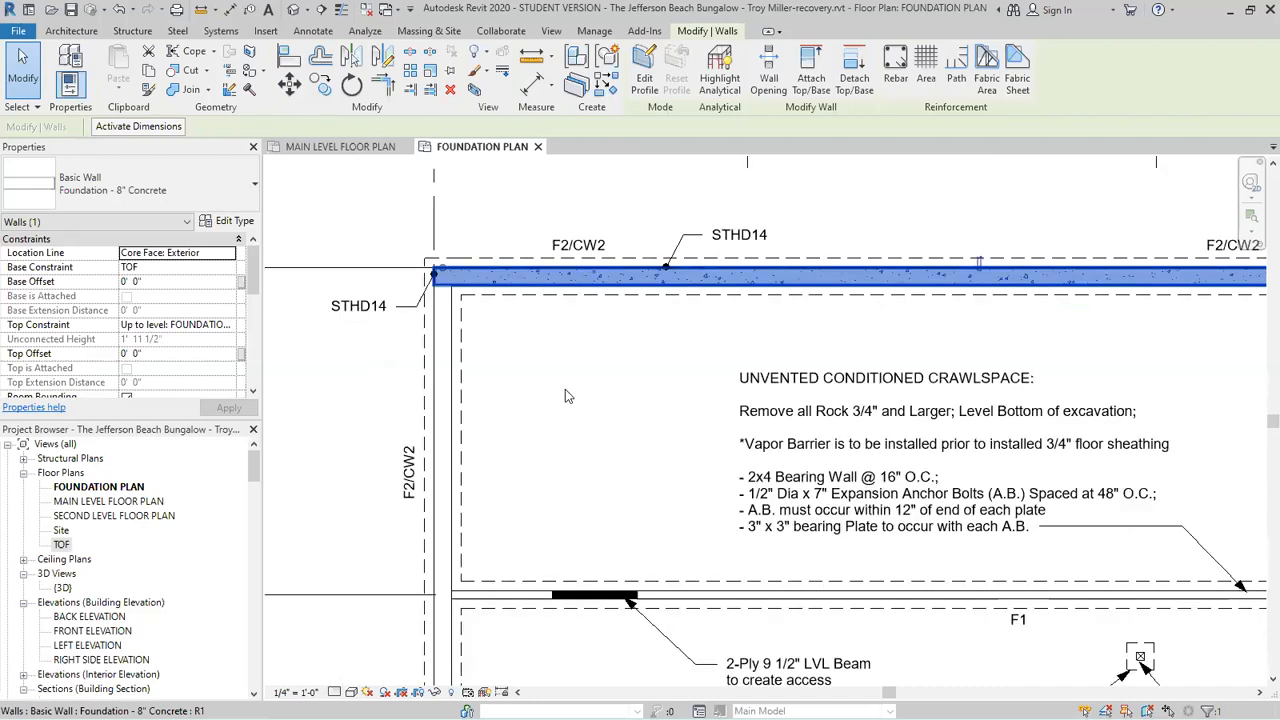
Set the top constraint of the left, lower and right 8" concrete crawlspace foundation walls to Up to level: FOUNDATION PLAN and apply it.
left_click(590, 425)
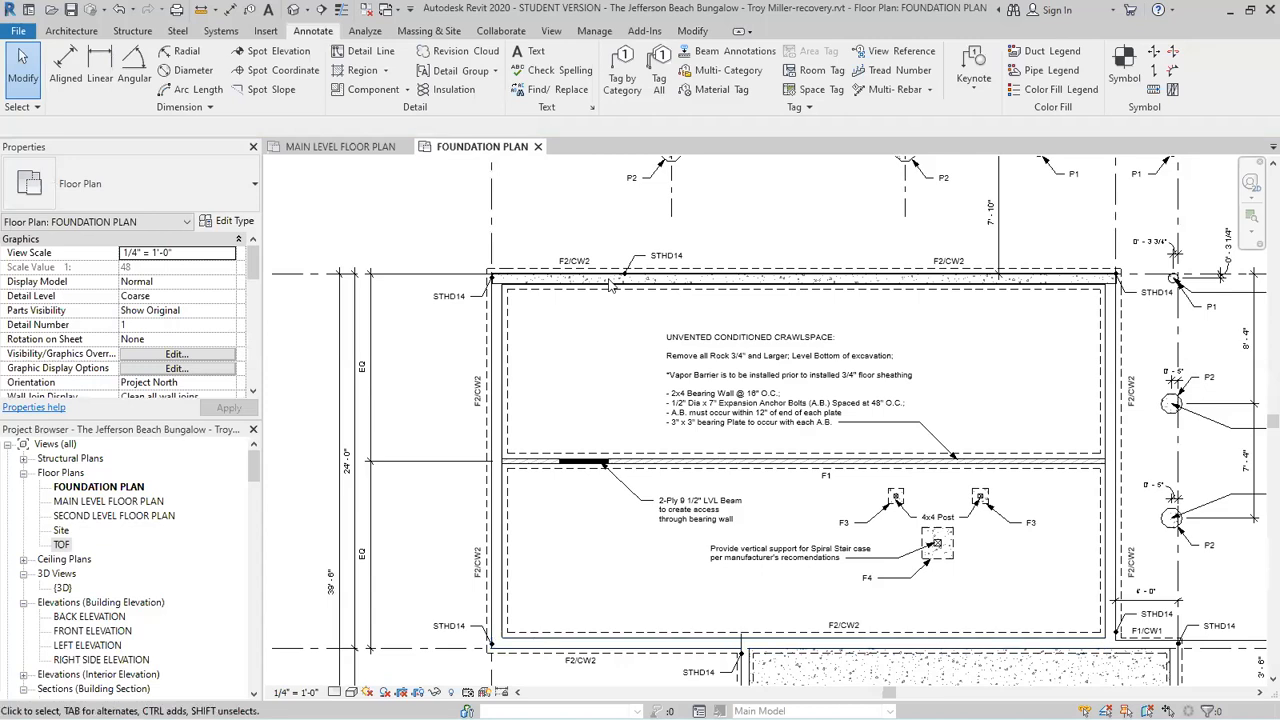
scroll(533, 442, "up", 2)
left_click(525, 429)
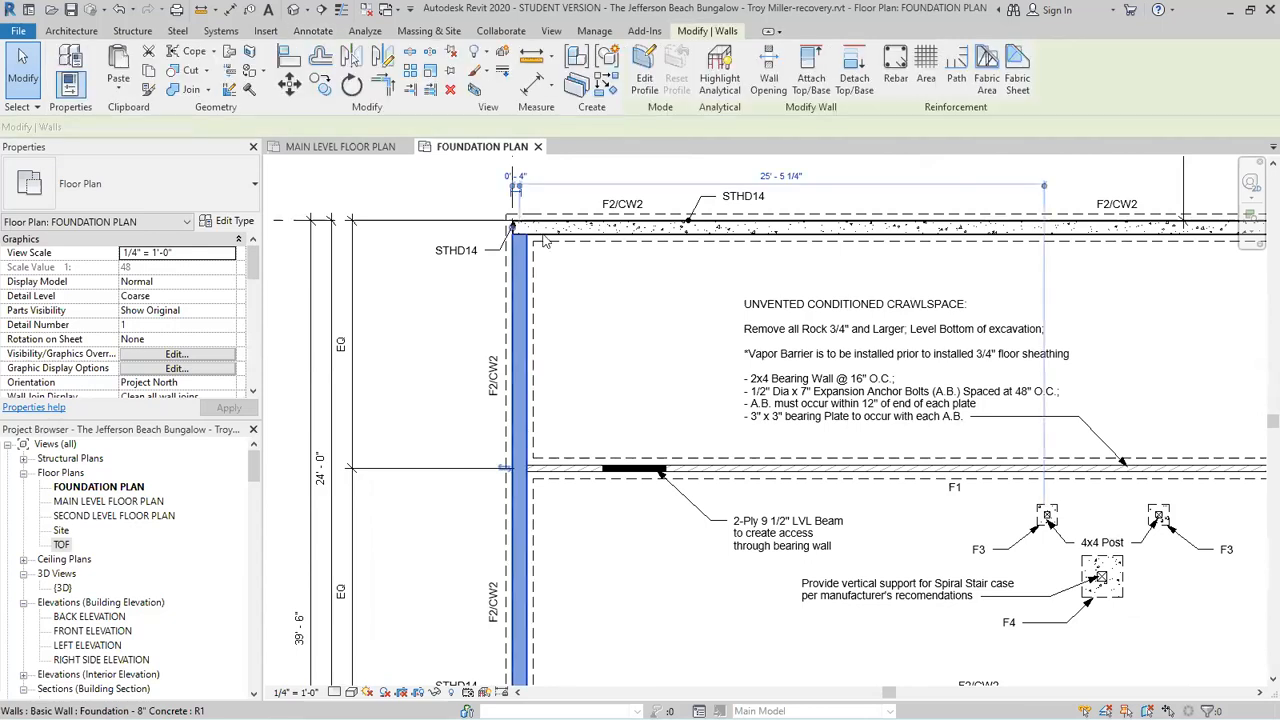
scroll(518, 240, "down", 2)
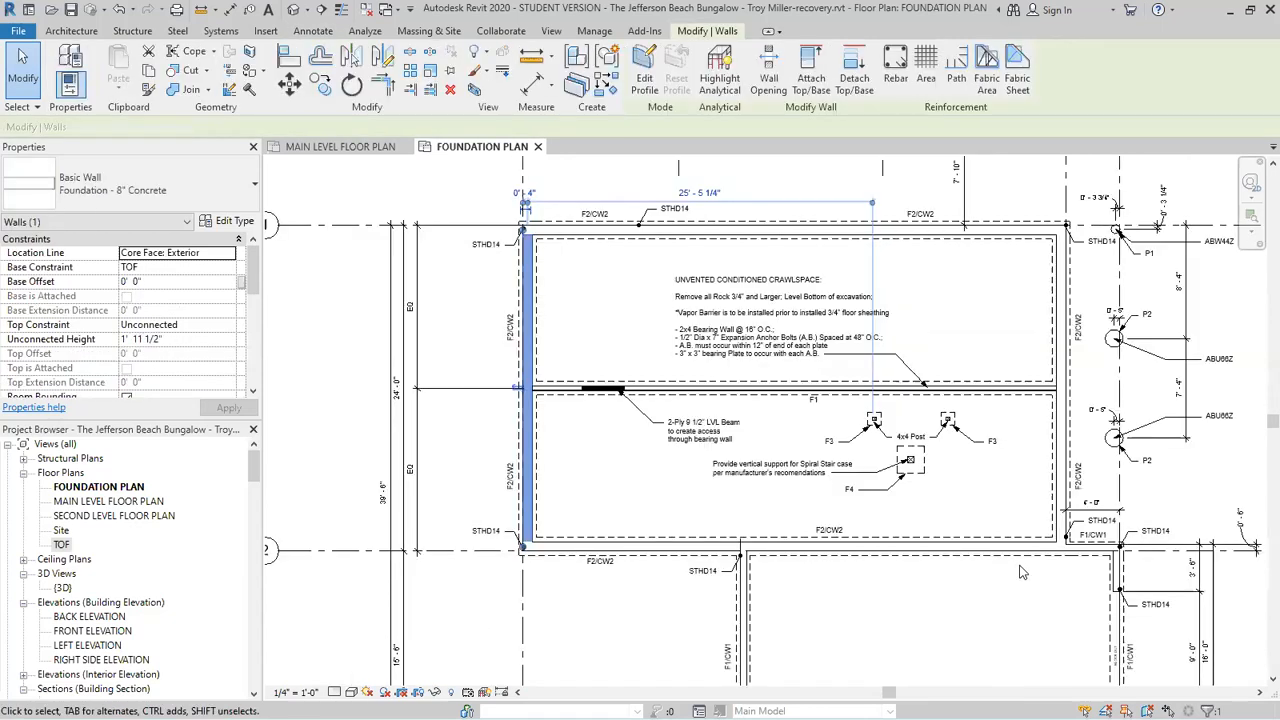
scroll(1021, 568, "up", 2)
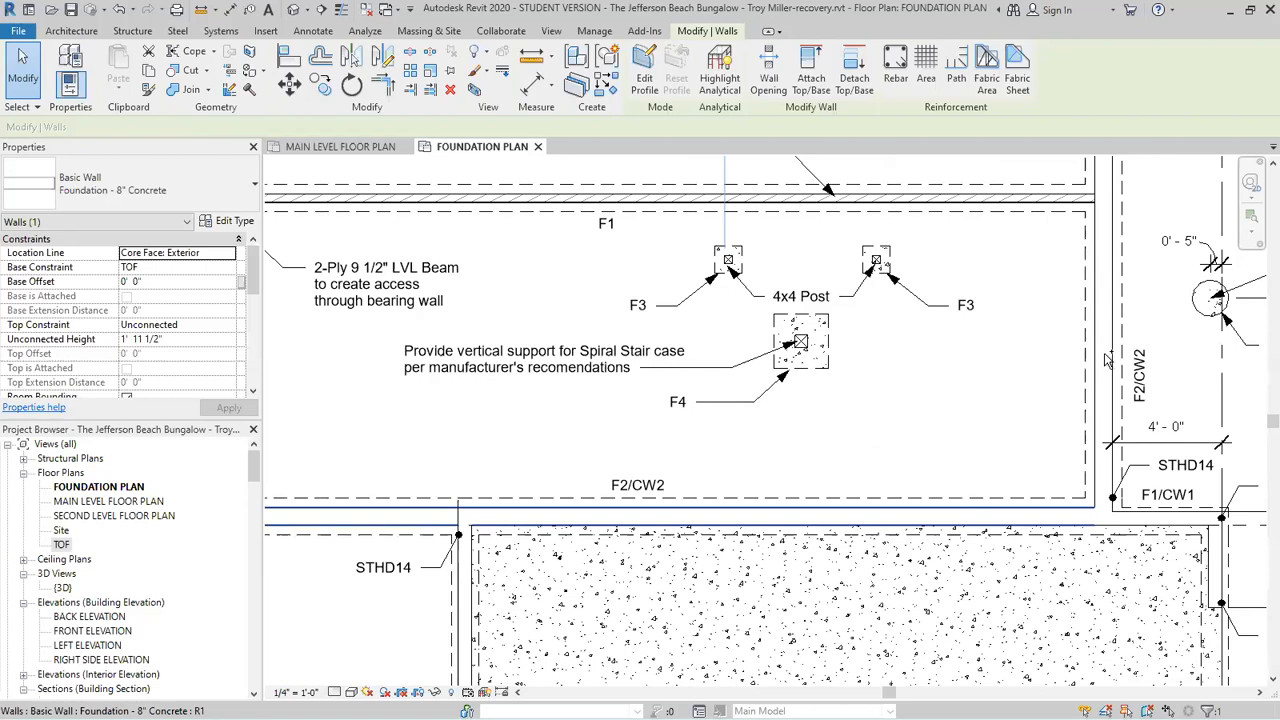
left_click(1102, 358, "ctrl")
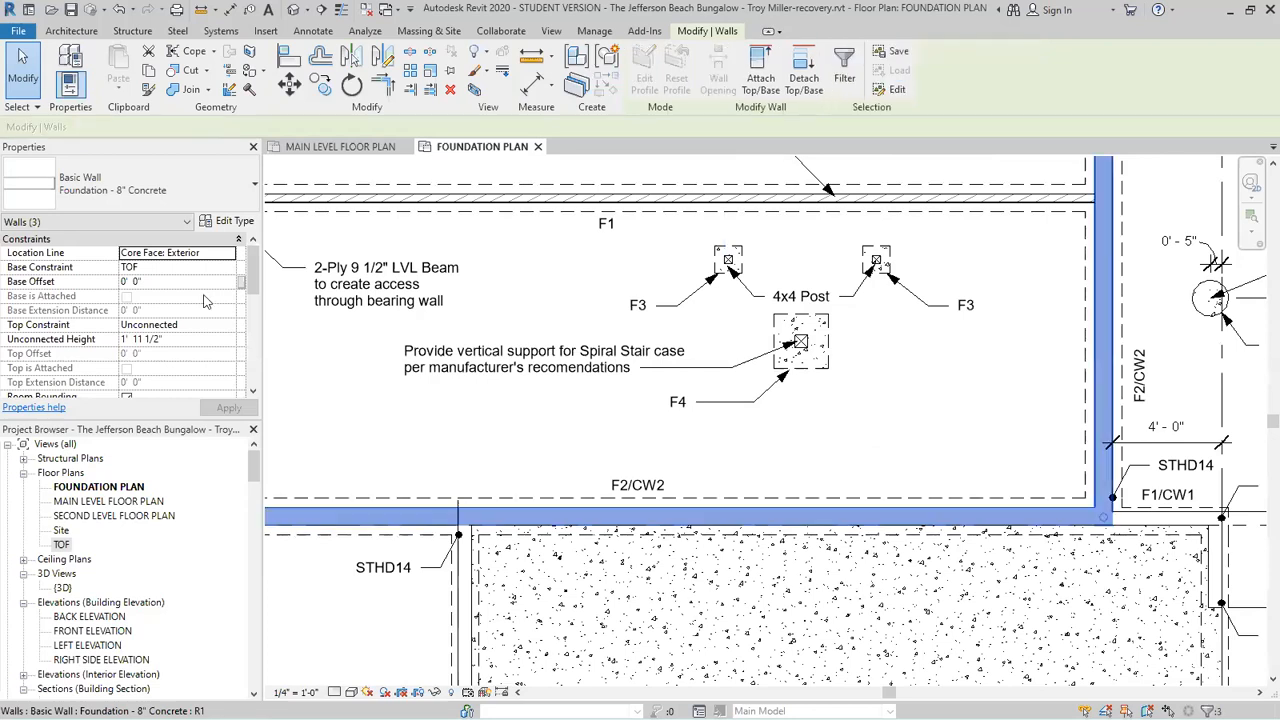
left_click(217, 327)
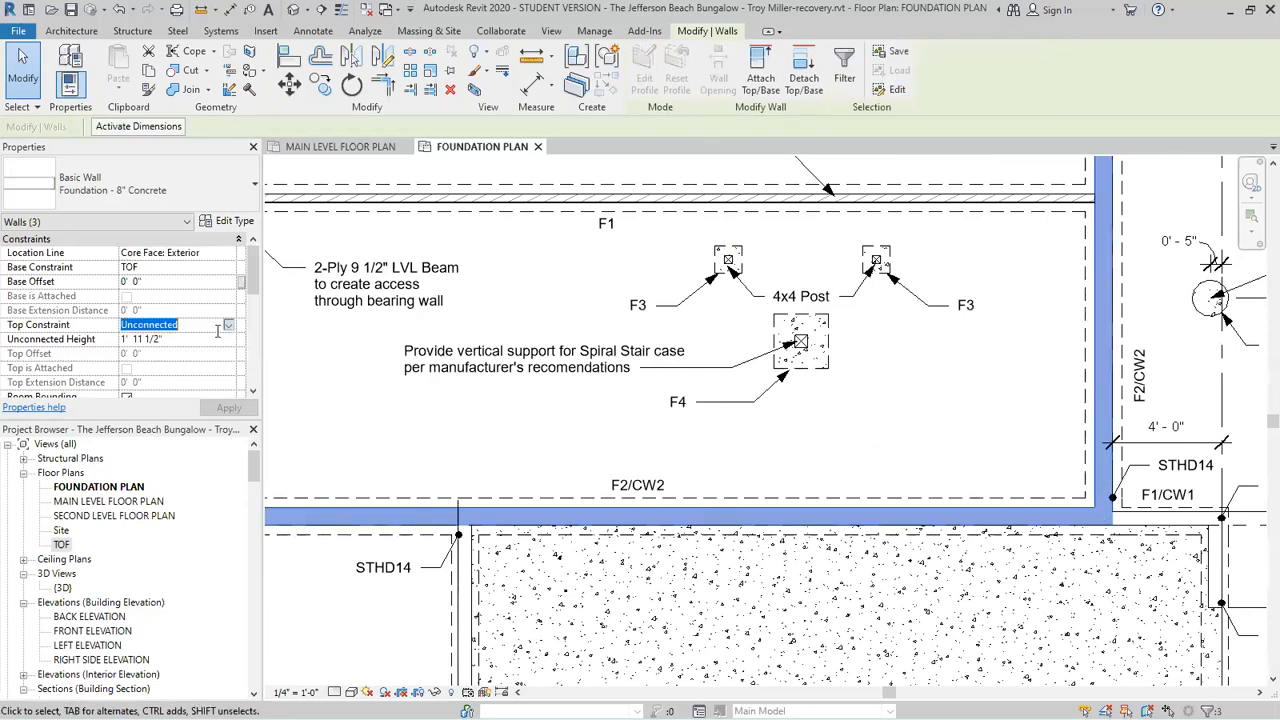
left_click(228, 325)
left_click(200, 364)
left_click(228, 412)
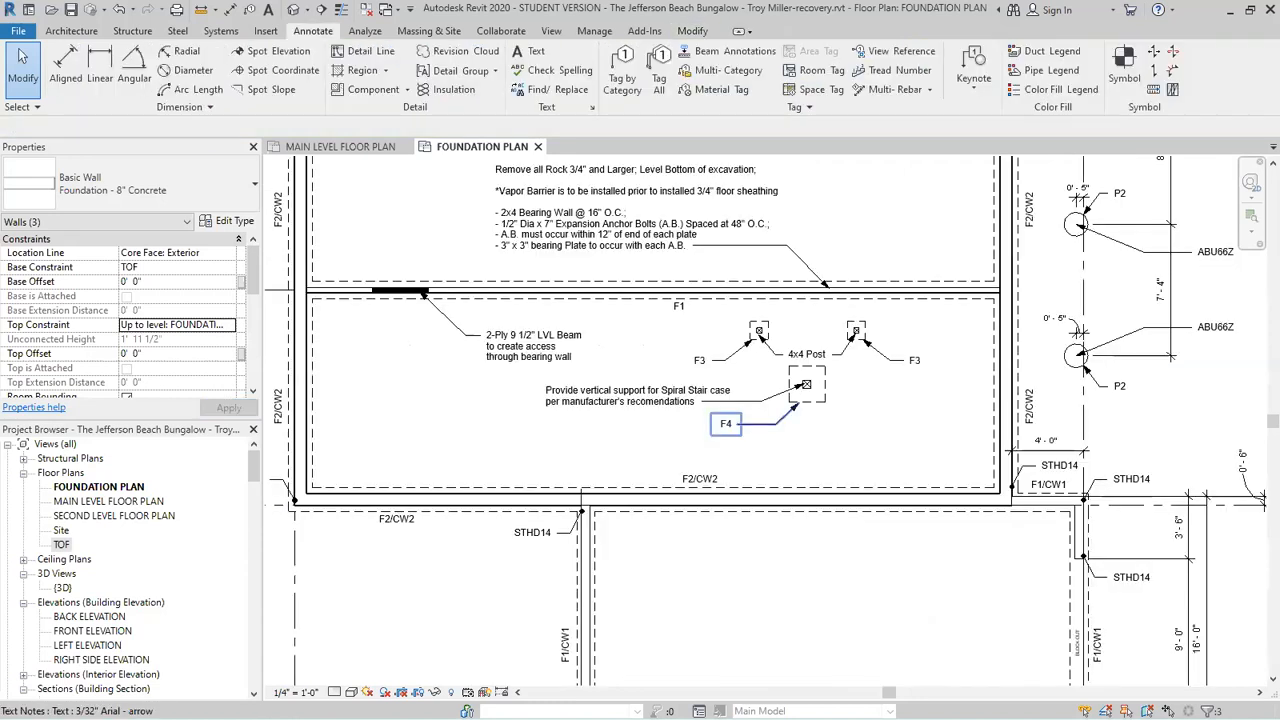
left_click(540, 644)
Set the top constraint of the left, lower and right 6" concrete walls around the garage slab to Up to level: FOUNDATION PLAN.
scroll(589, 617, "down", 2)
scroll(593, 586, "up", 5)
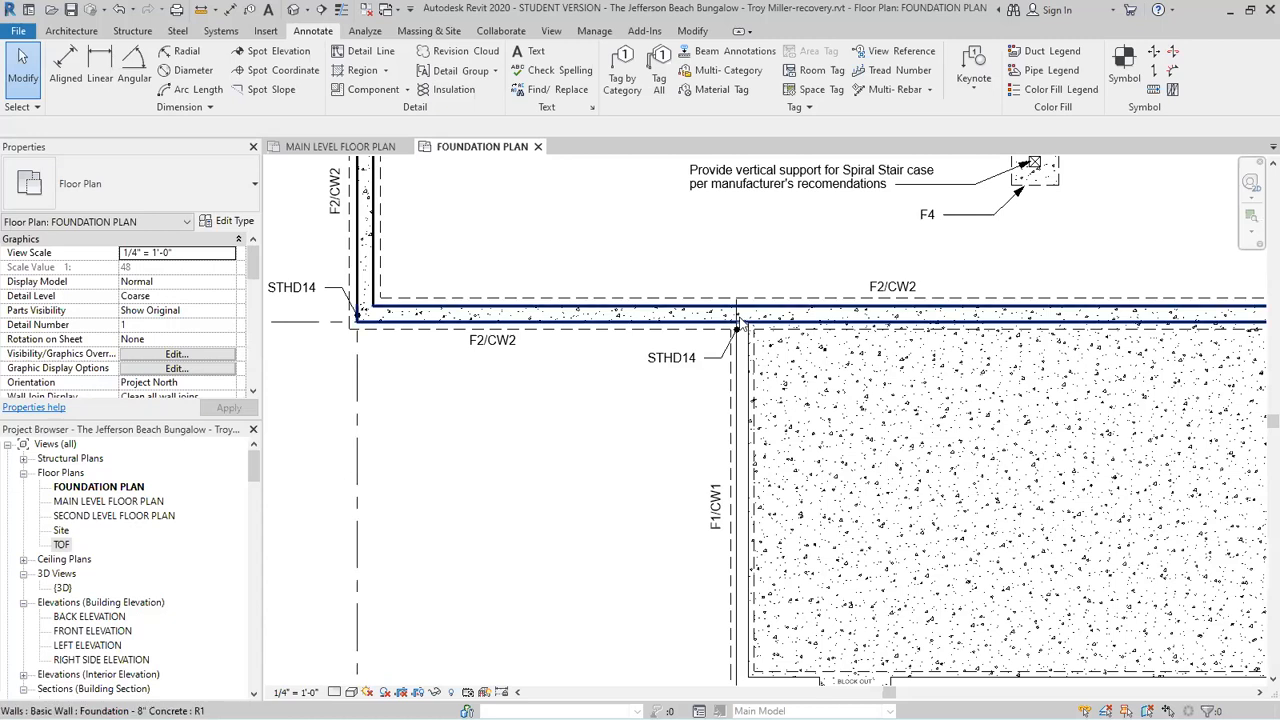
scroll(738, 320, "up", 2)
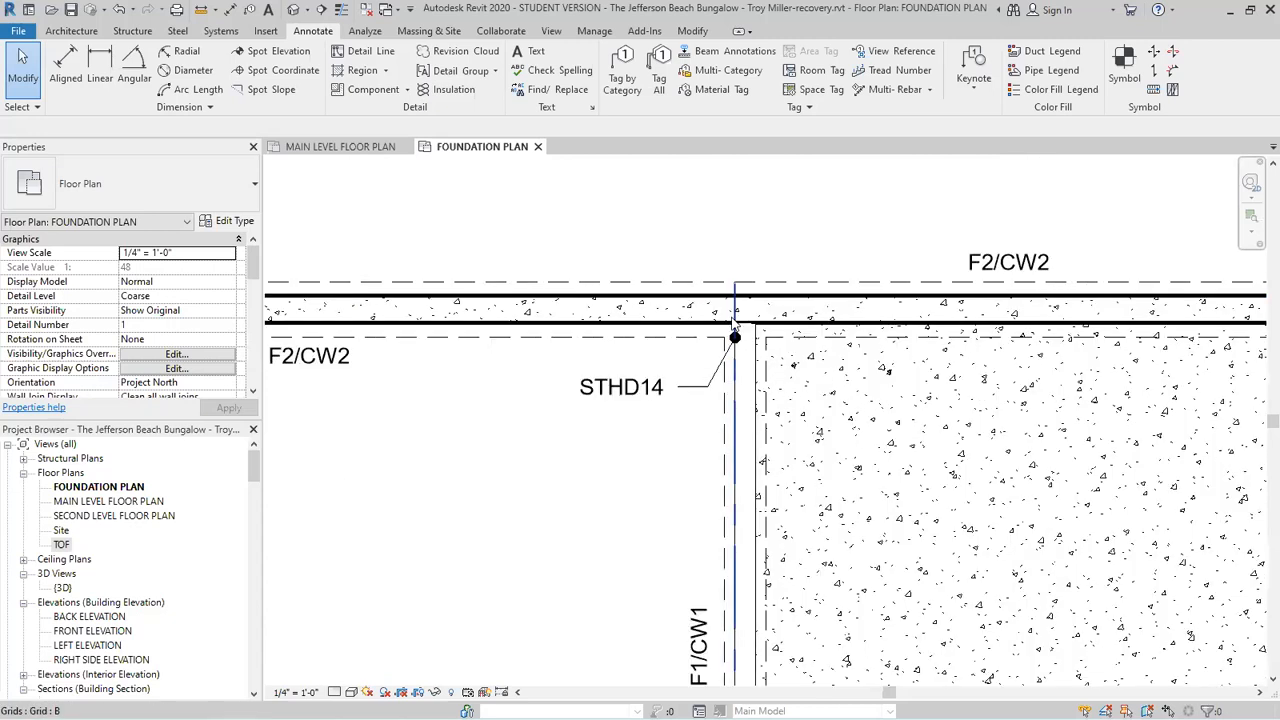
scroll(734, 323, "down", 1)
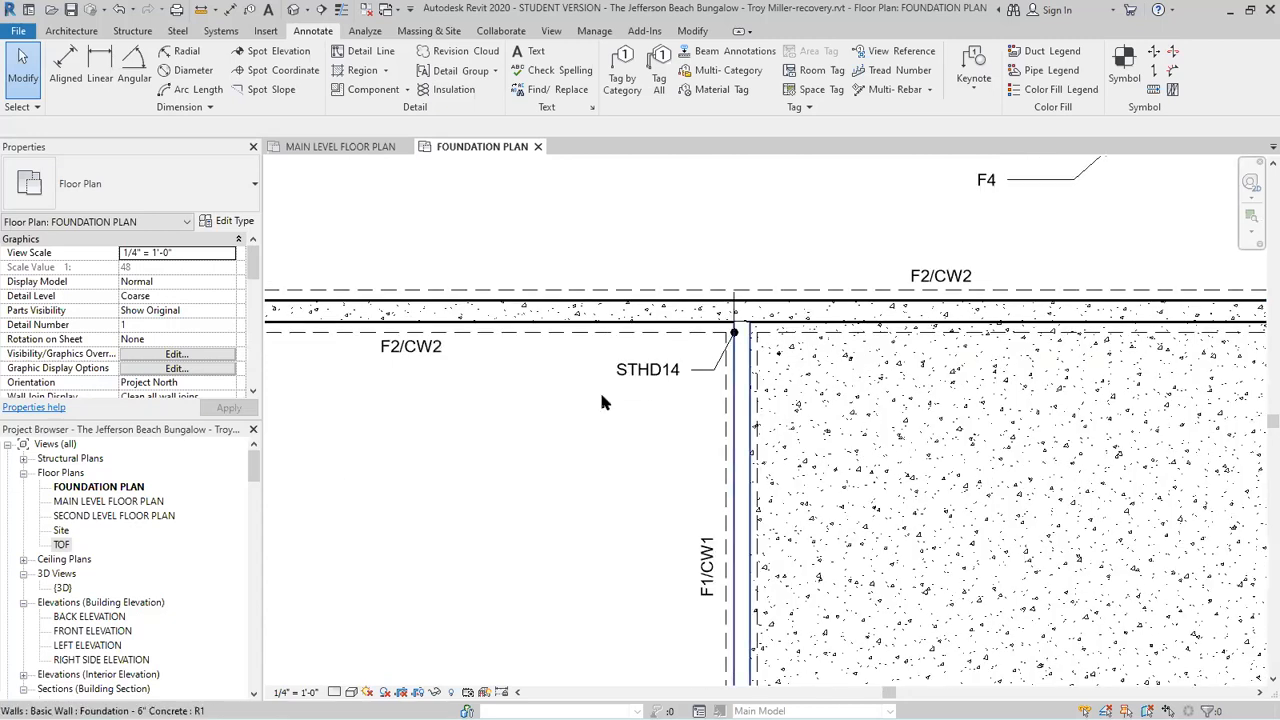
scroll(792, 567, "down", 6)
left_click(790, 567)
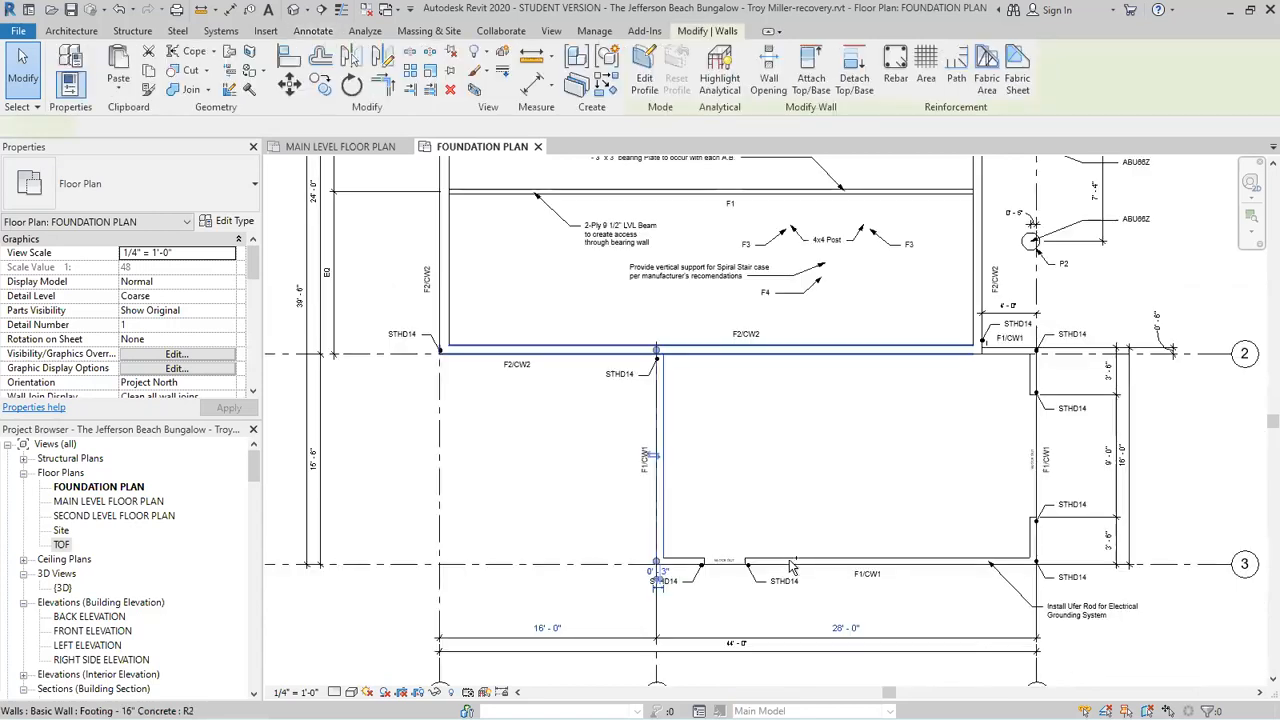
scroll(1035, 534, "up", 4)
left_click(1028, 538, "ctrl")
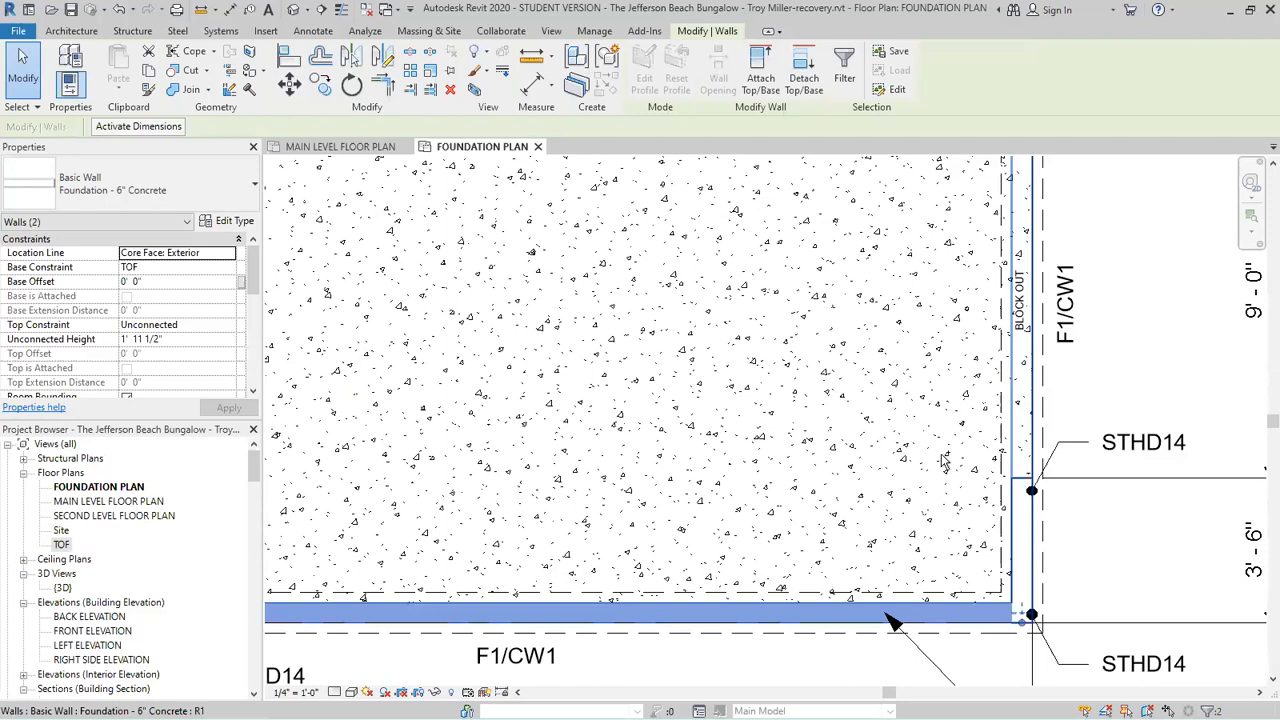
left_click(226, 330)
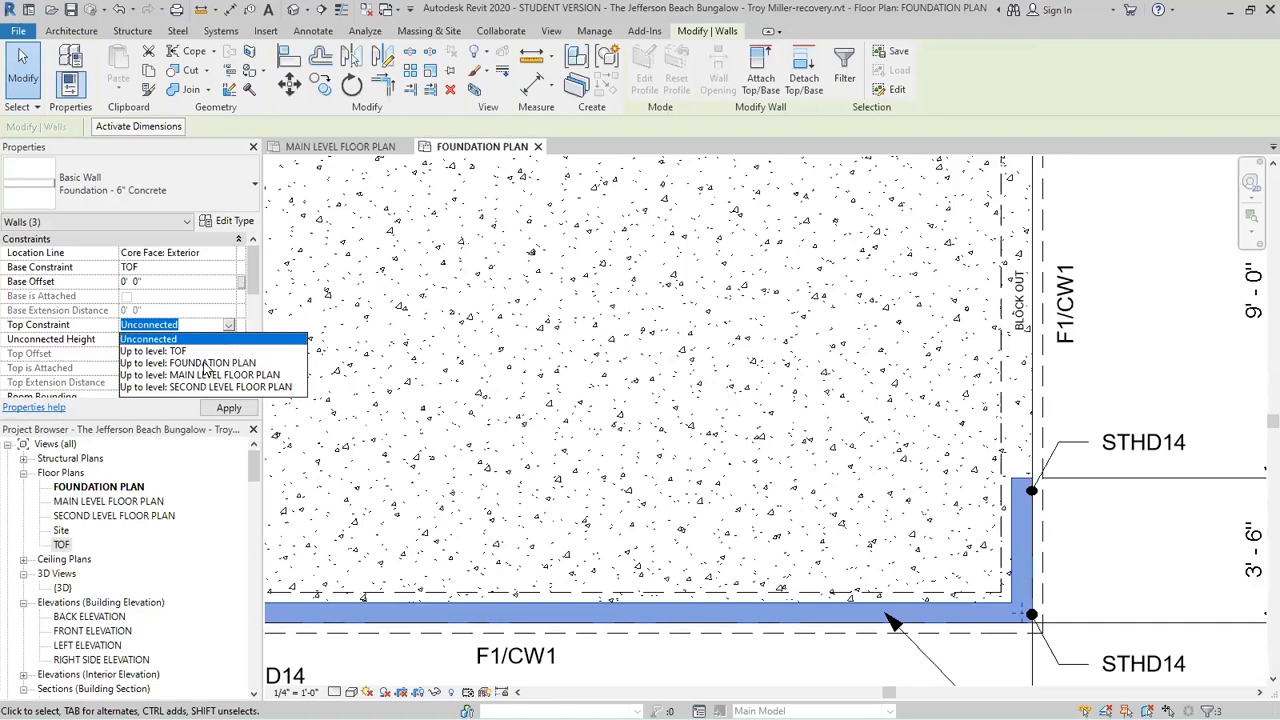
left_click(205, 363)
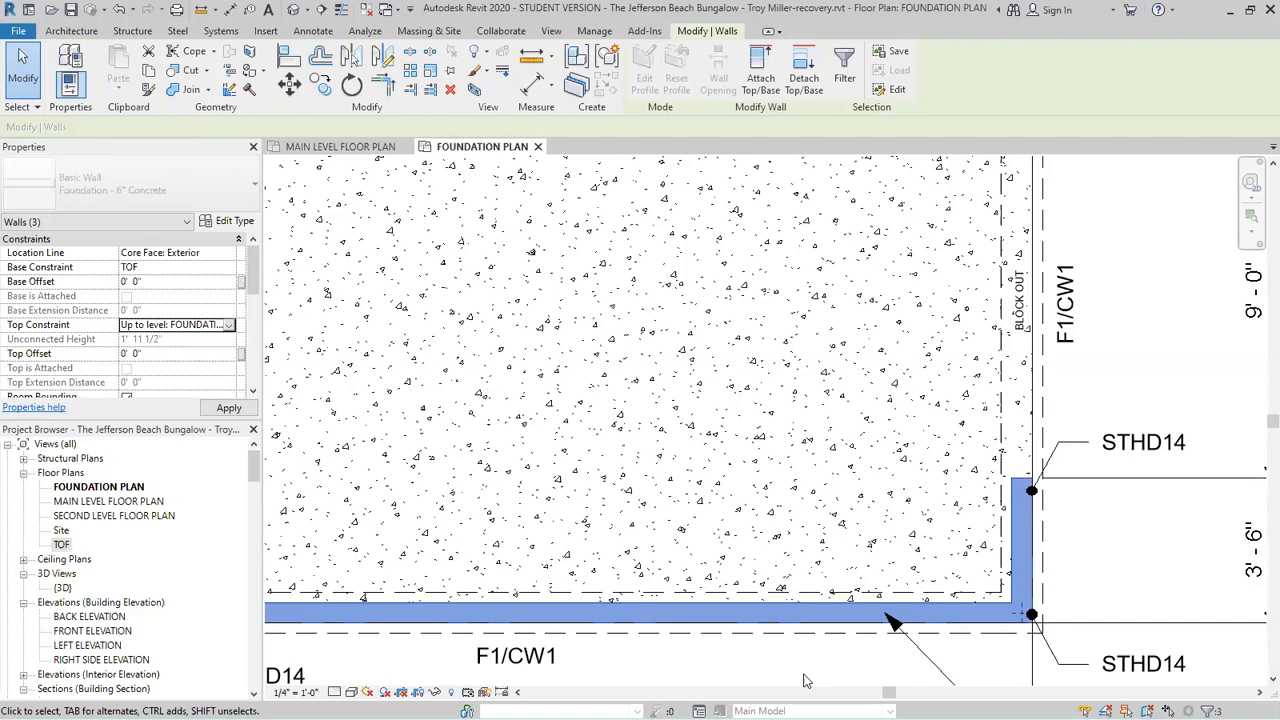
key("Escape")
Set the top constraint of the short 6" concrete wall beneath the 4' - 0" dimension to Up to level: FOUNDATION PLAN.
scroll(985, 492, "down", 2)
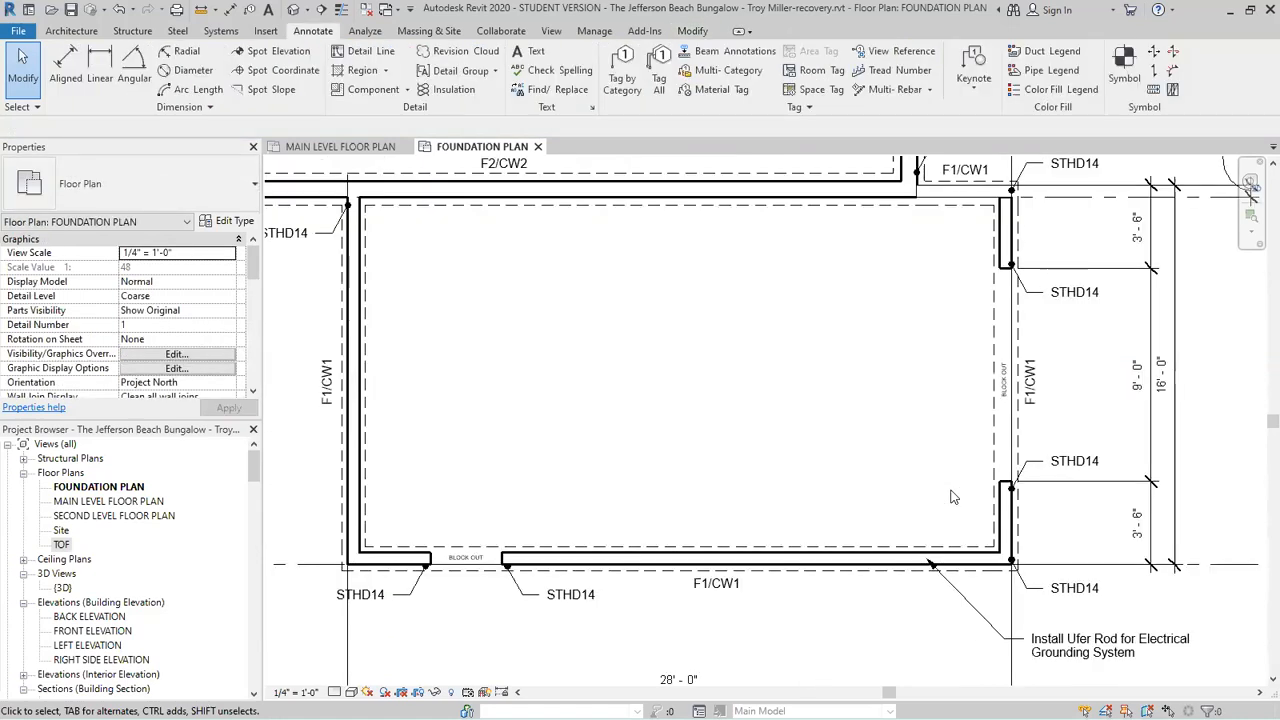
scroll(930, 543, "down", 1)
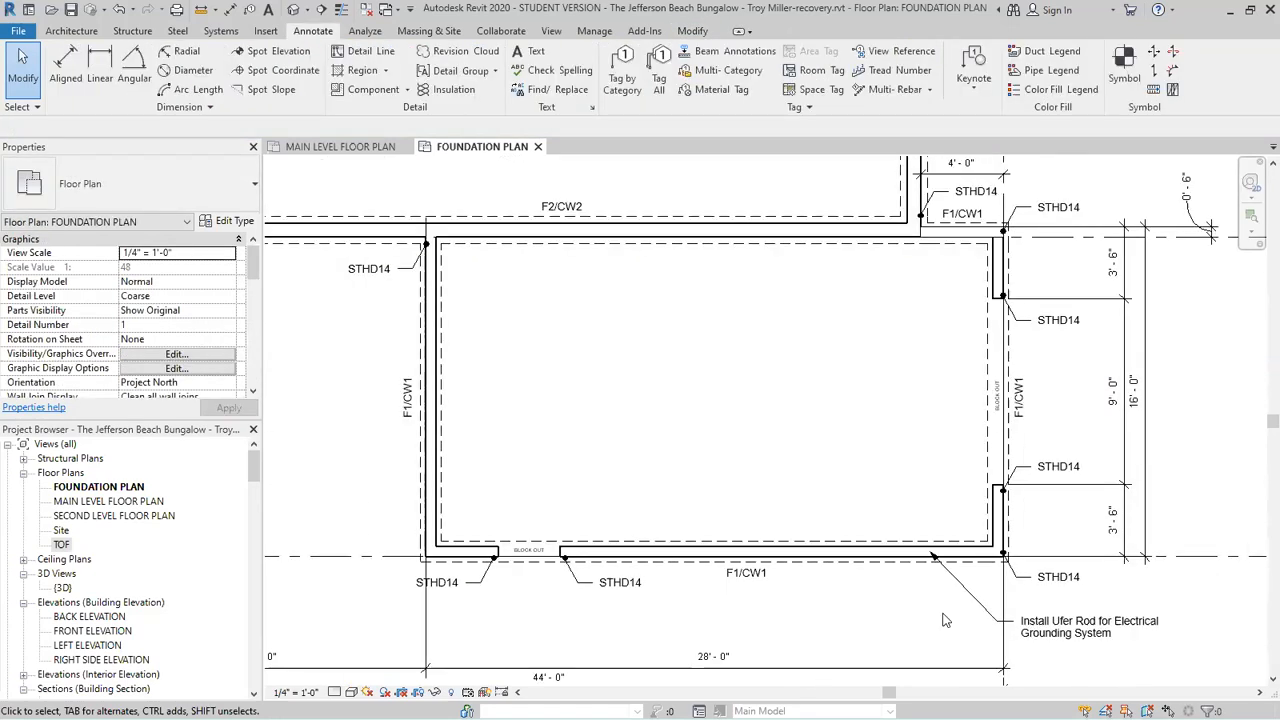
scroll(945, 636, "down", 1)
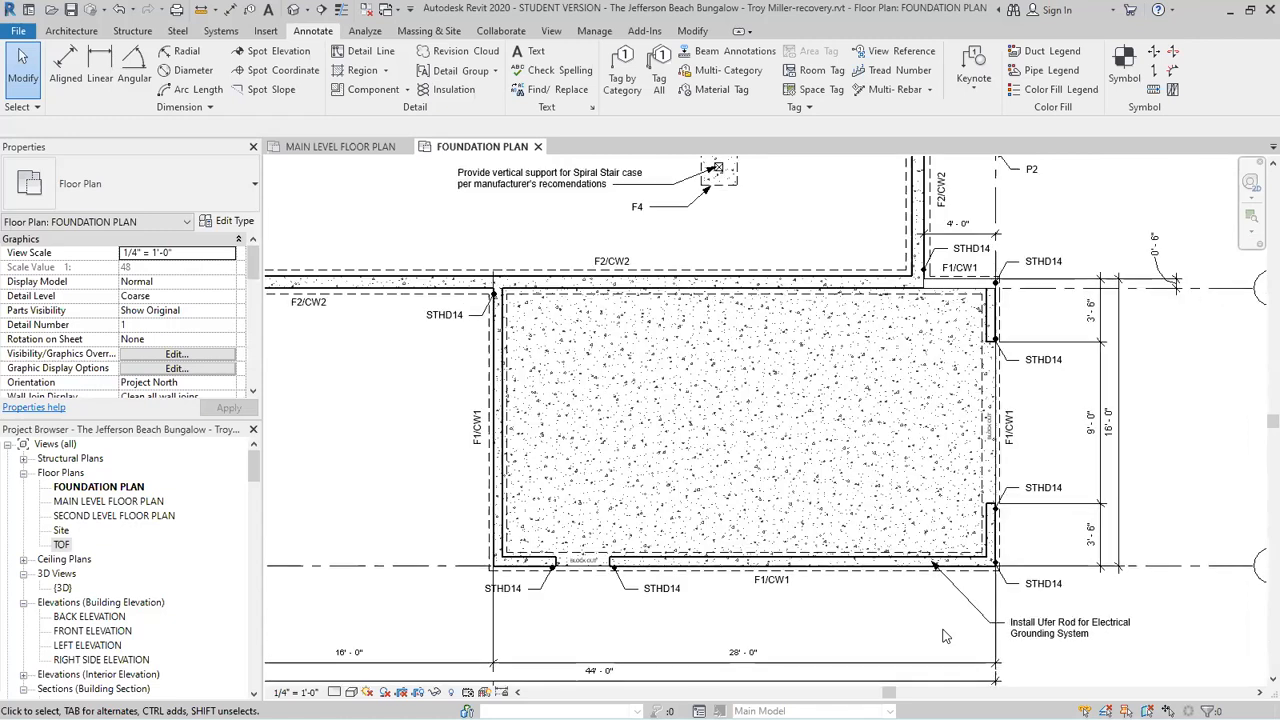
scroll(928, 339, "down", 1)
scroll(936, 322, "up", 3)
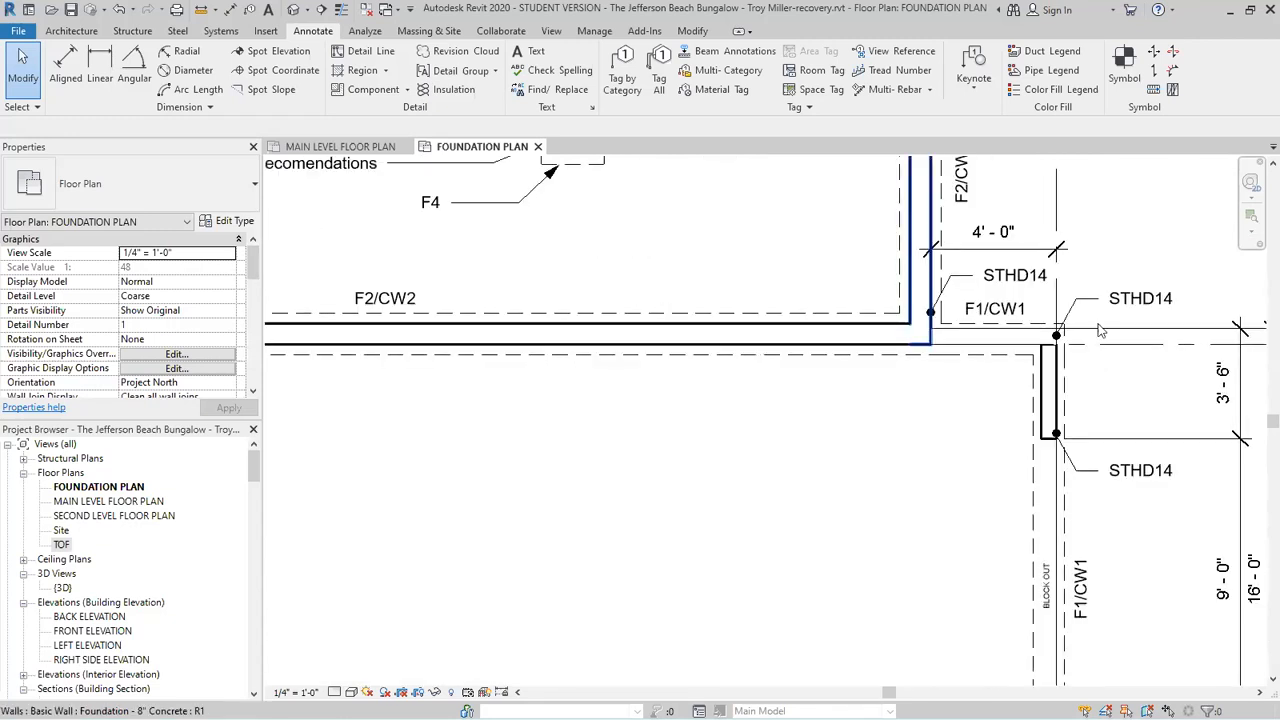
scroll(1035, 368, "up", 3)
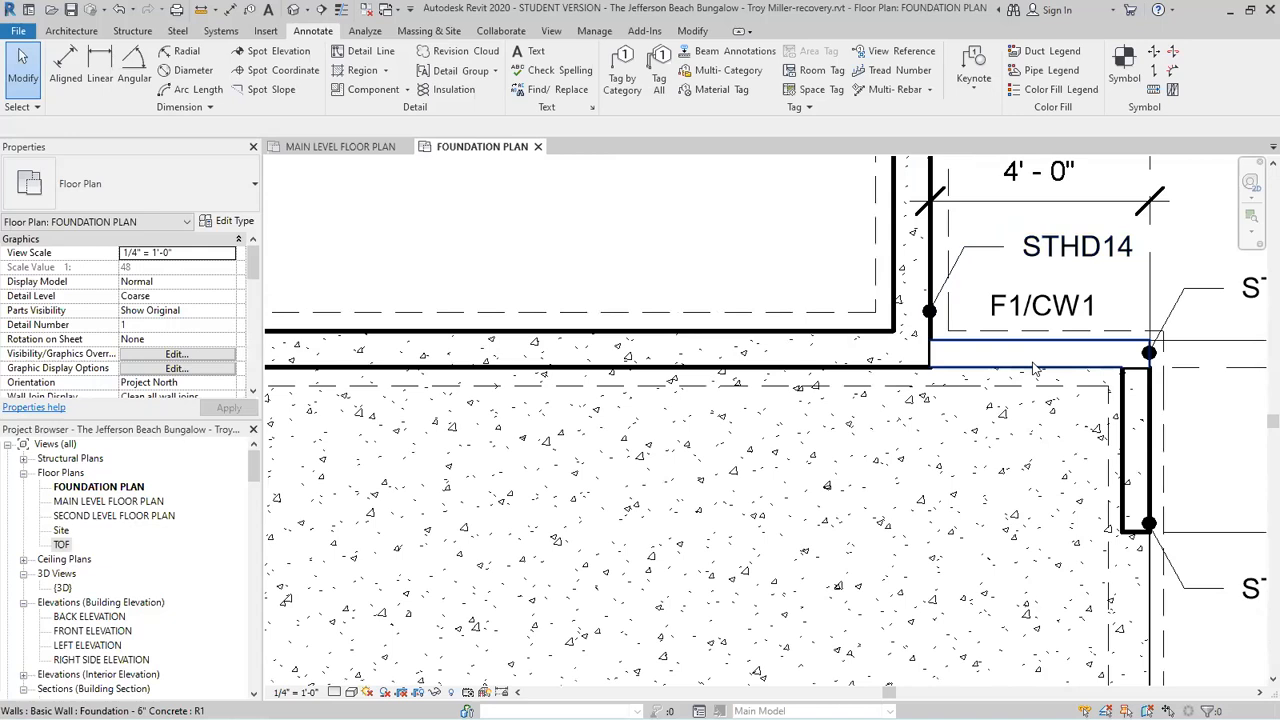
left_click(1035, 368)
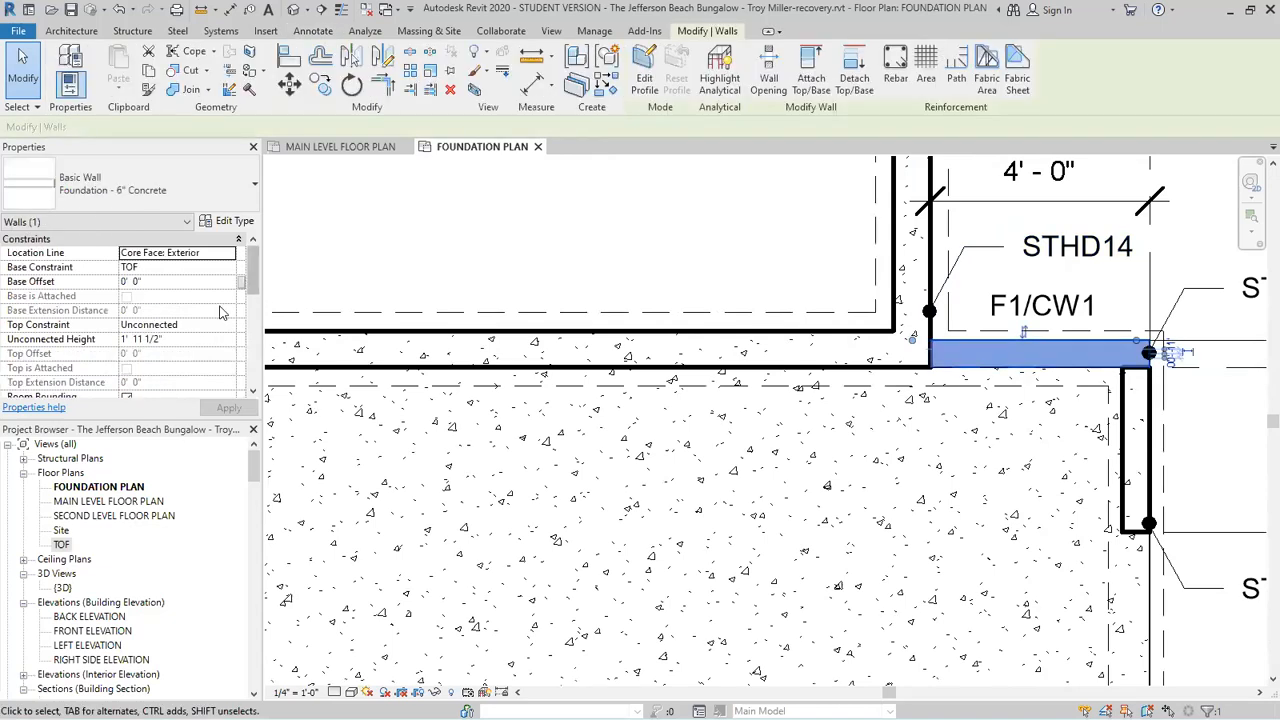
left_click(205, 324)
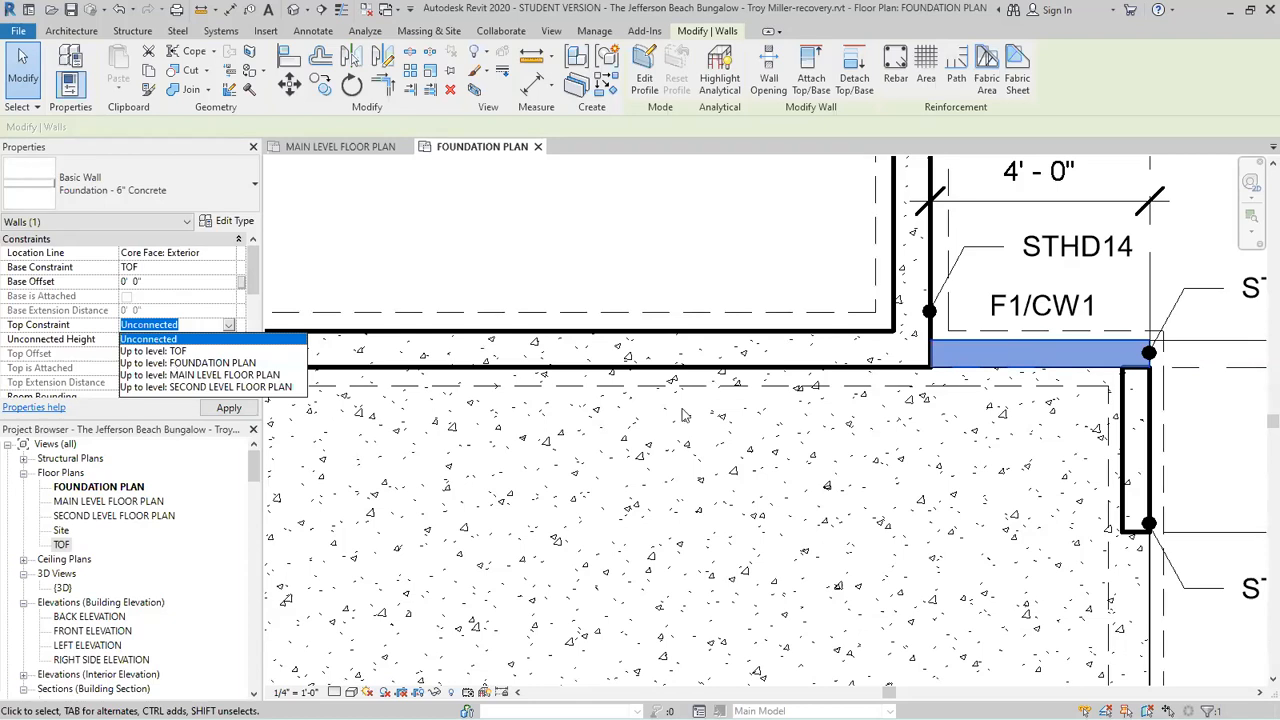
left_click(714, 274)
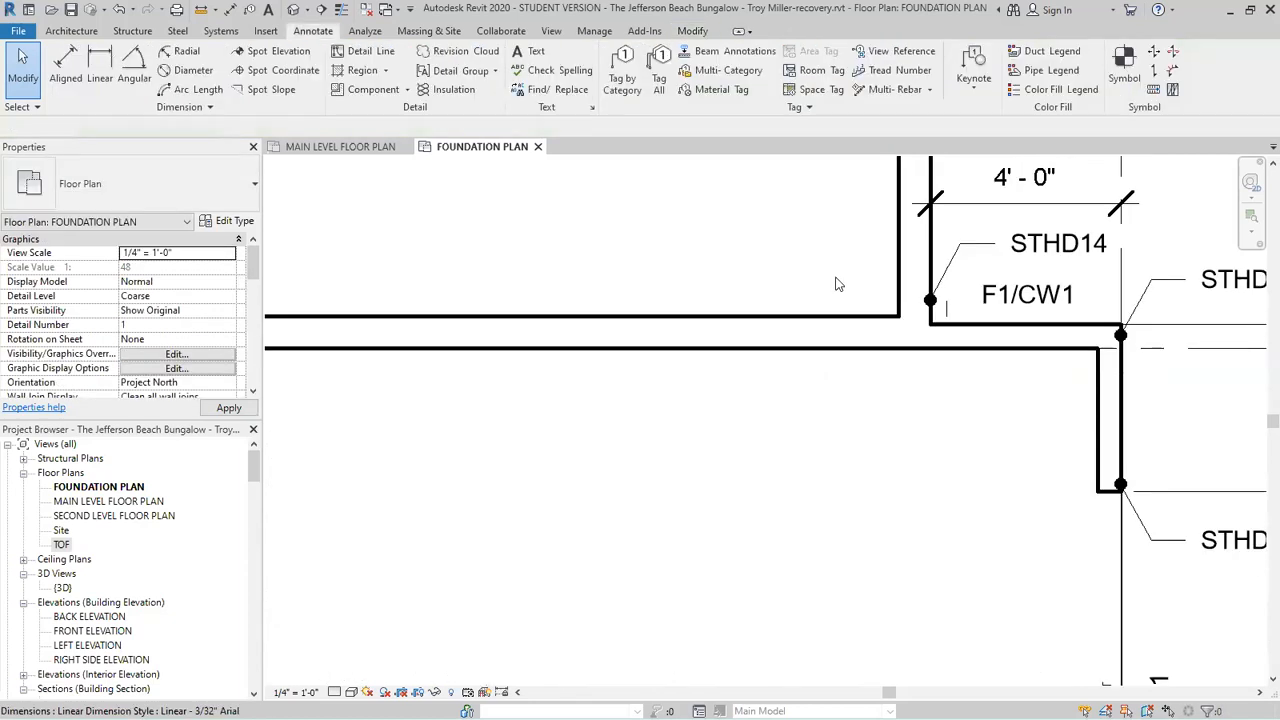
Compare the foundation plan's wall hatching and callouts with the Jefferson Beach Bungalow sheet in Revu, and return to Revit.
scroll(949, 674, "down", 5)
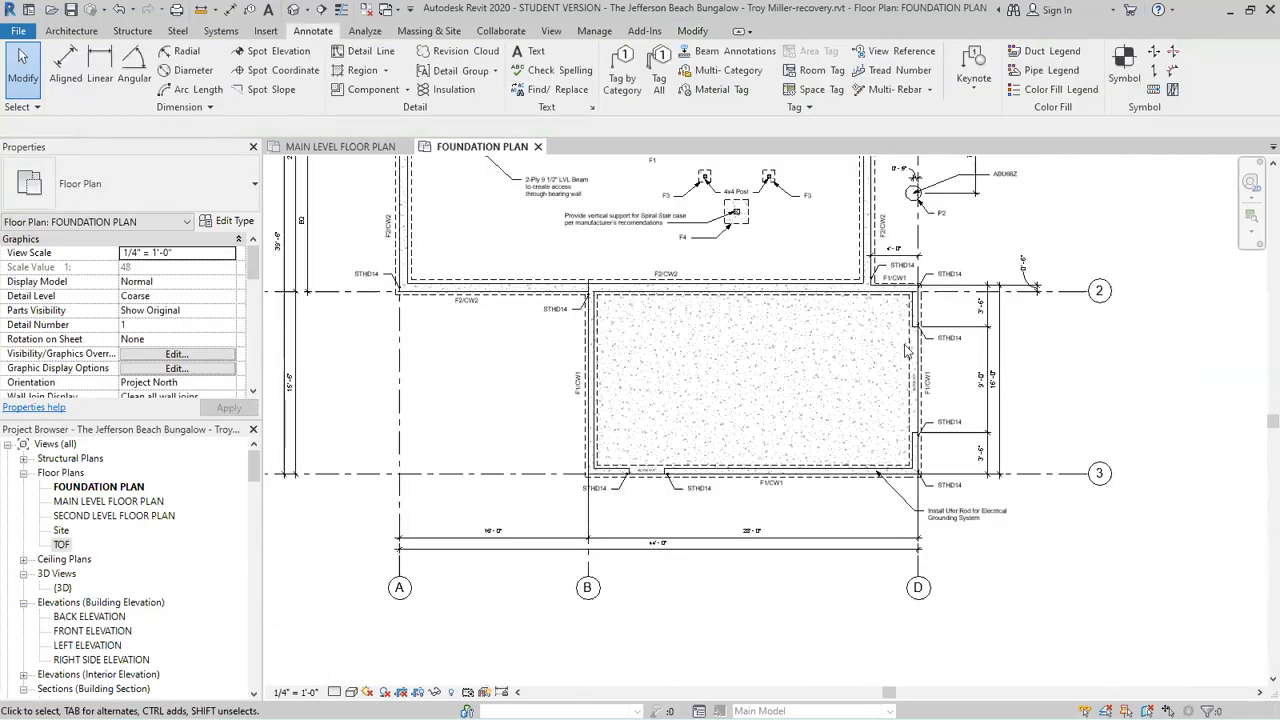
scroll(903, 345, "down", 1)
scroll(866, 296, "up", 3)
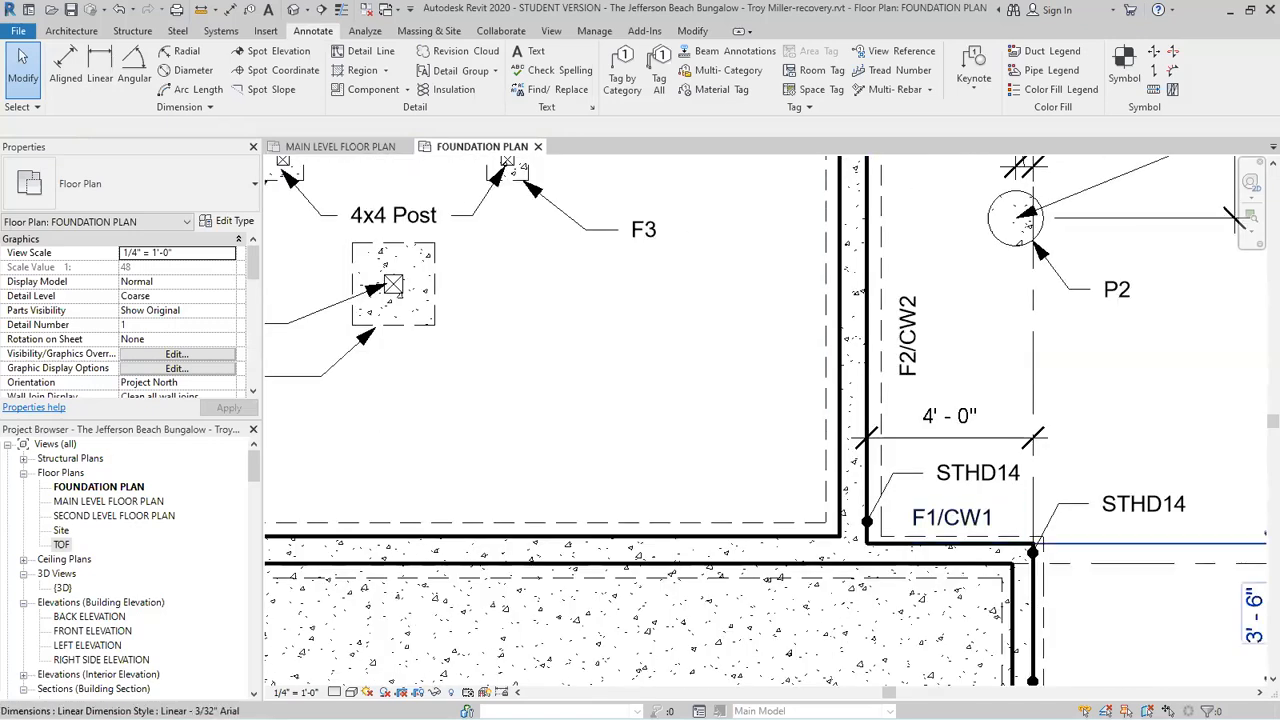
key("alt+Tab")
scroll(541, 420, "up", 2)
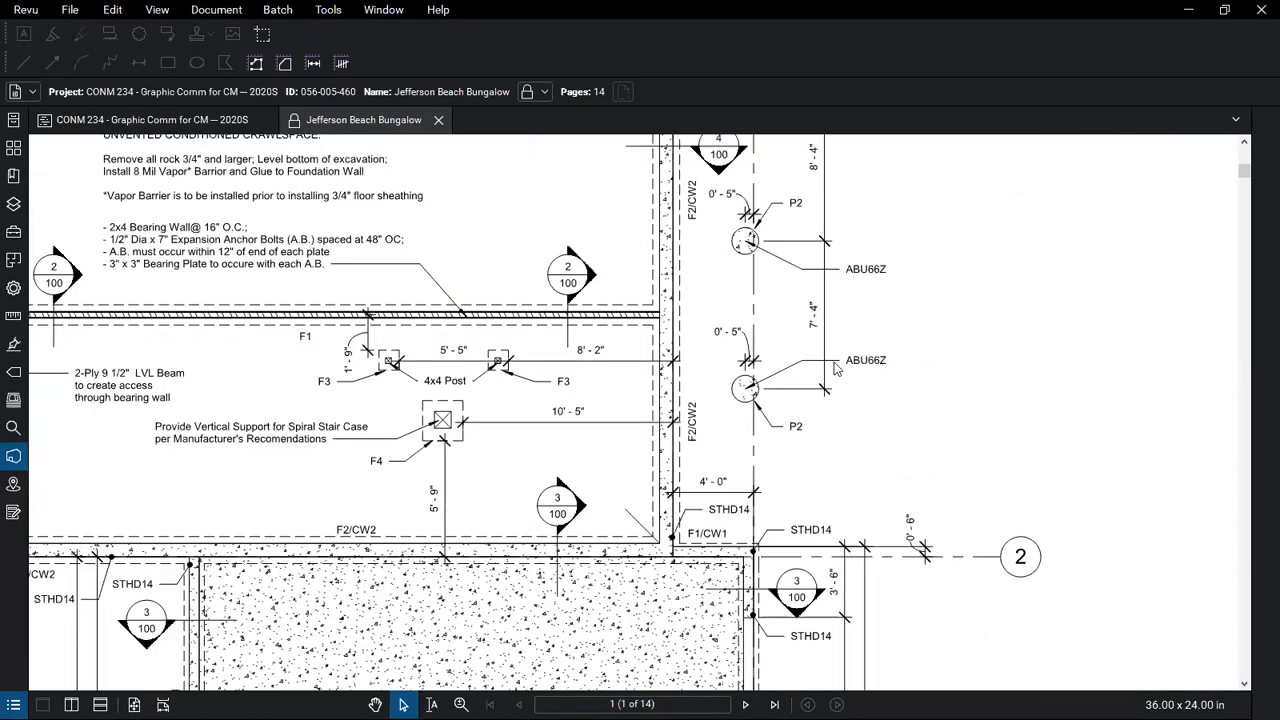
scroll(836, 368, "down", 3)
scroll(826, 342, "down", 2)
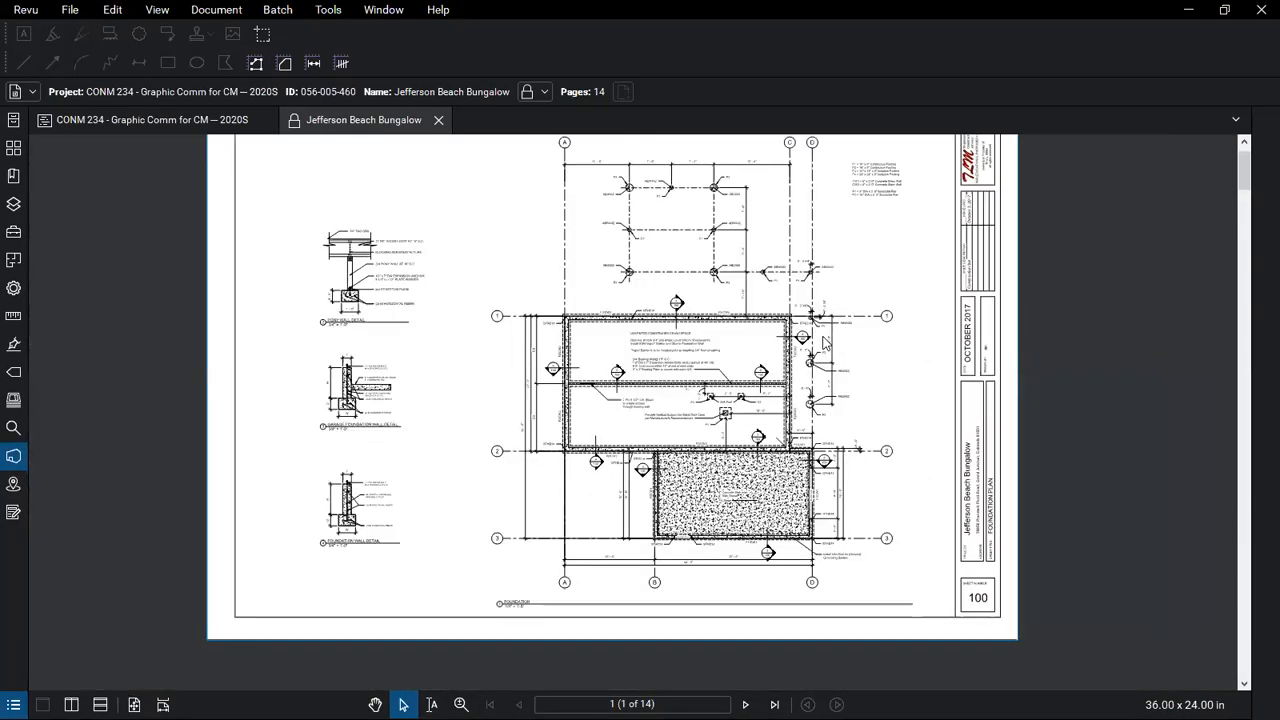
scroll(650, 288, "up", 3)
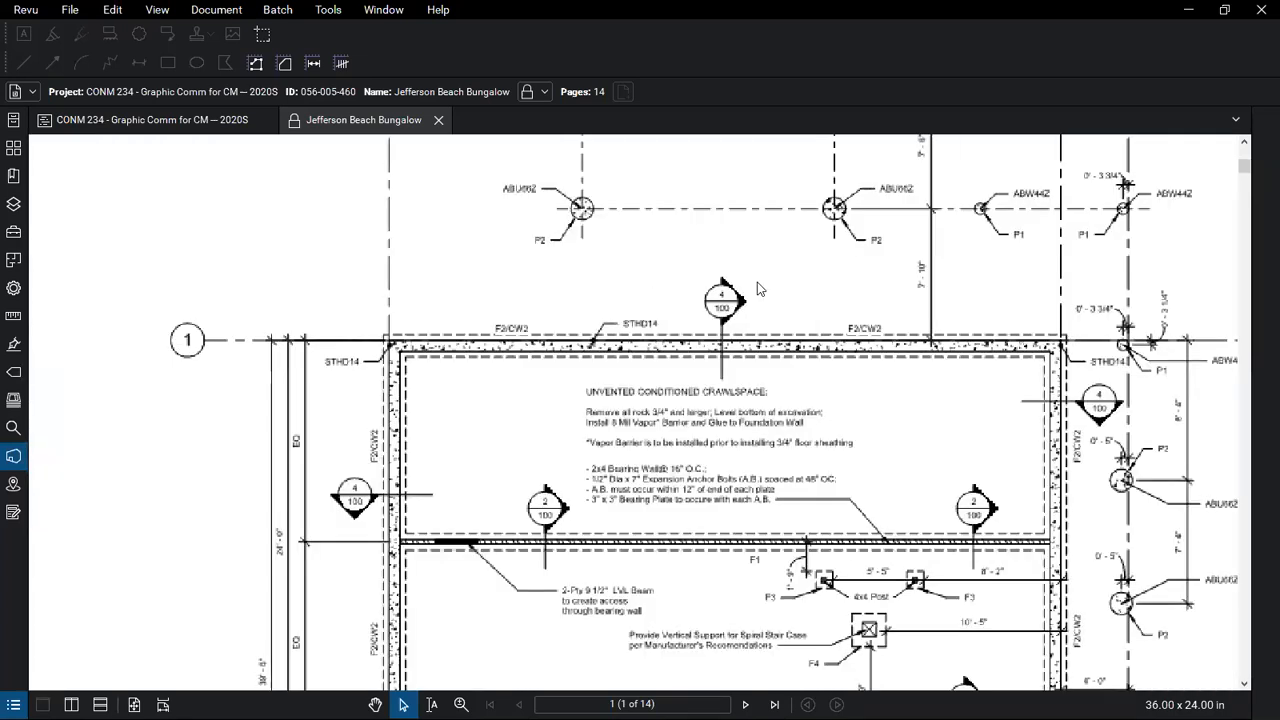
scroll(704, 393, "up", 1)
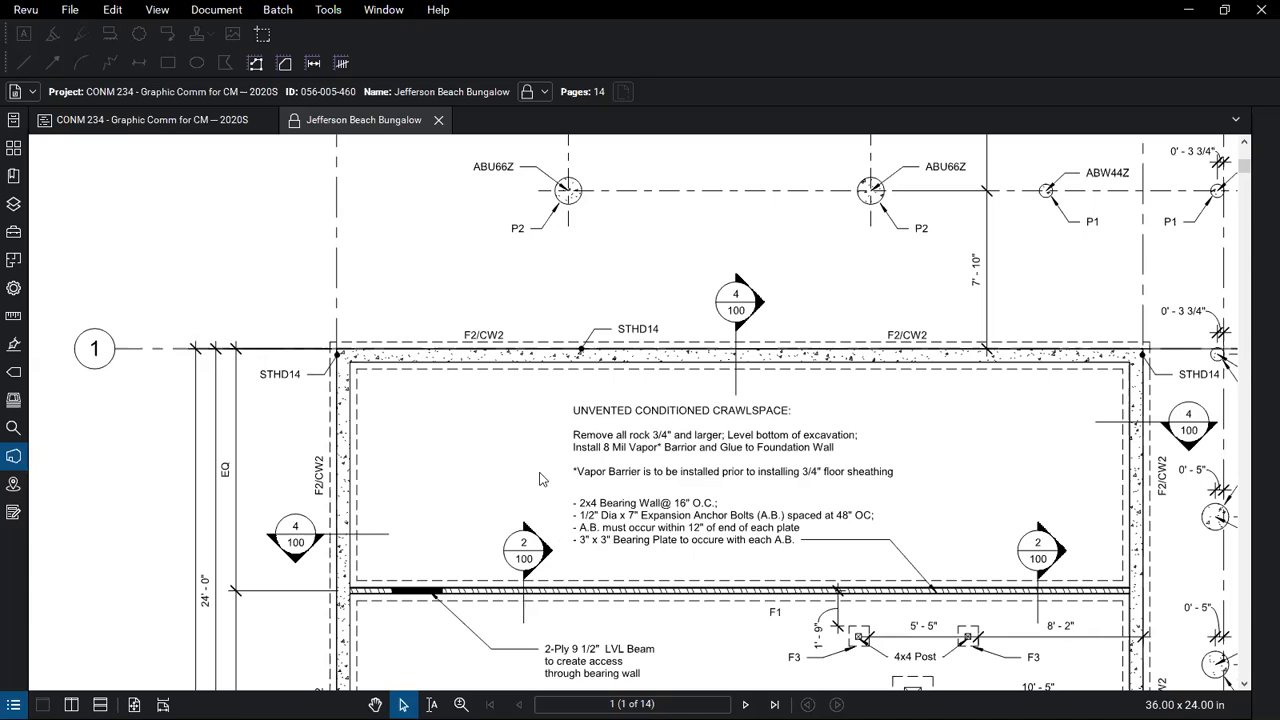
left_click(1188, 14)
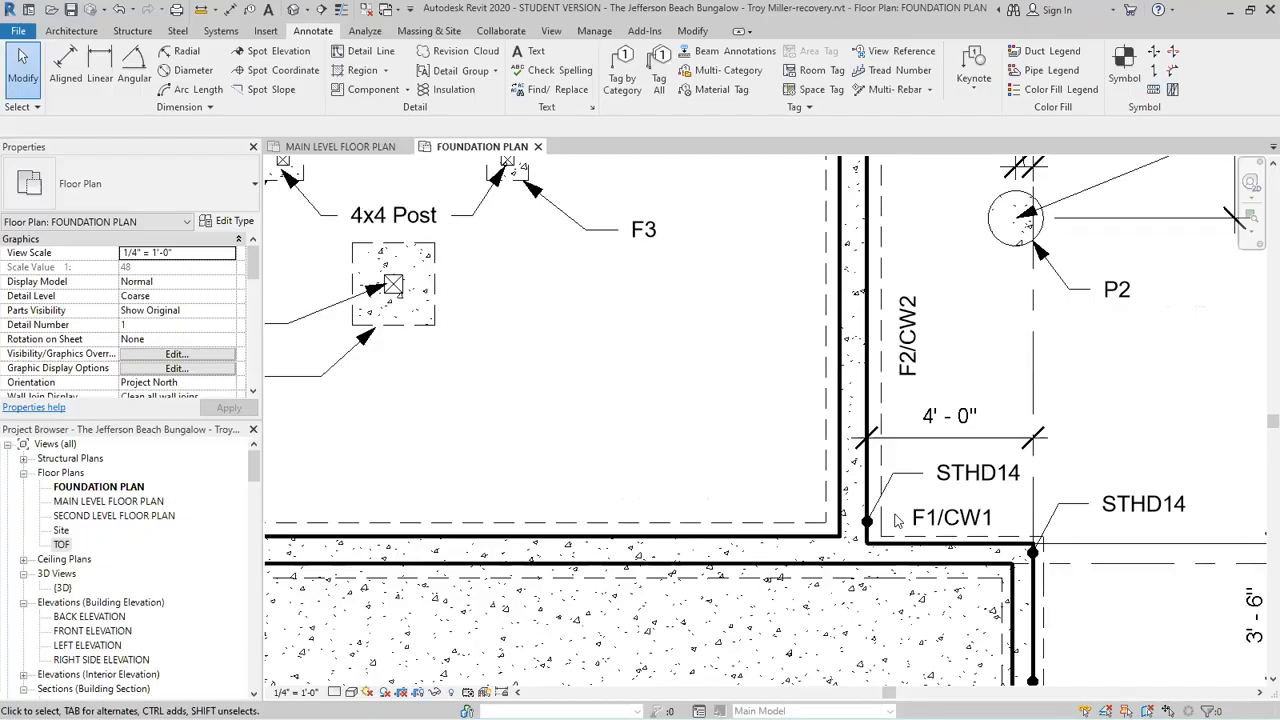
Look over the crawlspace area of the foundation plan, and switch to Revu to examine the section callouts around its walls.
scroll(897, 520, "down", 2)
scroll(1090, 556, "up", 1)
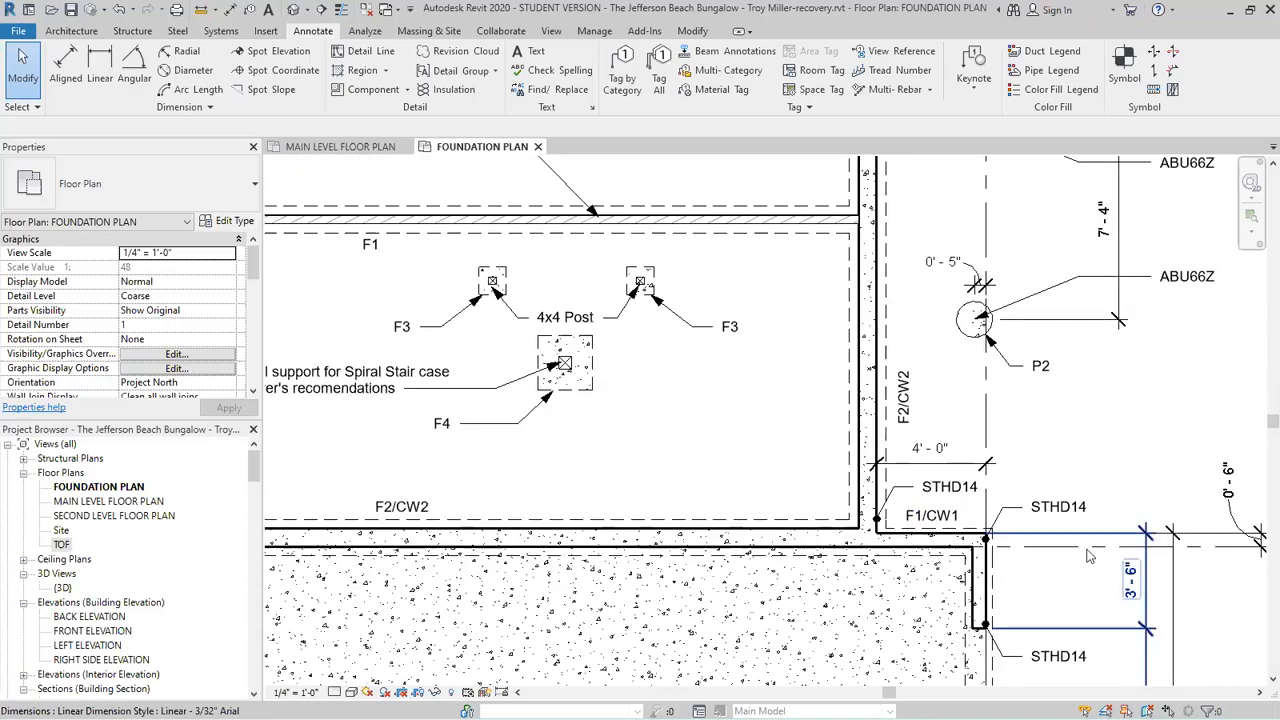
scroll(1003, 557, "down", 2)
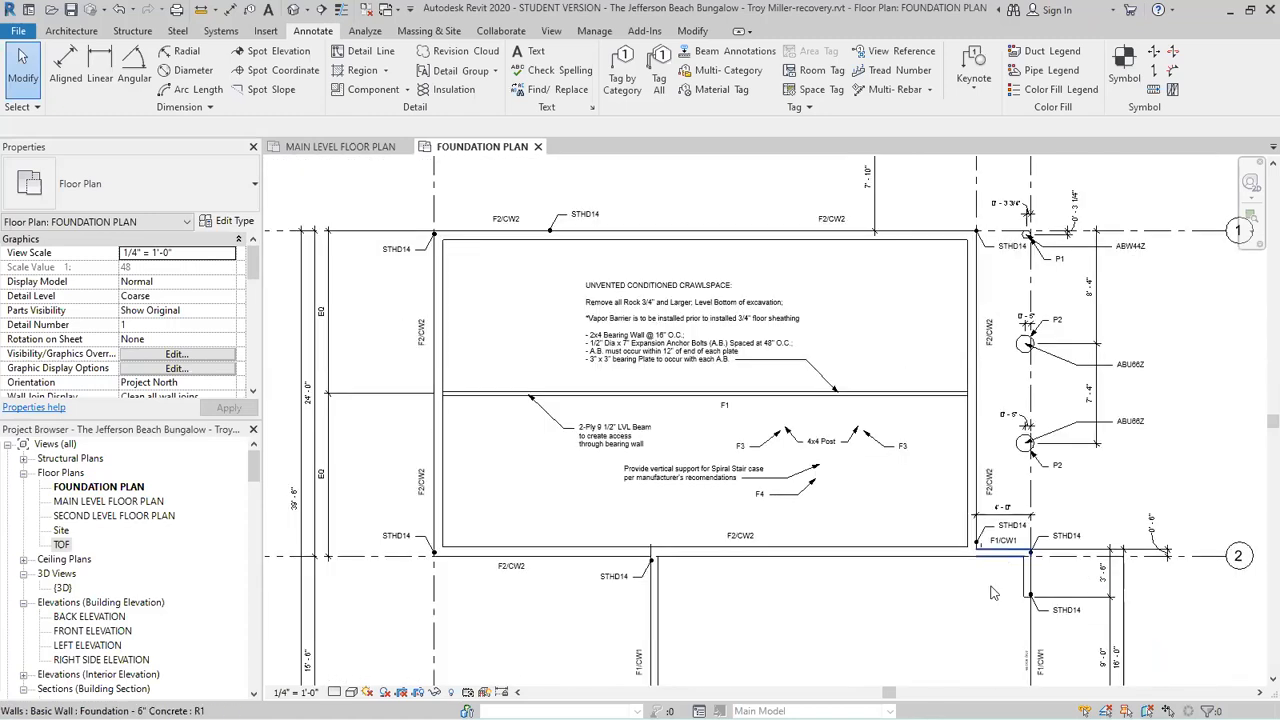
scroll(866, 625, "down", 1)
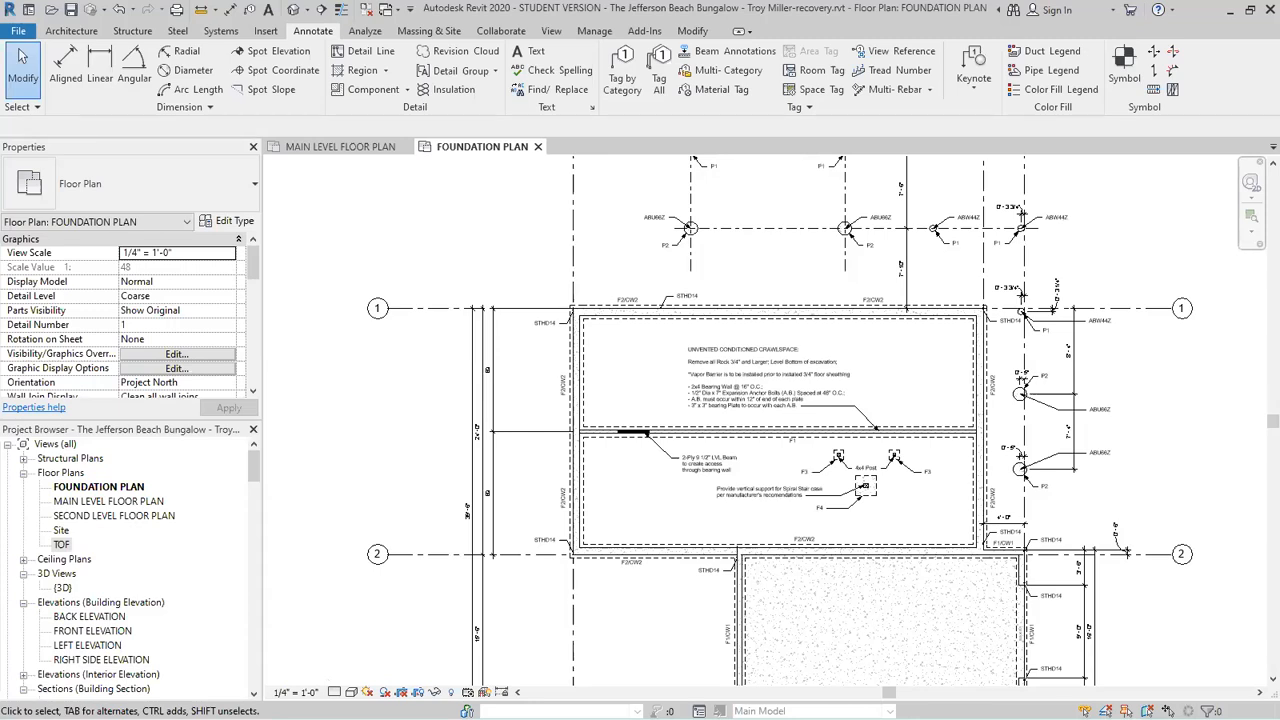
key("alt+Tab")
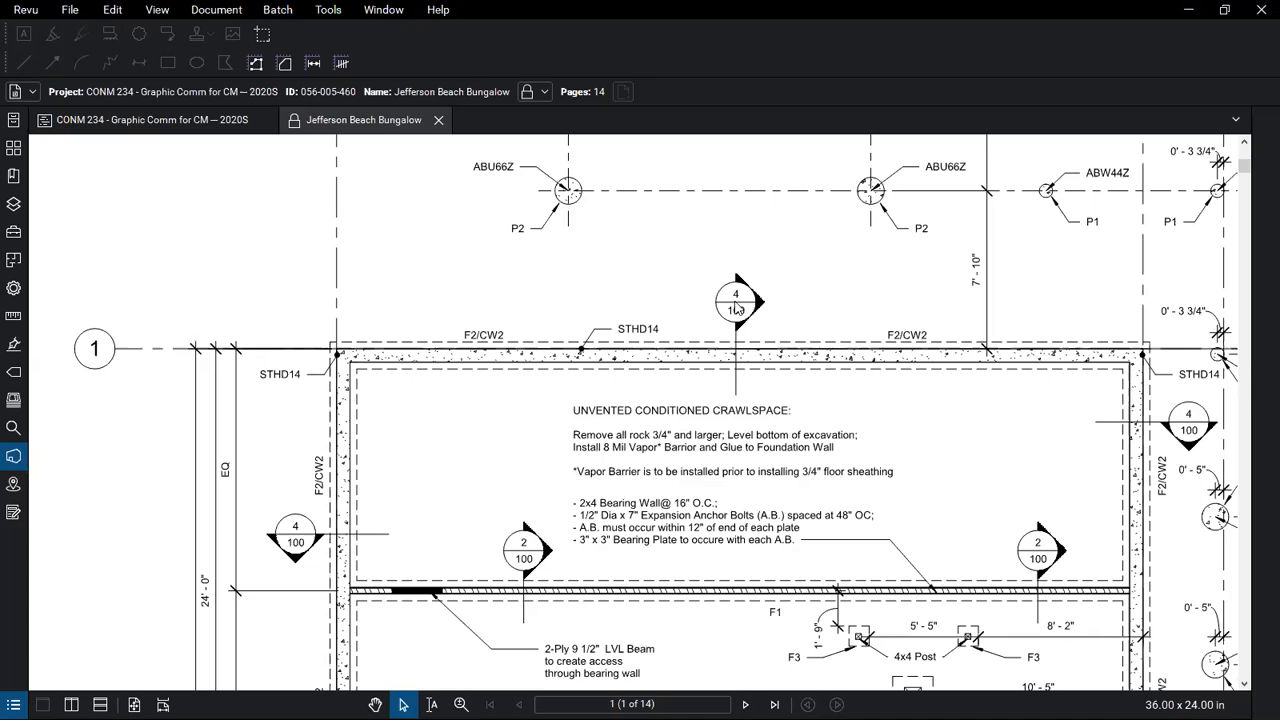
scroll(738, 309, "up", 1)
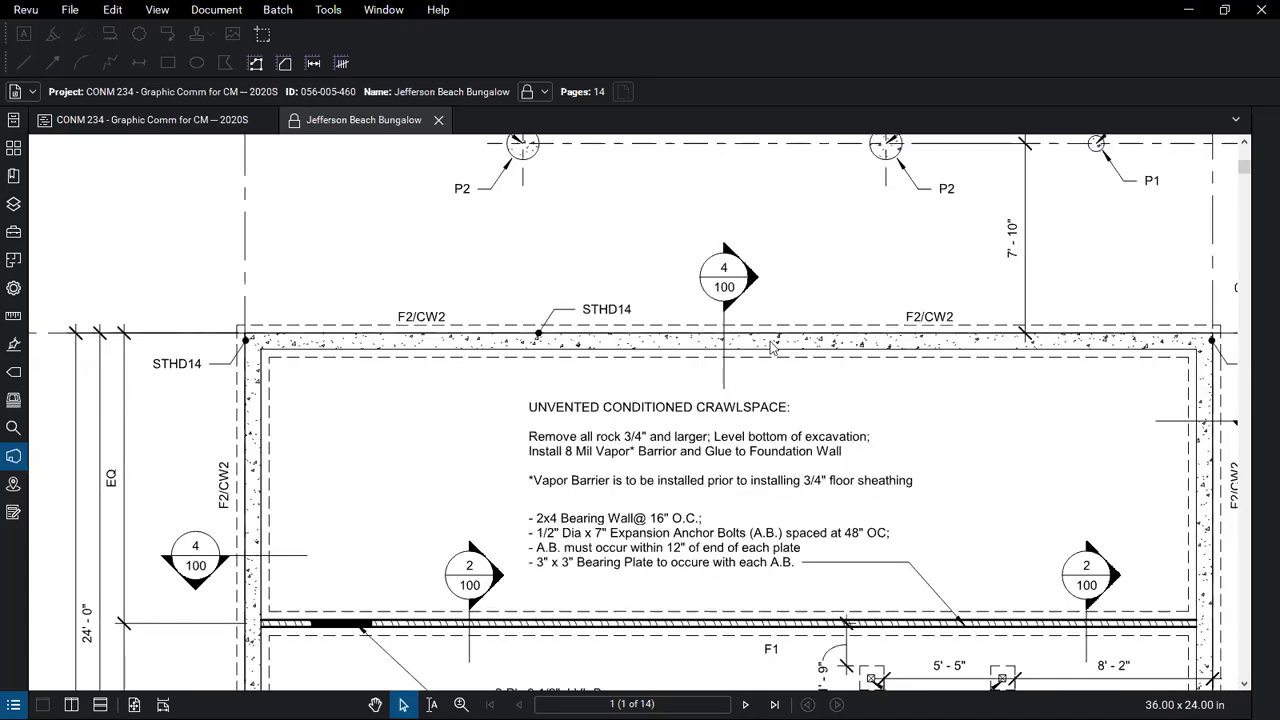
scroll(771, 347, "down", 1)
scroll(768, 408, "down", 1)
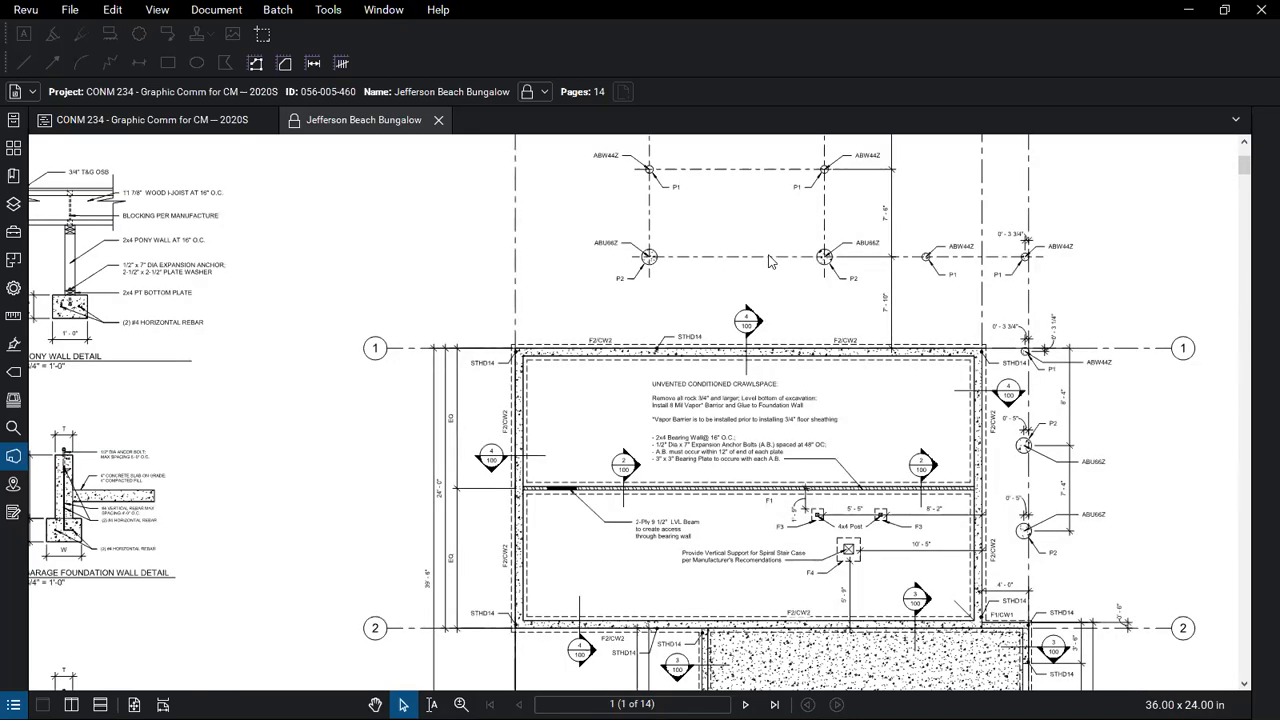
Return to Revit and duplicate the Section tool's Wall Section type as Wall Section - Foundation Plan.
left_click(1183, 18)
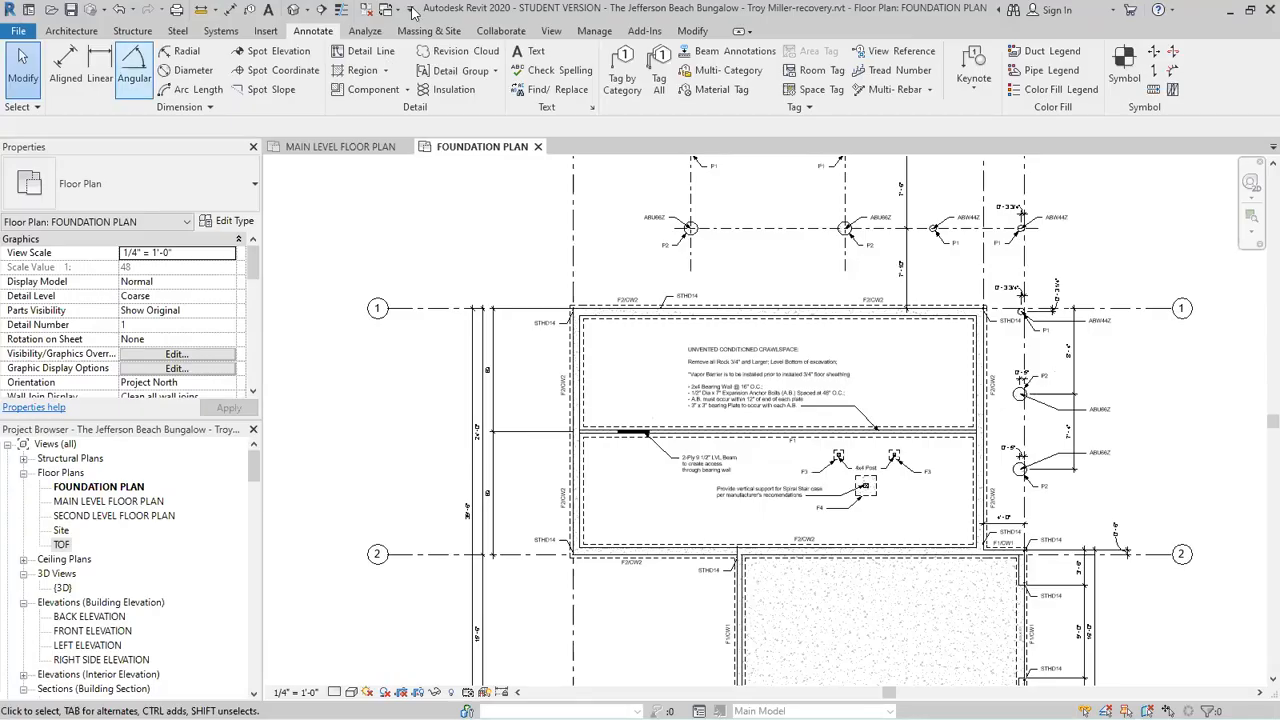
left_click(549, 31)
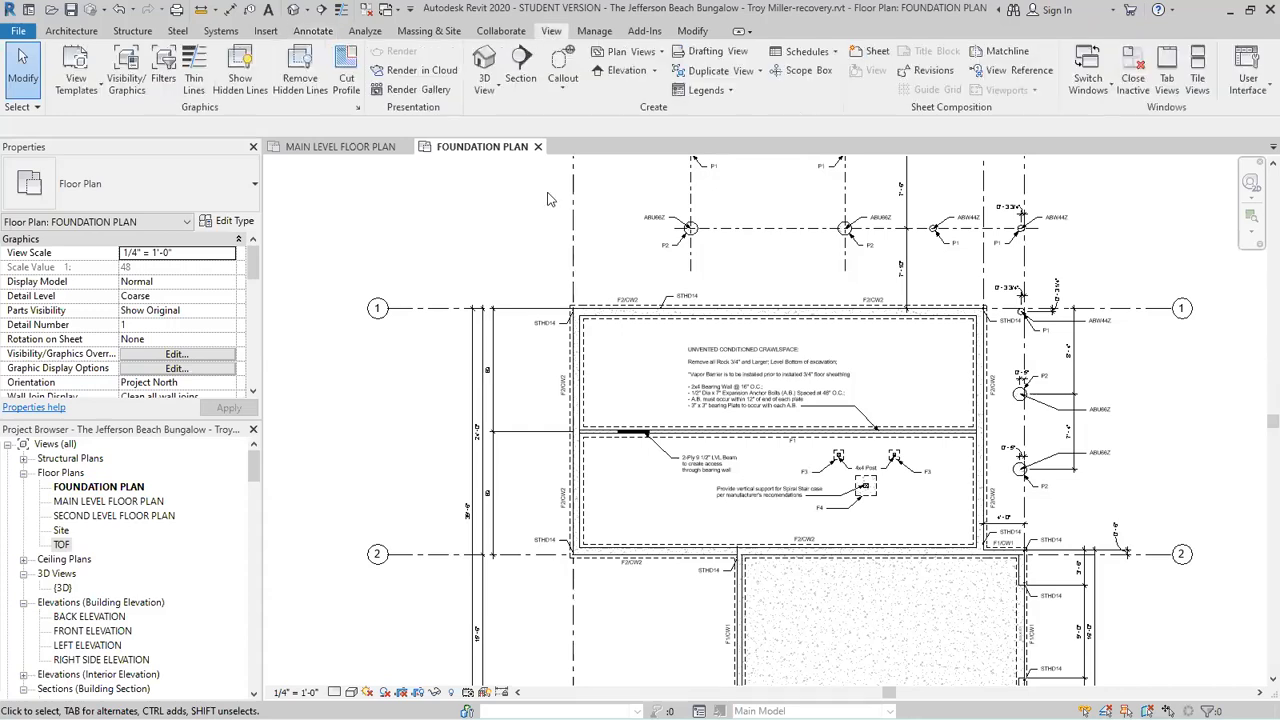
left_click(519, 72)
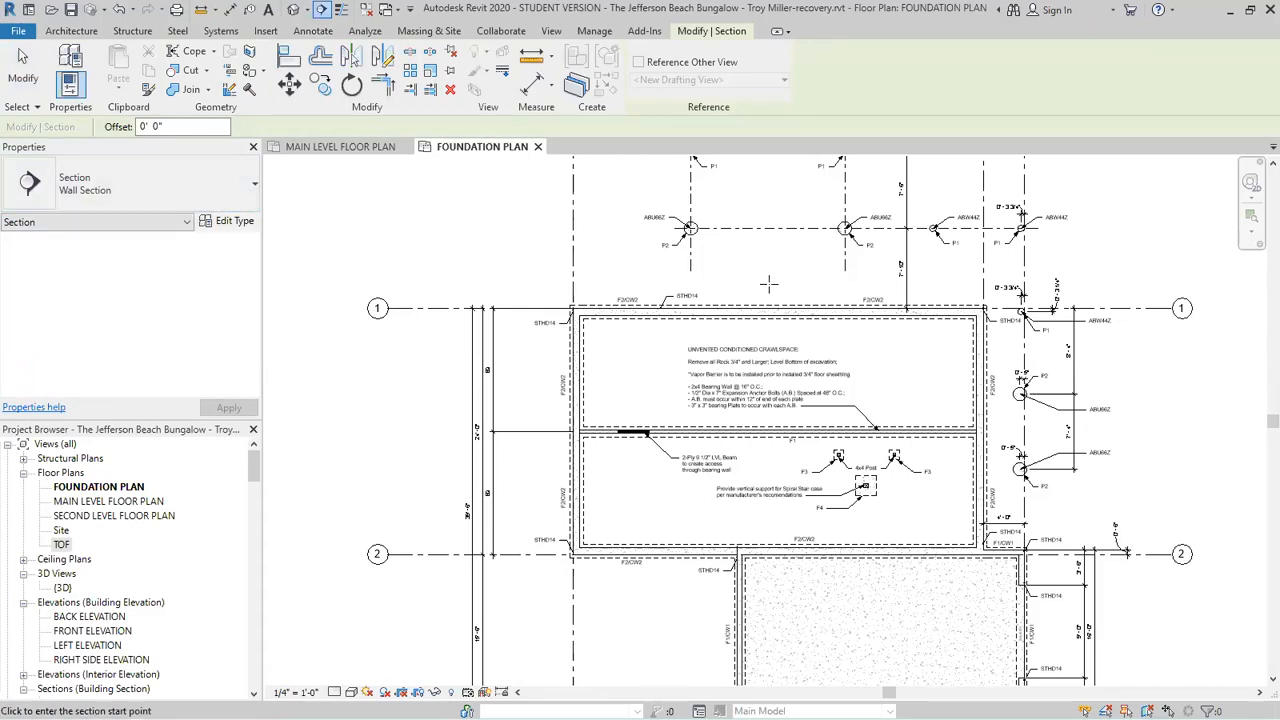
left_click(230, 222)
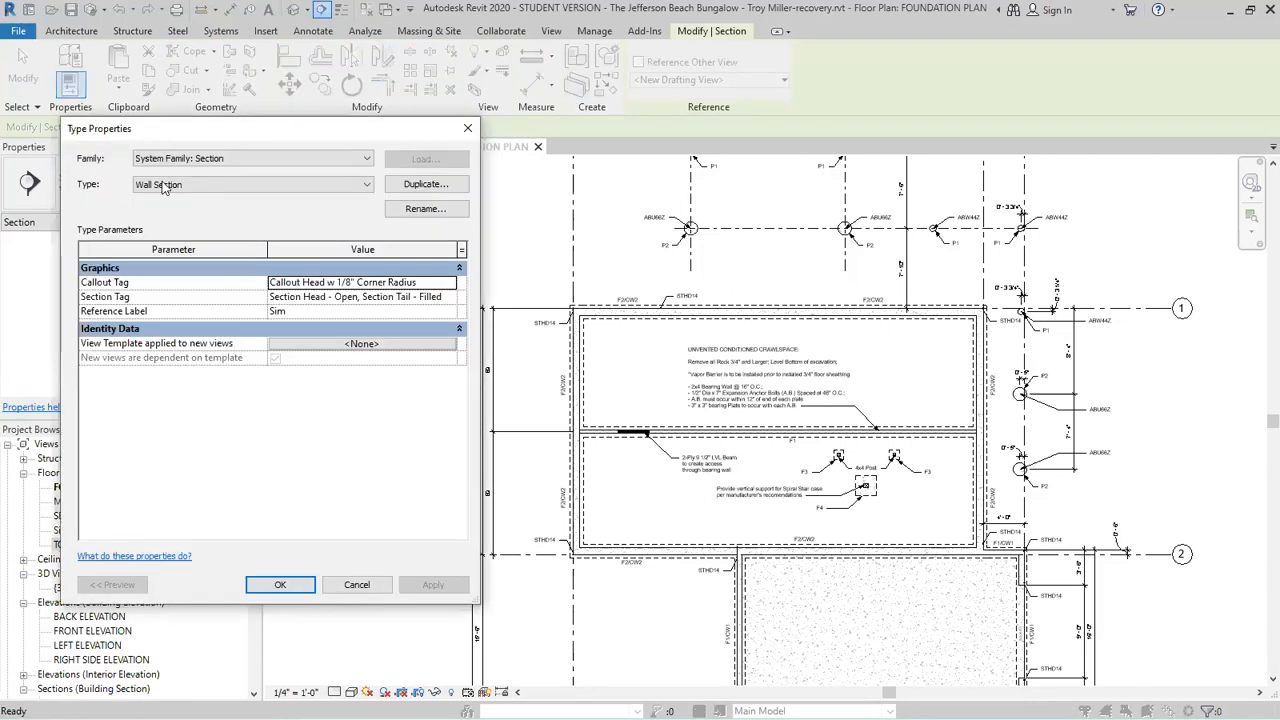
left_click(424, 185)
key("End")
key("BackSpace")
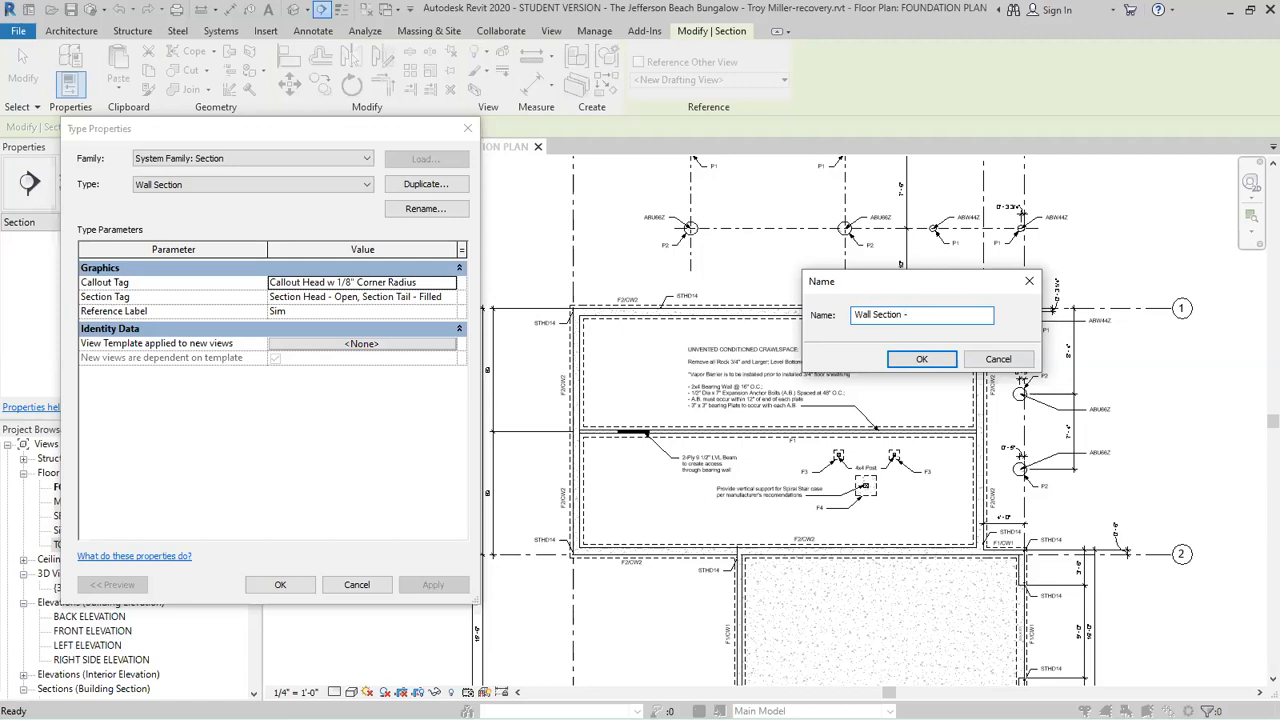
type("- Foundation Plan")
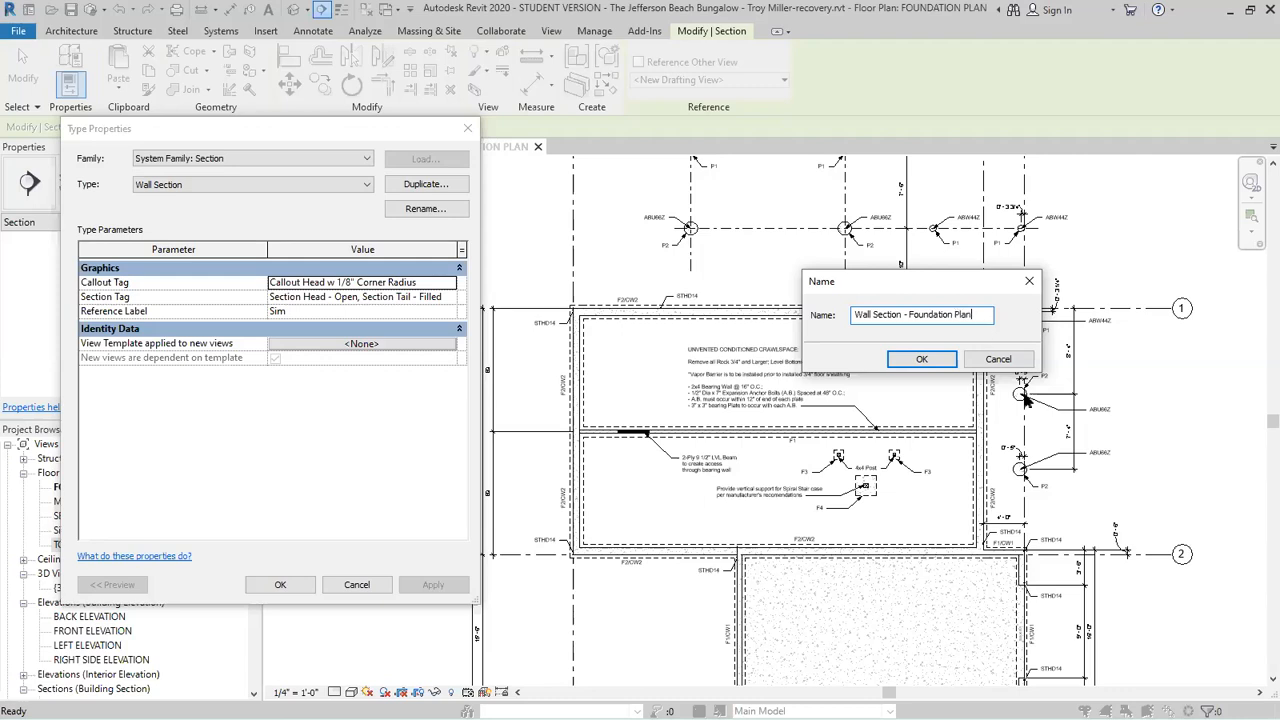
left_click(943, 362)
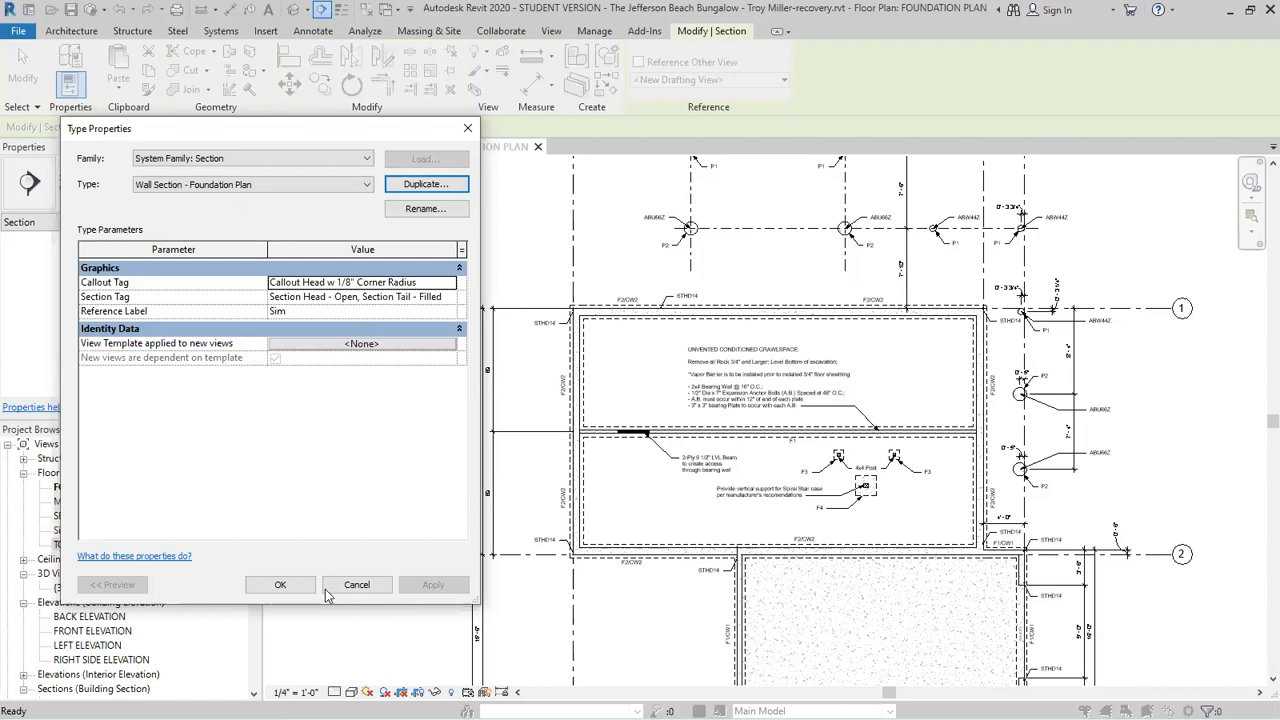
left_click(285, 585)
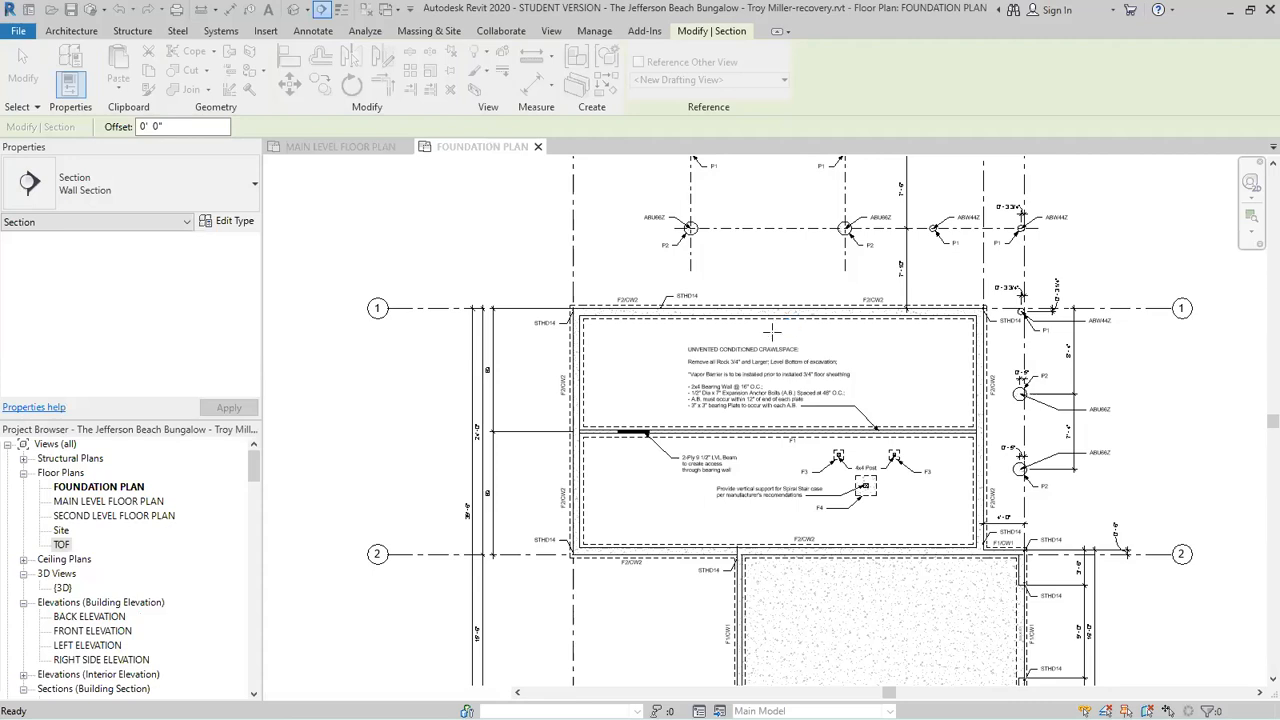
Draw a short vertical section line through the middle of the crawlspace's upper foundation wall, with its head outside the wall.
scroll(776, 320, "up", 1)
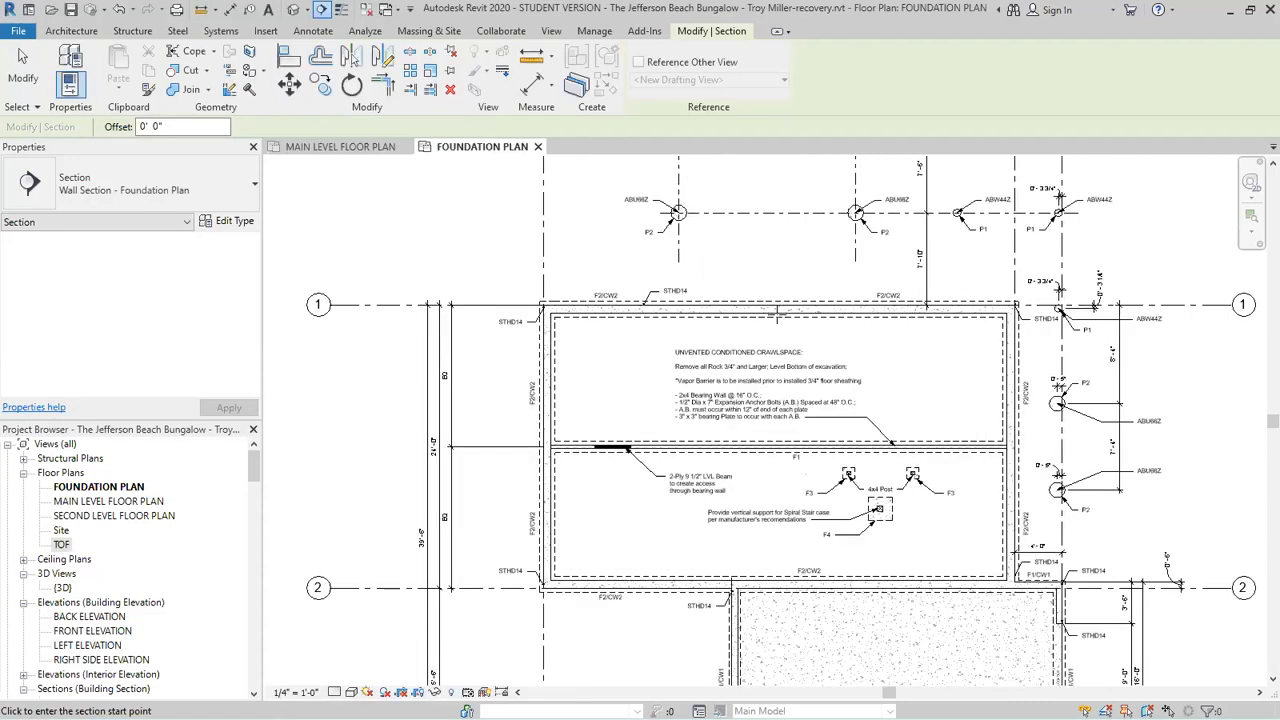
scroll(774, 262, "up", 1)
left_click(774, 298)
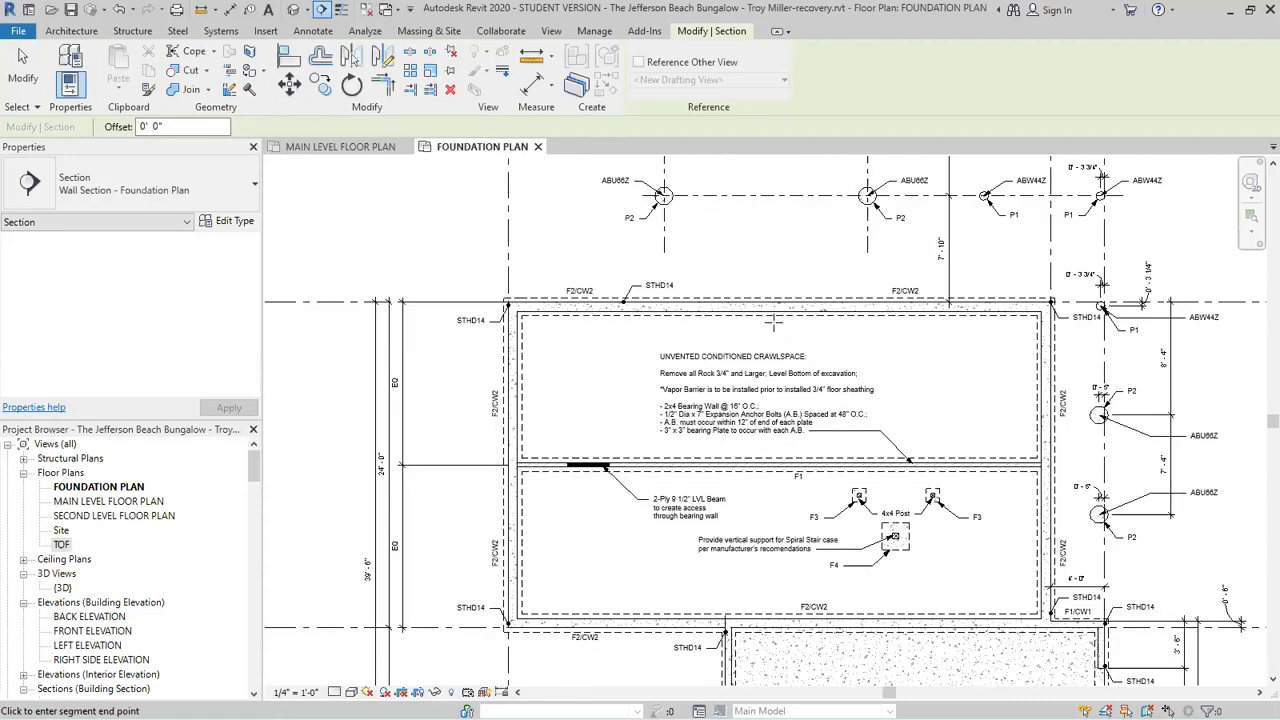
left_click(778, 333)
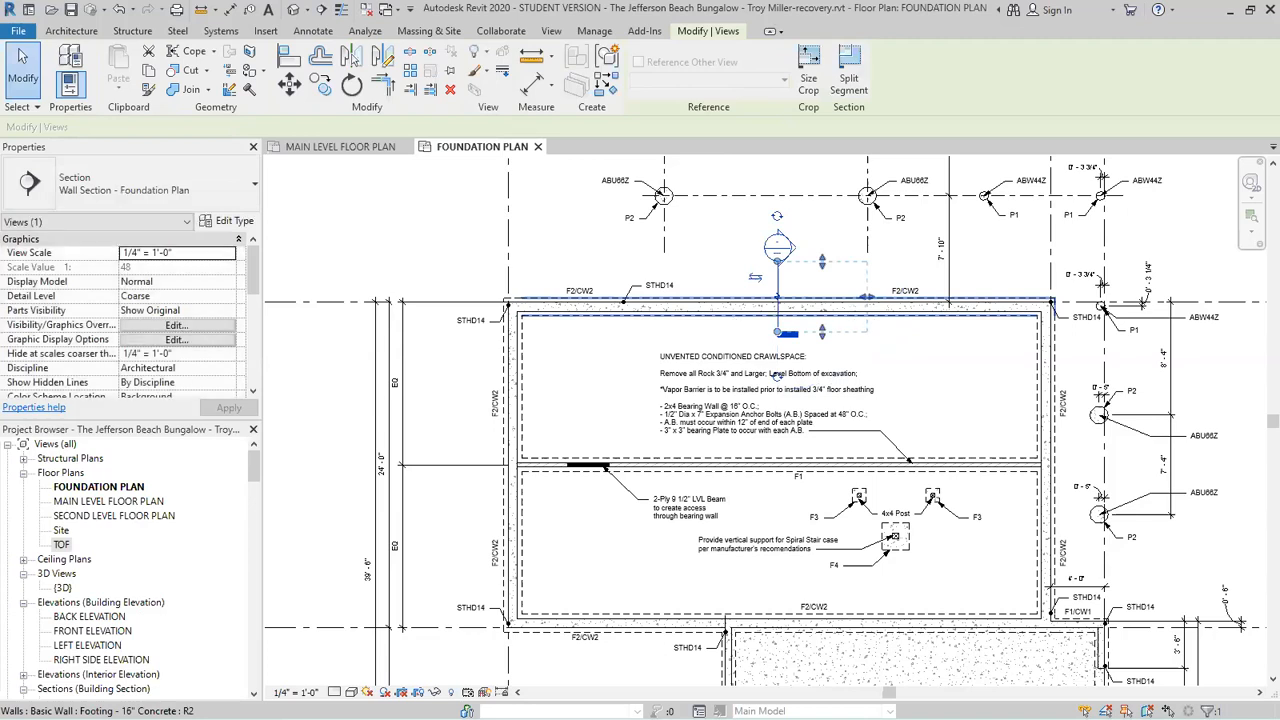
key("Escape")
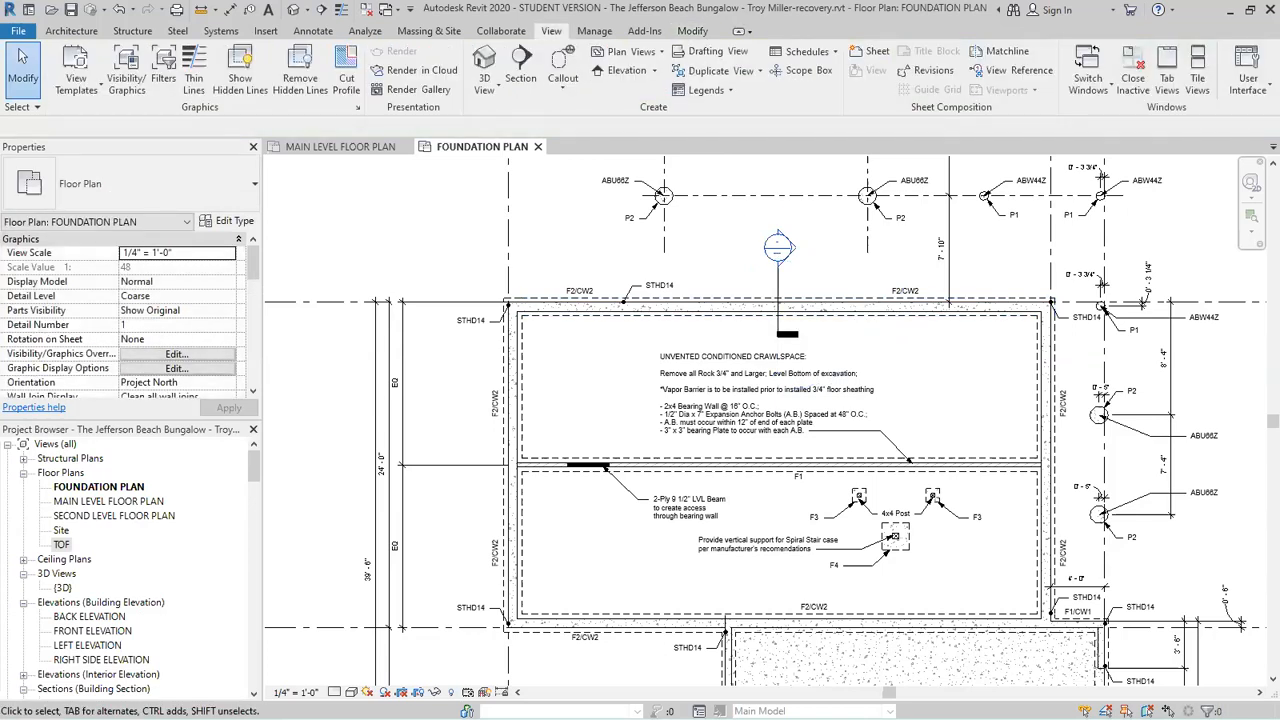
Pull the section head closer to the upper foundation wall and cycle the section's tail symbol to none.
key("alt+Tab")
key("alt+Tab")
scroll(778, 276, "up", 2)
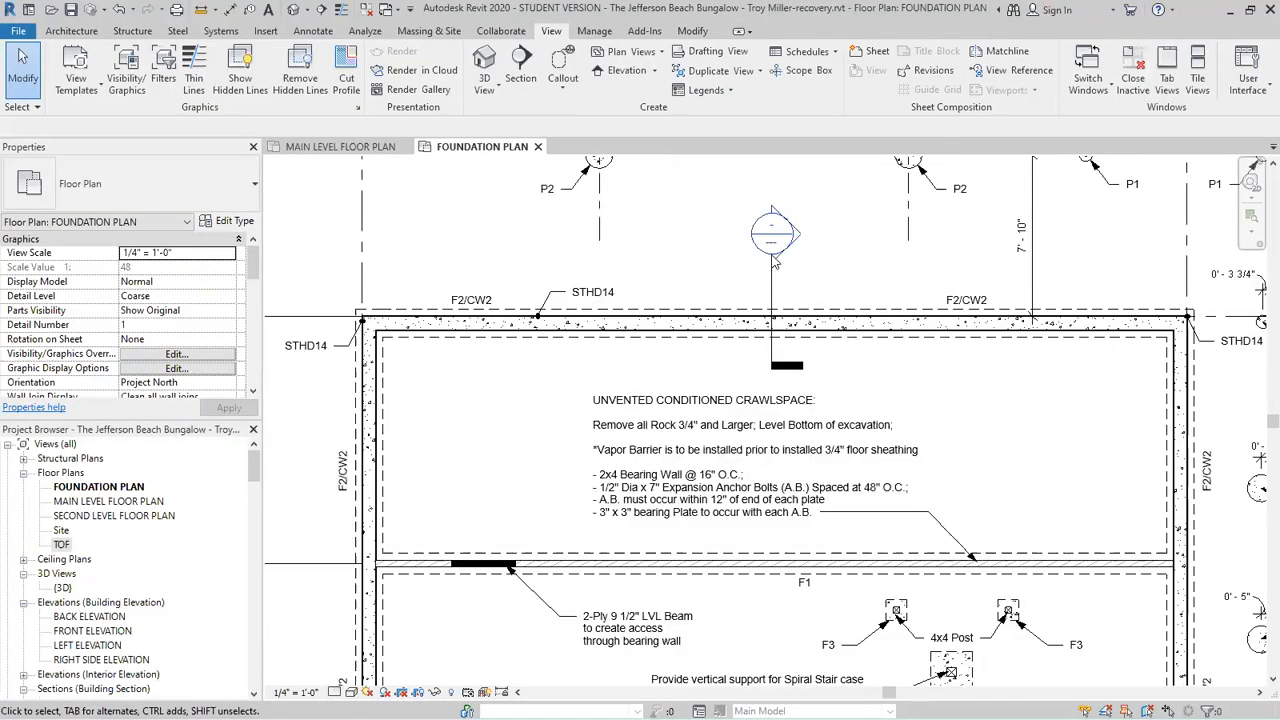
left_click(770, 270)
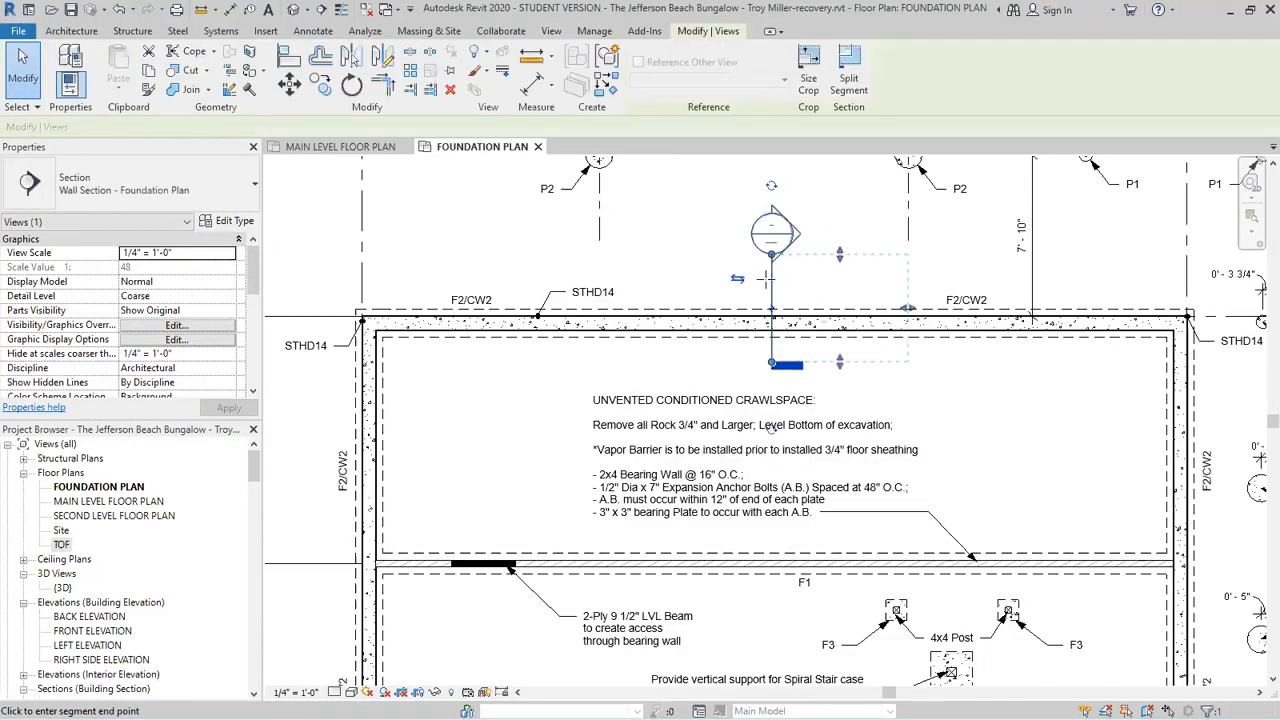
left_click(766, 280)
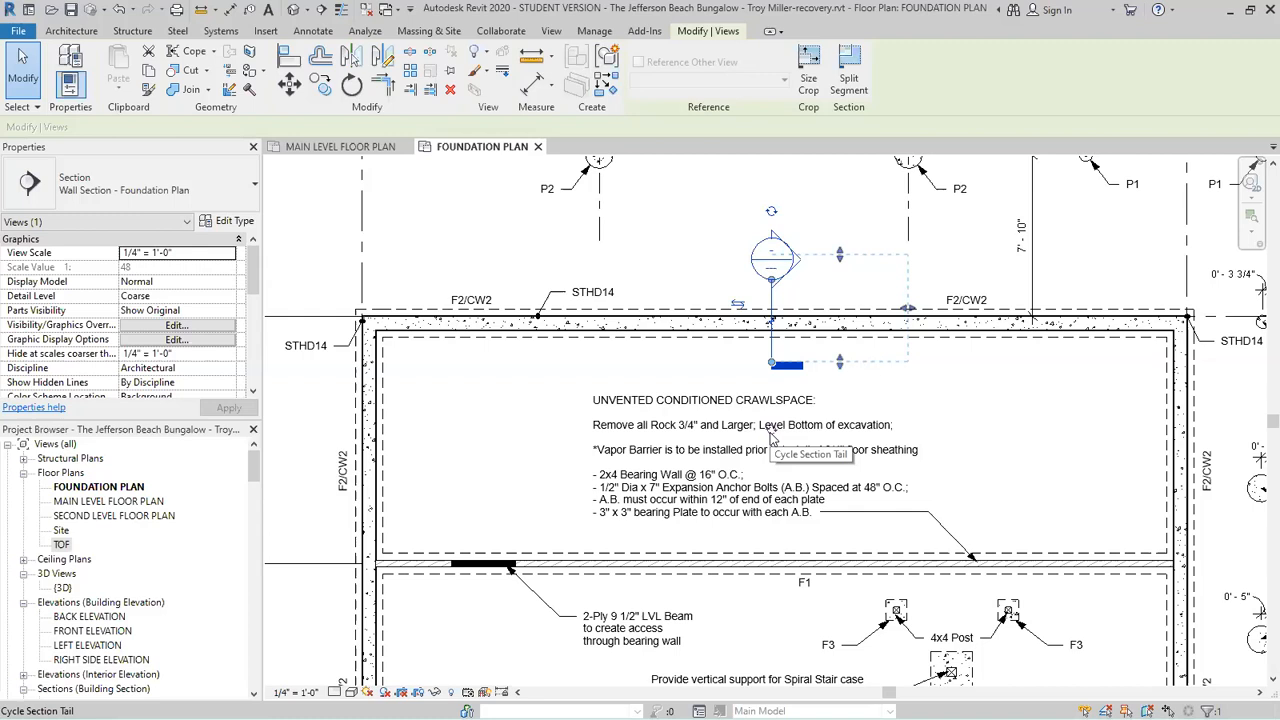
left_click(770, 433)
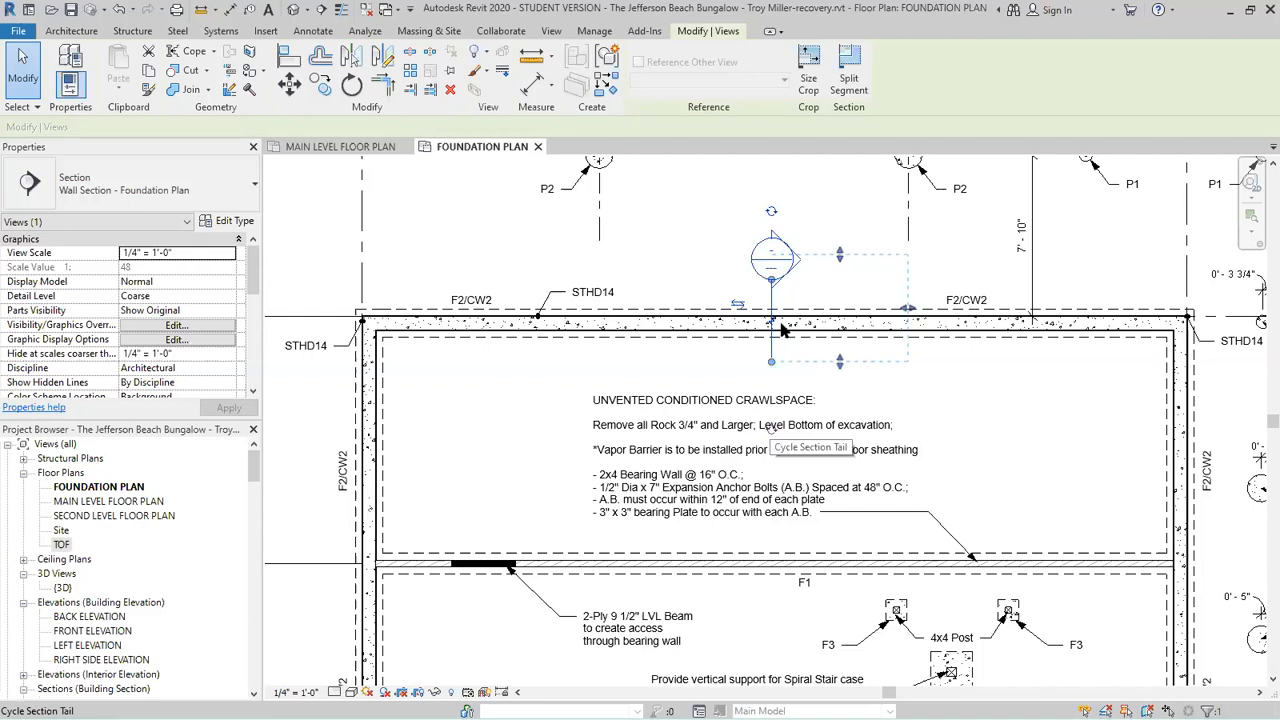
key("Escape")
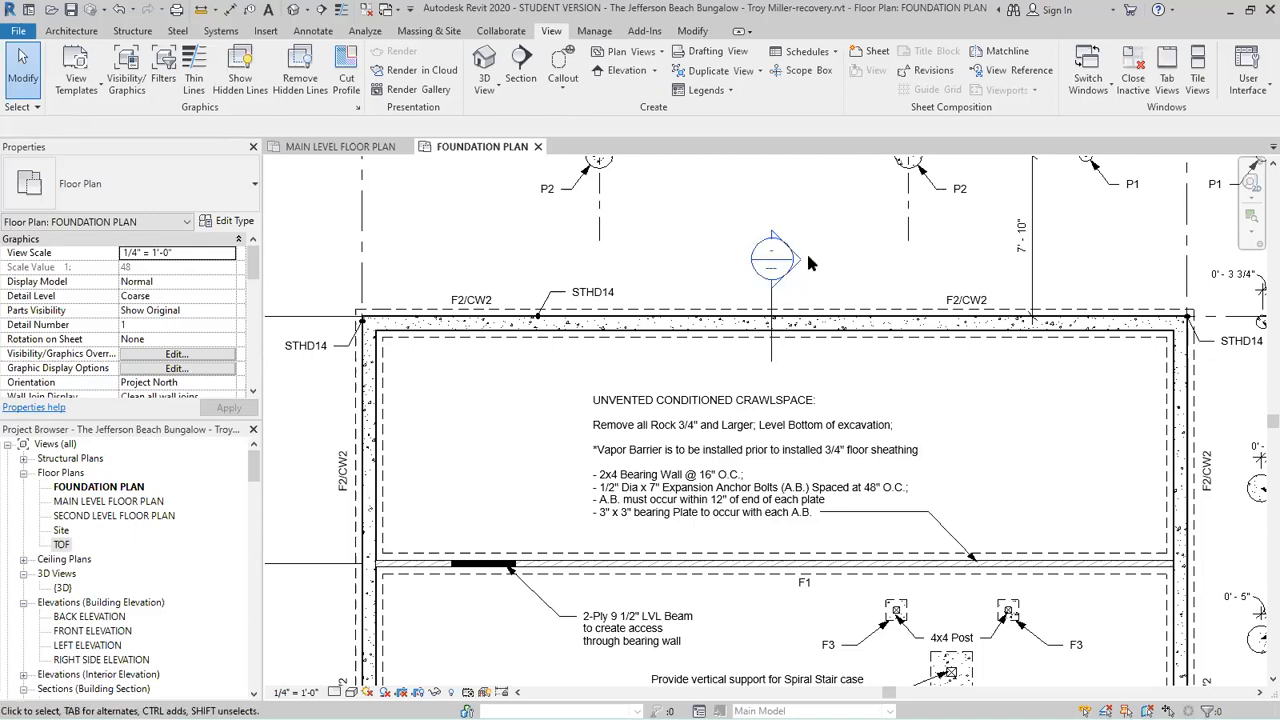
Change the section head in the Wall Section - Foundation Plan type's section tag to Section Head - Filled.
left_click(772, 300)
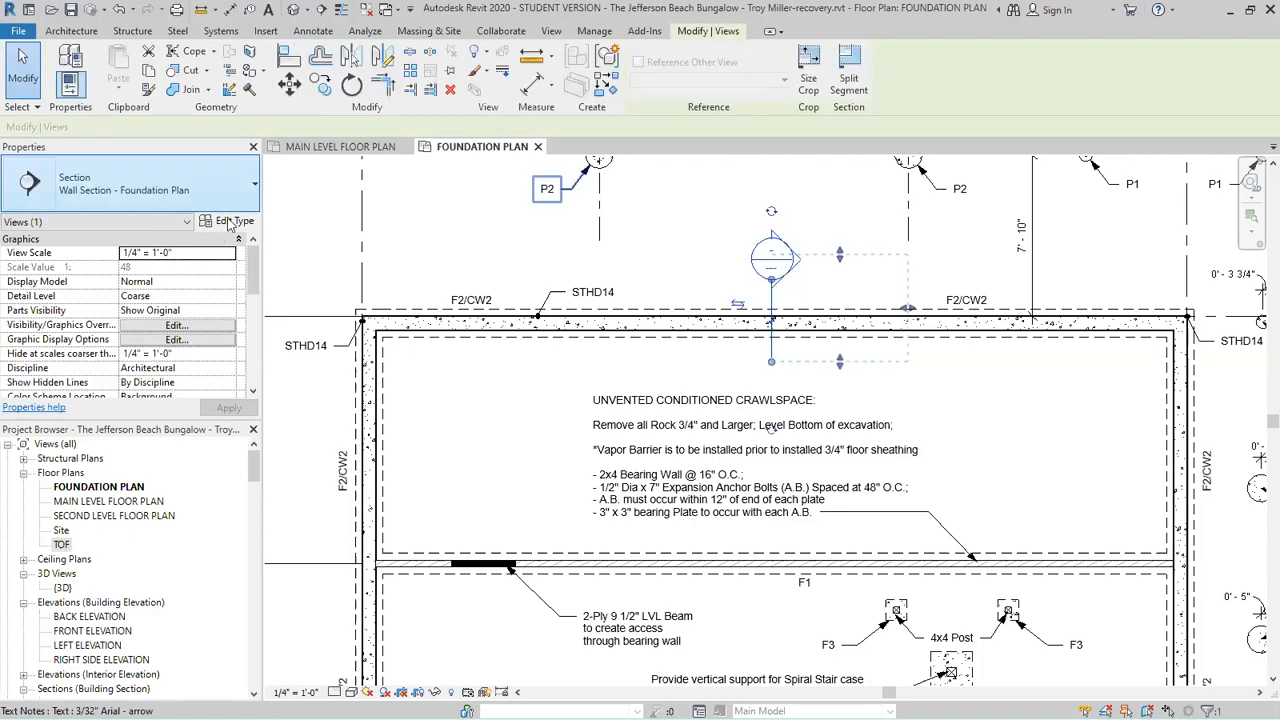
left_click(229, 221)
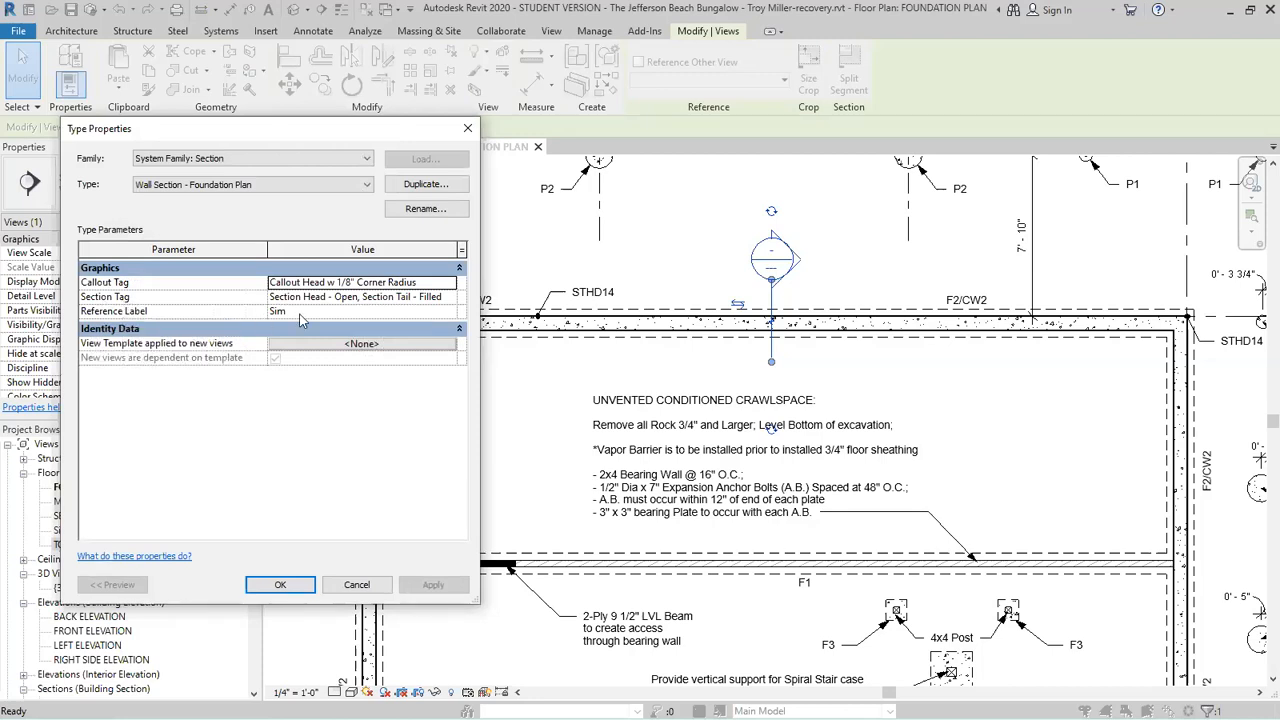
left_click(453, 300)
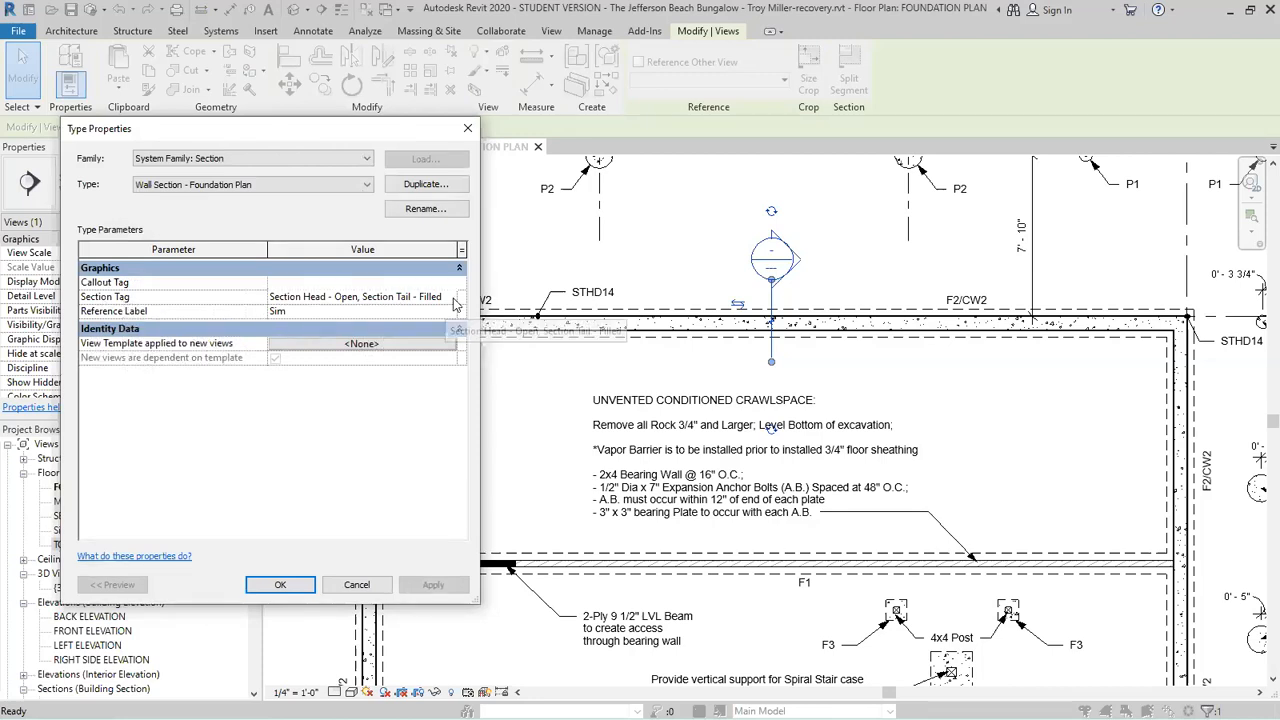
left_click(456, 300)
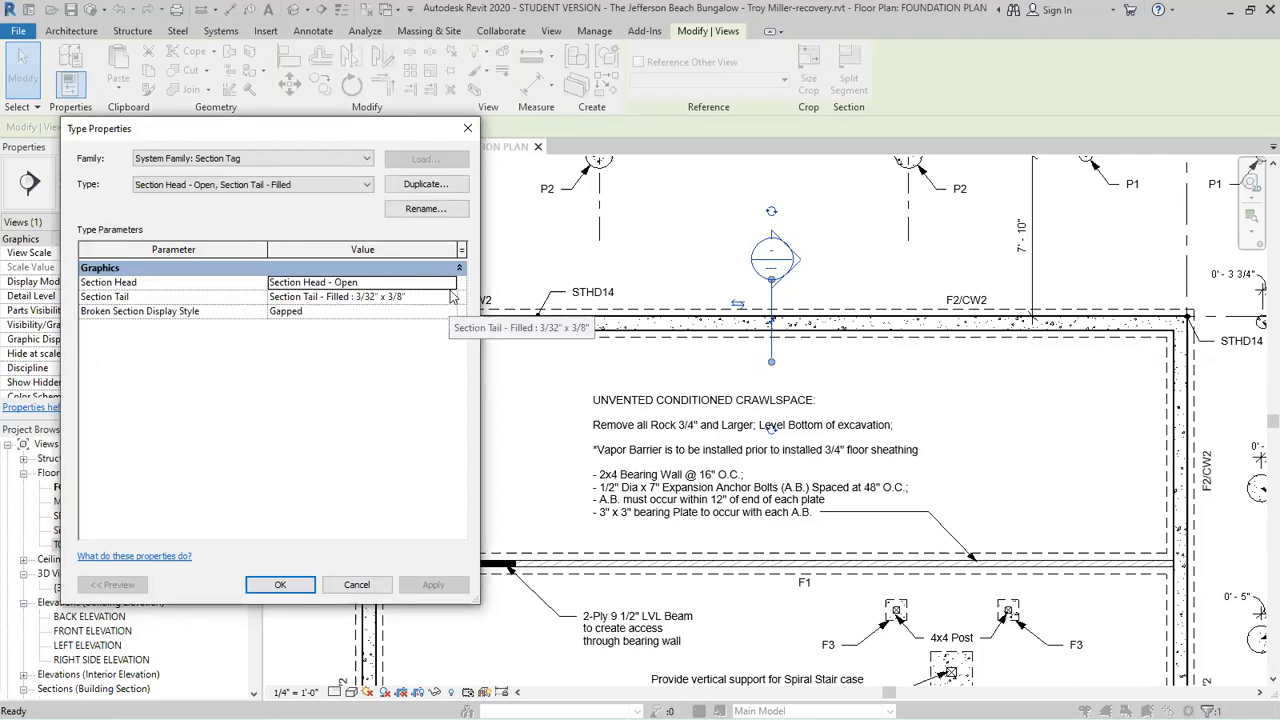
left_click(451, 297)
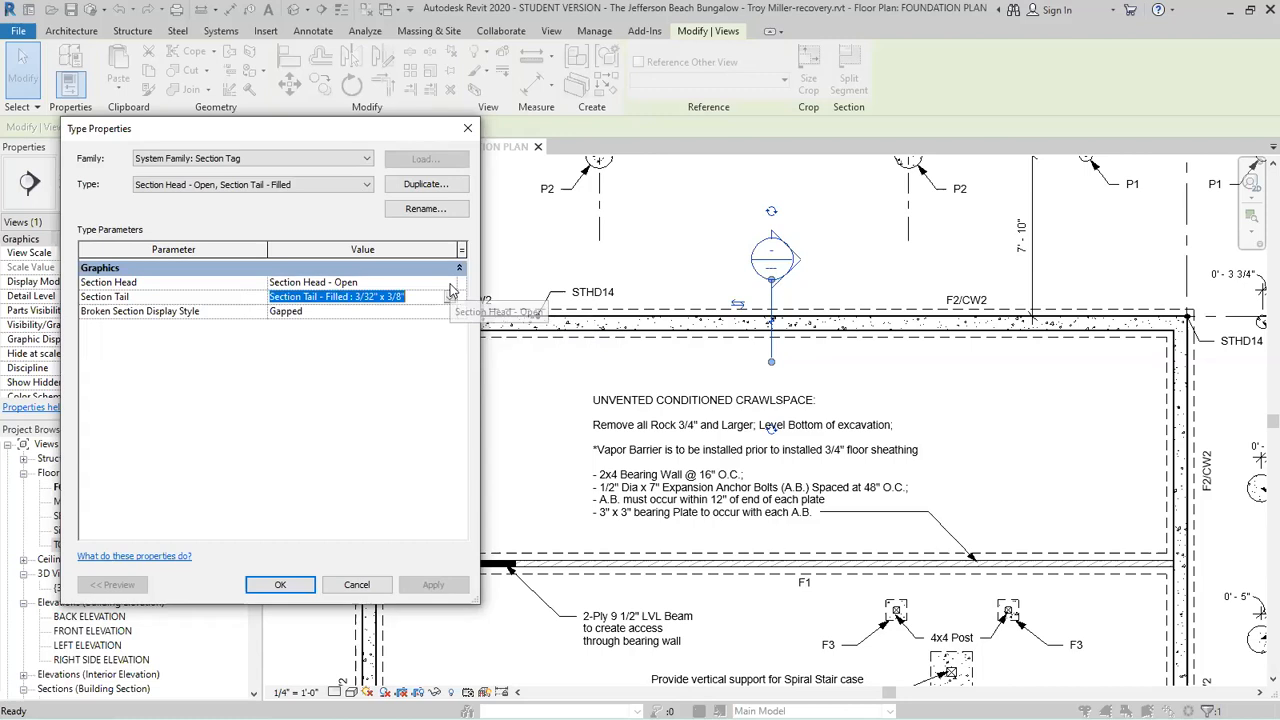
left_click(450, 285)
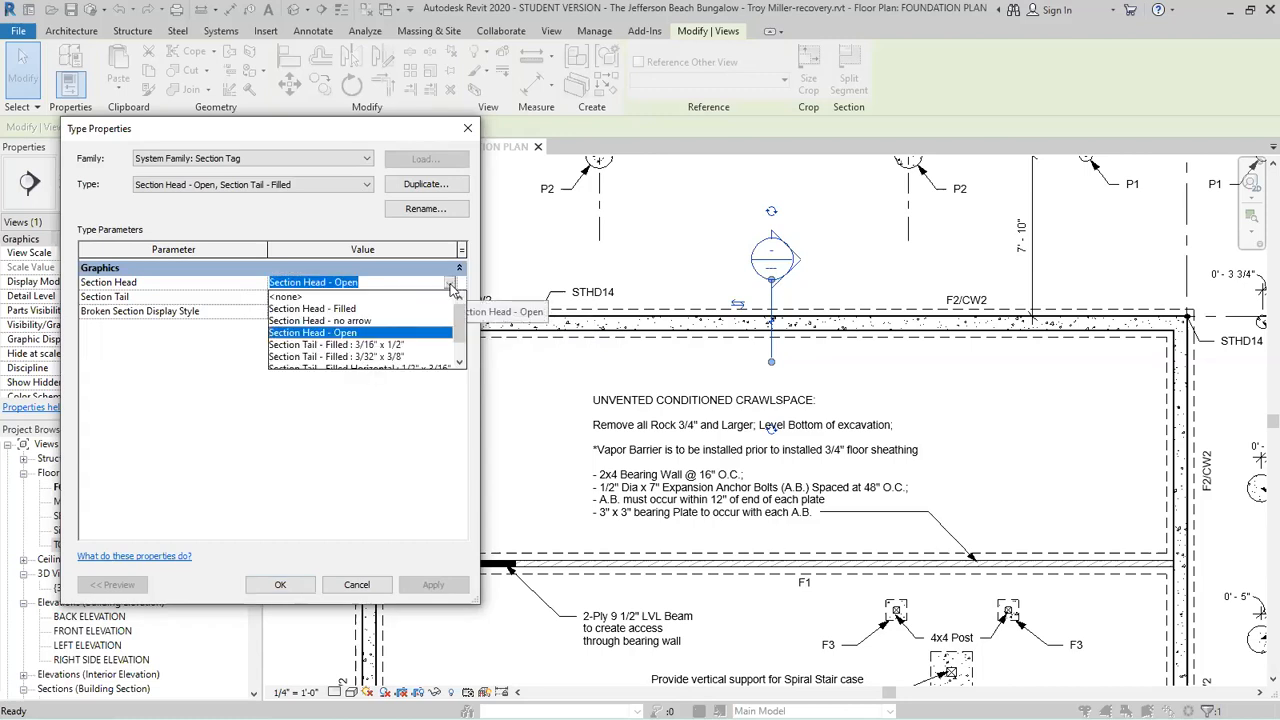
left_click(335, 309)
left_click(296, 587)
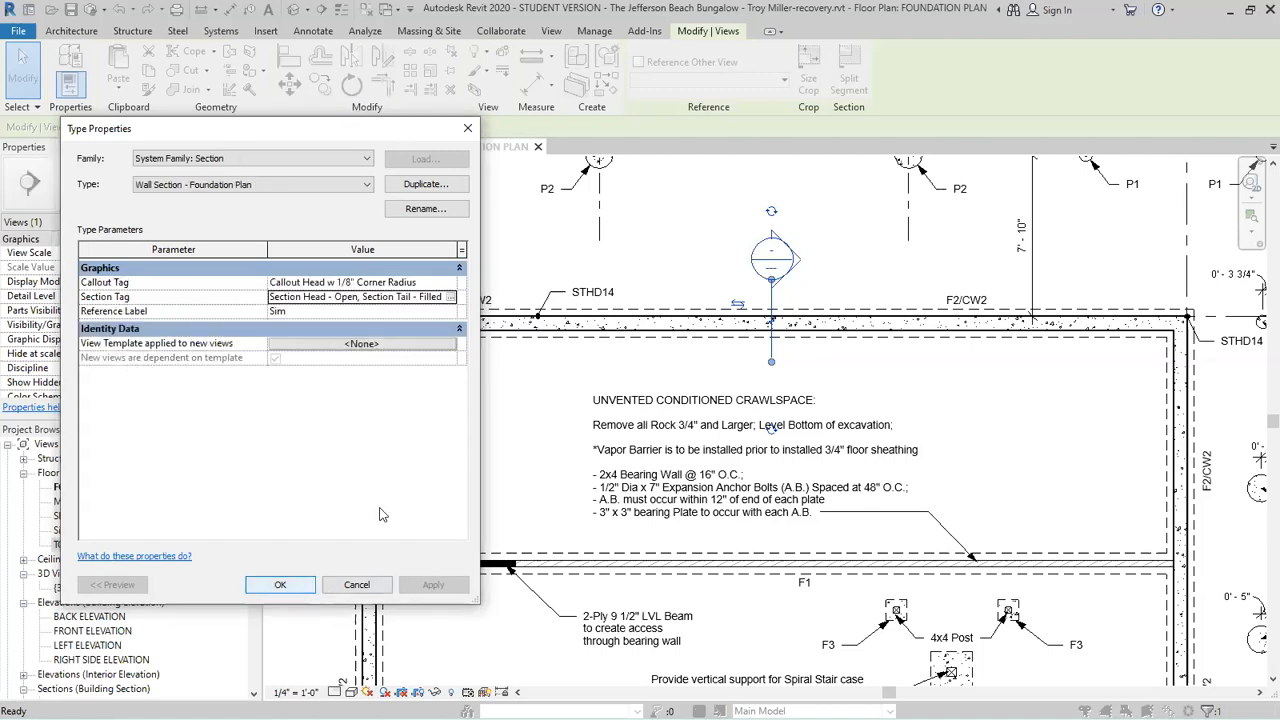
left_click(298, 588)
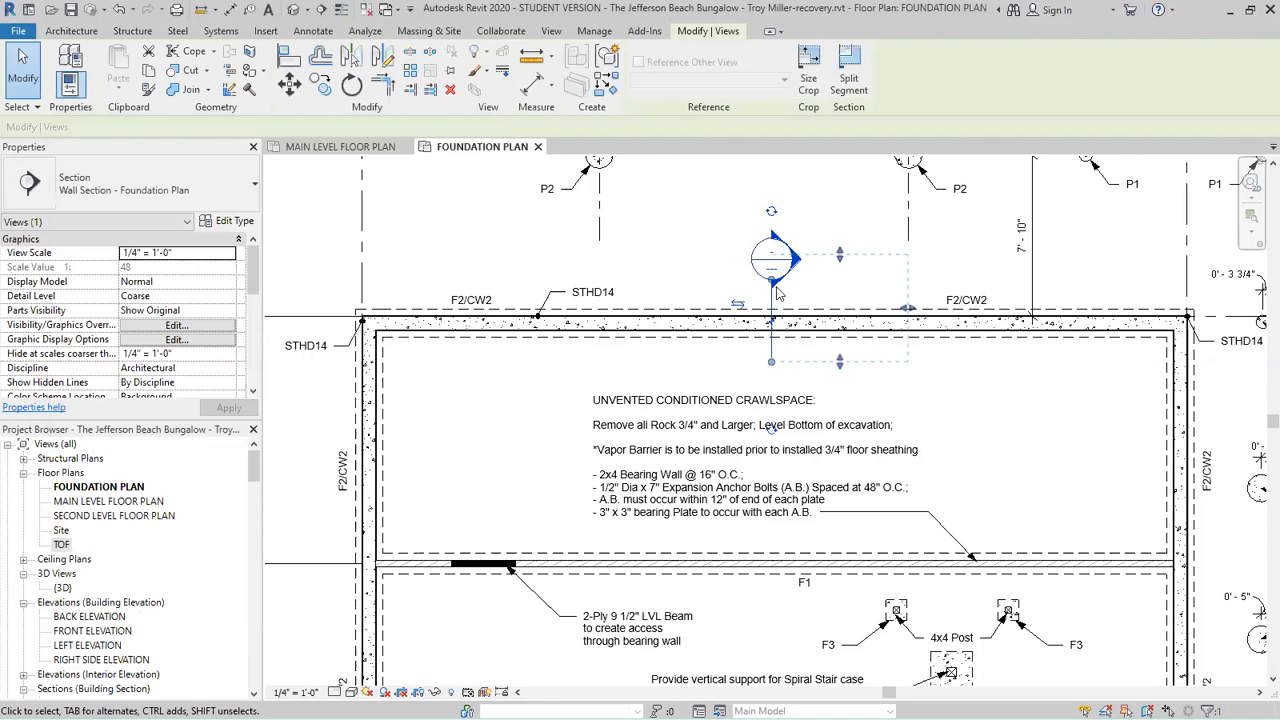
key("Escape")
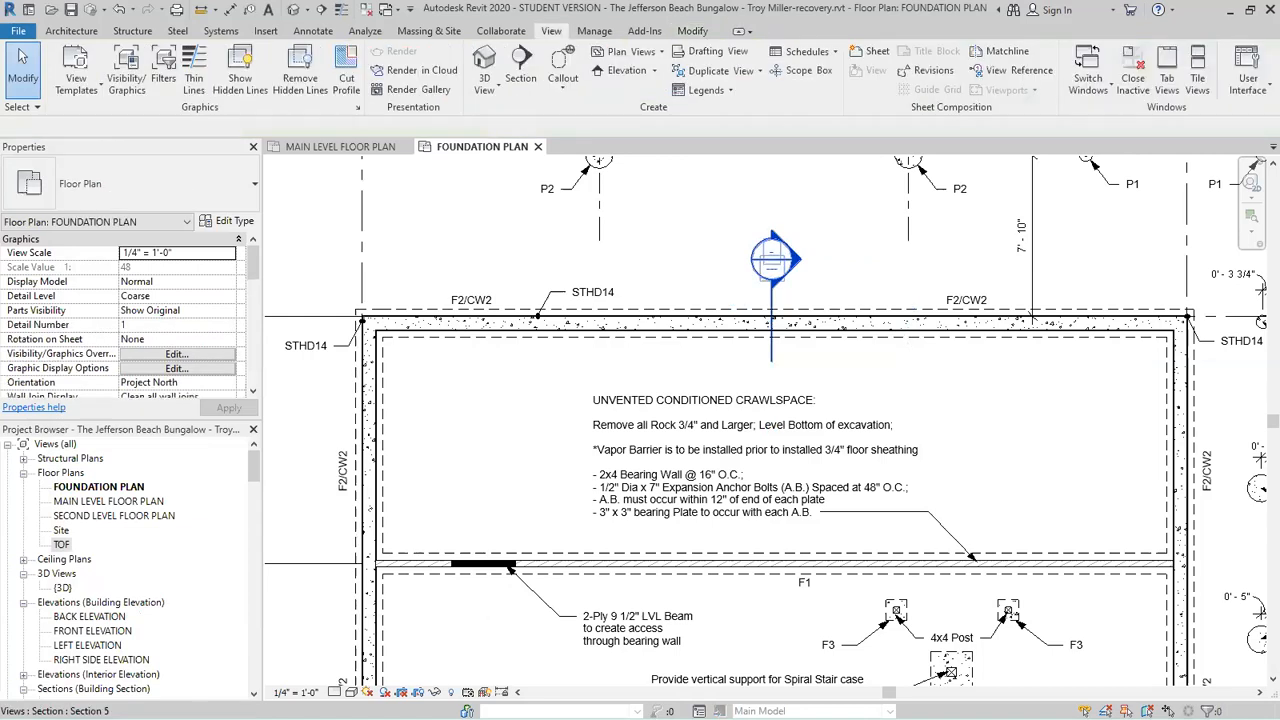
Compare the new section callout on the upper foundation wall with the callouts on the reference sheet and return to Revit.
scroll(766, 422, "down", 2)
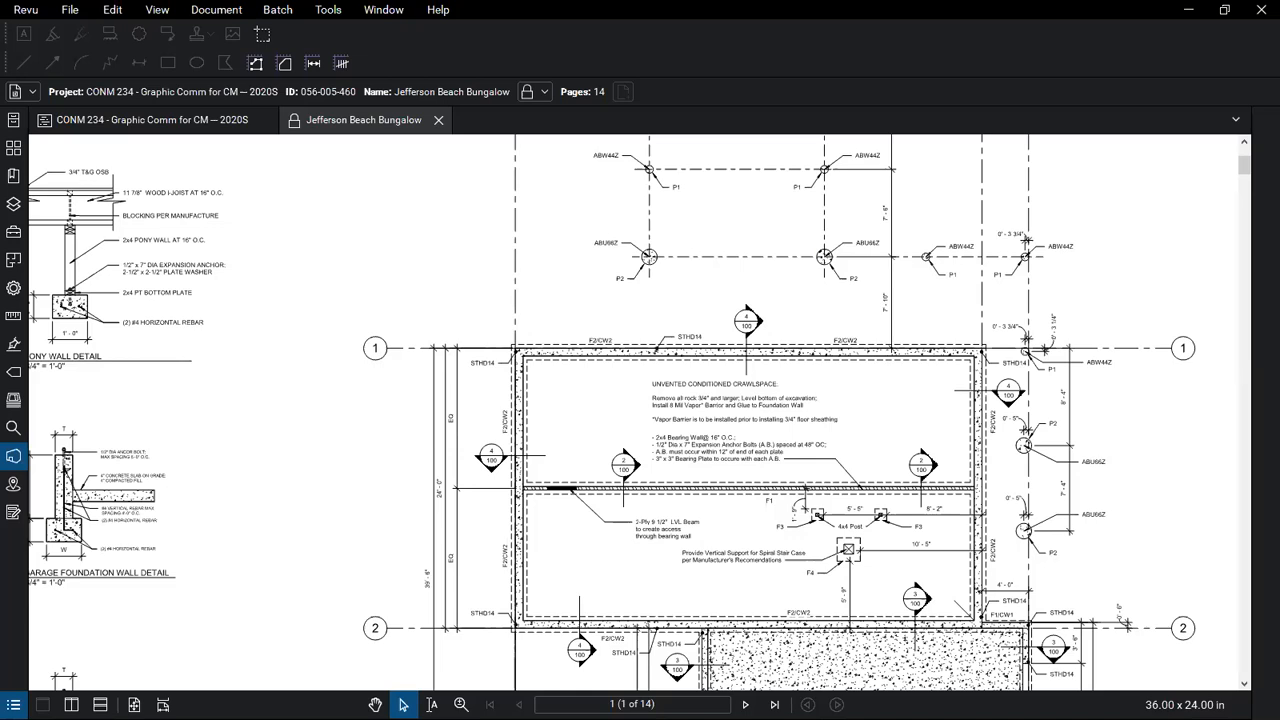
key("alt+Tab")
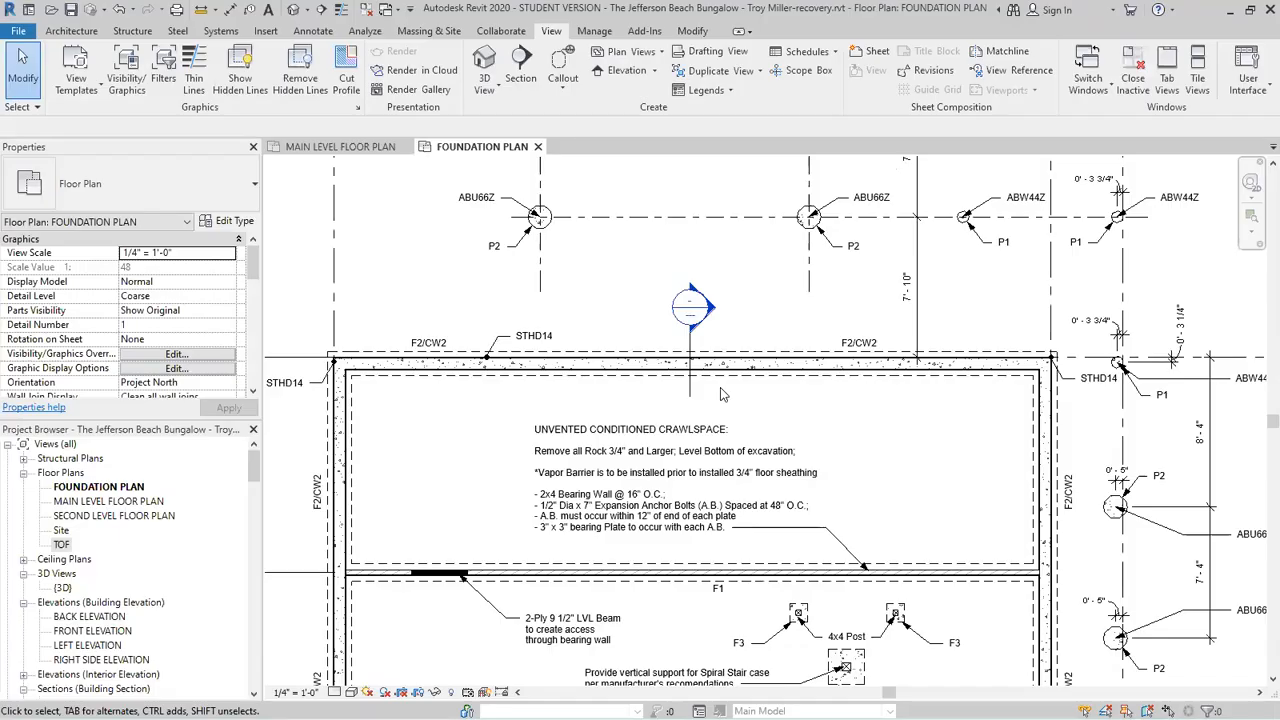
scroll(720, 387, "down", 2)
scroll(724, 356, "up", 3)
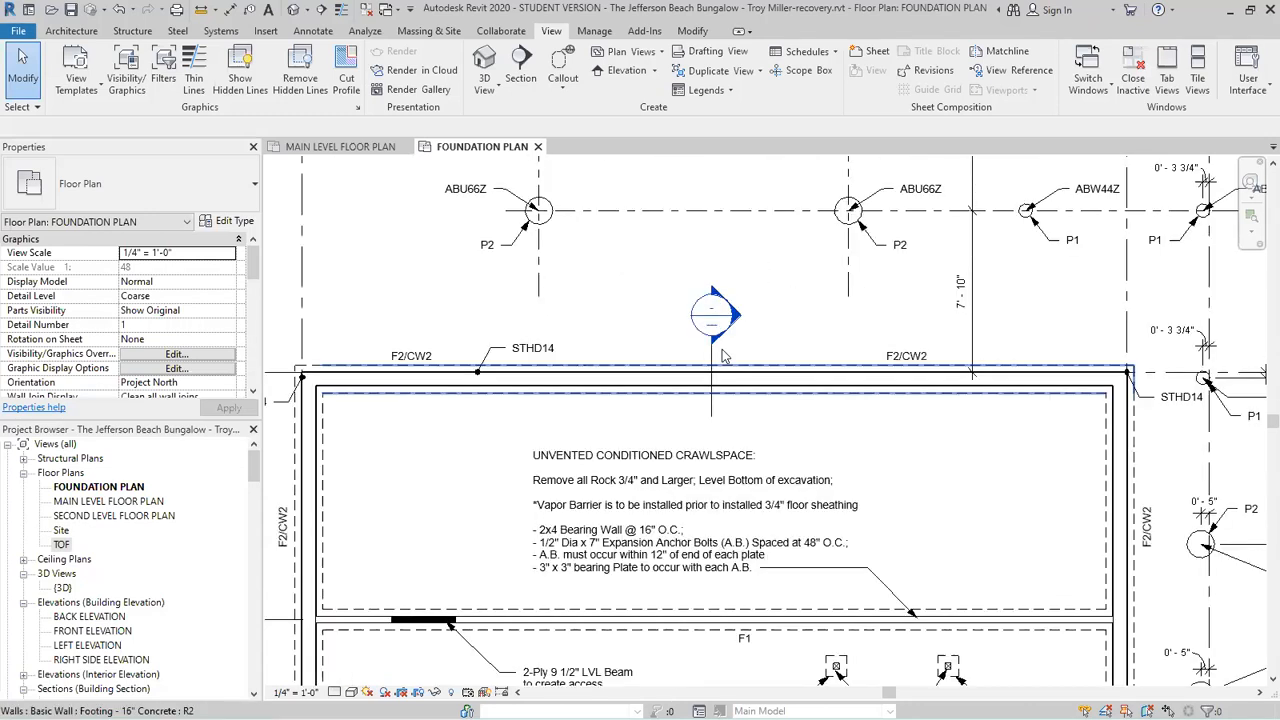
scroll(724, 356, "up", 2)
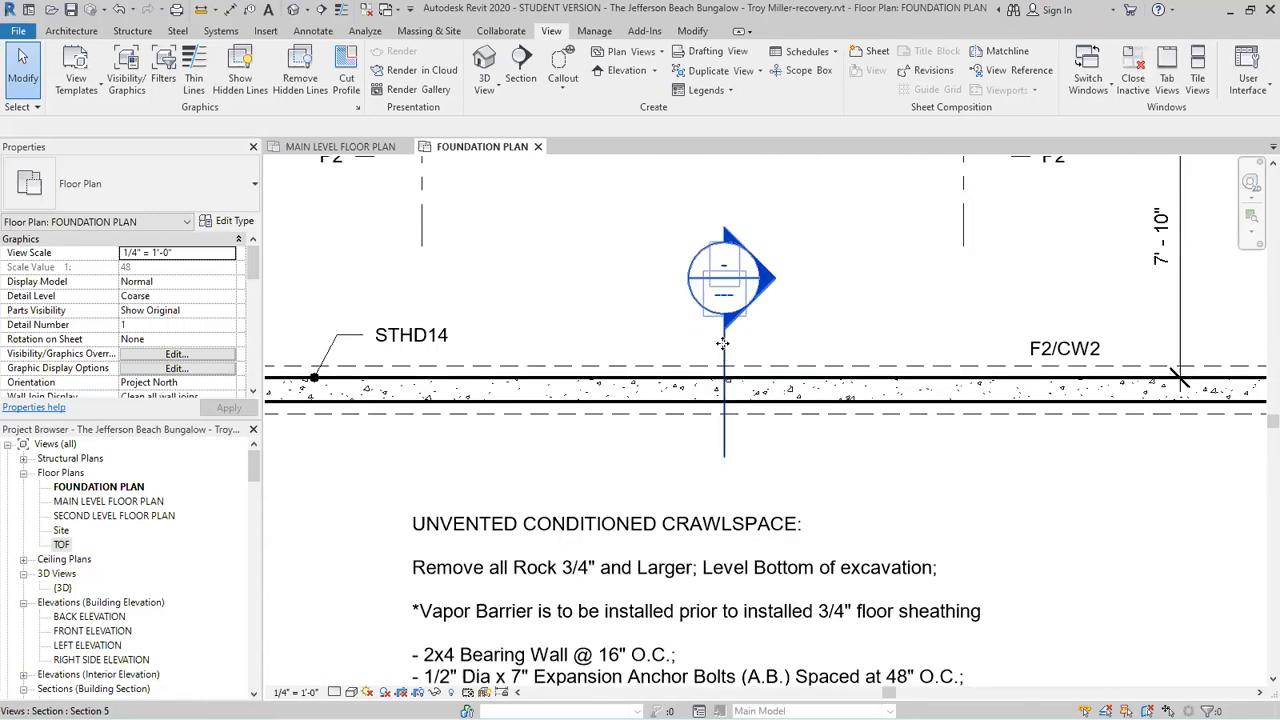
Review the upper wall section's properties and expand the Wall Section - Foundation Plan sections group in the project browser.
left_click(725, 355)
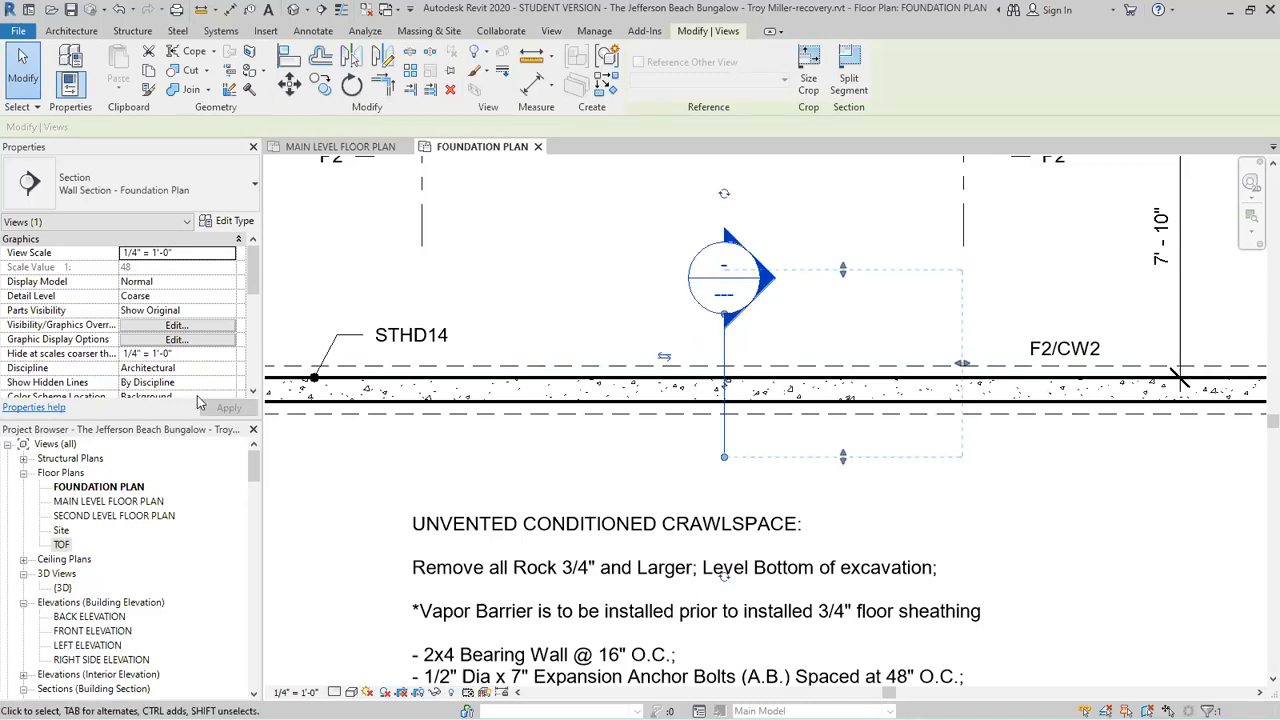
scroll(198, 393, "down", 3)
scroll(189, 577, "down", 3)
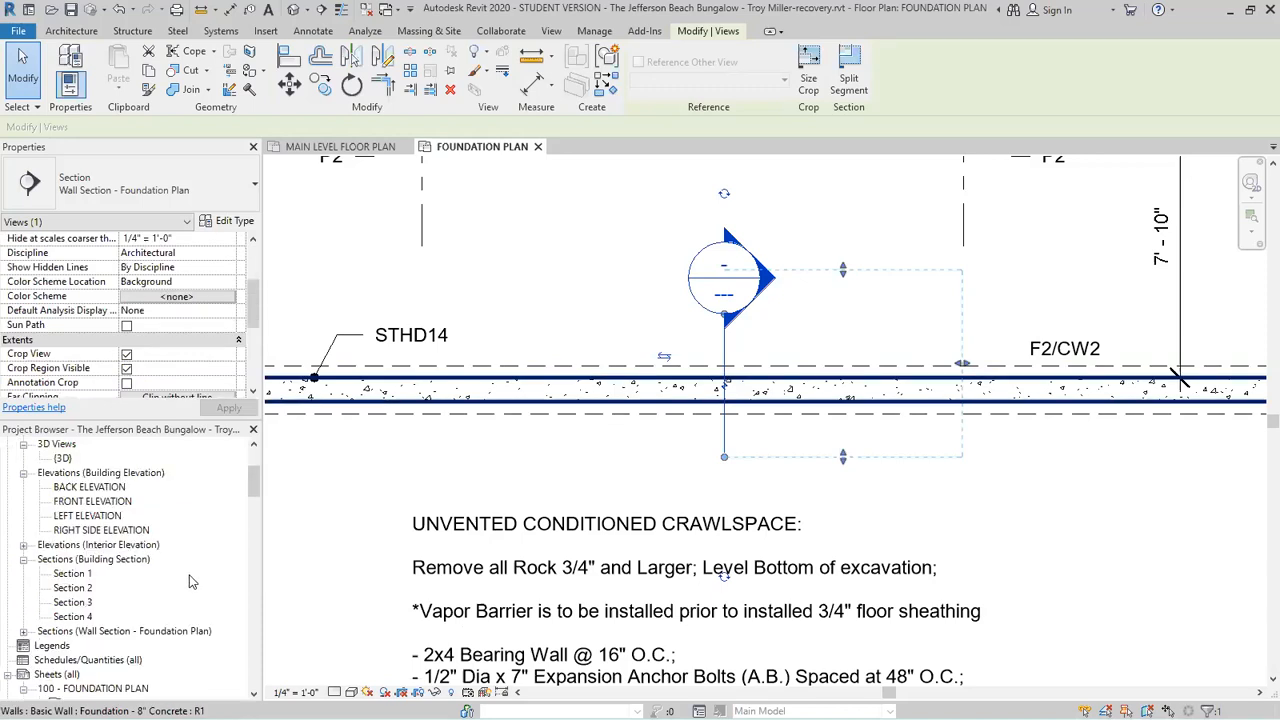
scroll(189, 576, "down", 1)
left_click(584, 448)
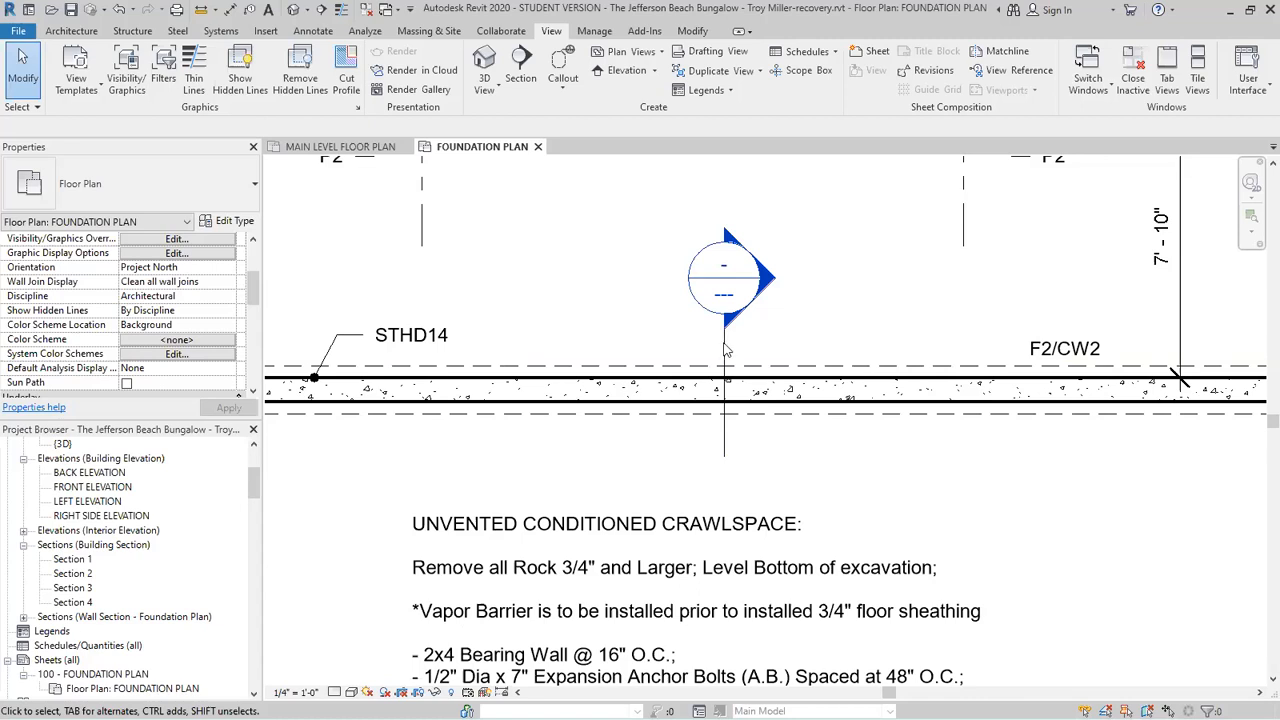
scroll(725, 350, "down", 2)
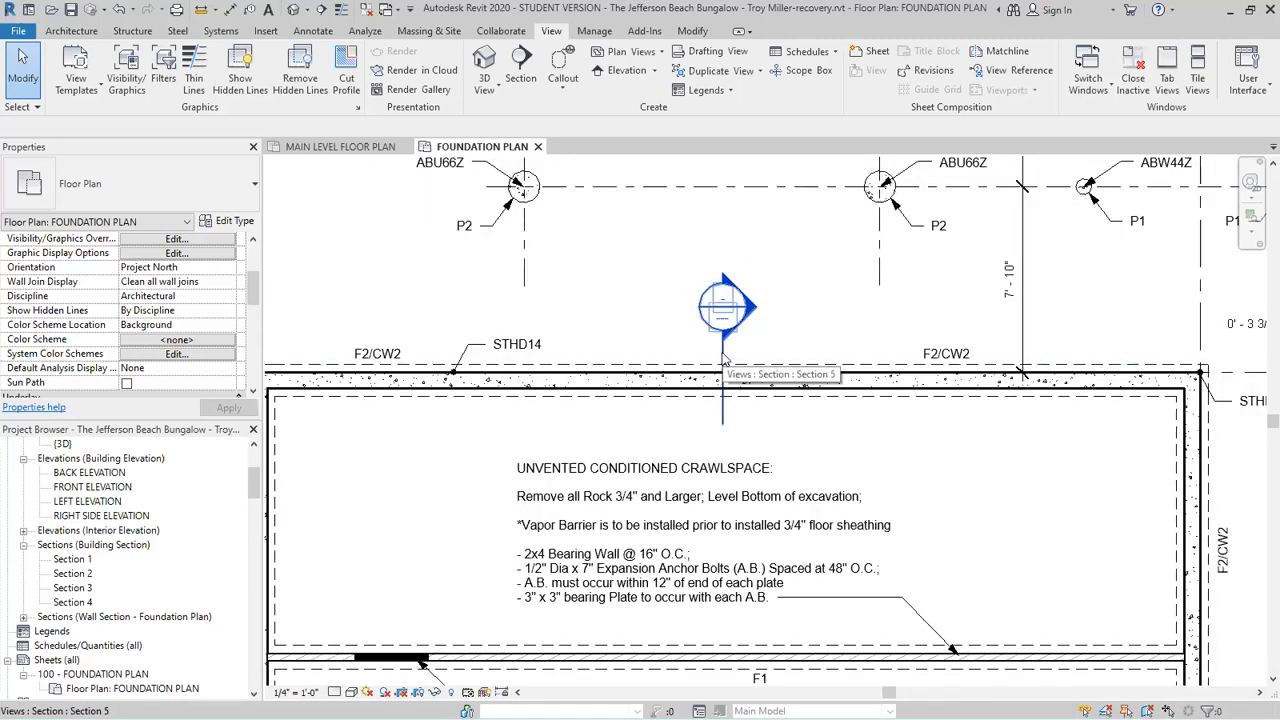
left_click(725, 357)
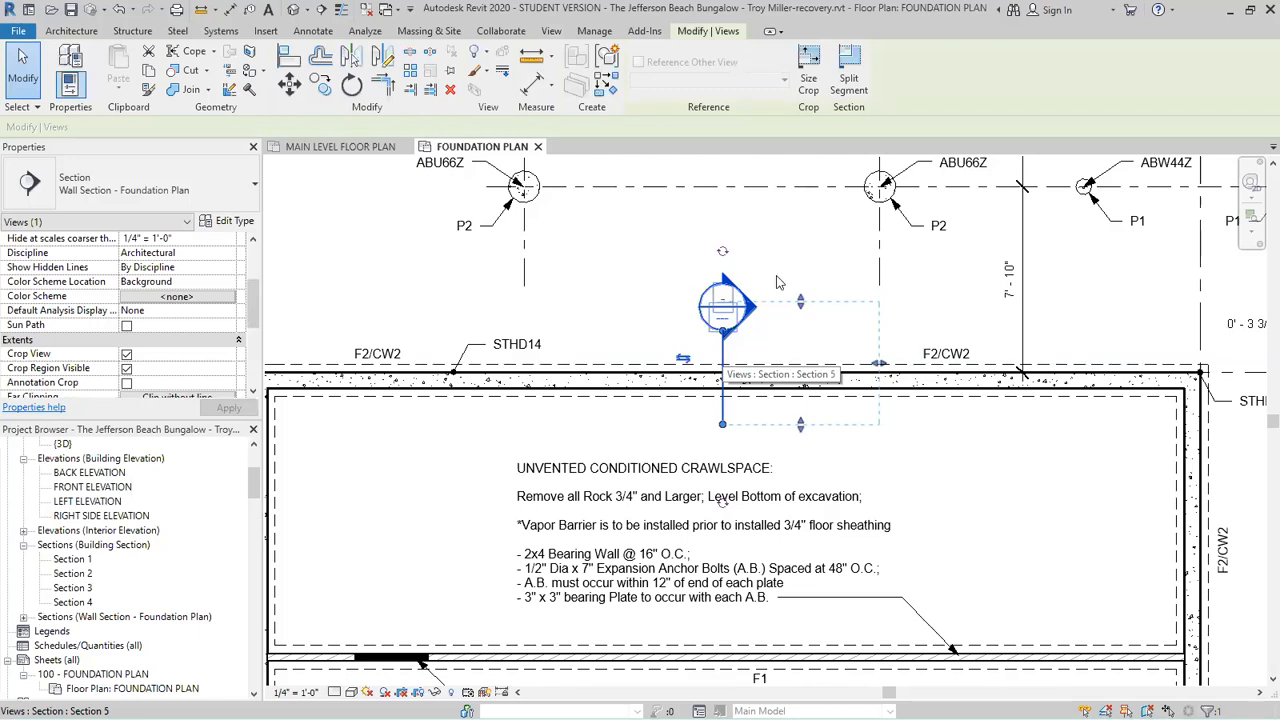
key("Escape")
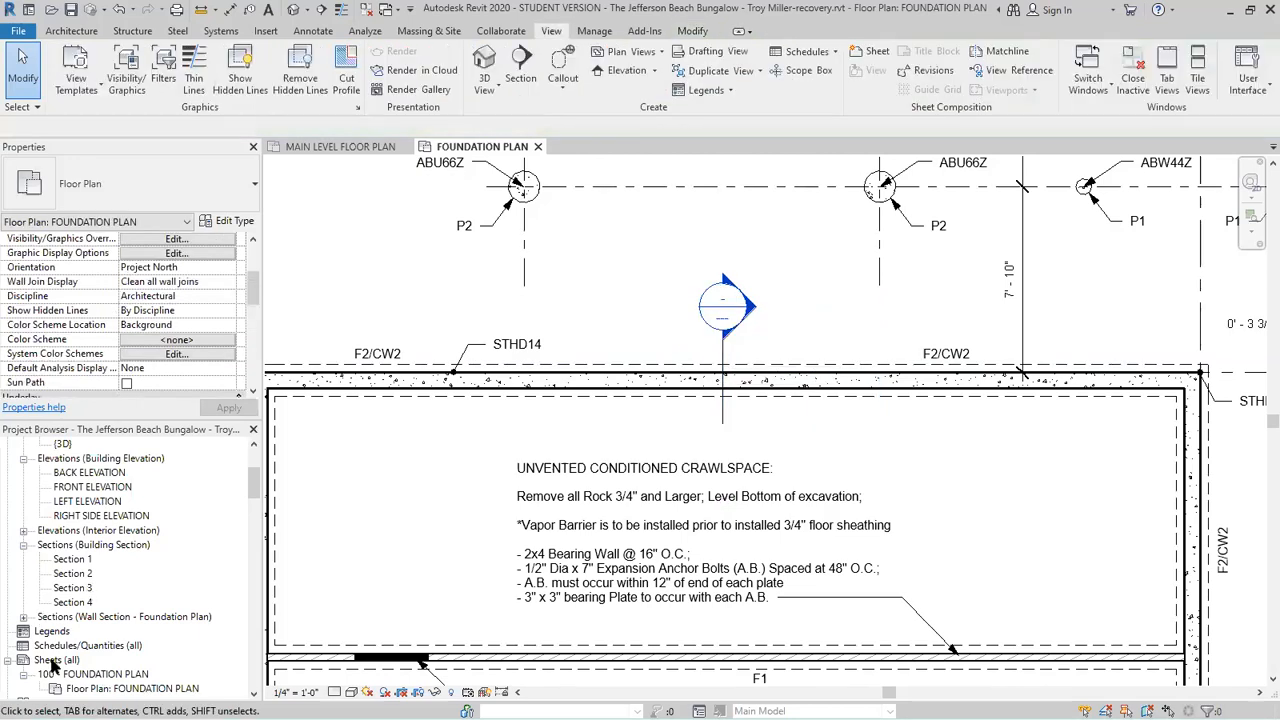
scroll(33, 637, "down", 1)
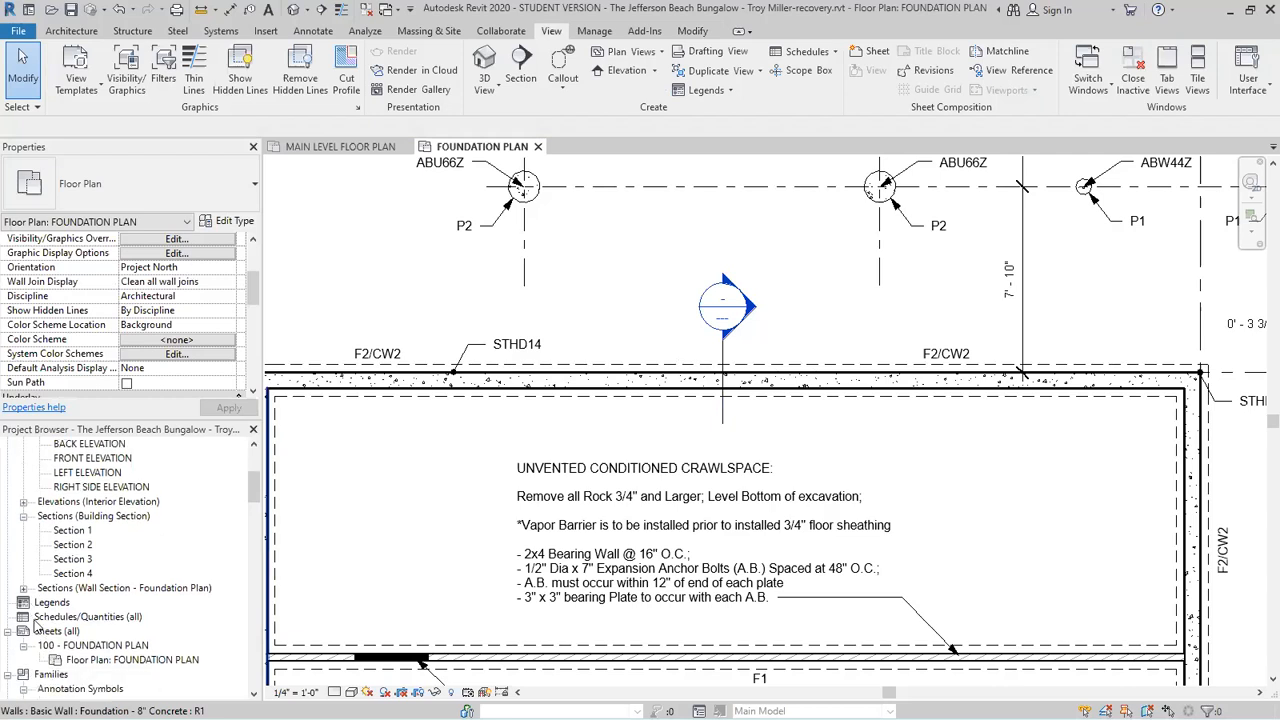
scroll(36, 625, "down", 1)
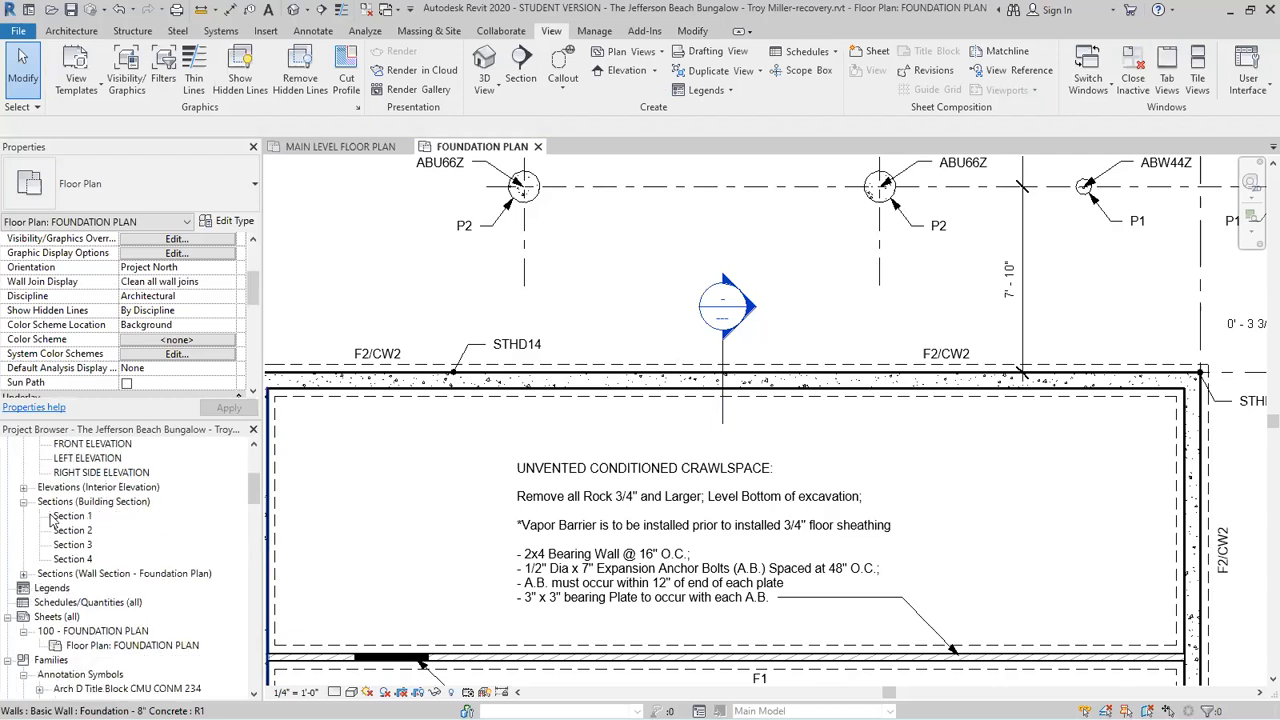
left_click(23, 574)
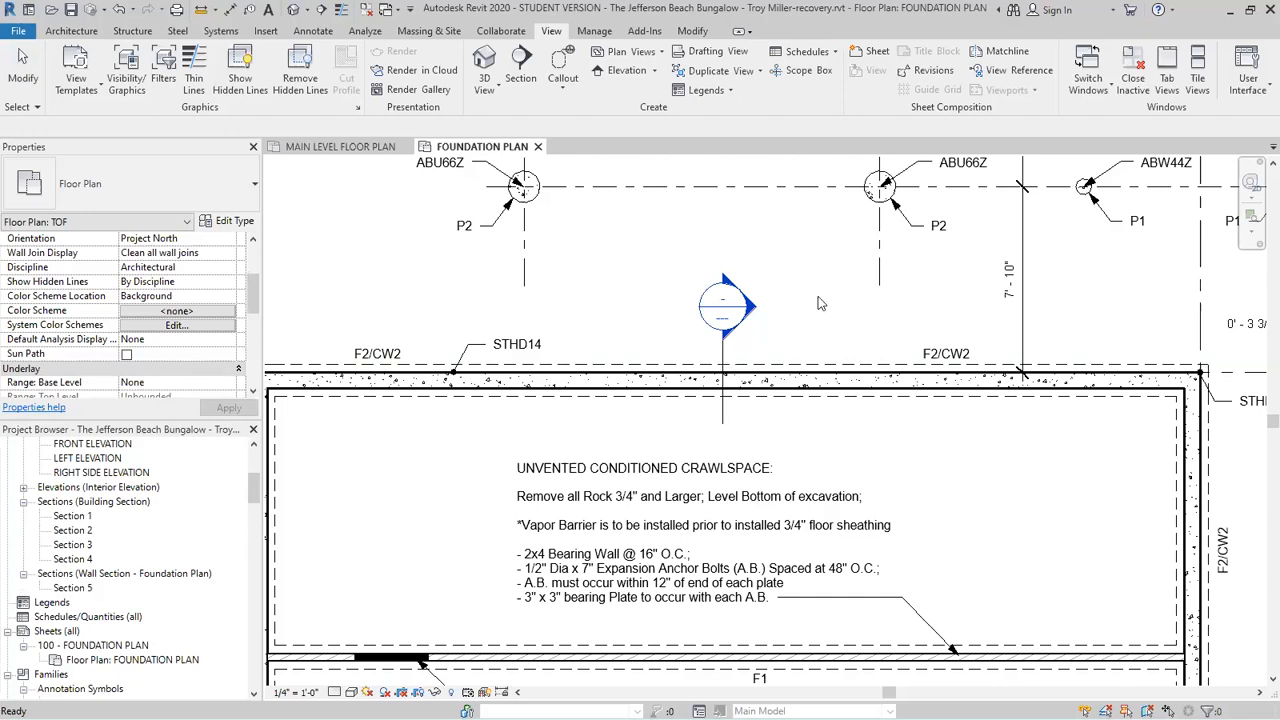
Switch to Revu and examine where the section callouts sit on the reference foundation walls and which way they face.
scroll(808, 300, "down", 3)
scroll(808, 300, "down", 1)
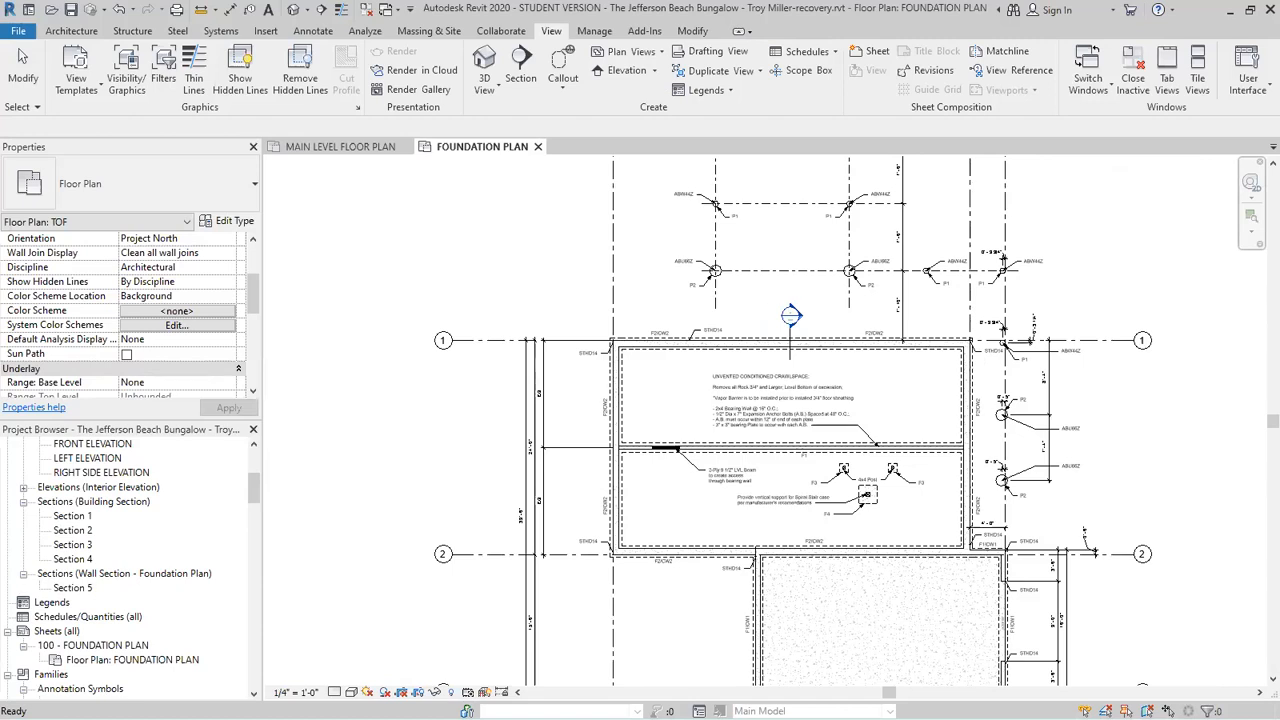
key("alt+Tab")
scroll(532, 475, "up", 1)
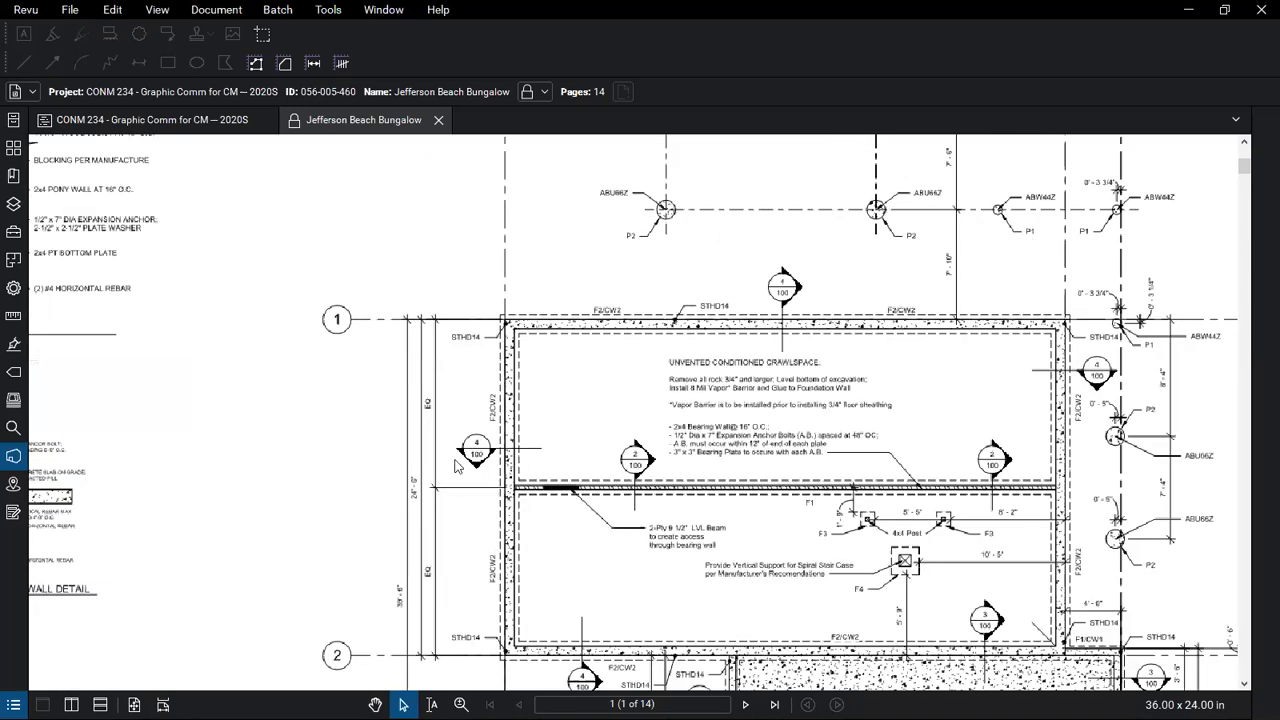
scroll(456, 466, "up", 1)
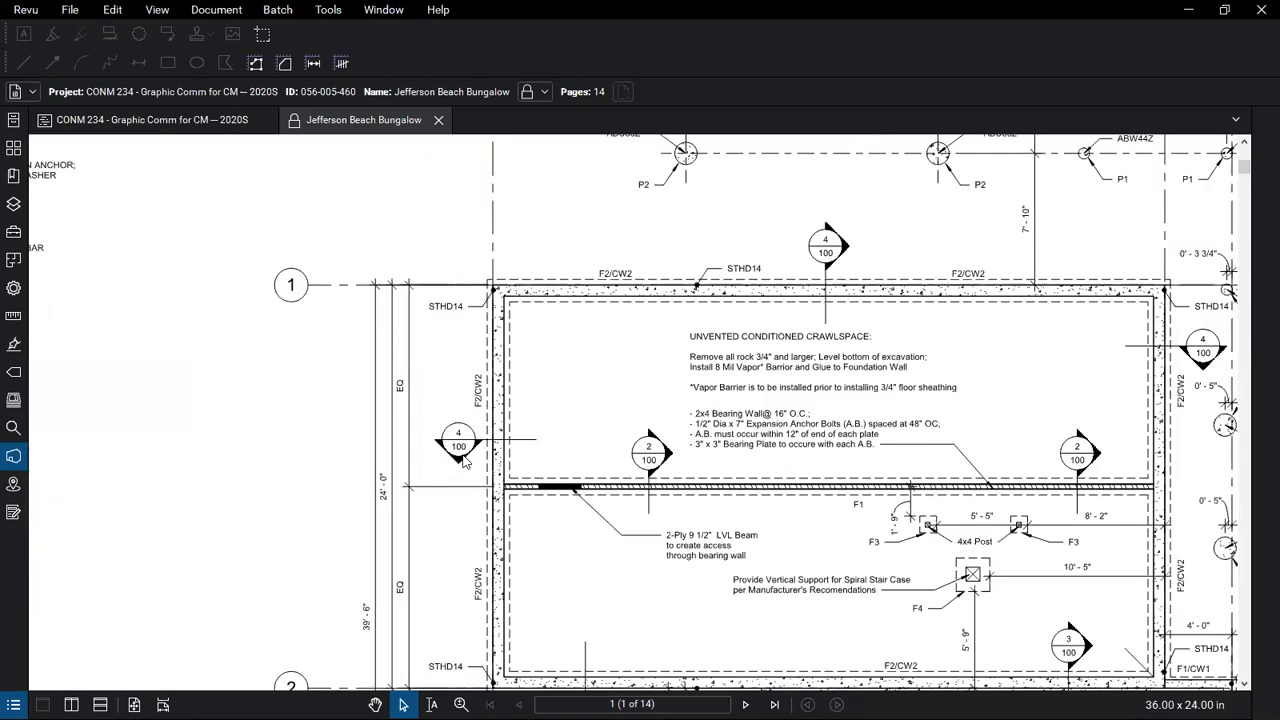
scroll(465, 460, "down", 1)
scroll(570, 450, "down", 1)
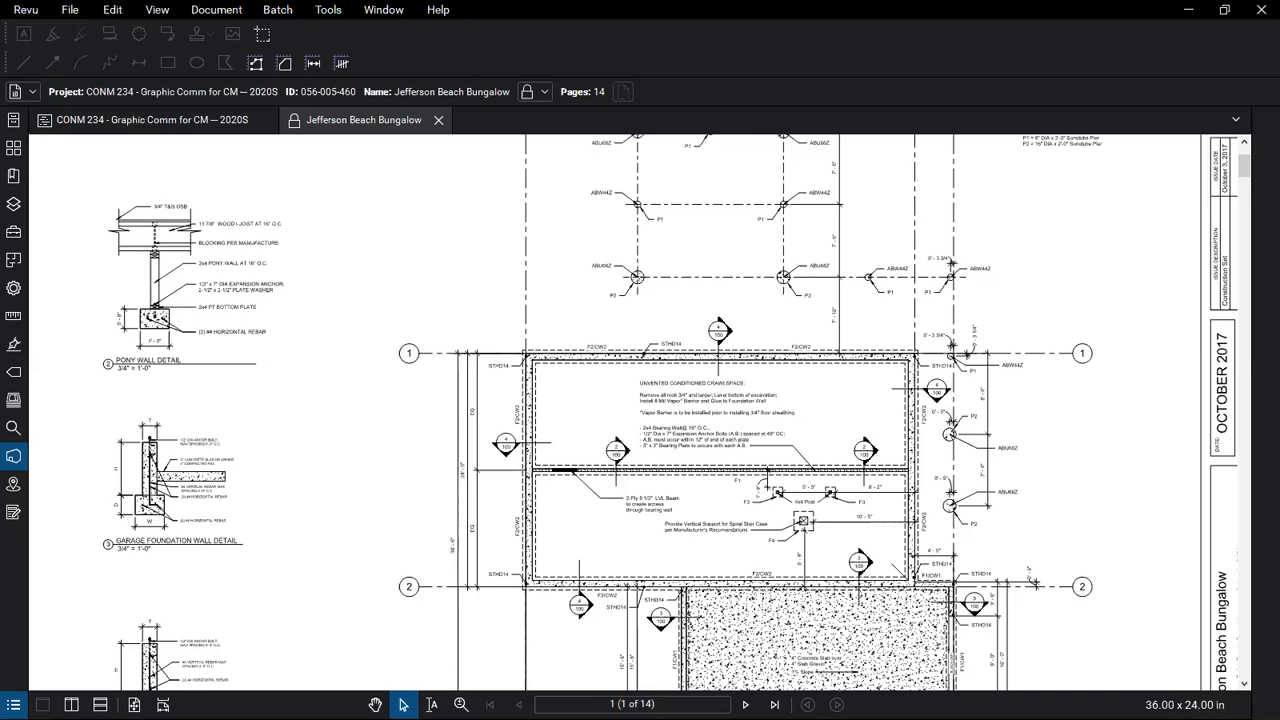
left_click(1188, 10)
Copy the upper wall section horizontally 23' - 6" to just outside the crawlspace's left foundation wall.
scroll(795, 335, "up", 2)
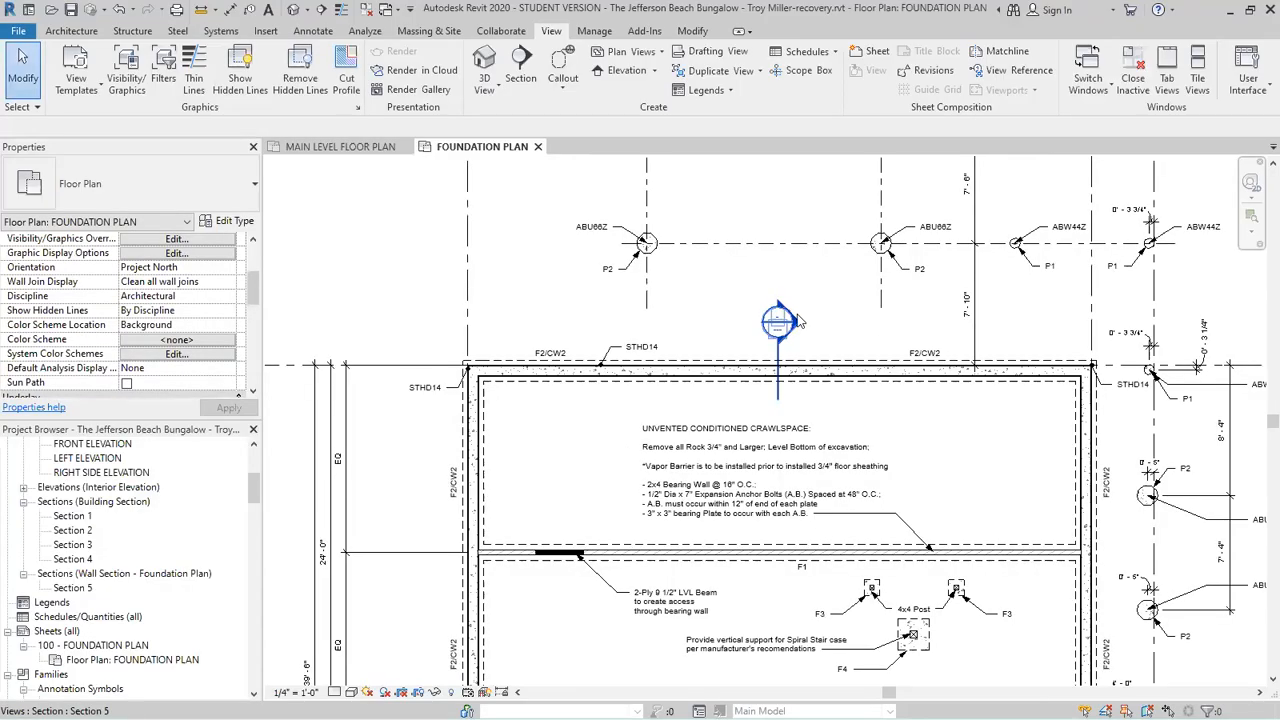
scroll(895, 370, "up", 2)
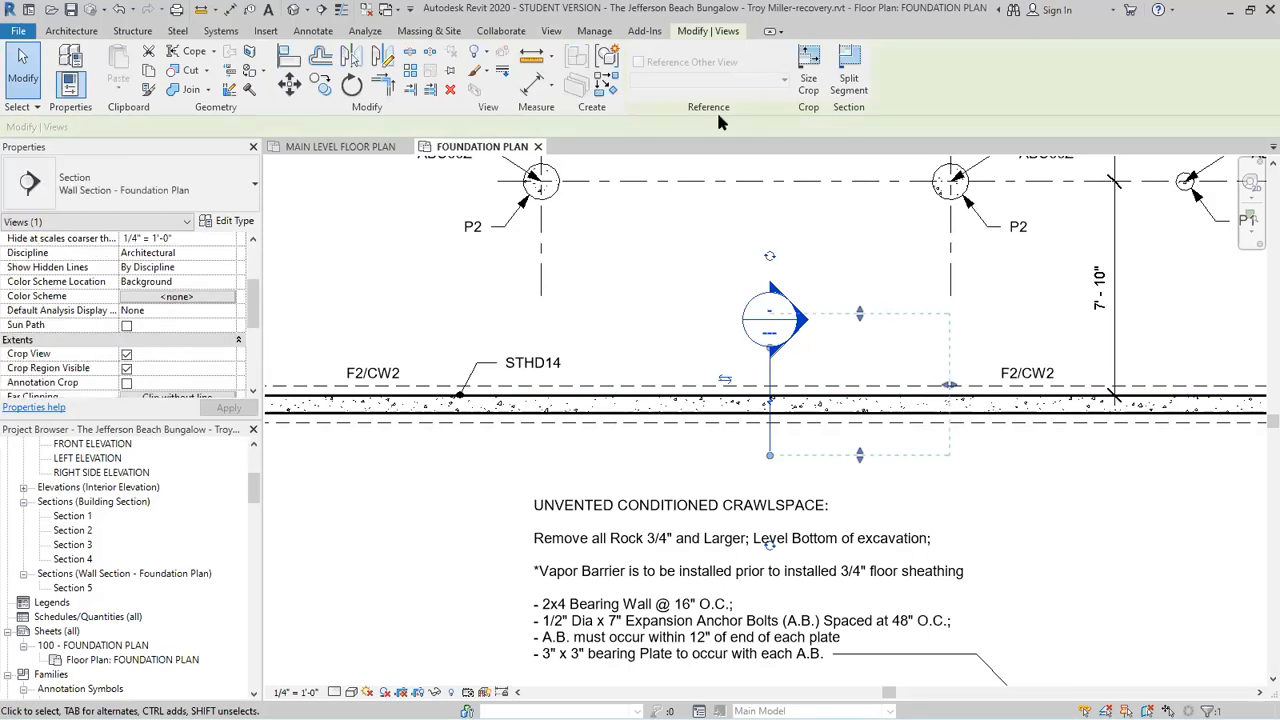
left_click(320, 88)
left_click(779, 388)
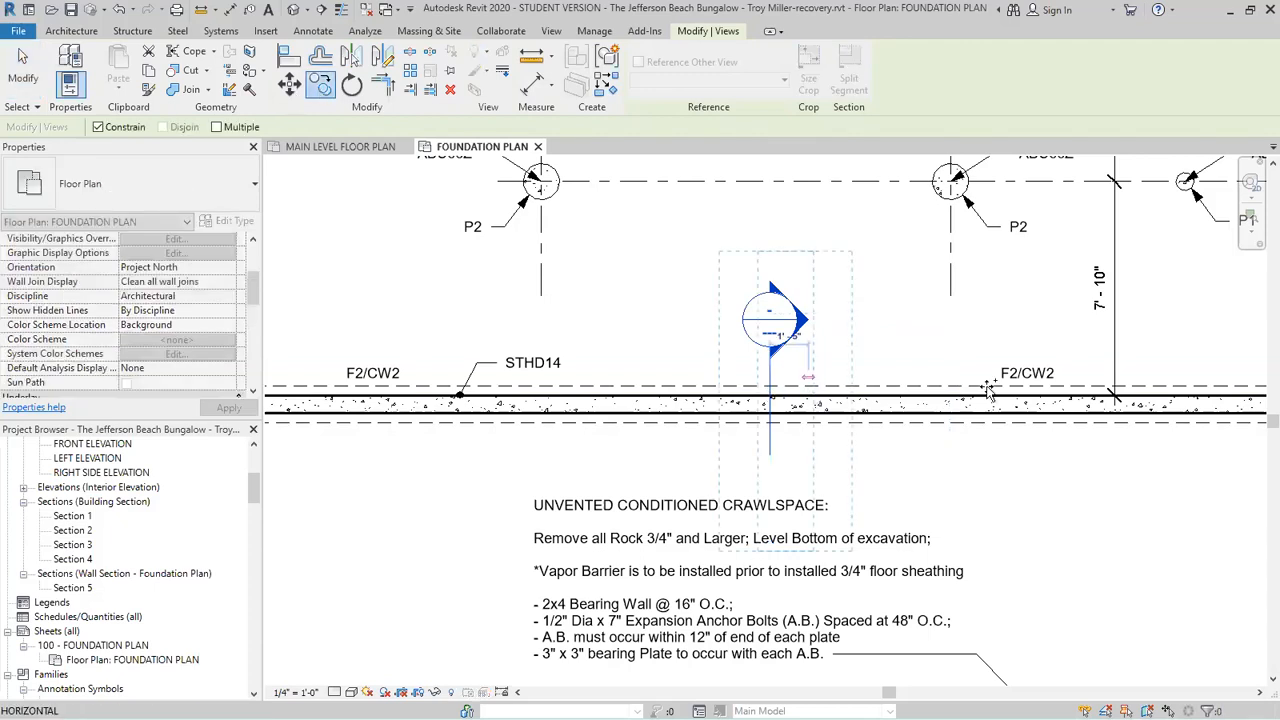
scroll(622, 452, "down", 3)
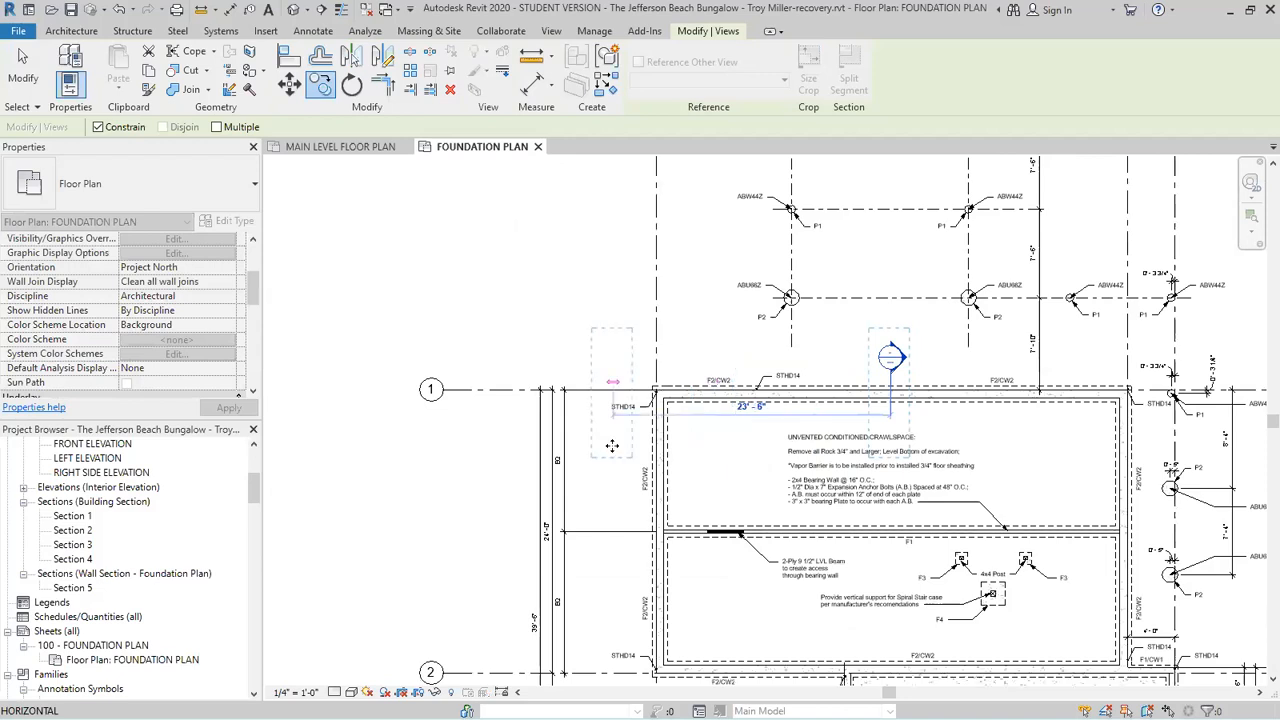
left_click(612, 445)
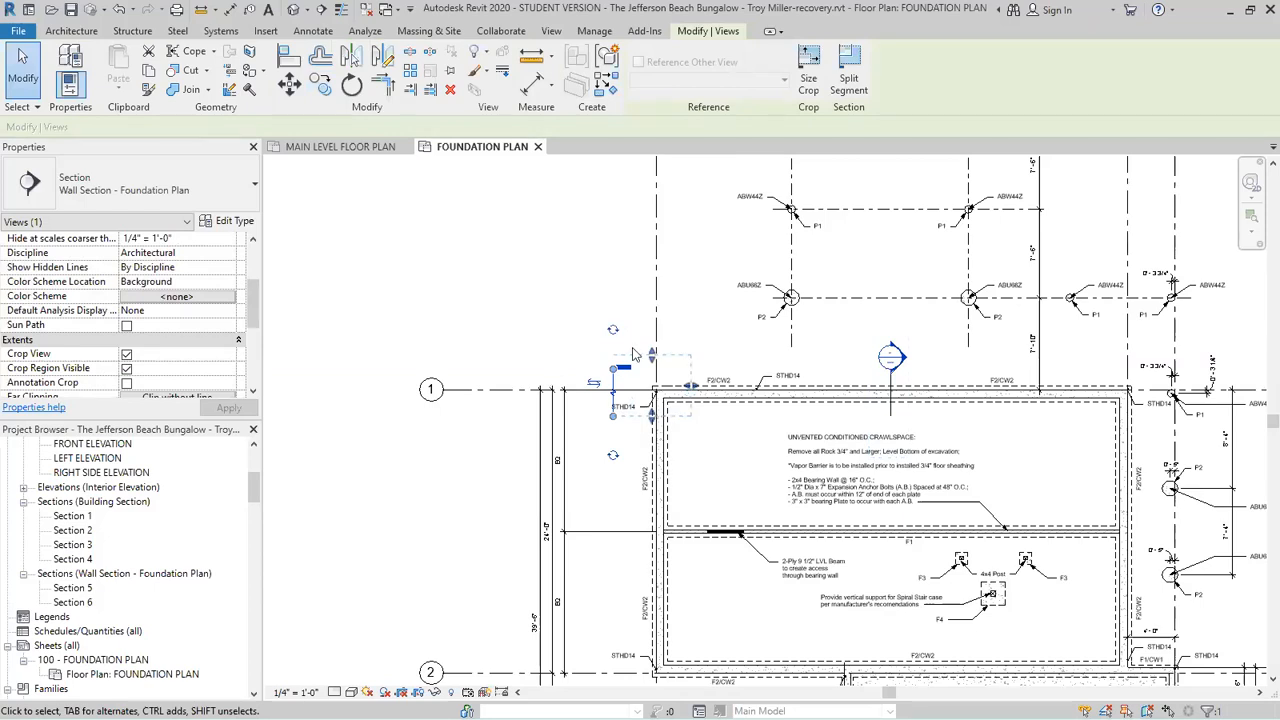
Cycle the copied section's head symbol to the filled circular section head.
scroll(607, 354, "up", 1)
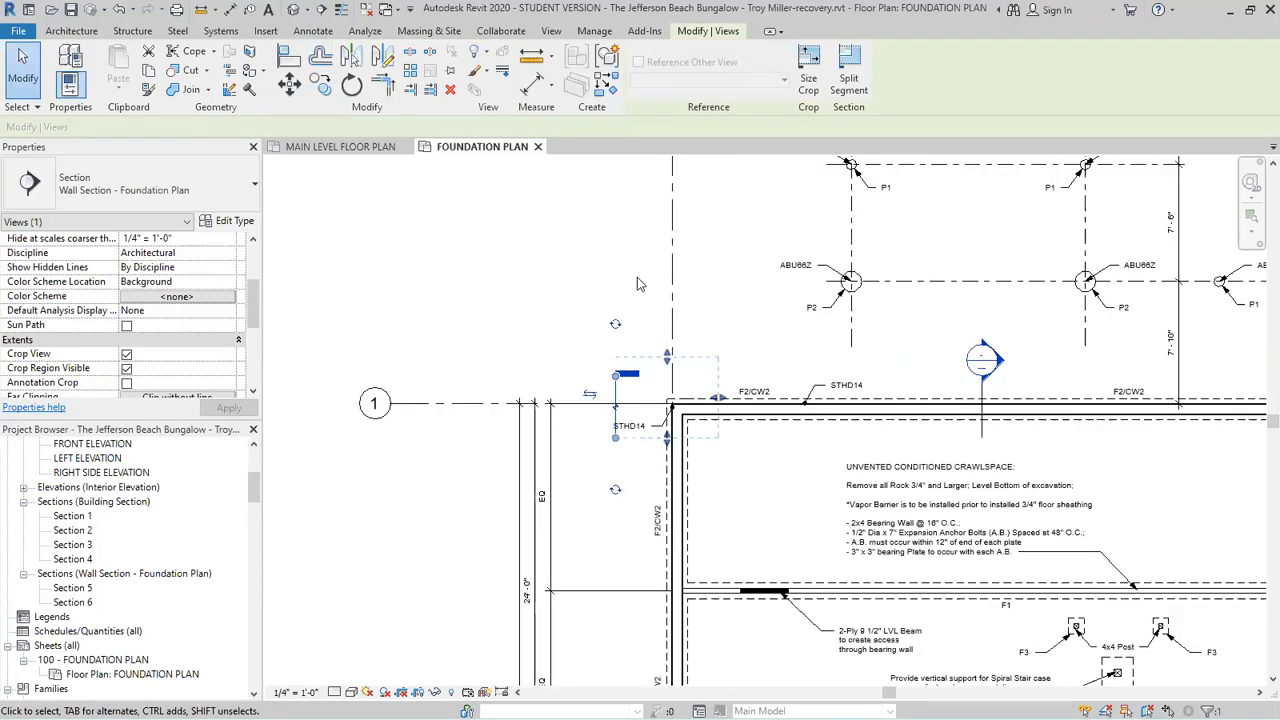
scroll(637, 290, "up", 2)
key("Escape")
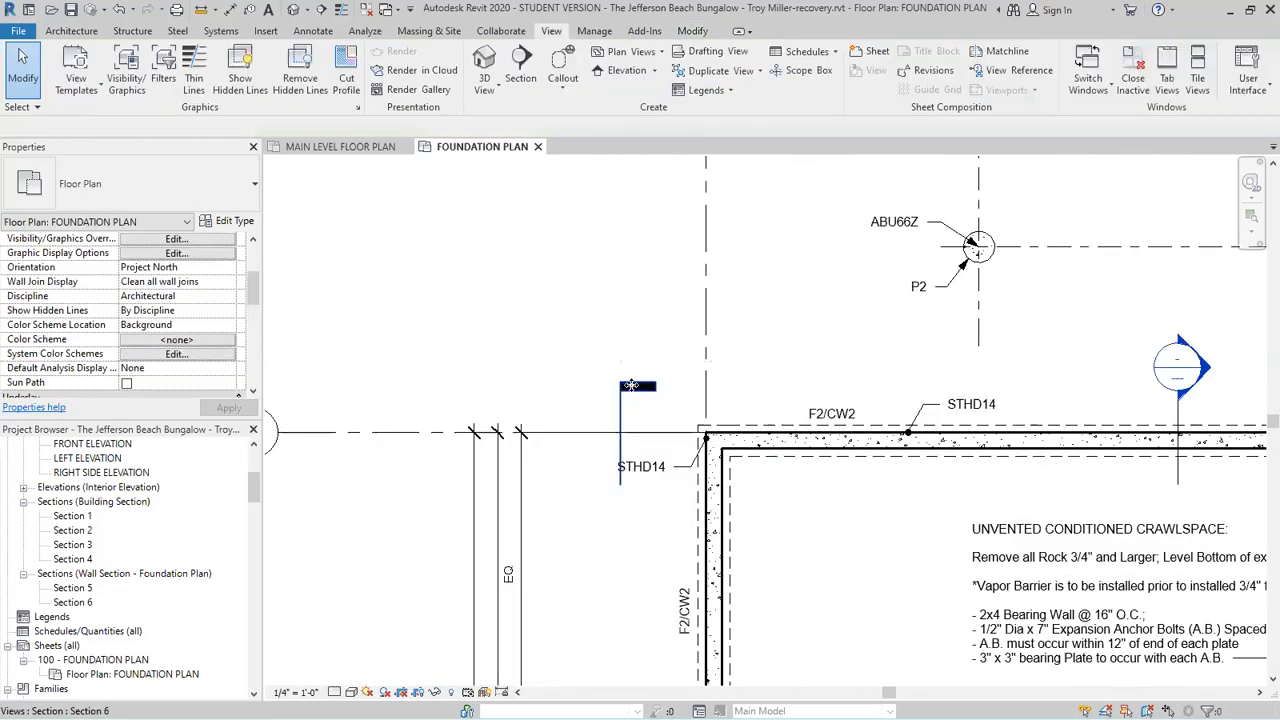
left_click(614, 314)
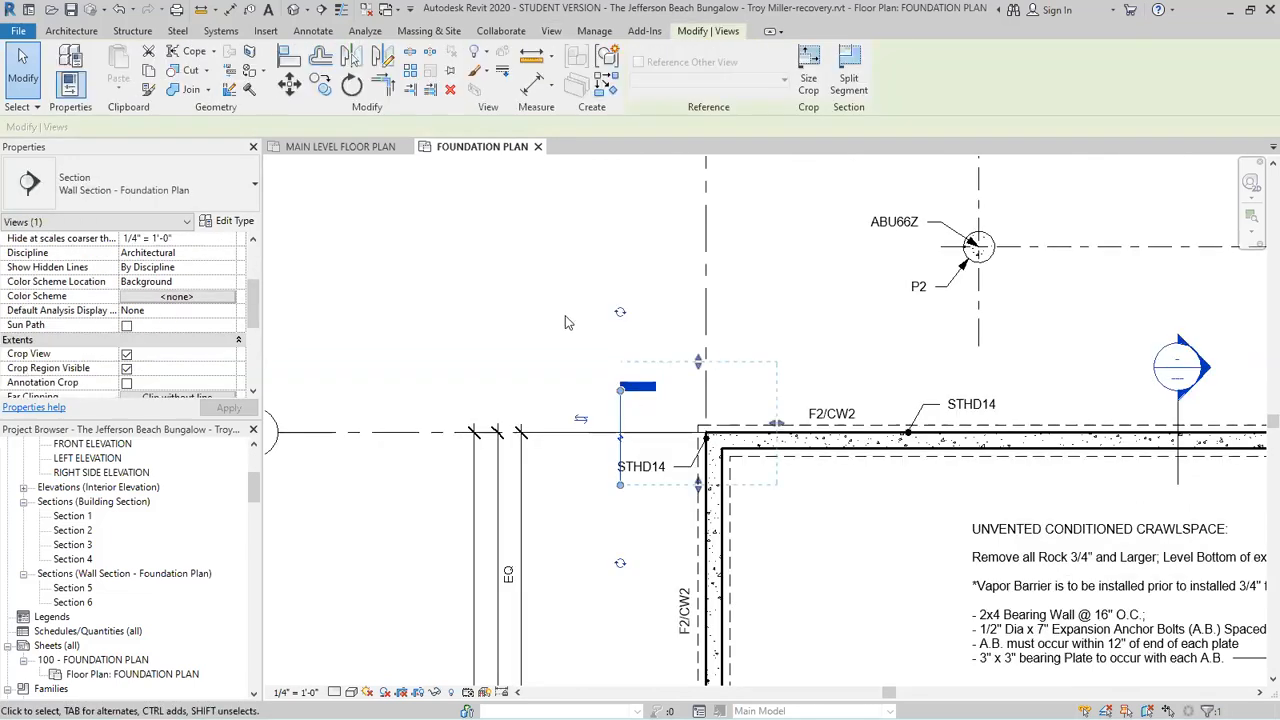
left_click(620, 316)
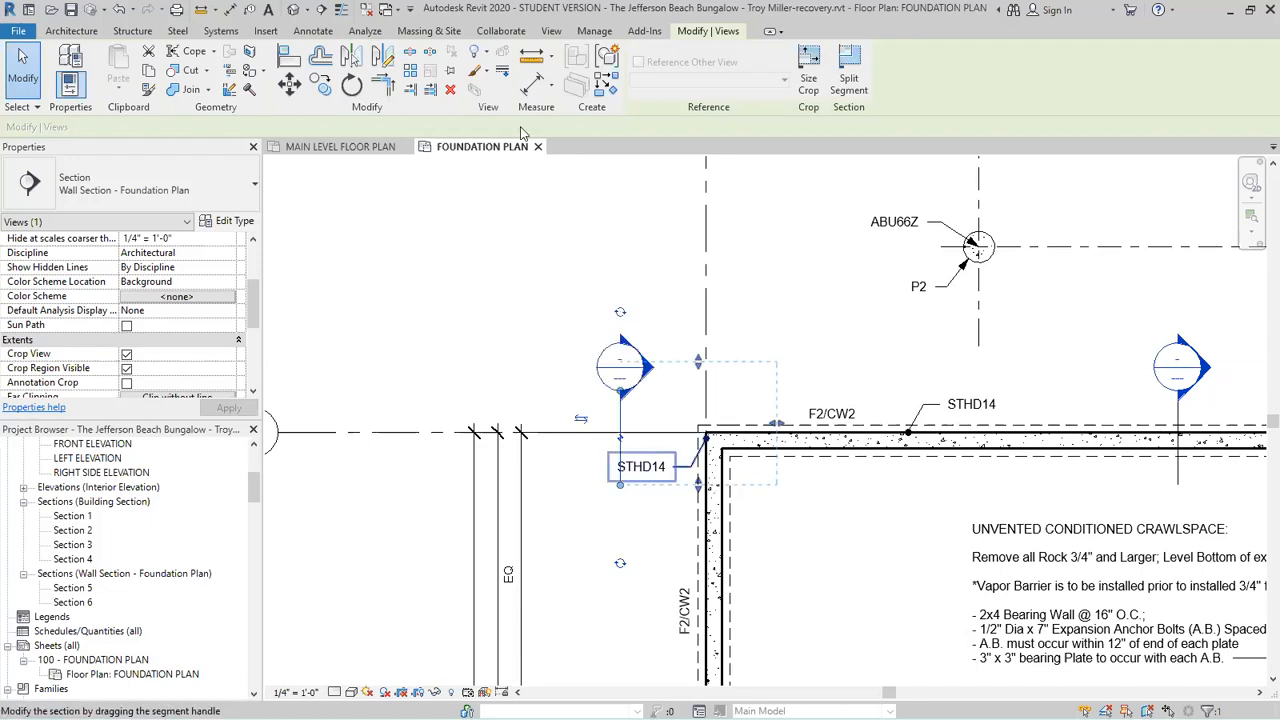
left_click(353, 86)
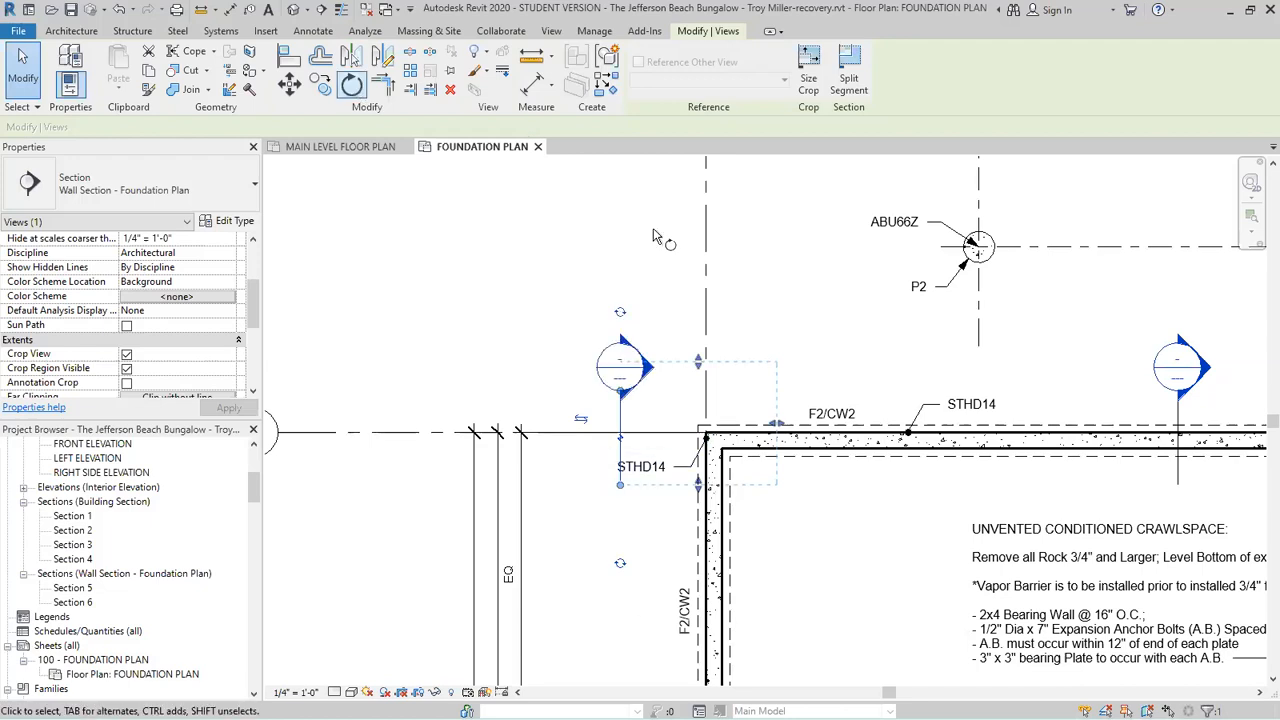
left_click(405, 372)
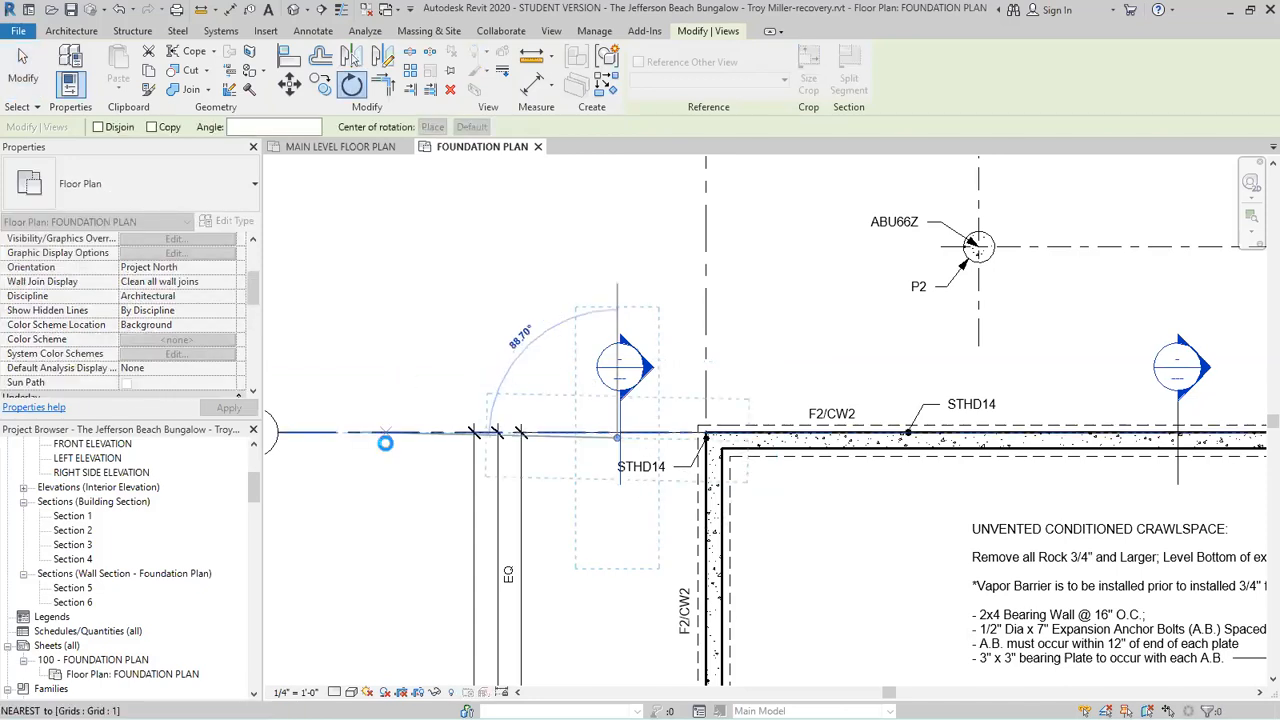
left_click(436, 362)
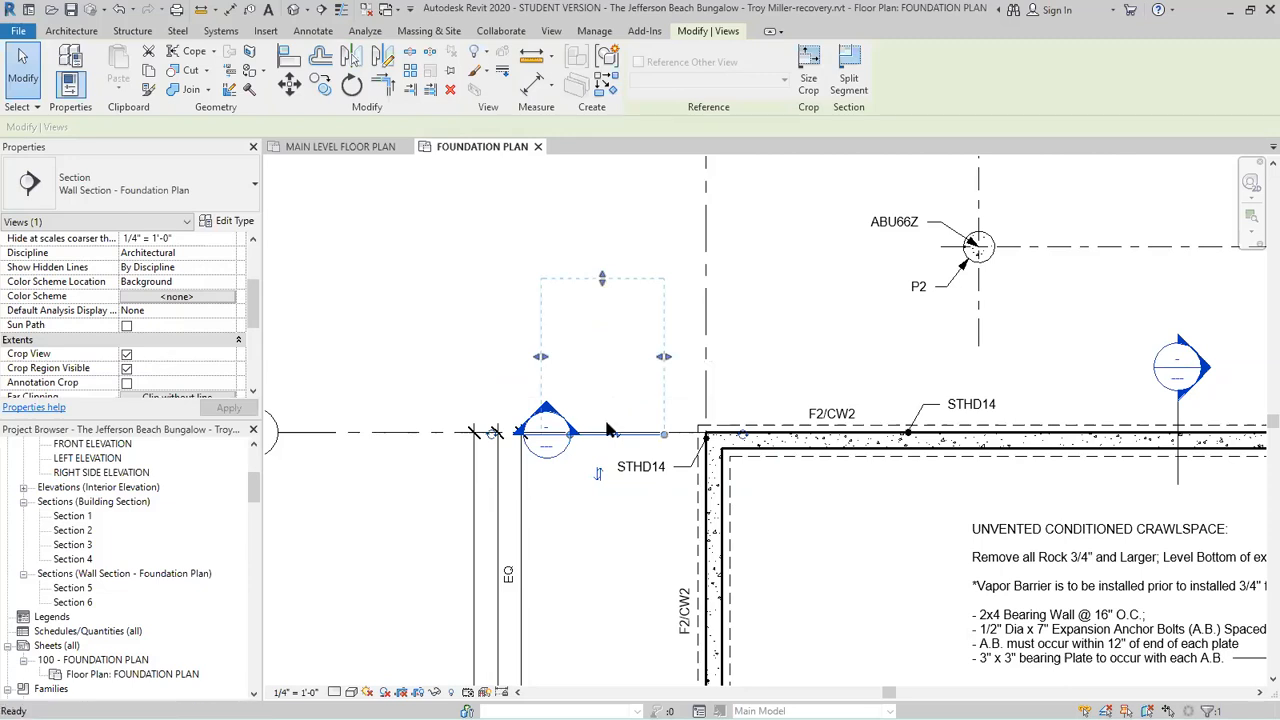
key("ctrl+z")
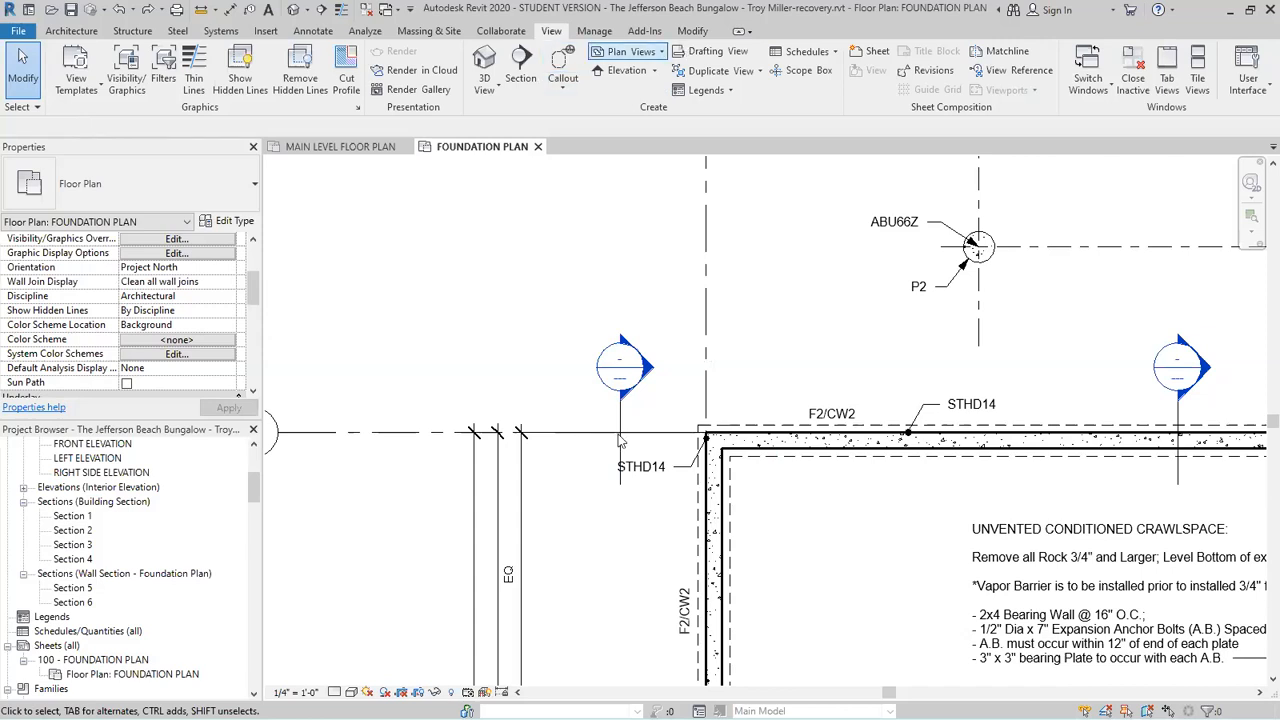
Rotate the copied section 90° counterclockwise so its line runs horizontally with the head on the outer side.
left_click(360, 84)
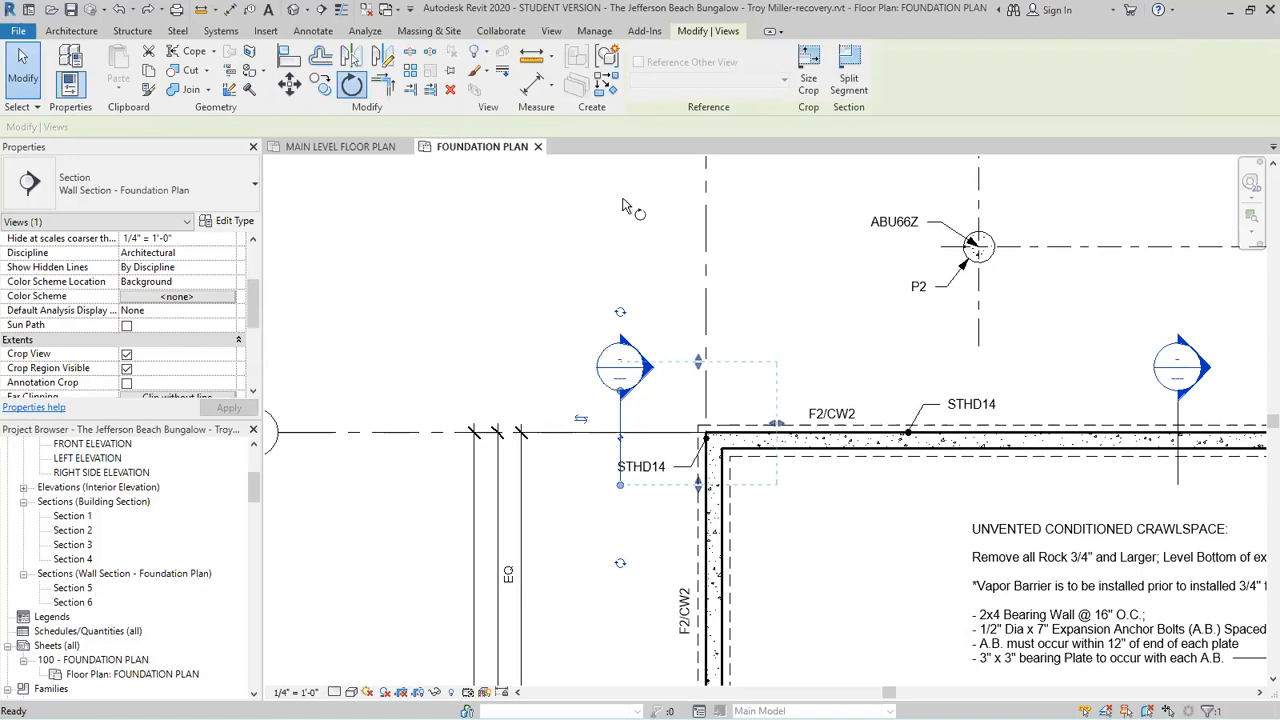
left_click(346, 430)
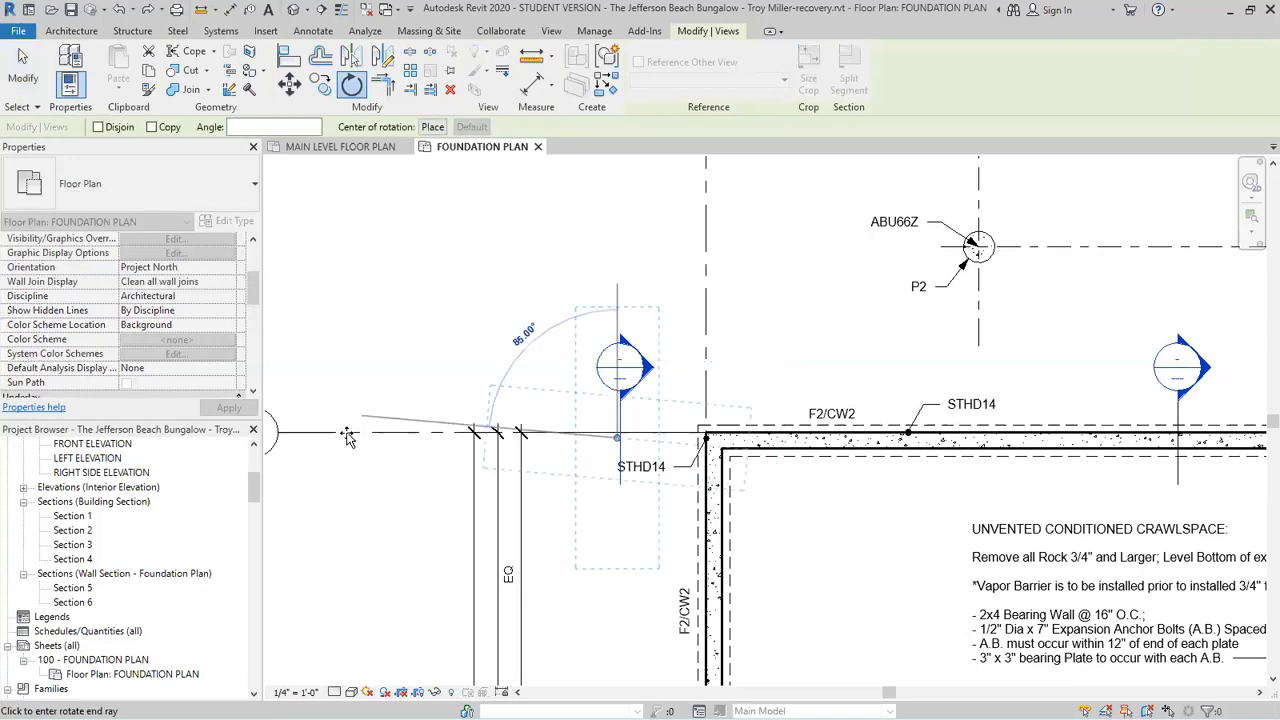
left_click(347, 432)
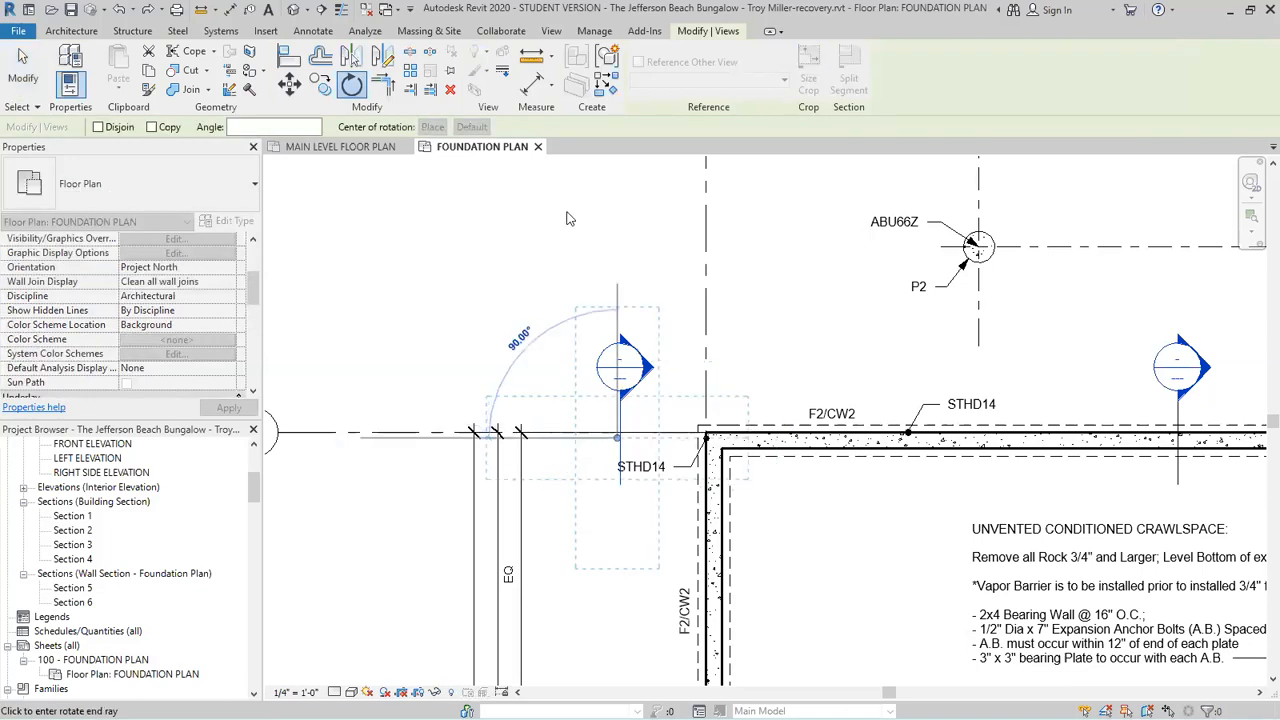
Move the rotated section down across the left foundation wall, just above the interior bearing wall, keeping its head outside.
scroll(587, 370, "down", 2)
mouse_move(592, 363)
left_mouse_down()
mouse_move(620, 513)
mouse_move(663, 524)
left_mouse_up()
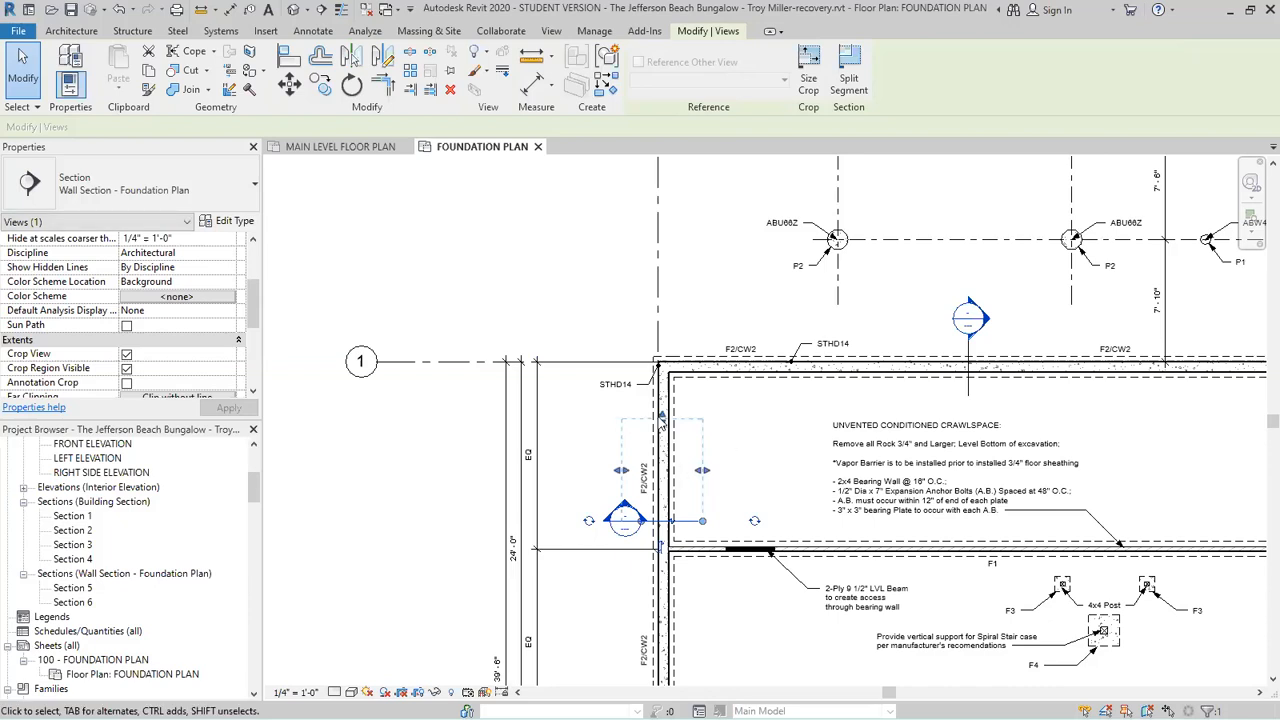
scroll(790, 488, "up", 2)
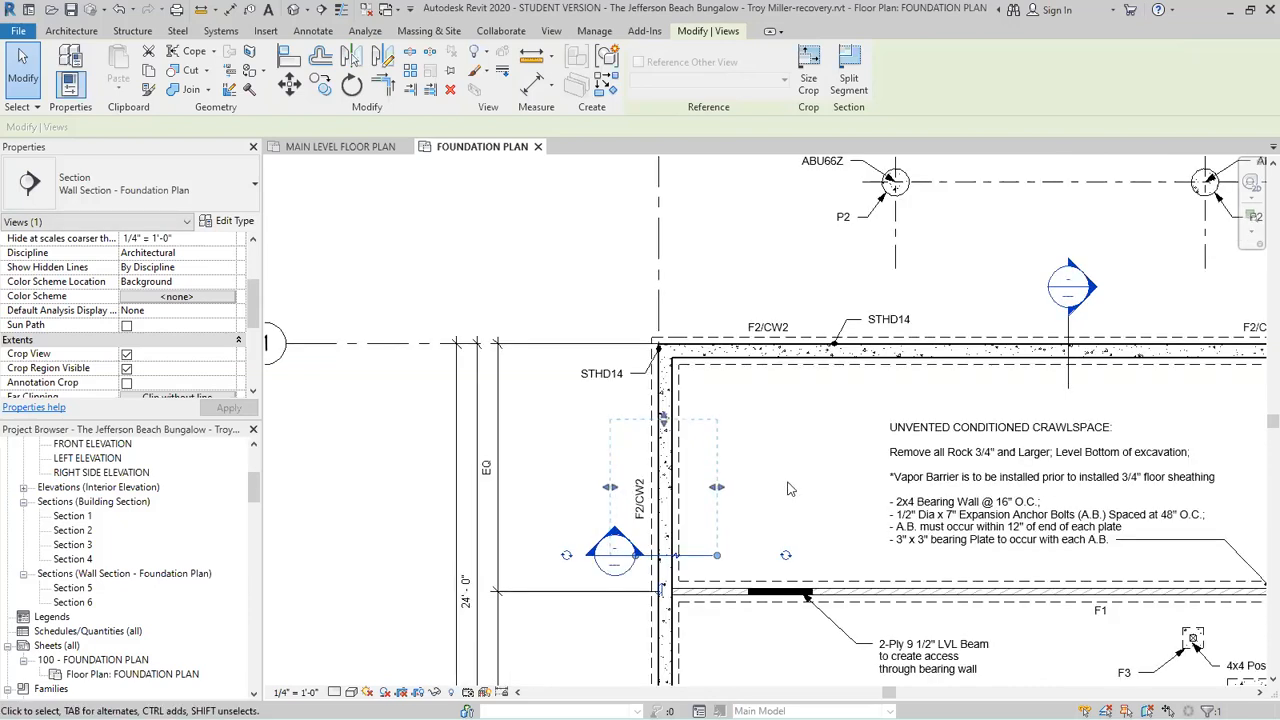
Flip the section across the crawlspace's left foundation wall so its head arrow points down the plan.
scroll(672, 578, "up", 2)
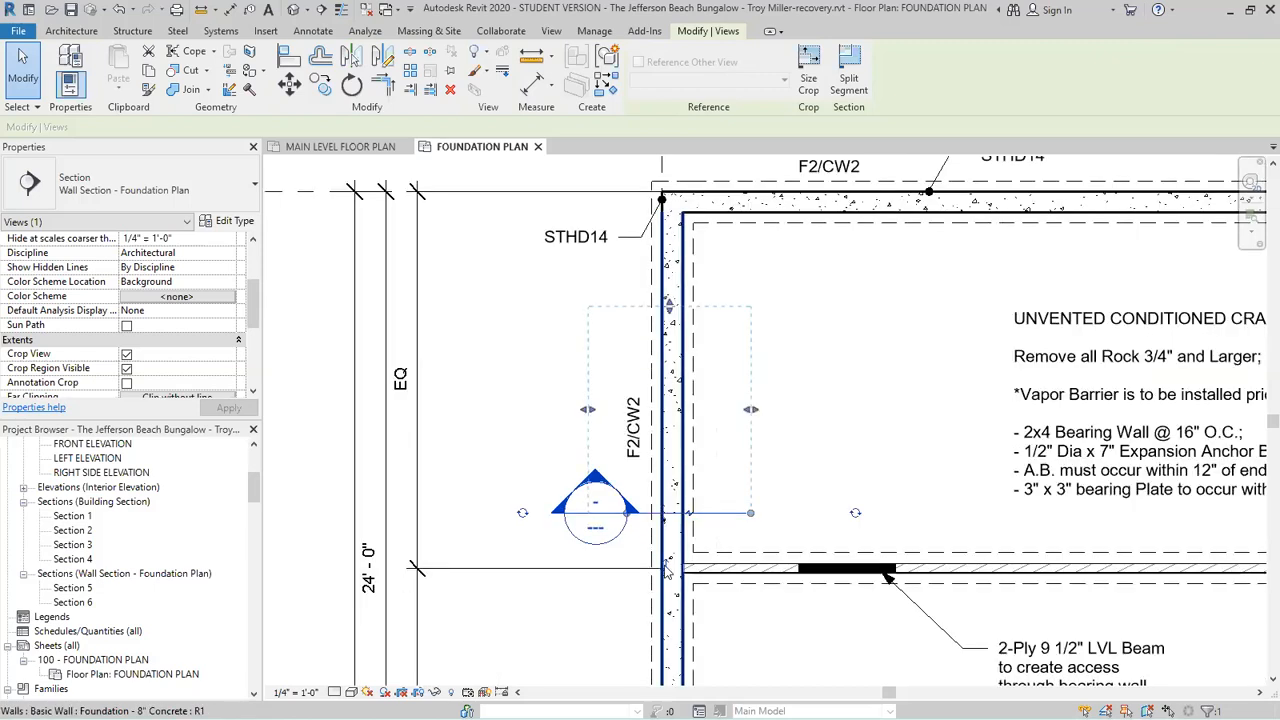
key("Escape")
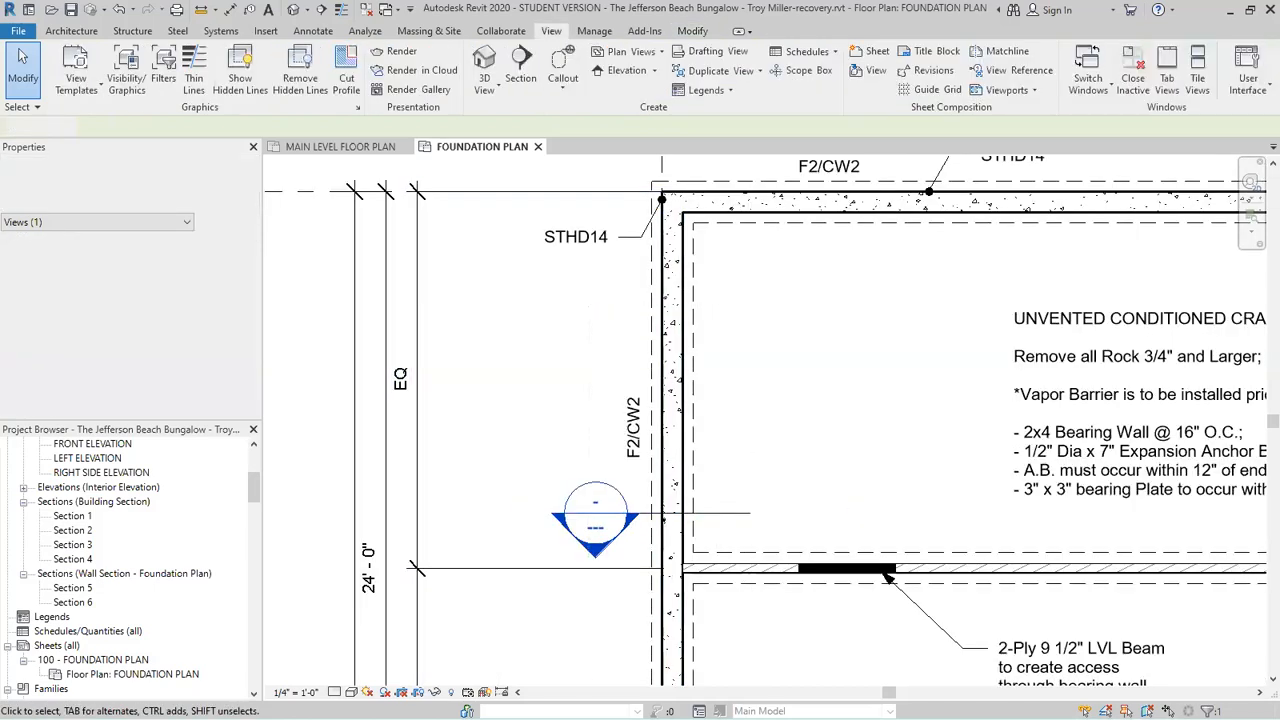
scroll(643, 286, "down", 3)
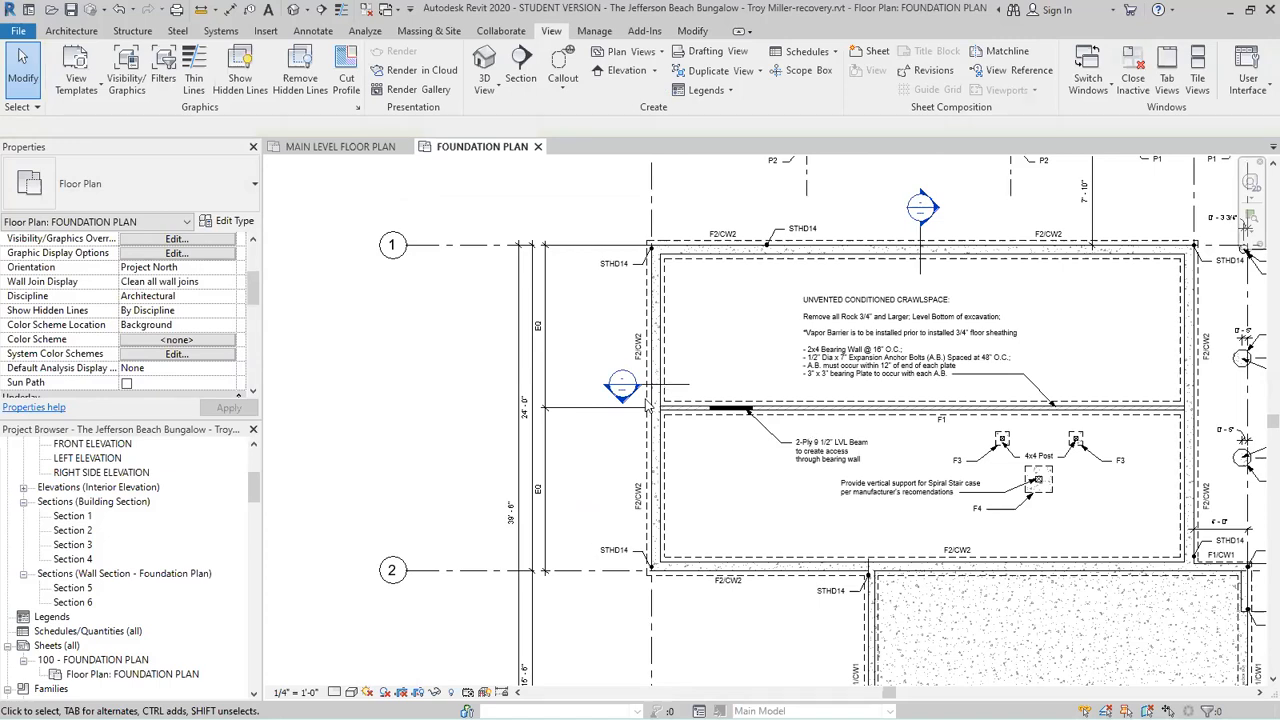
Move the left wall's section slightly up the wall, farther from the interior bearing wall.
scroll(665, 402, "up", 2)
left_click(683, 408)
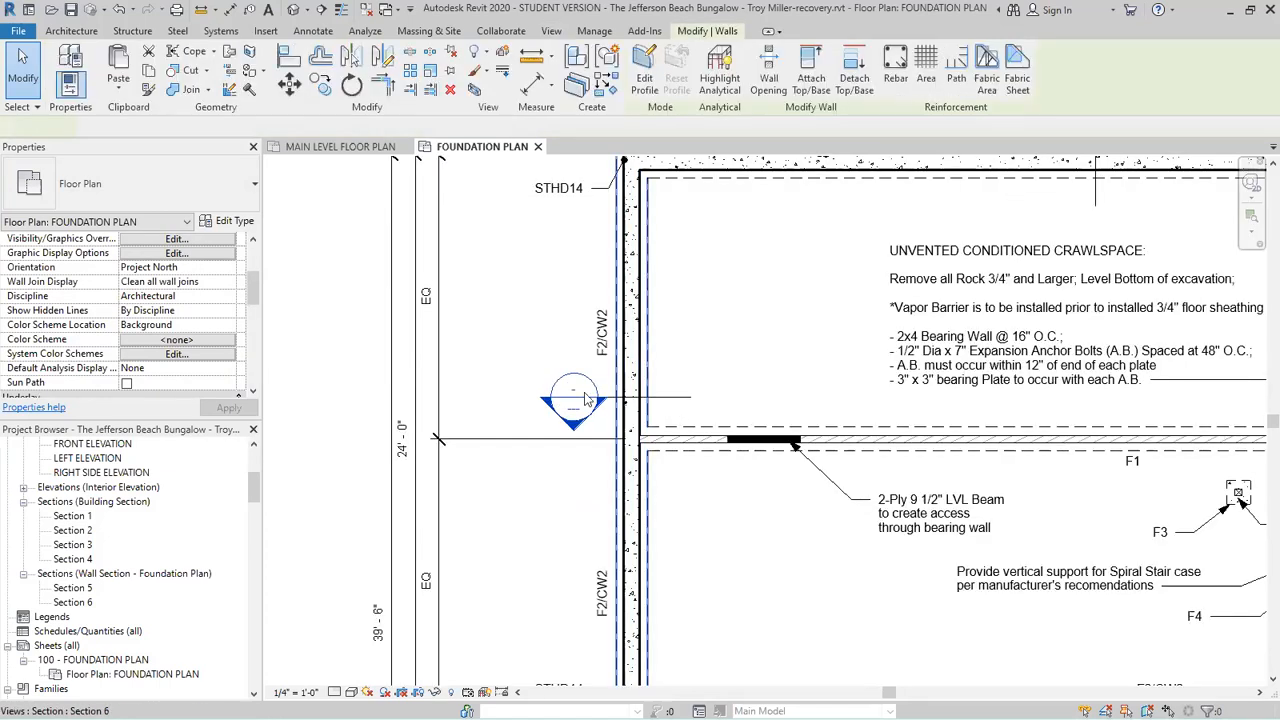
key("Escape")
left_click(670, 401)
left_click_drag(670, 397, 663, 376)
key("Escape")
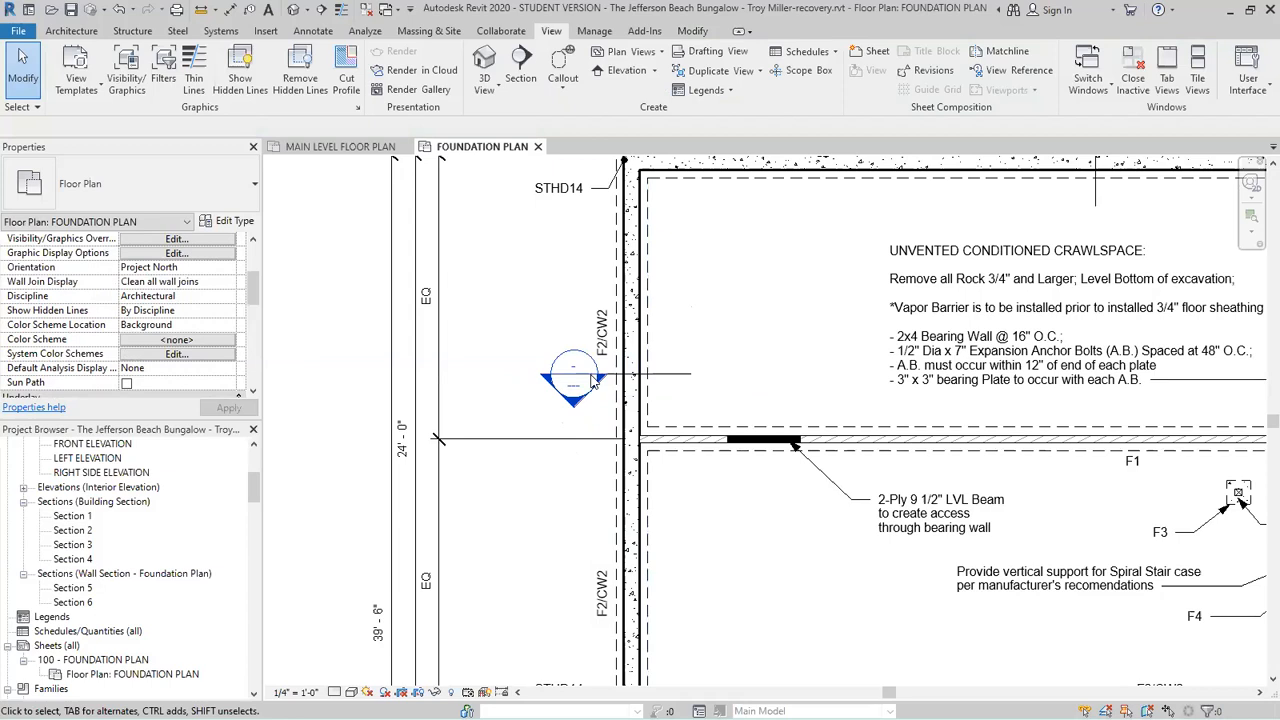
Compare the foundation plan's section callouts with the Jefferson Beach Bungalow reference sheet in Revu, and return to Revit.
scroll(592, 381, "down", 2)
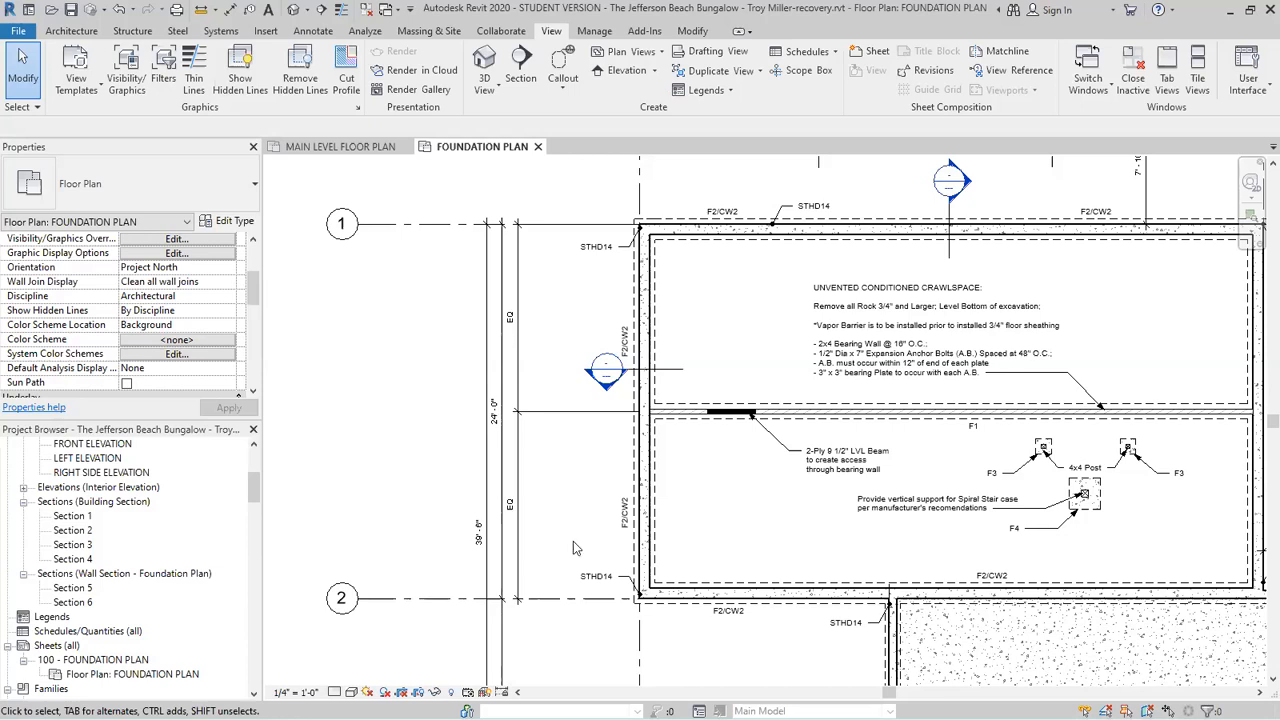
middle_click_drag(935, 186, 911, 214)
scroll(912, 218, "up", 1)
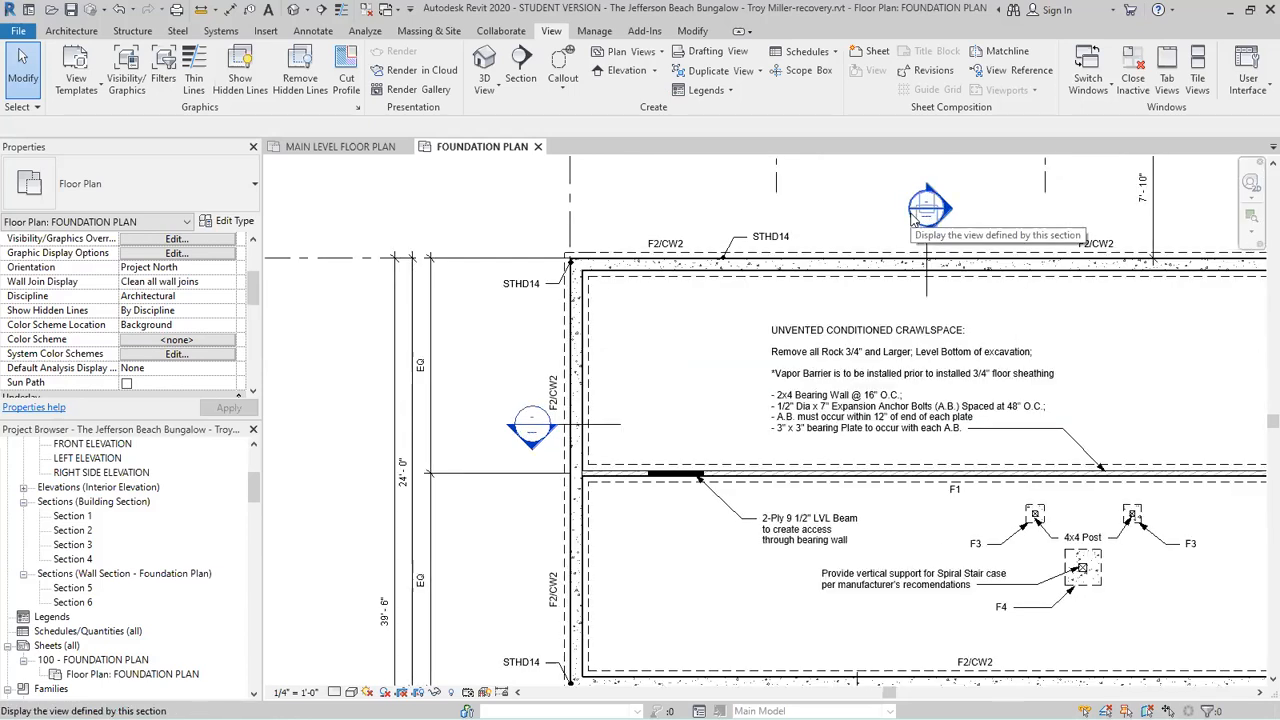
scroll(984, 204, "up", 1)
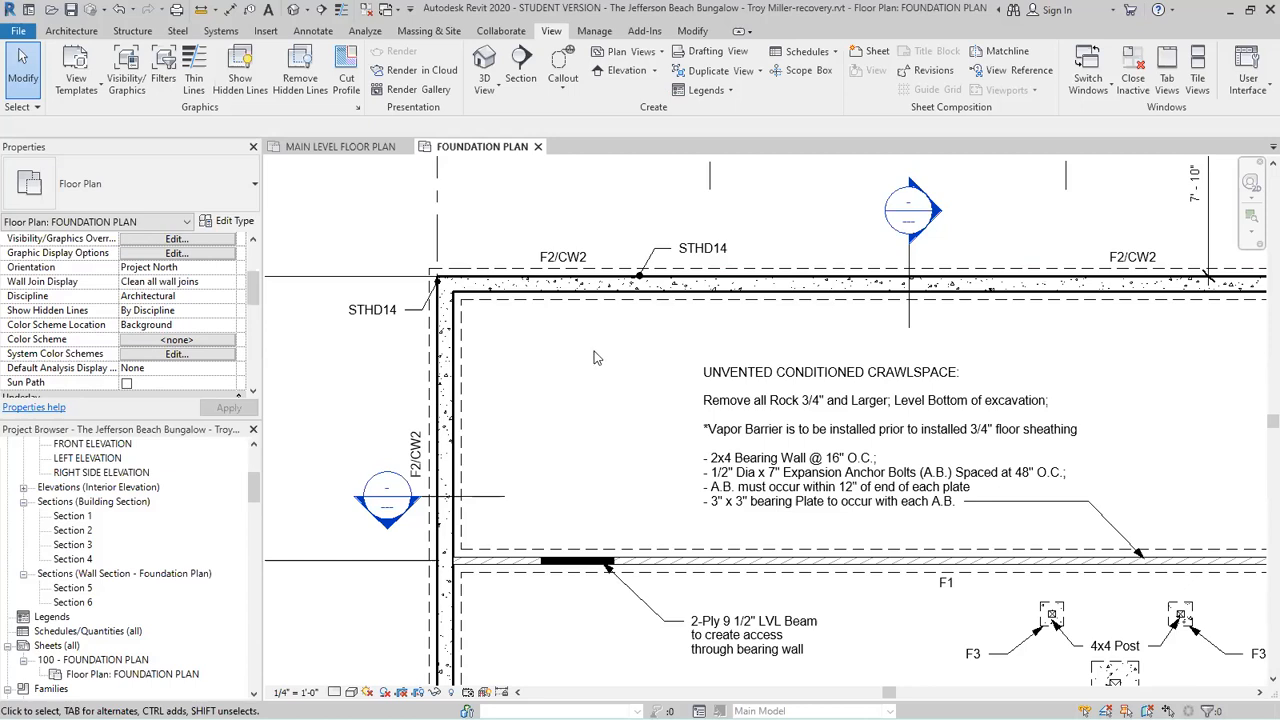
scroll(594, 352, "down", 1)
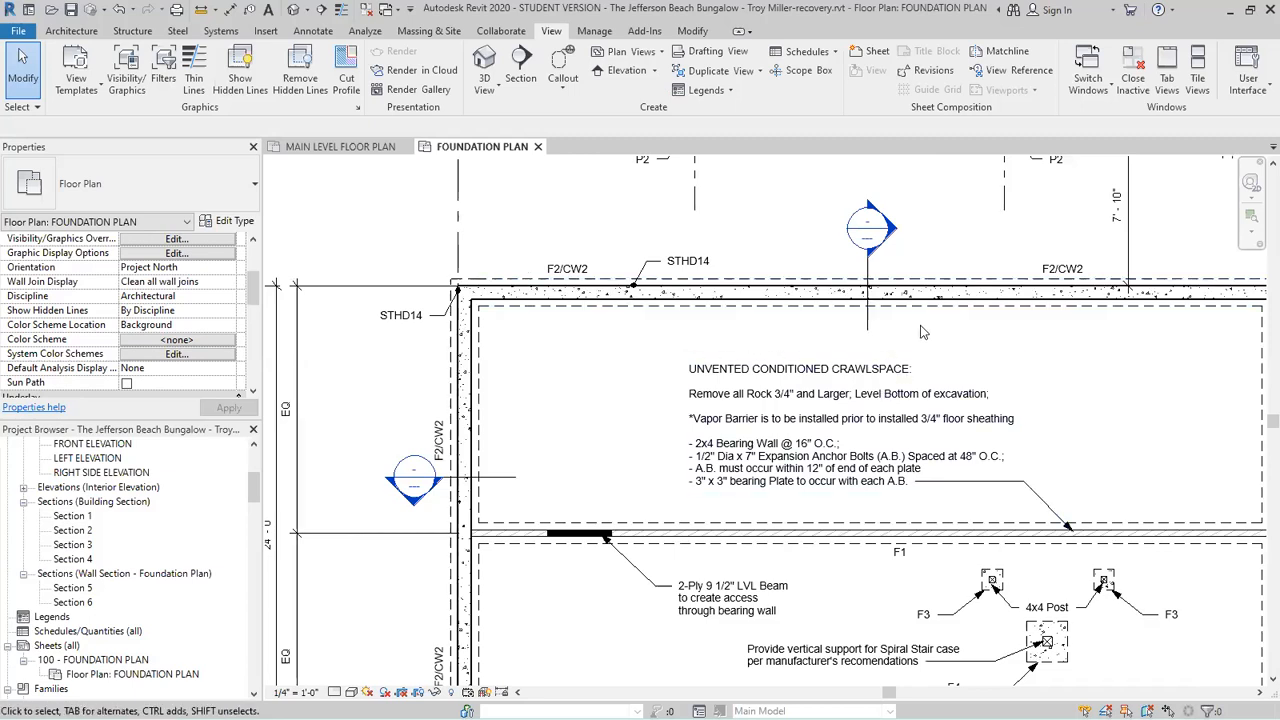
scroll(662, 240, "down", 3)
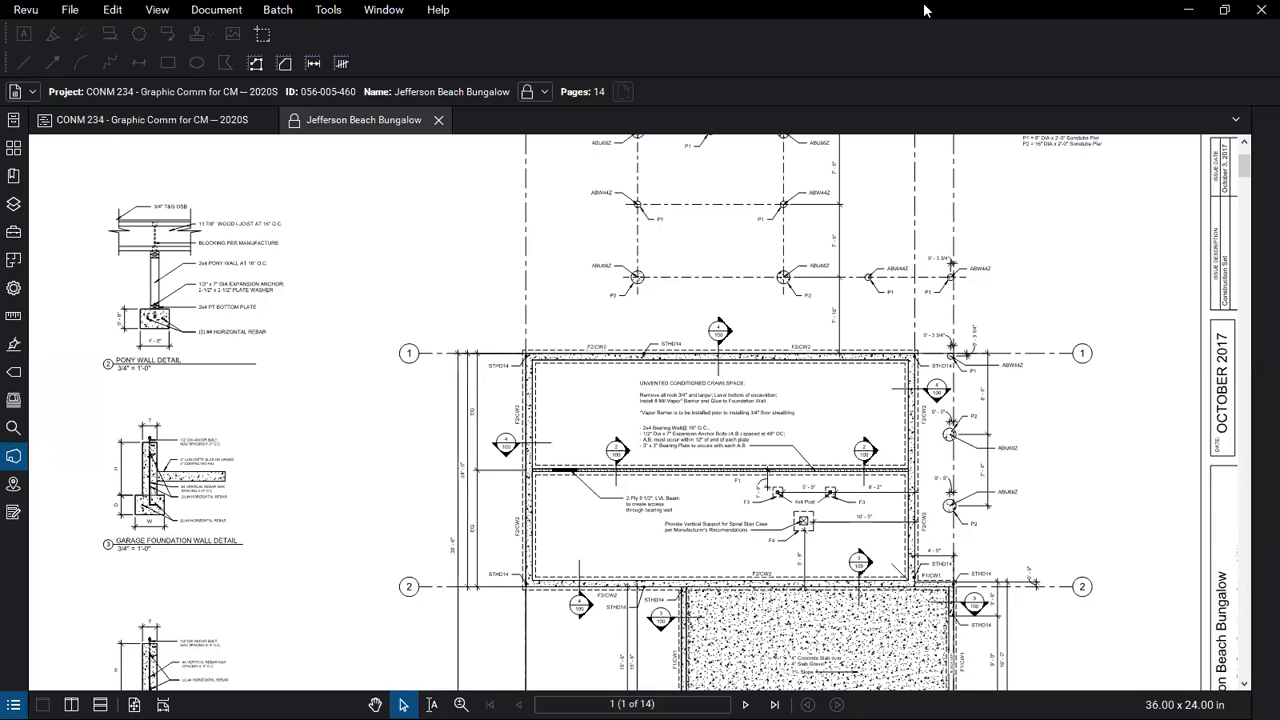
double_click(924, 10)
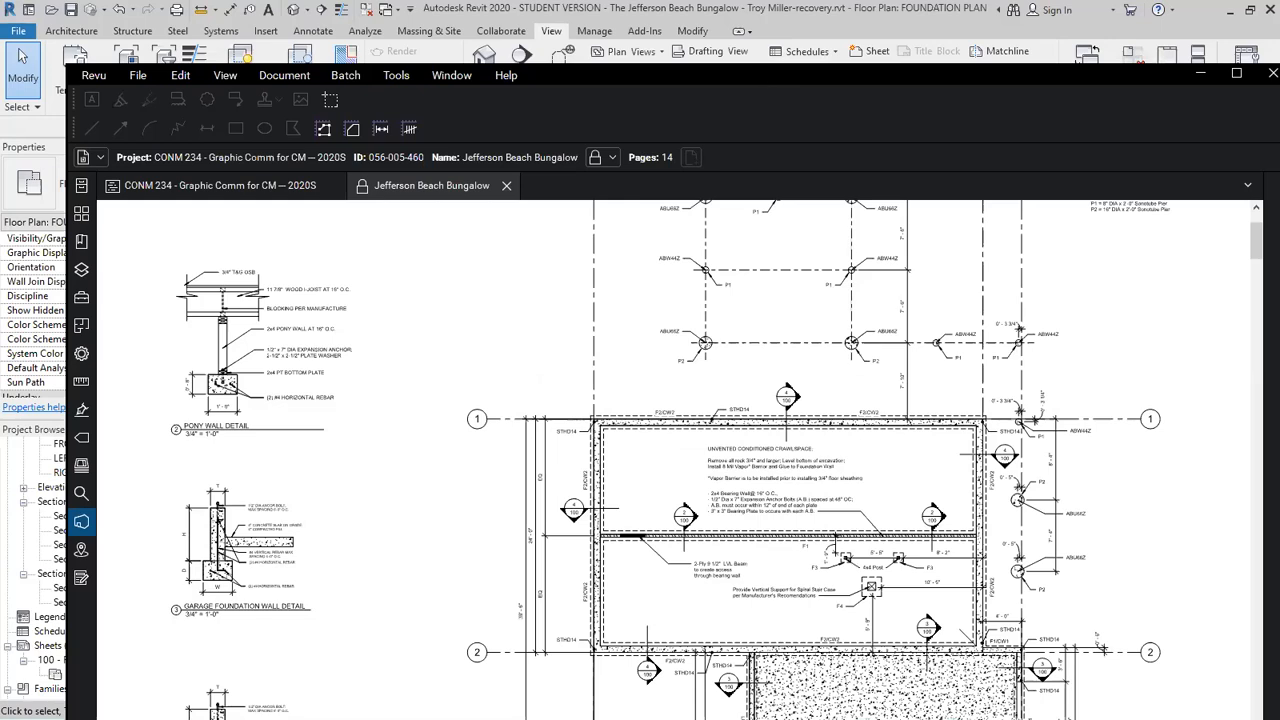
left_click_drag(764, 71, 0, 71)
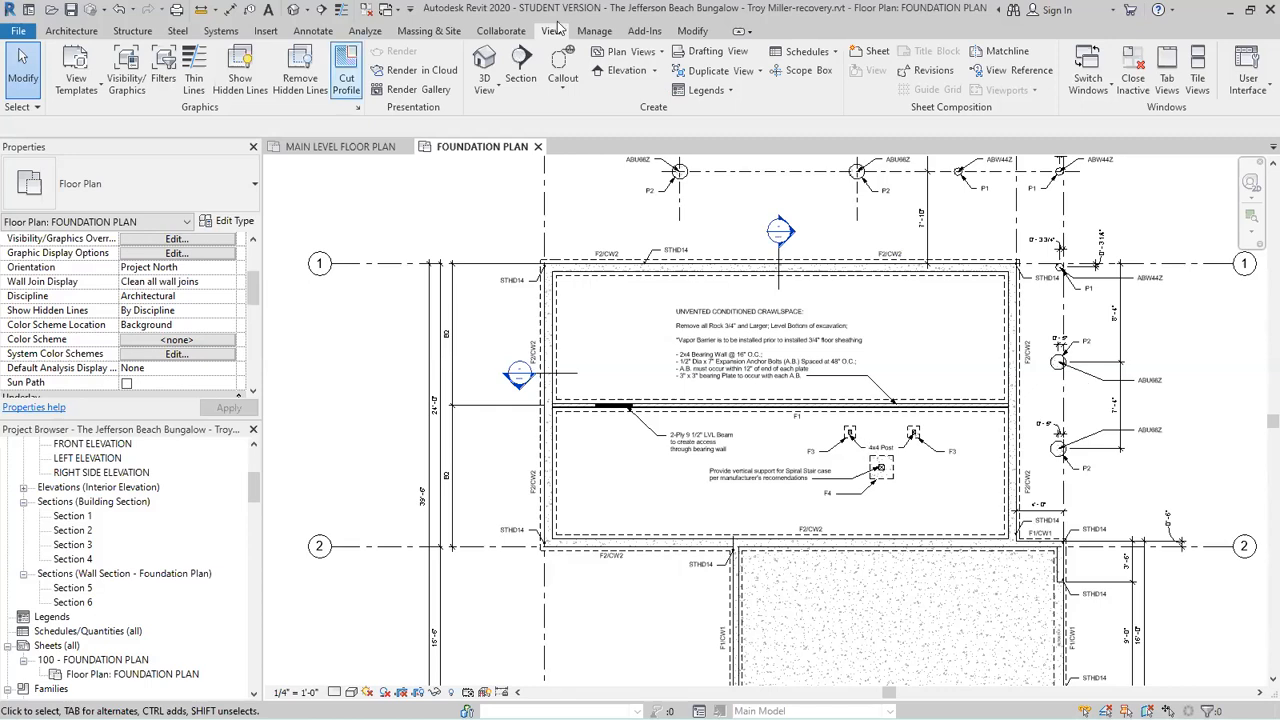
Draw a vertical Wall Section - Foundation Plan section across the interior bearing wall, just right of the LVL beam, with its head above.
left_click(520, 62)
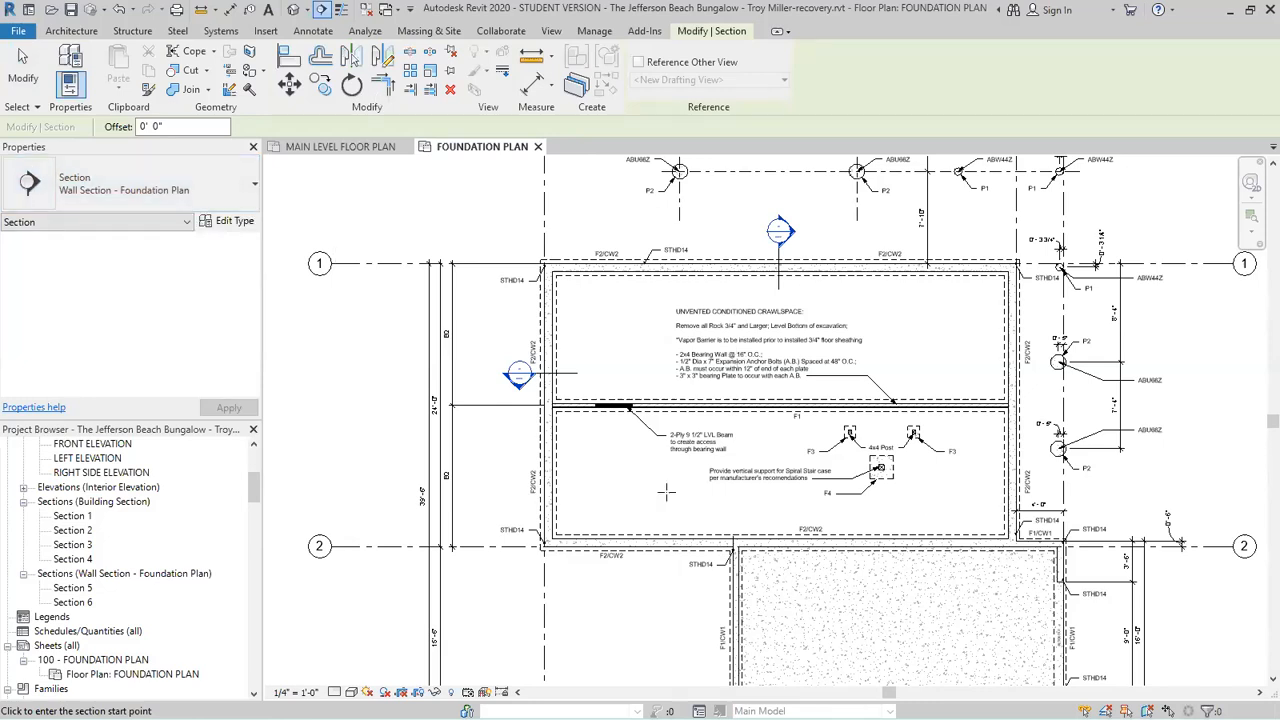
scroll(666, 491, "up", 2)
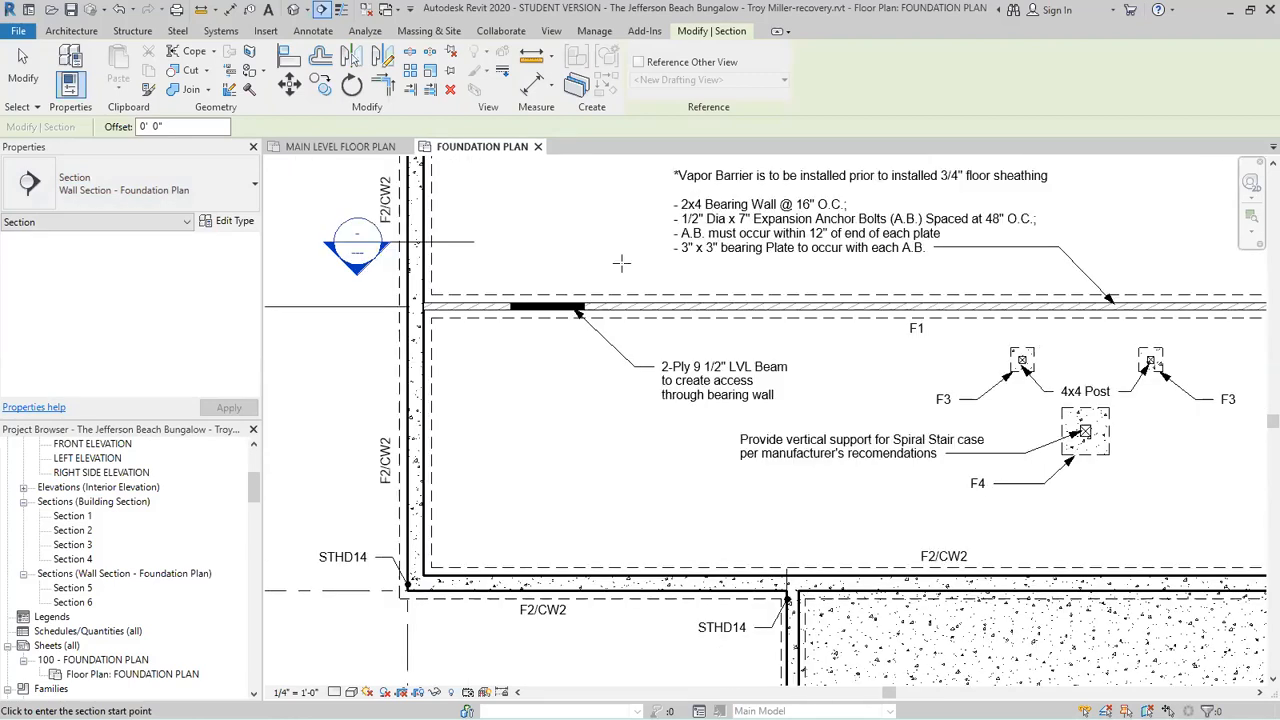
left_click(621, 262)
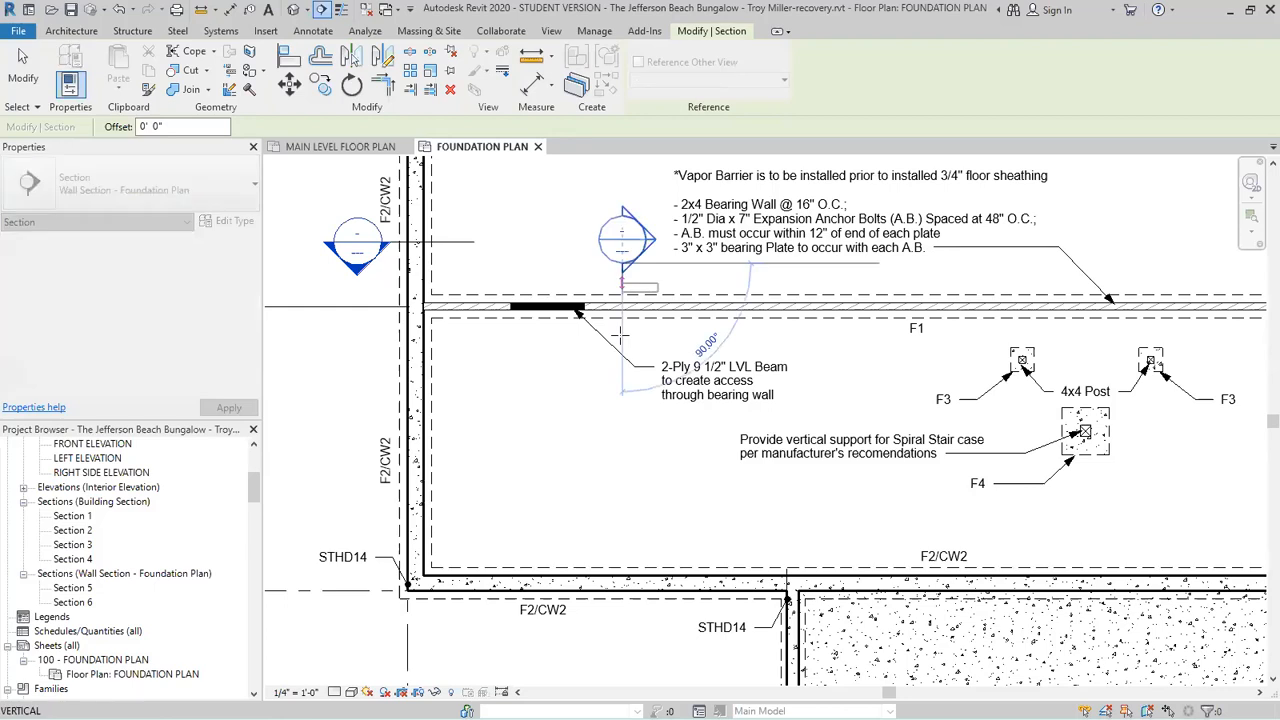
left_click(714, 338)
key("Escape")
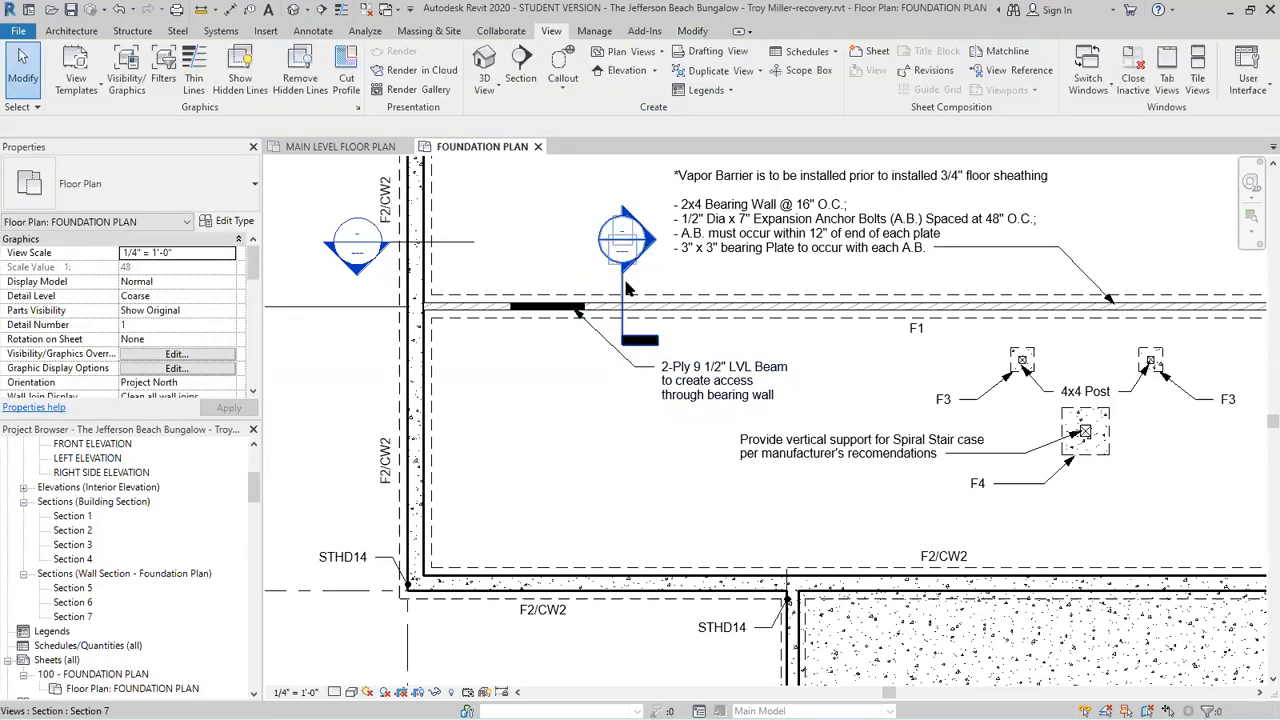
Cycle the bearing wall section's tail to none so only a plain line crosses the wall.
left_click(624, 282)
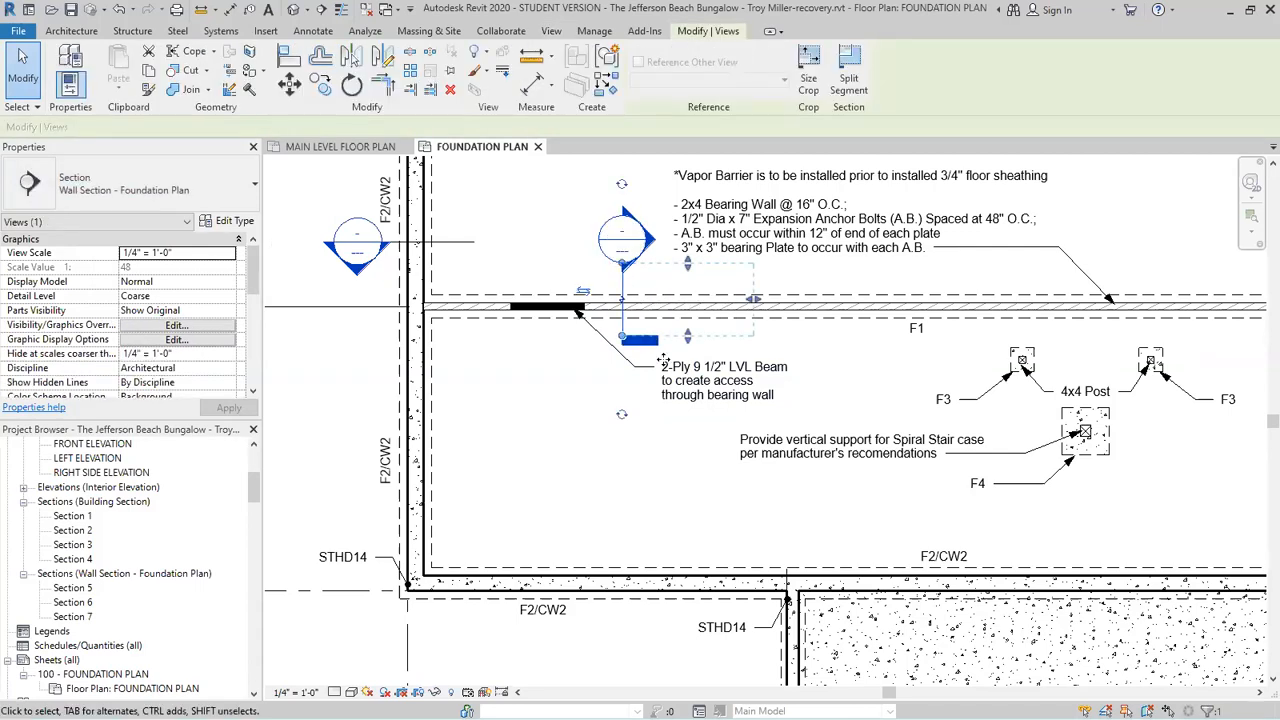
key("Escape")
scroll(645, 268, "up", 1)
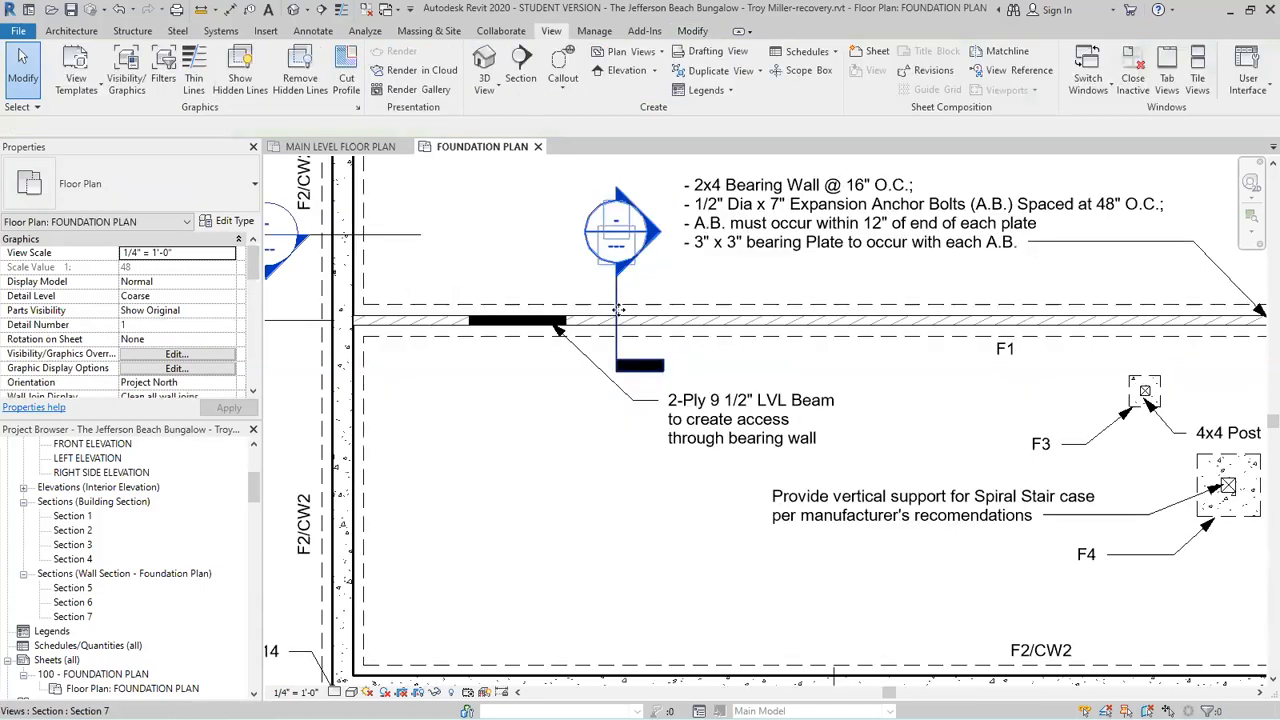
left_click(618, 310)
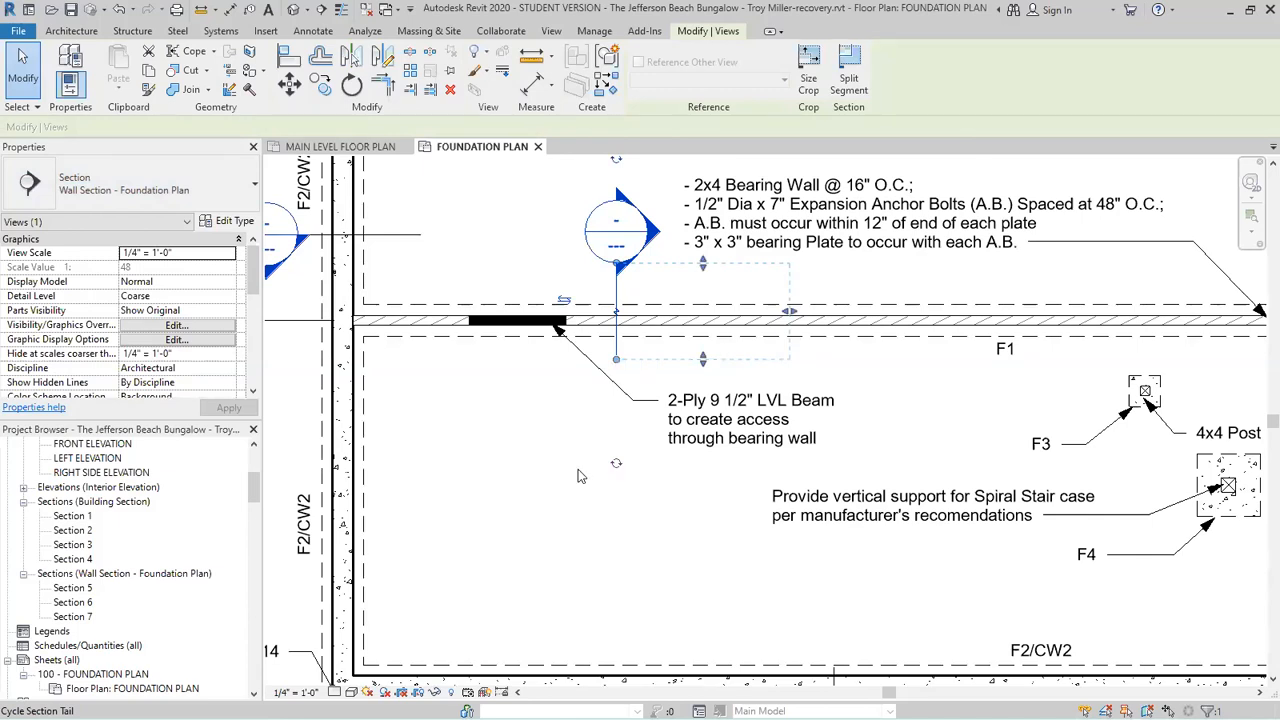
key("Escape")
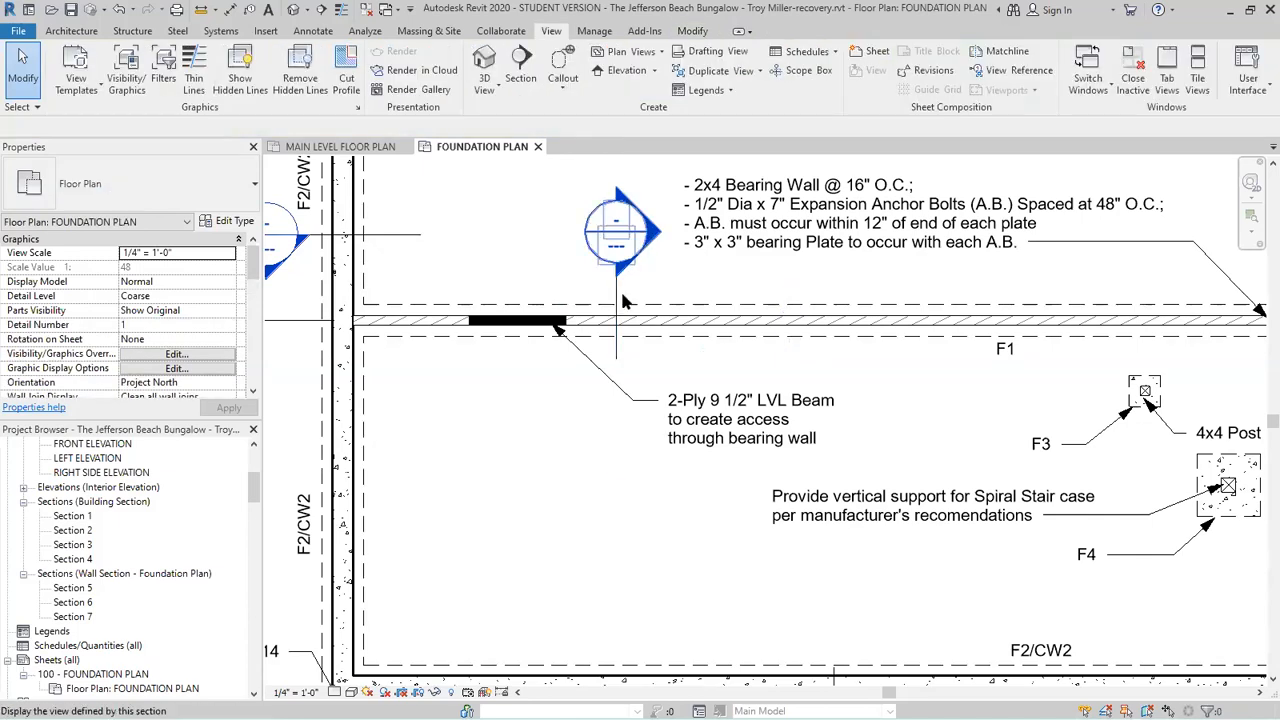
scroll(620, 288, "up", 2)
left_click(612, 394)
scroll(612, 400, "up", 1)
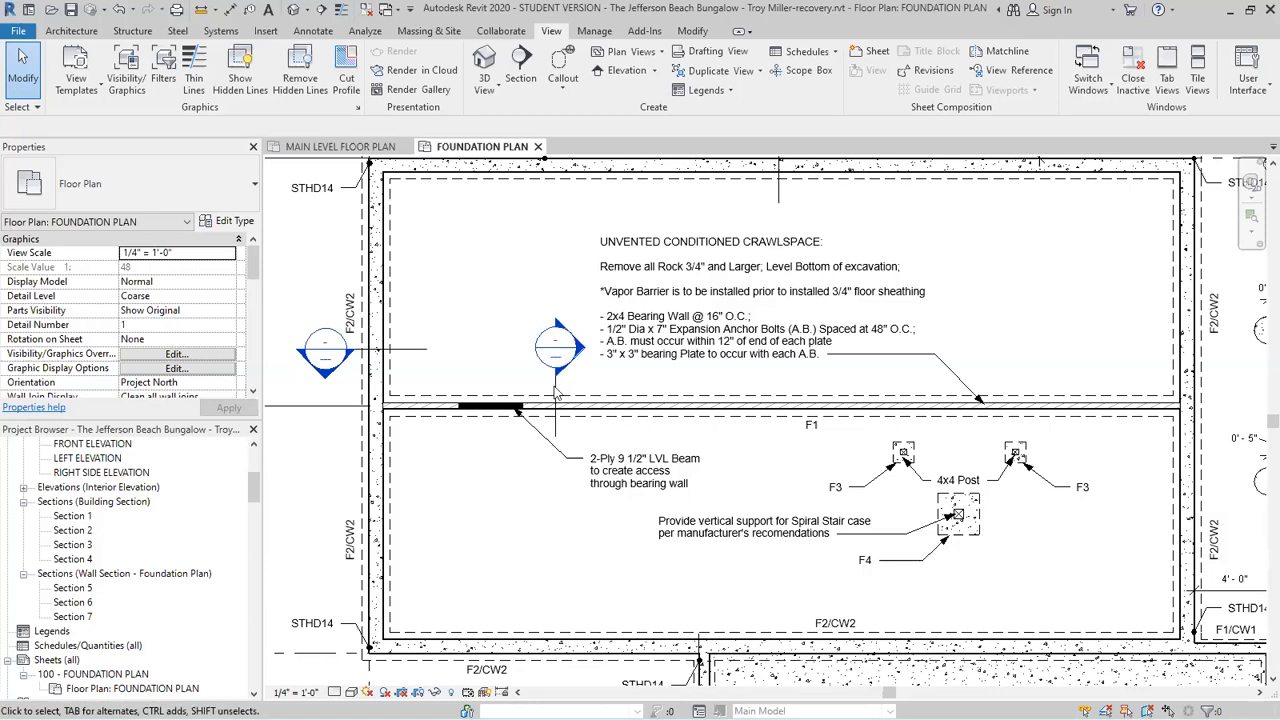
Copy the bearing wall section horizontally 25' - 7" toward the right end of the same wall.
left_click(556, 392)
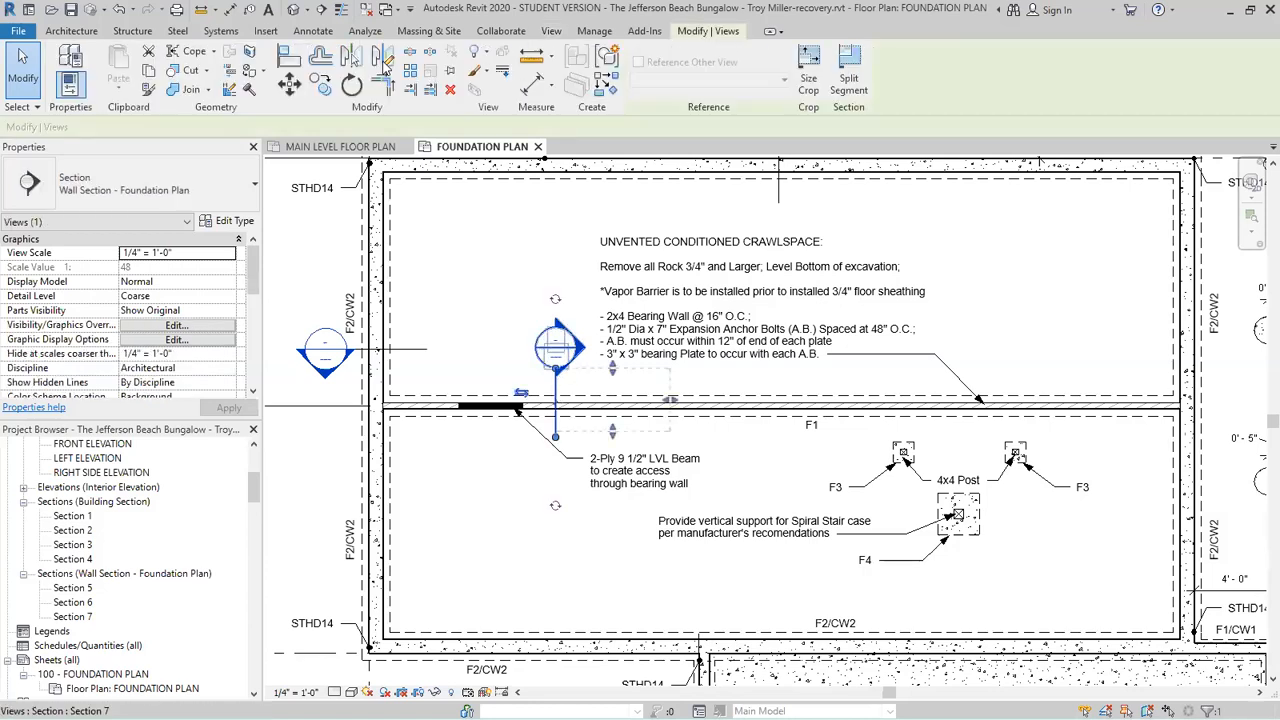
key("m")
key("v")
left_click(556, 410)
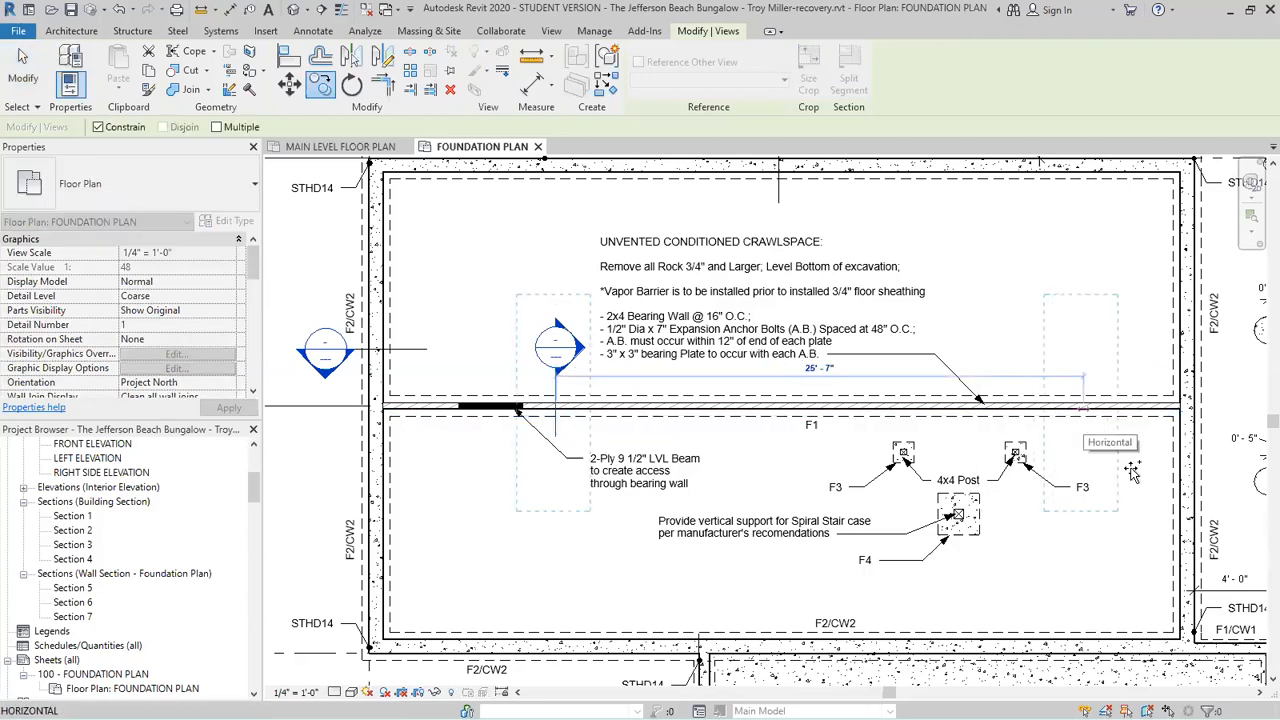
left_click(1083, 412)
left_click(1043, 279)
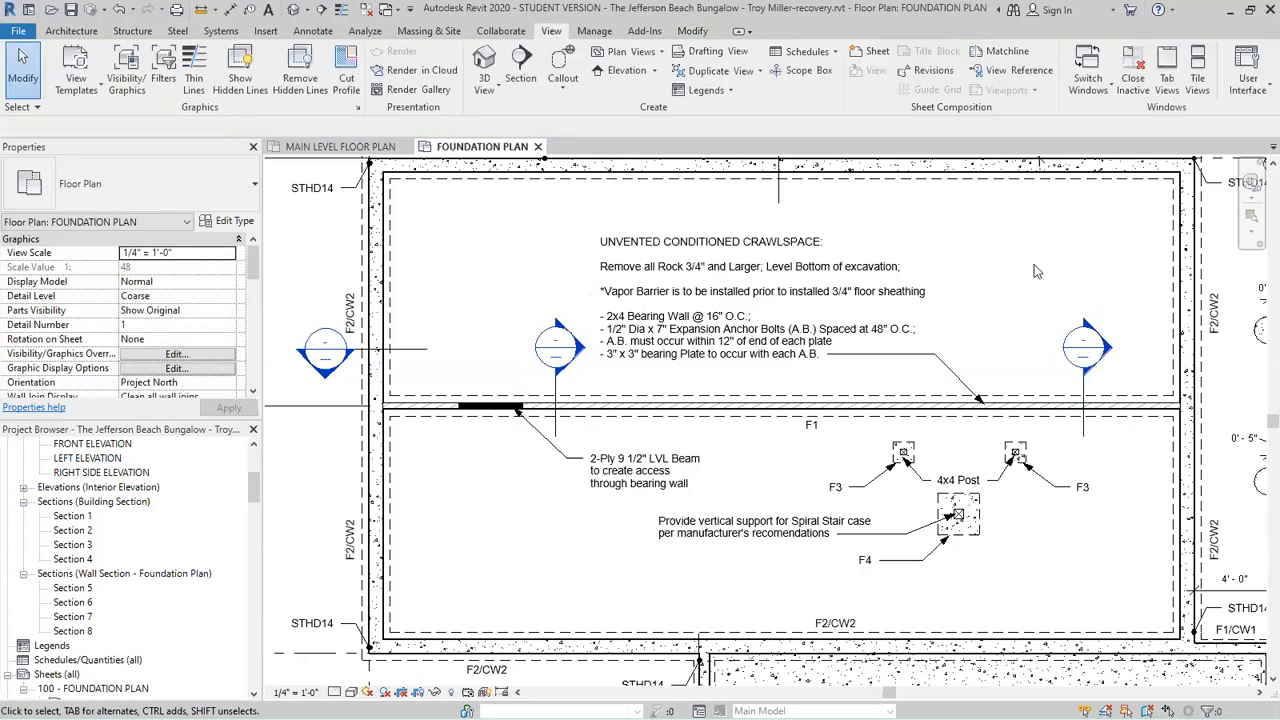
Draw a vertical wall section across the foundation wall between the crawlspace and garage slab, with its head inside the crawlspace.
scroll(1016, 480, "down", 3)
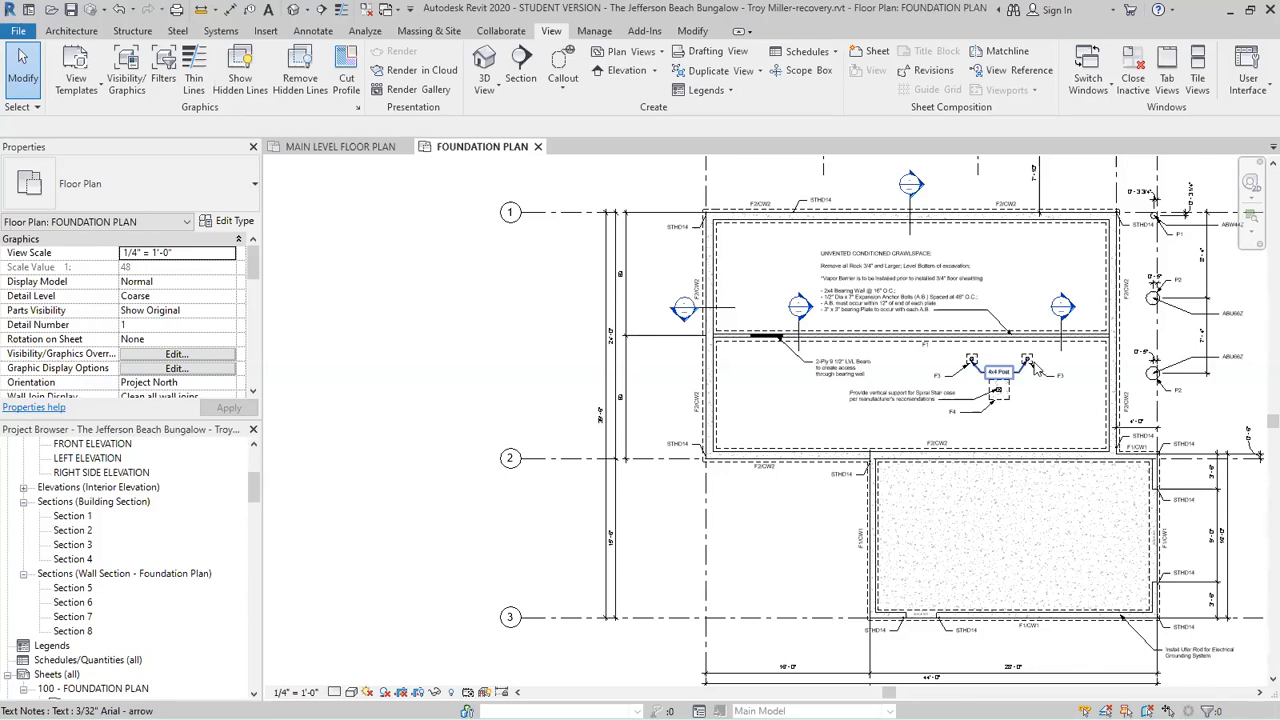
scroll(1040, 366, "up", 2)
left_click(519, 72)
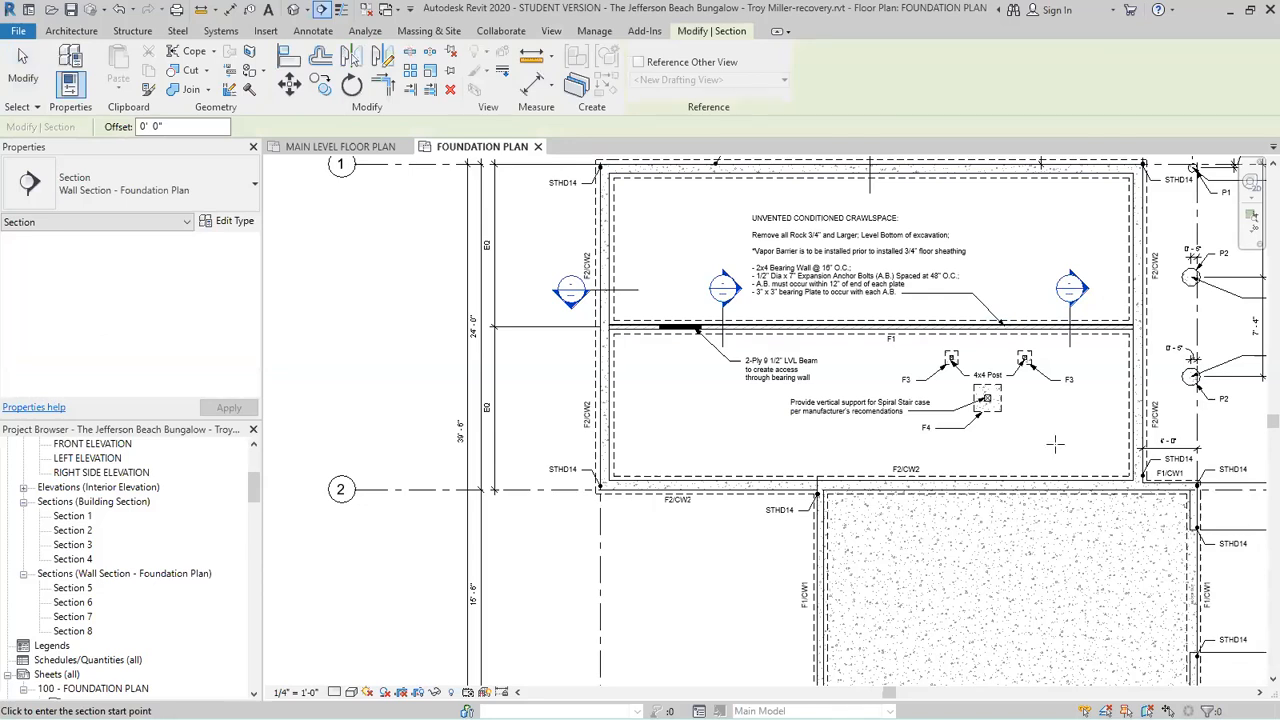
left_click(1060, 446)
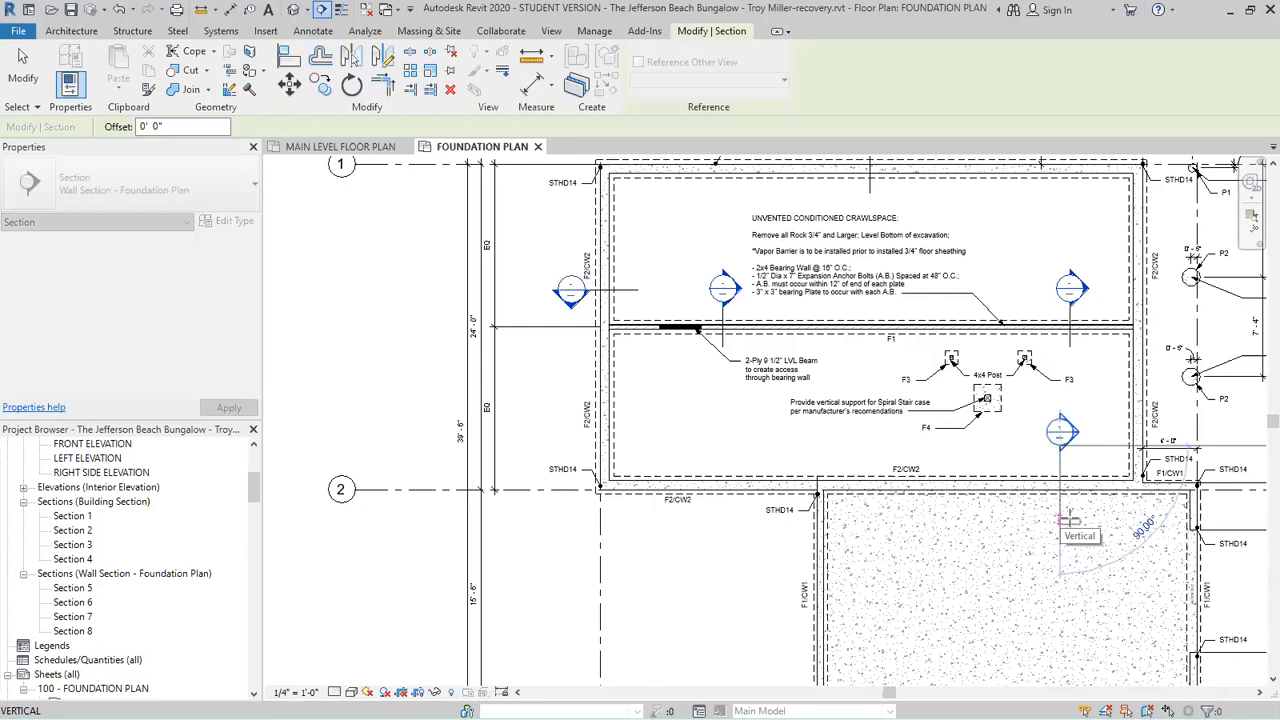
left_click(1061, 519)
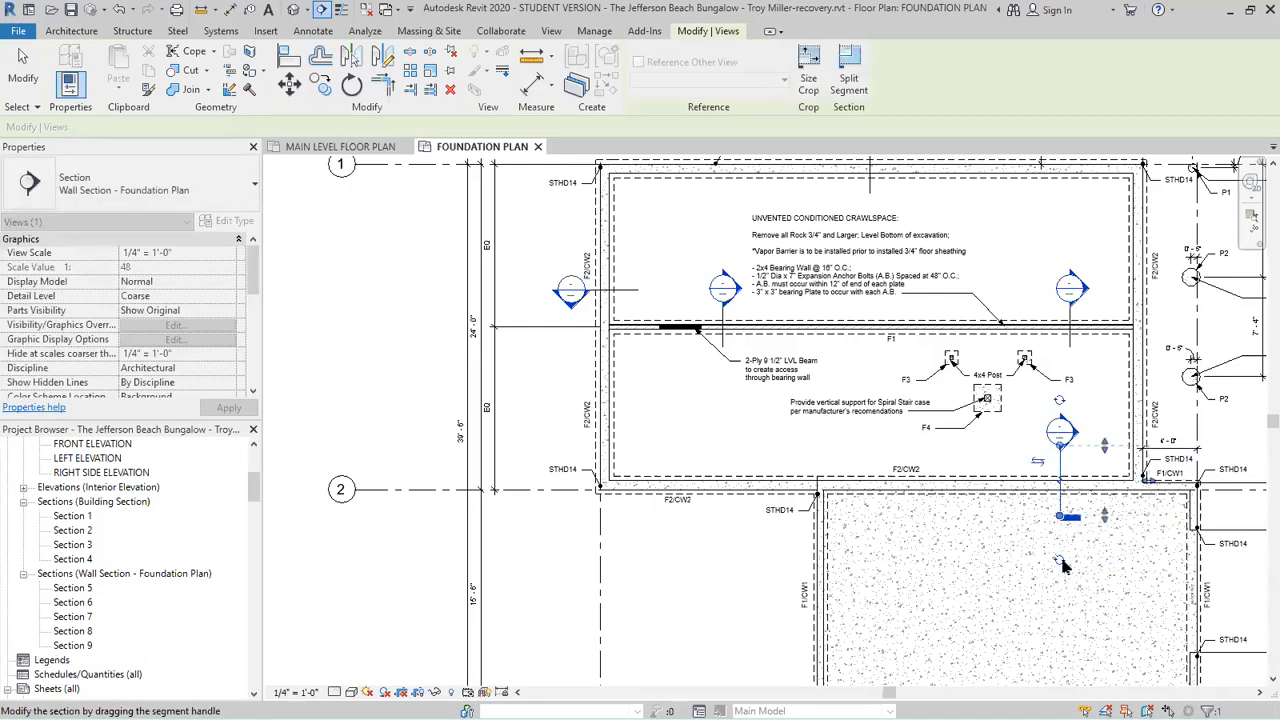
Cycle the new section's tail to none and shorten its line by bringing the head closer to the wall.
key("Escape")
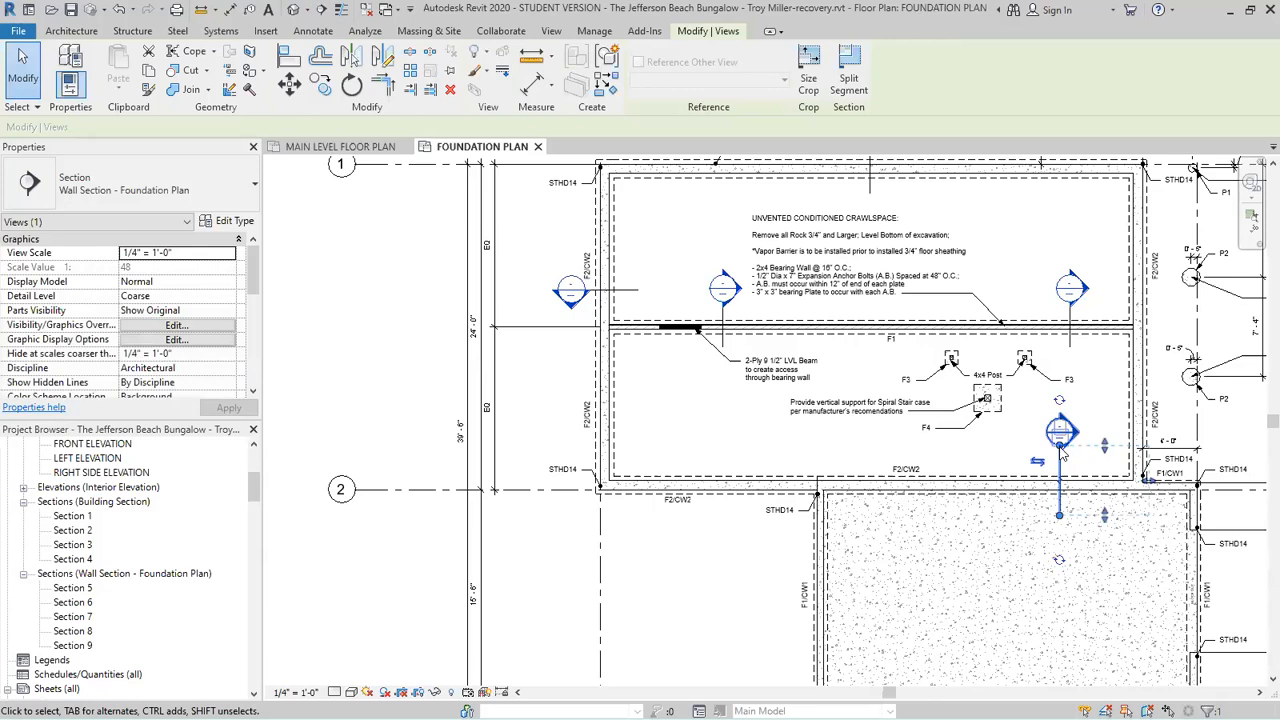
left_click_drag(1060, 447, 1060, 458)
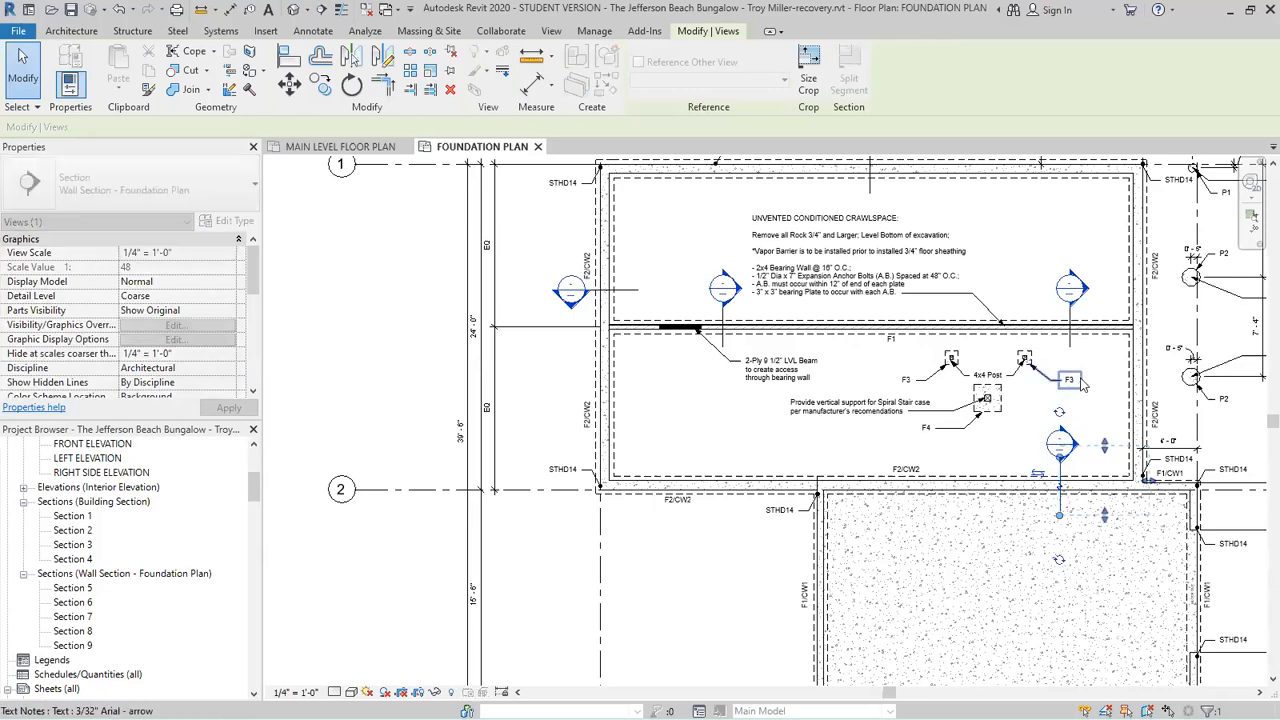
left_click(1072, 381)
scroll(1075, 383, "down", 1)
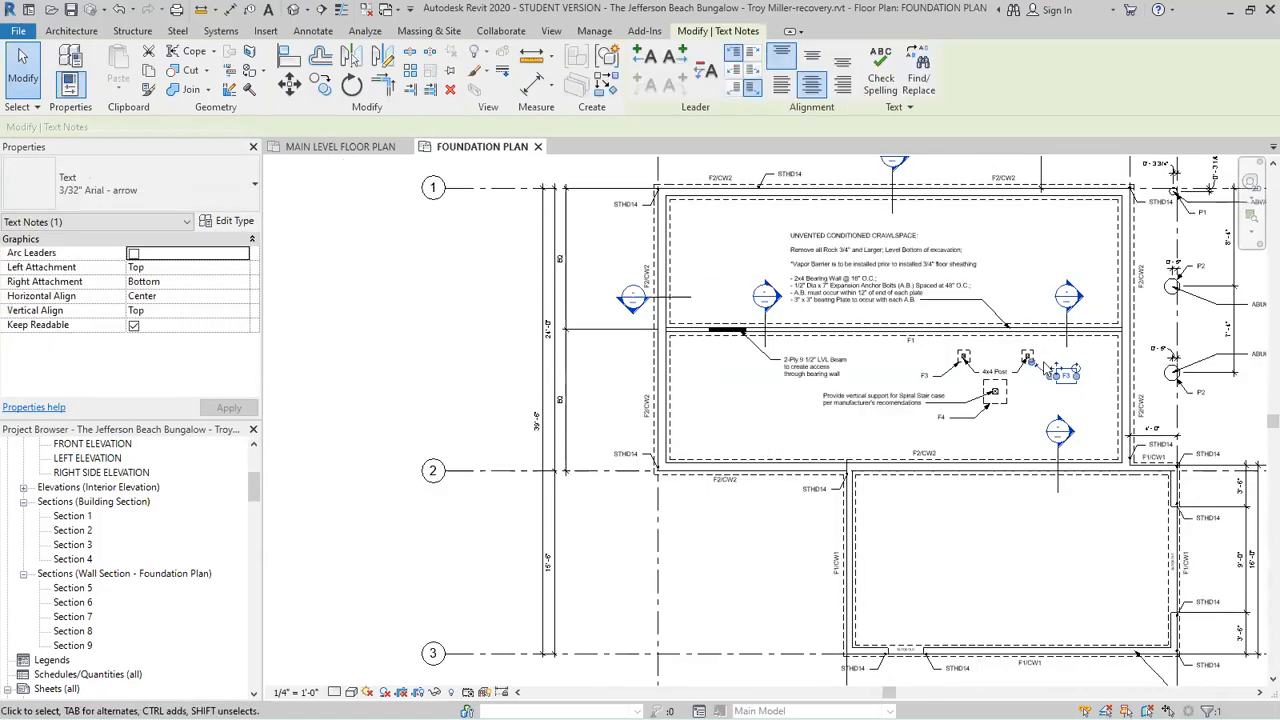
Draw a vertical wall section without a tail across the grid 2 foundation wall between grids A and B, with its head outside the crawlspace.
scroll(1044, 367, "down", 1)
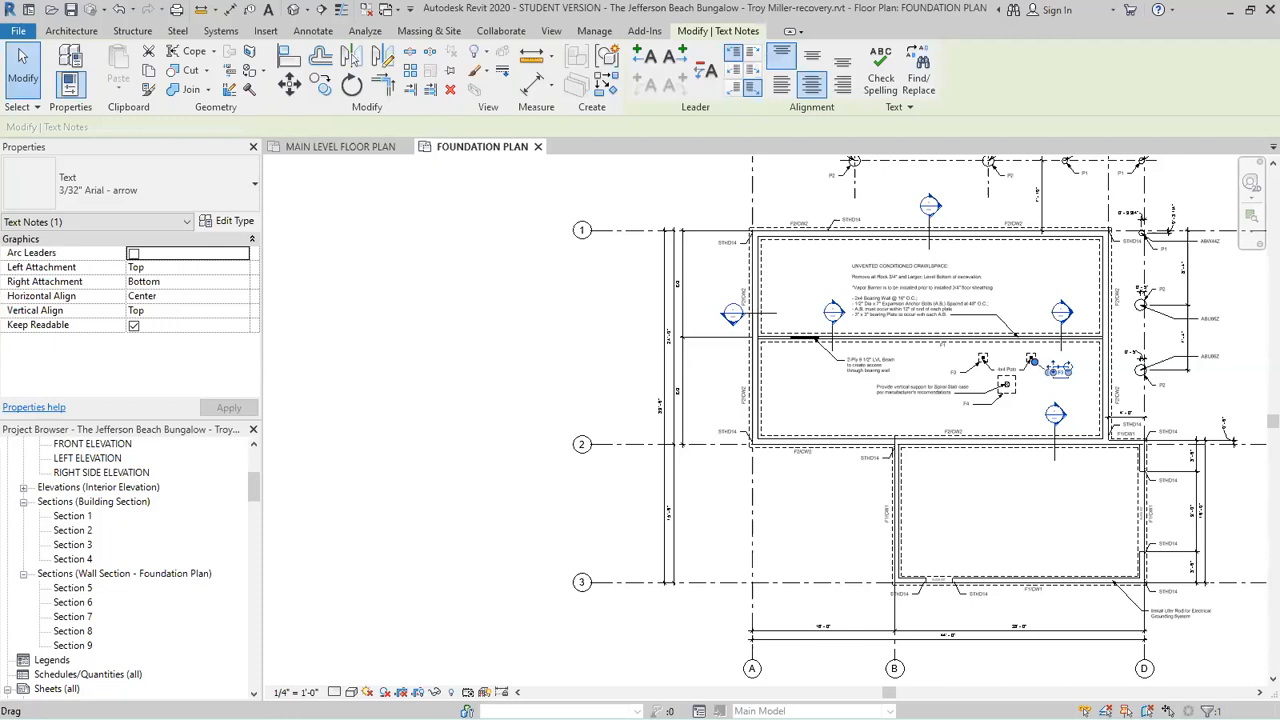
scroll(830, 458, "up", 1)
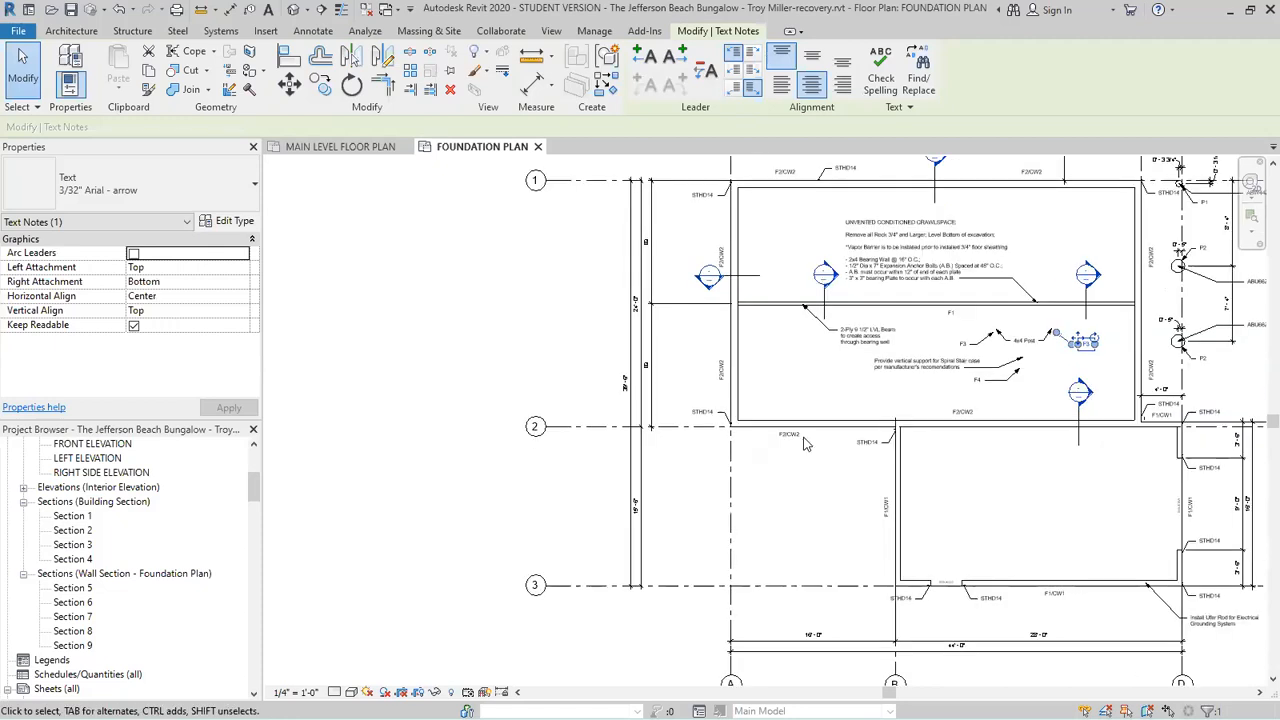
scroll(810, 450, "up", 1)
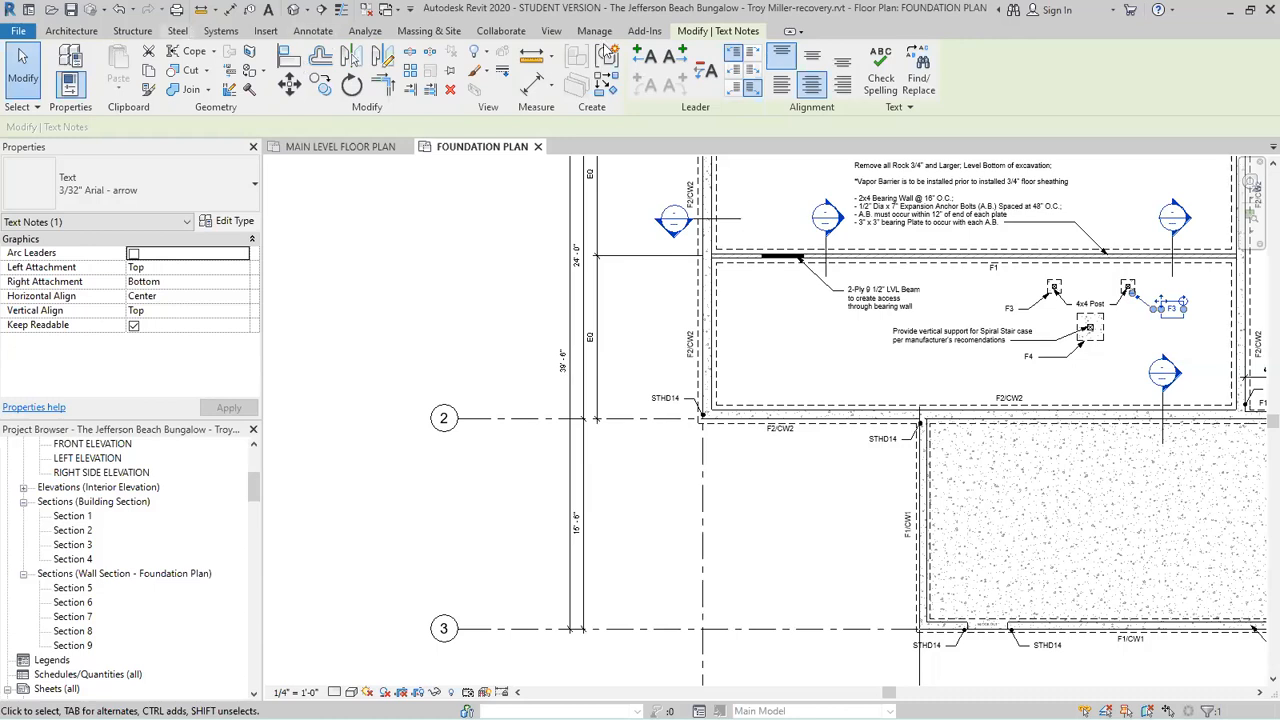
left_click(552, 32)
left_click(521, 62)
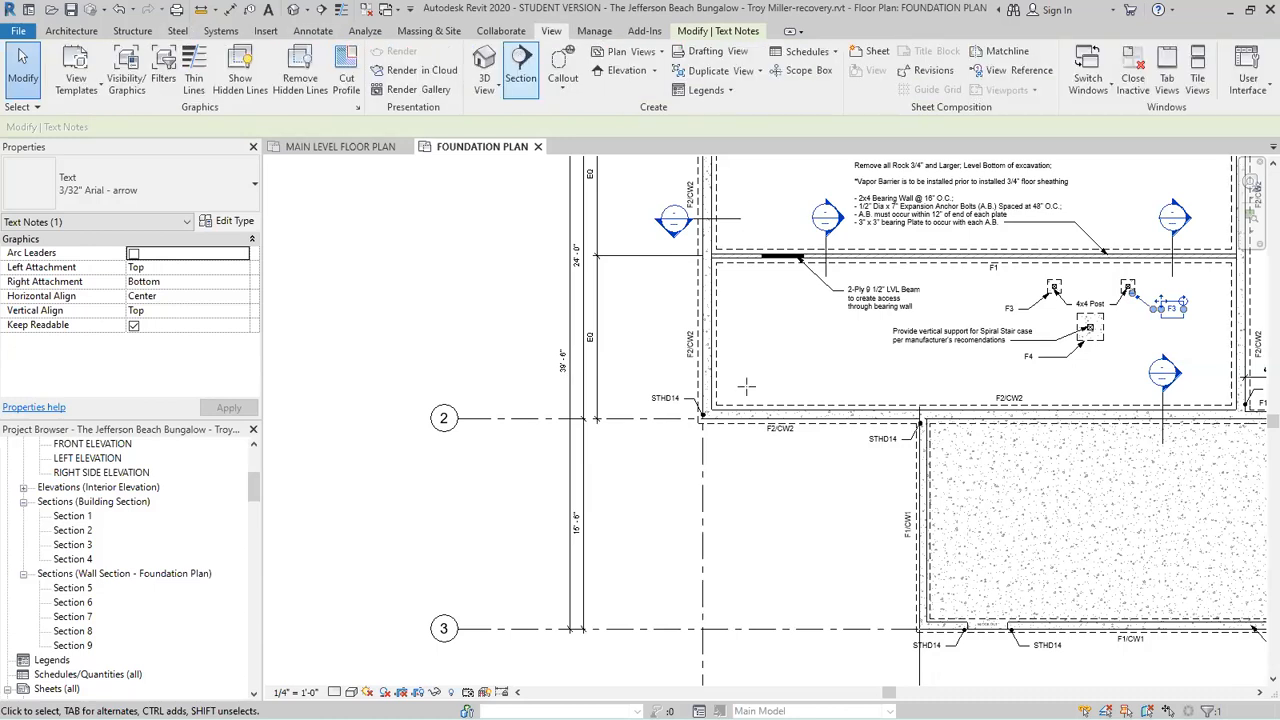
left_click(812, 455)
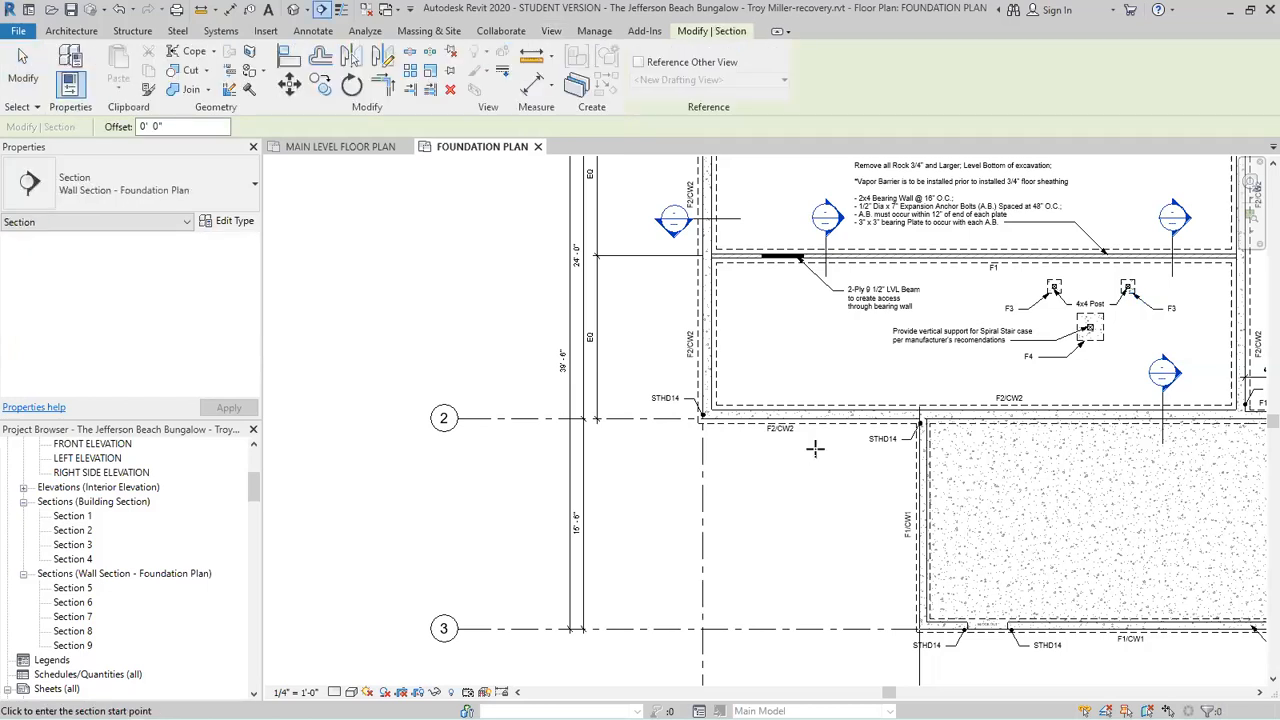
left_click(812, 380)
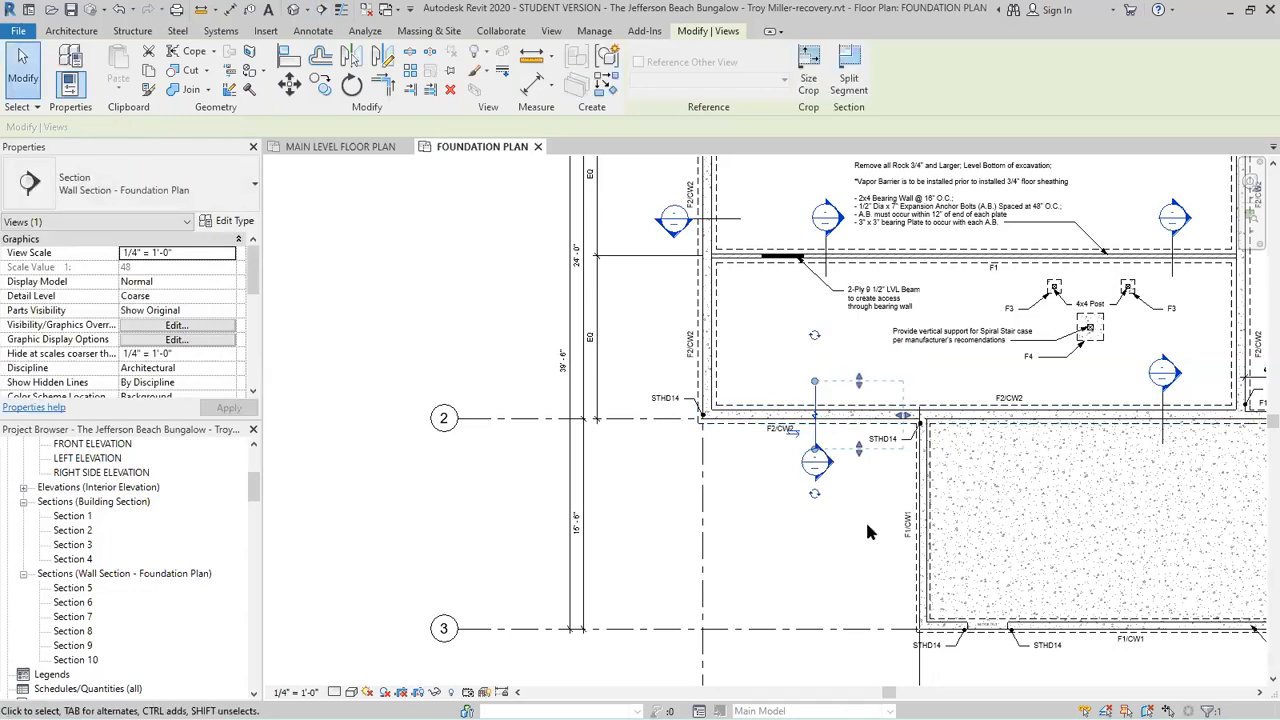
key("Escape")
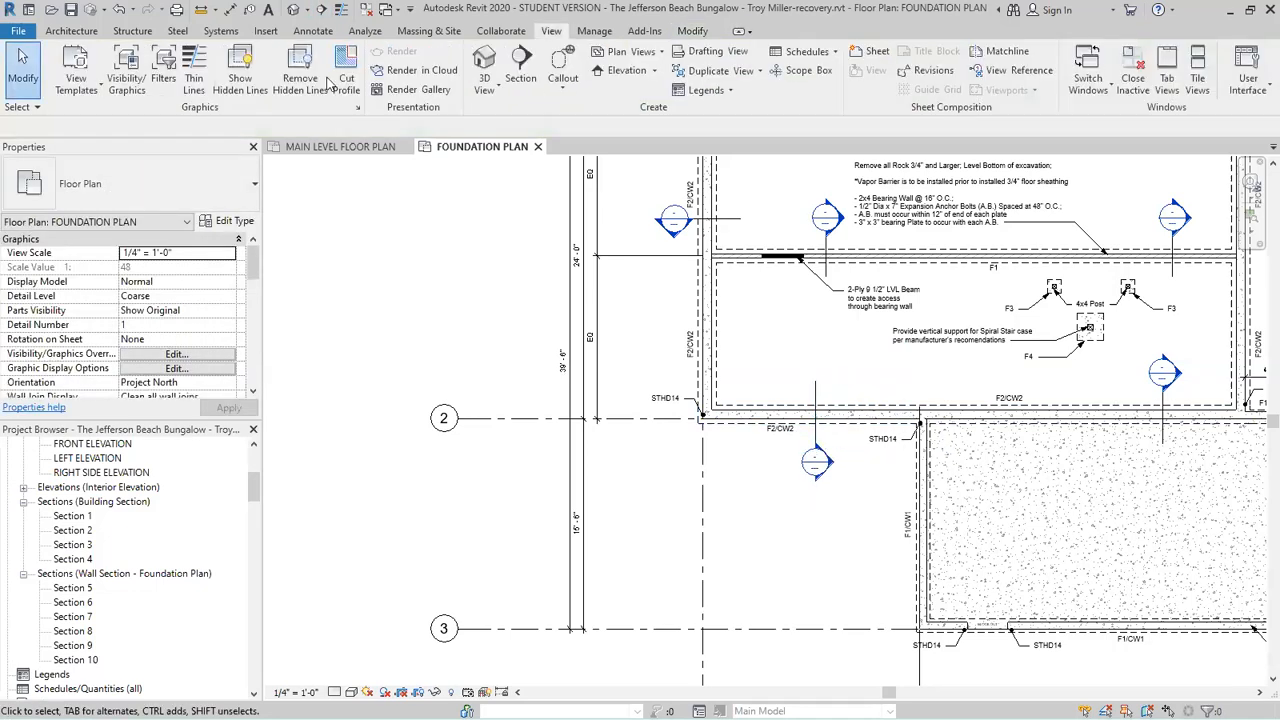
Draw a horizontal wall section across the garage wall on grid B, head outside, tail set to none, facing toward grid 3.
left_click(512, 82)
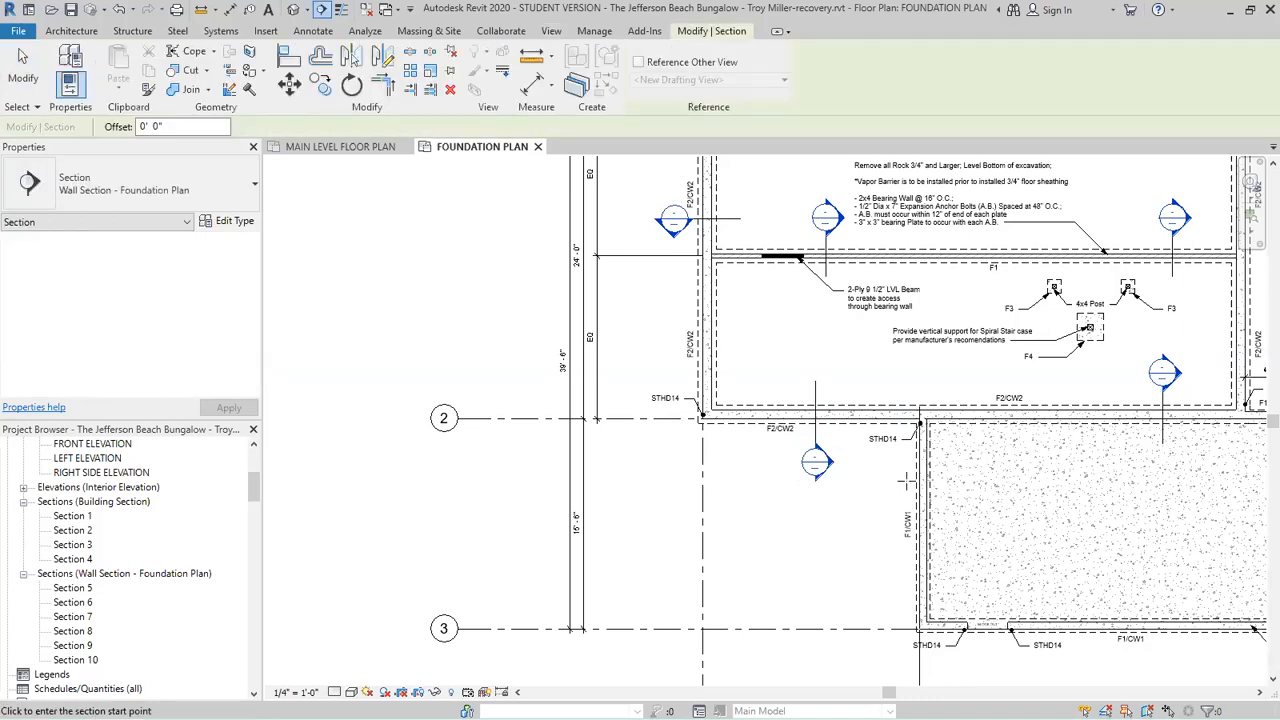
scroll(872, 455, "up", 1)
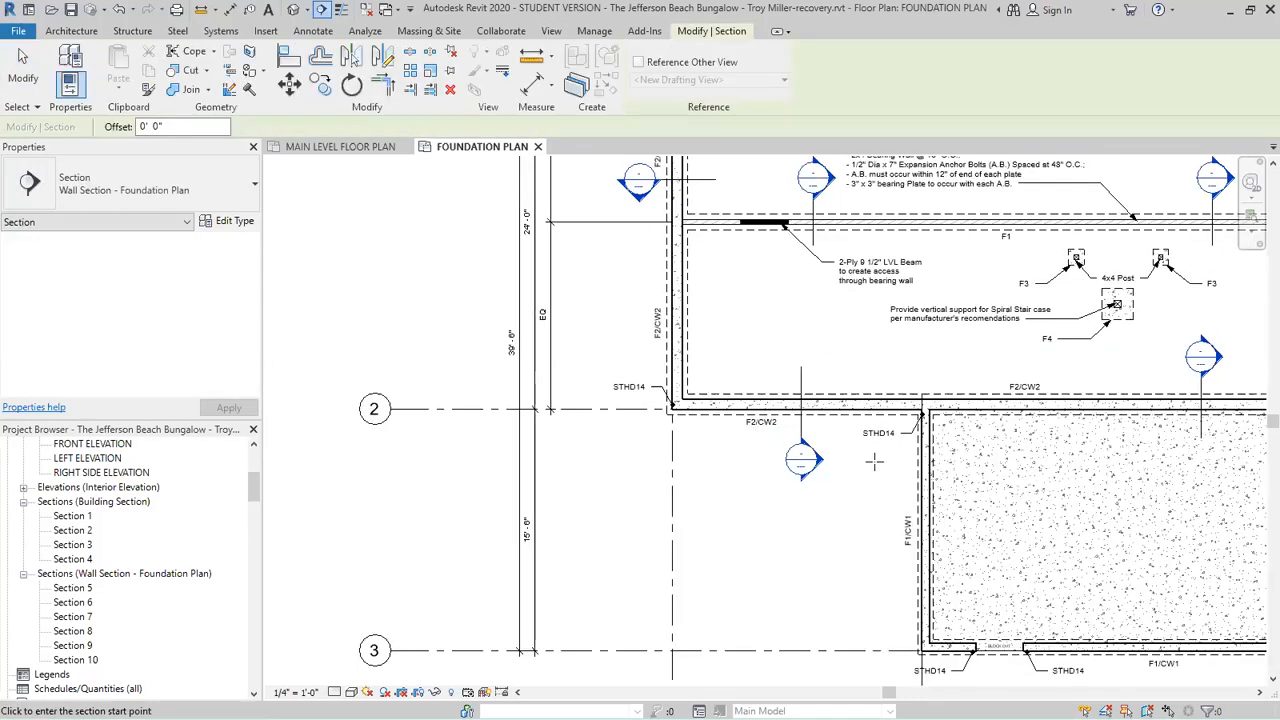
left_click(873, 461)
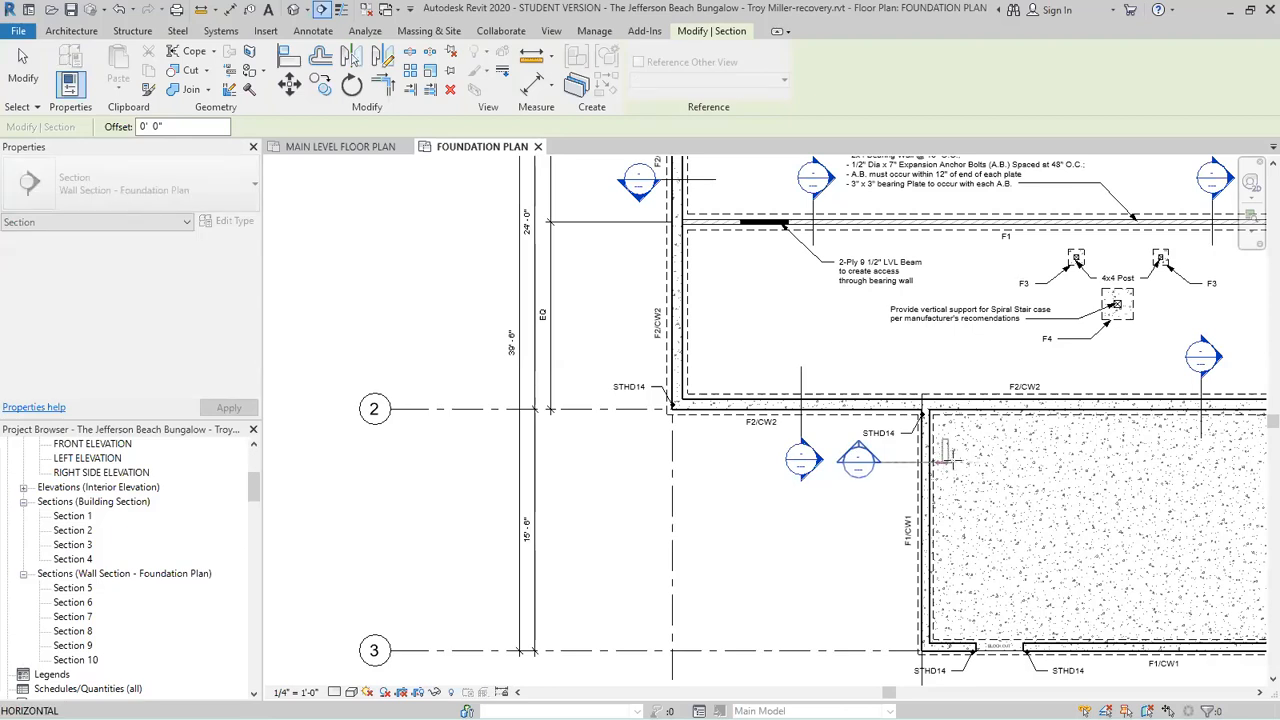
left_click(952, 460)
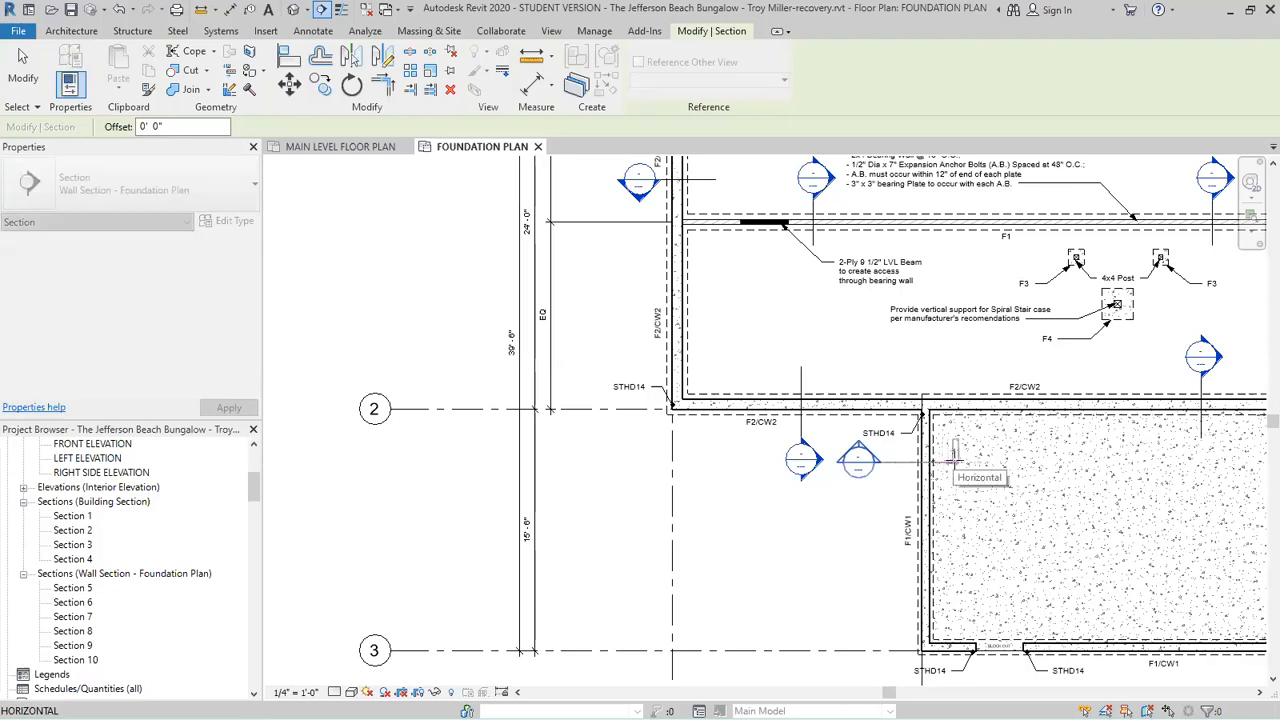
key("Escape")
left_click(873, 468)
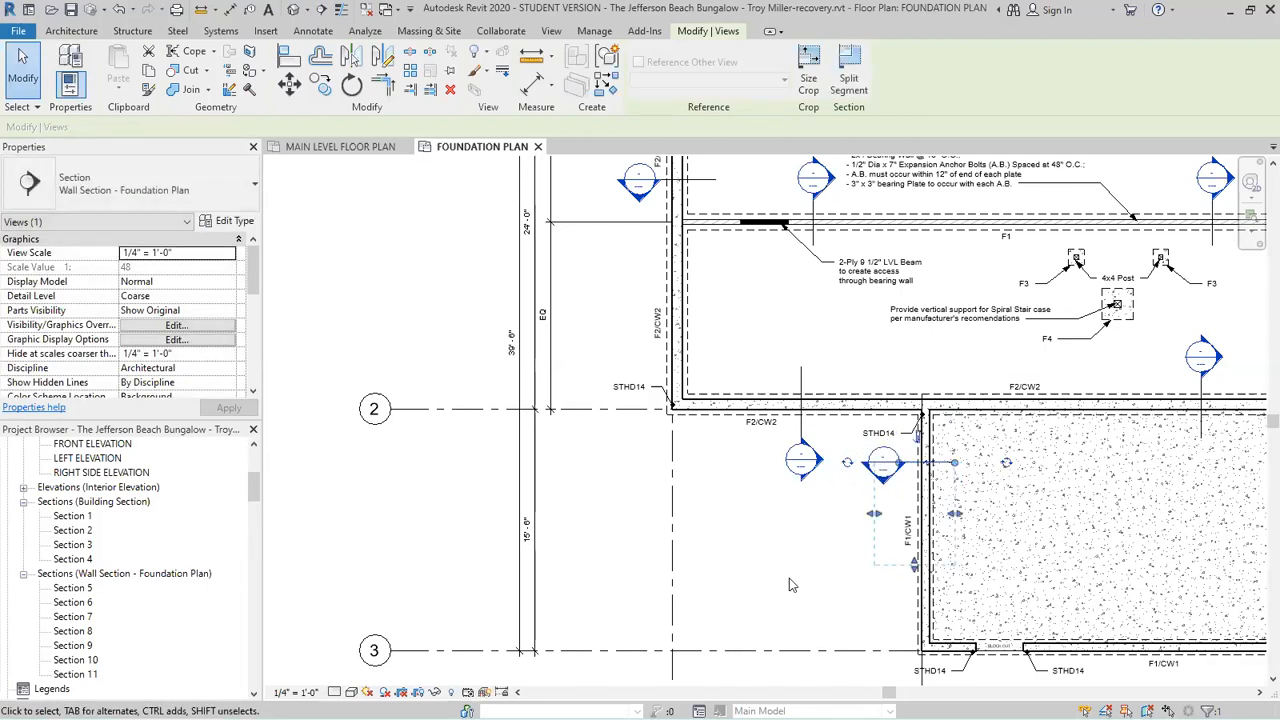
key("Escape")
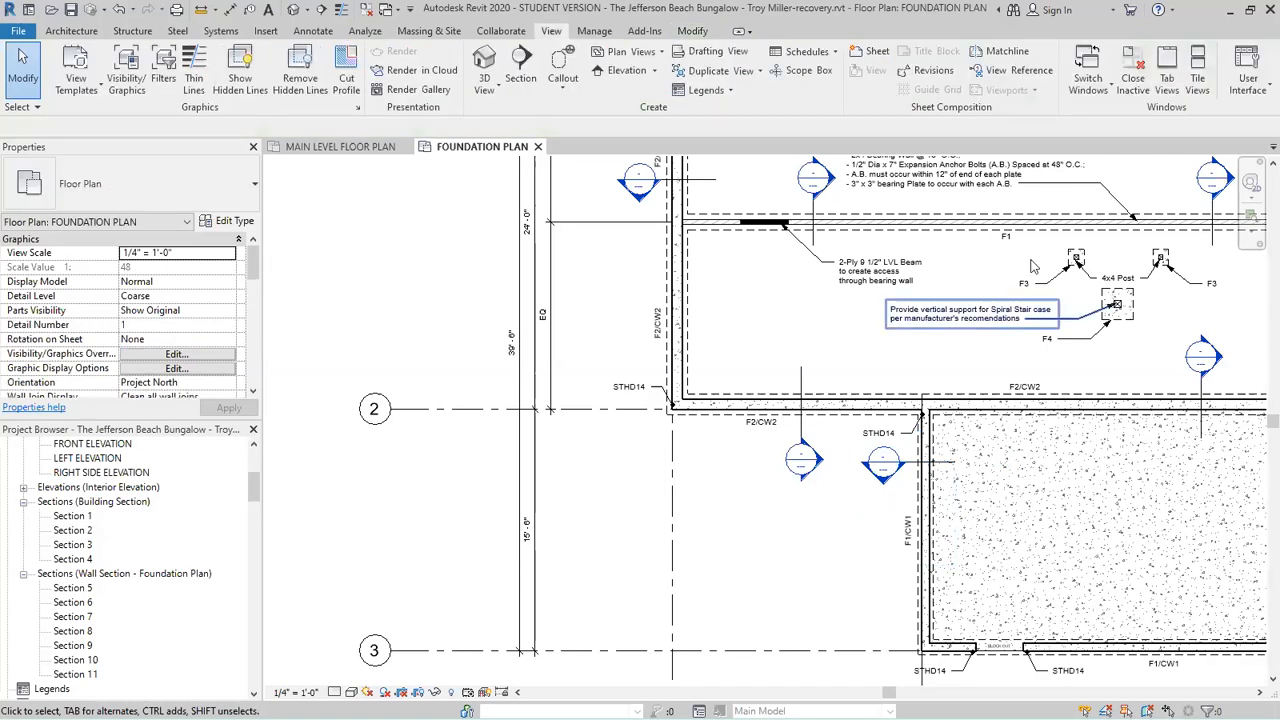
Draw a vertical wall section across the garage wall on grid 3 near grid D, remove its tail and flip it to face grid D.
scroll(975, 272, "down", 2)
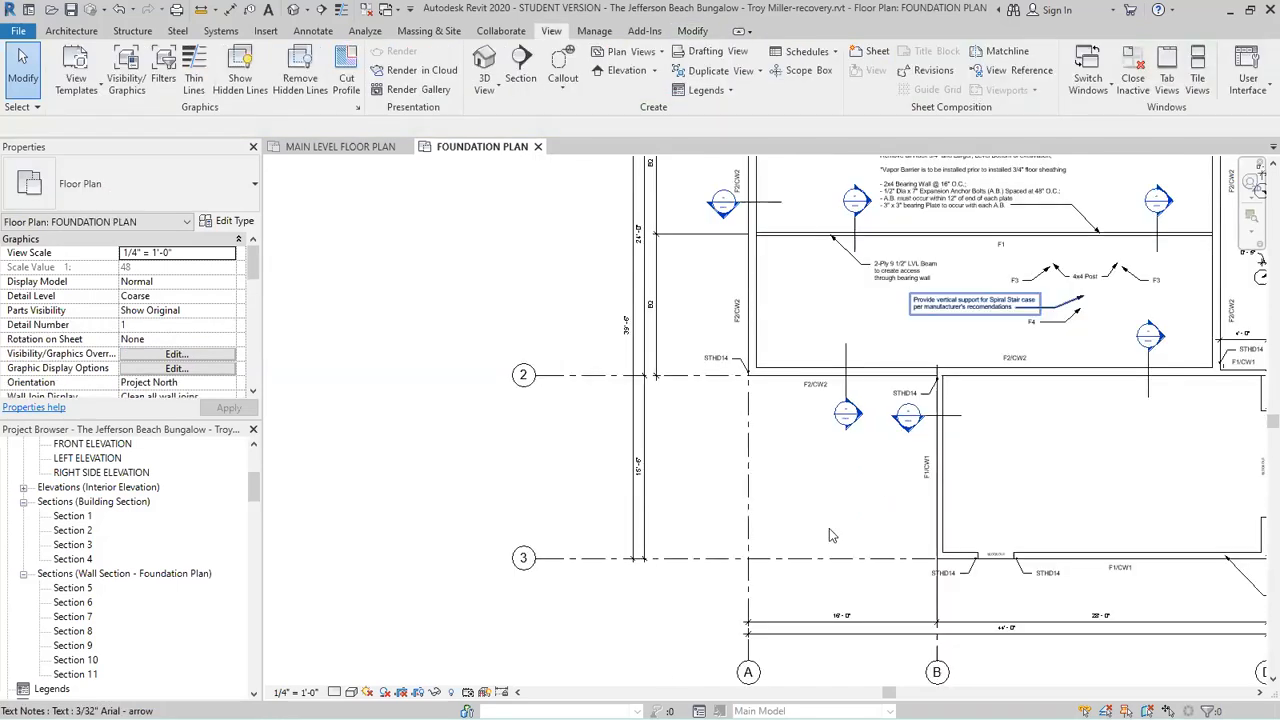
scroll(850, 530, "down", 2)
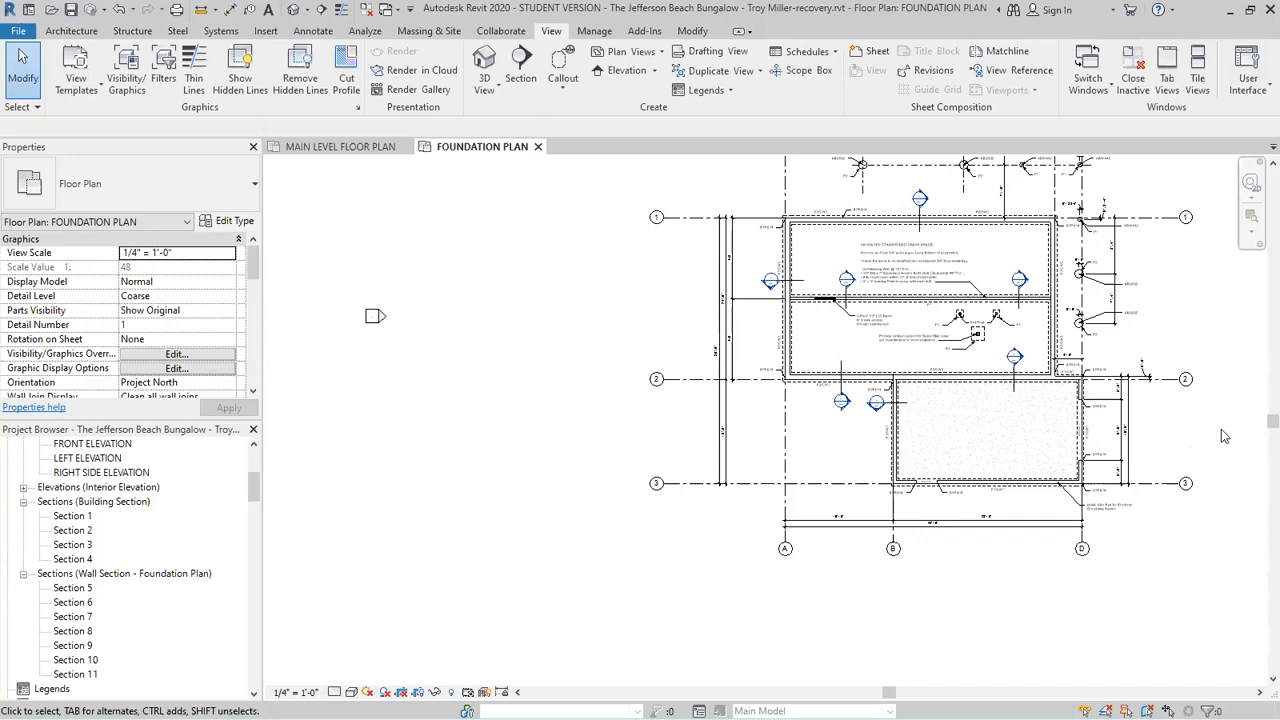
scroll(1178, 505, "up", 1)
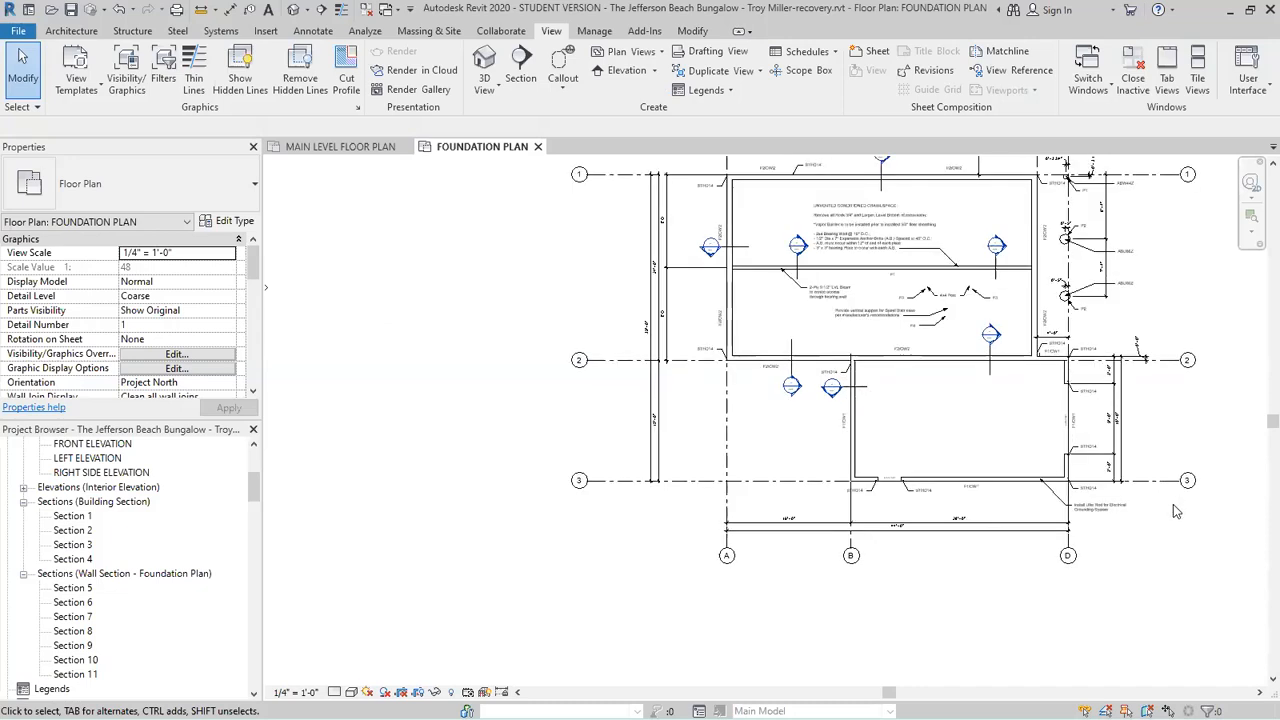
scroll(1175, 508, "up", 1)
scroll(1127, 429, "up", 1)
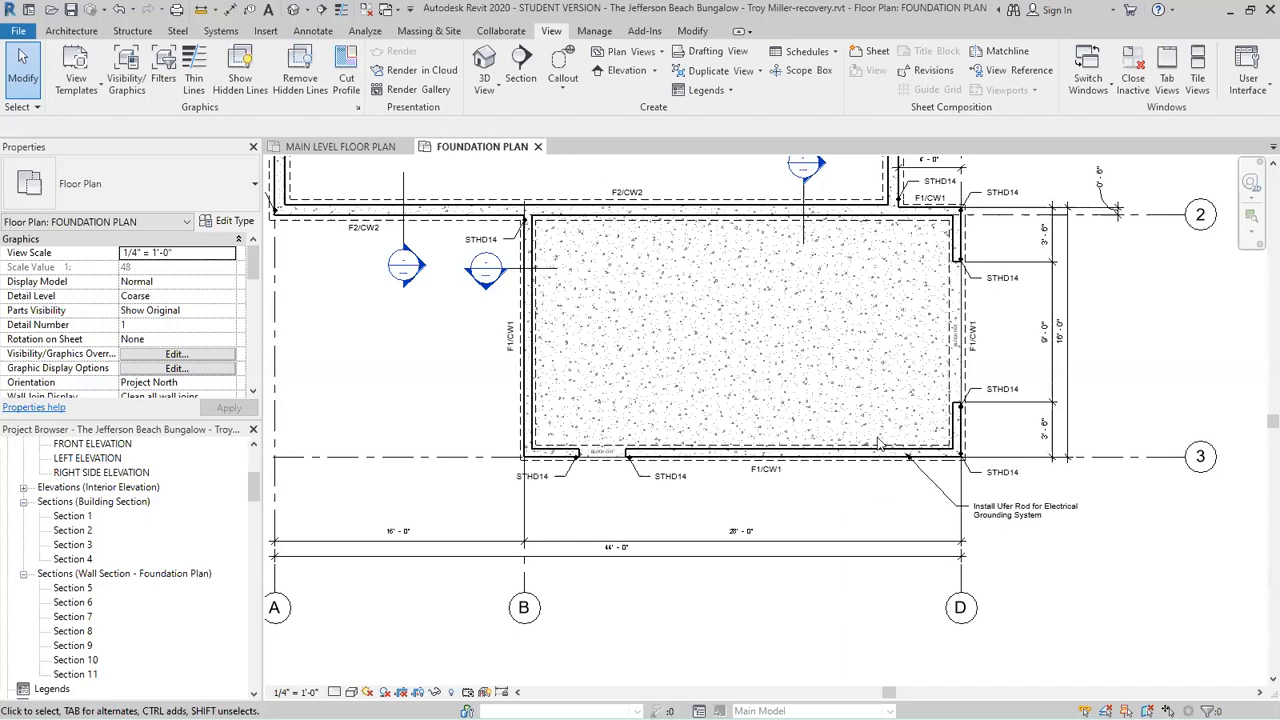
left_click(517, 60)
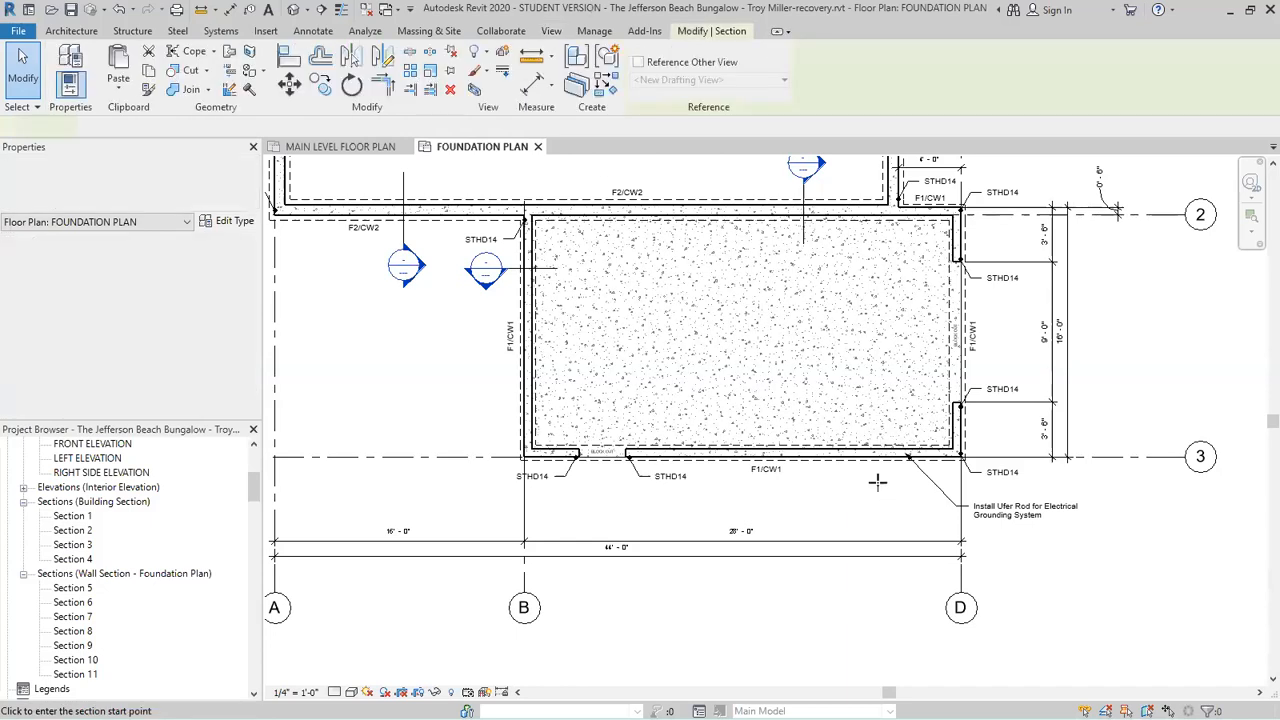
left_click(877, 483)
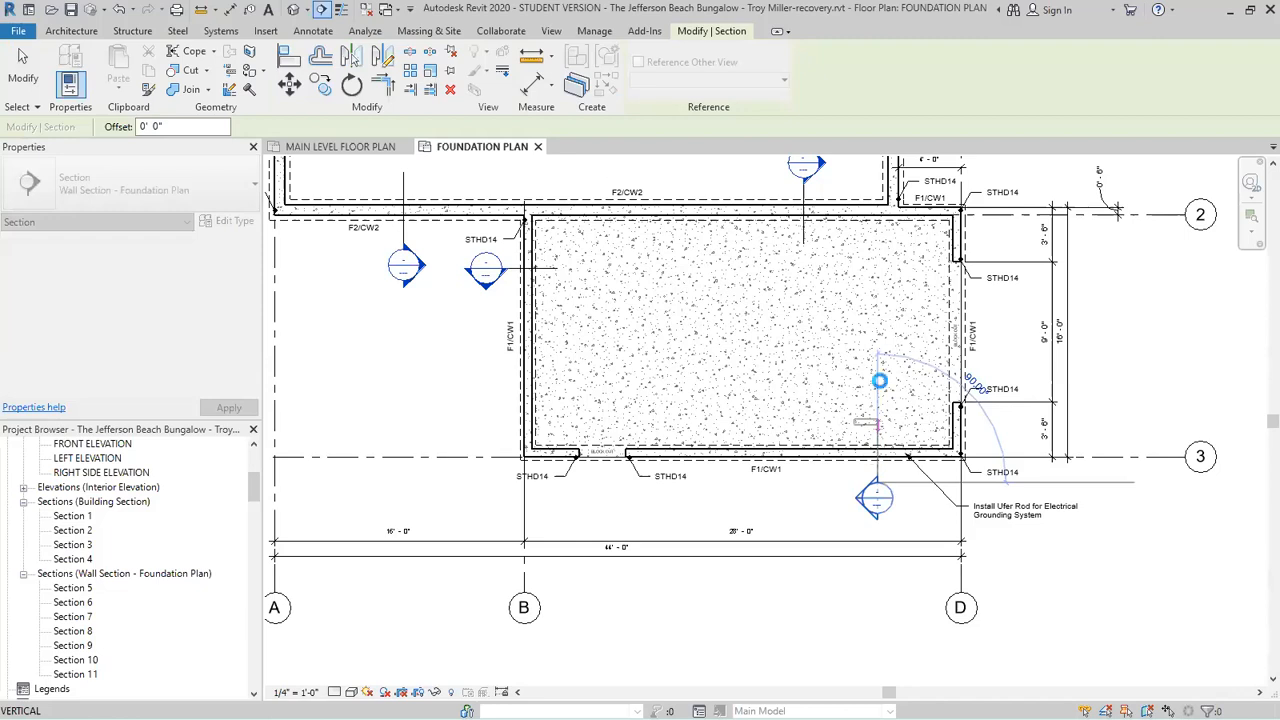
left_click(880, 381)
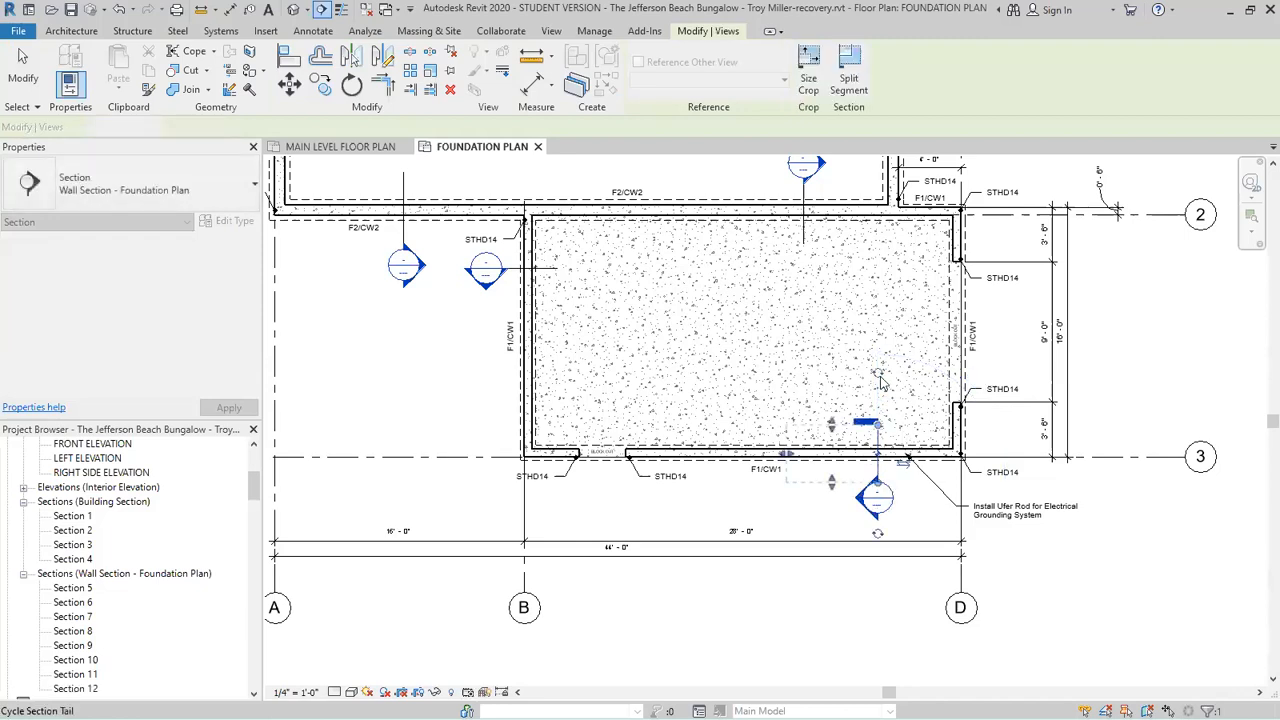
key("Escape")
left_click(903, 464)
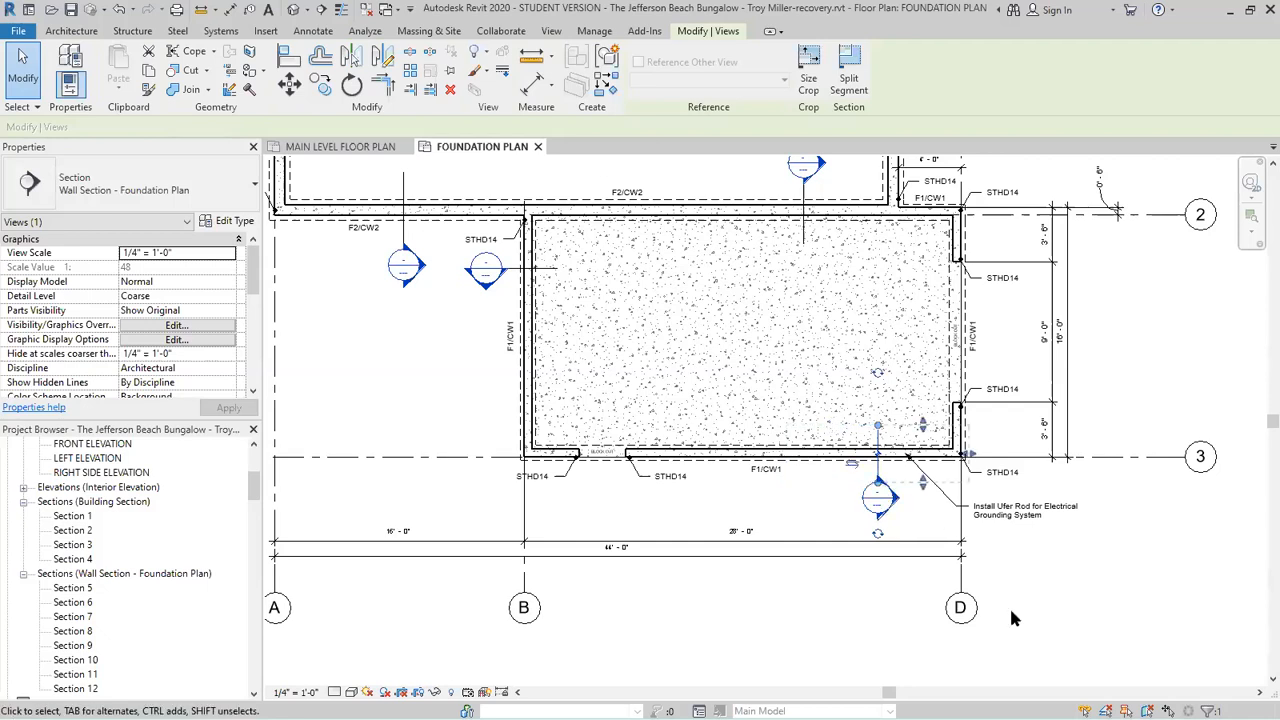
Draw a horizontal wall section across the garage wall on grid D just below grid 2, head outside, and cycle its tail to none.
scroll(1010, 611, "down", 2)
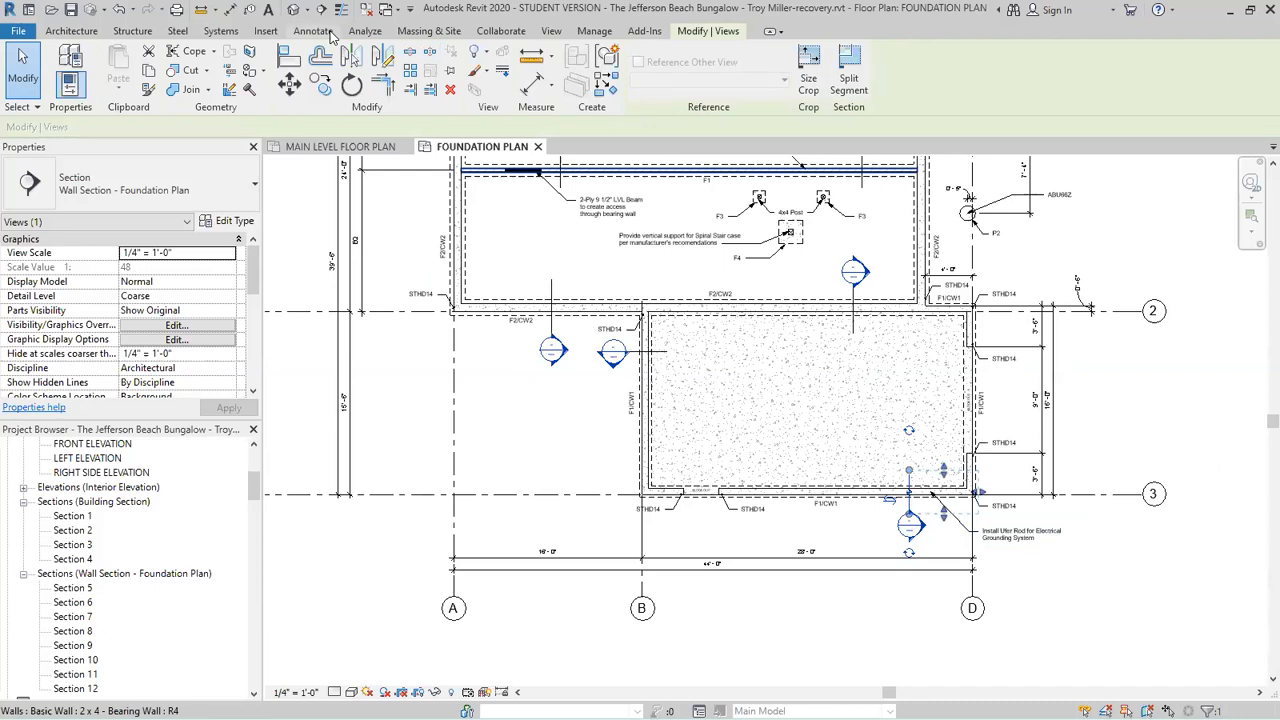
left_click(572, 64)
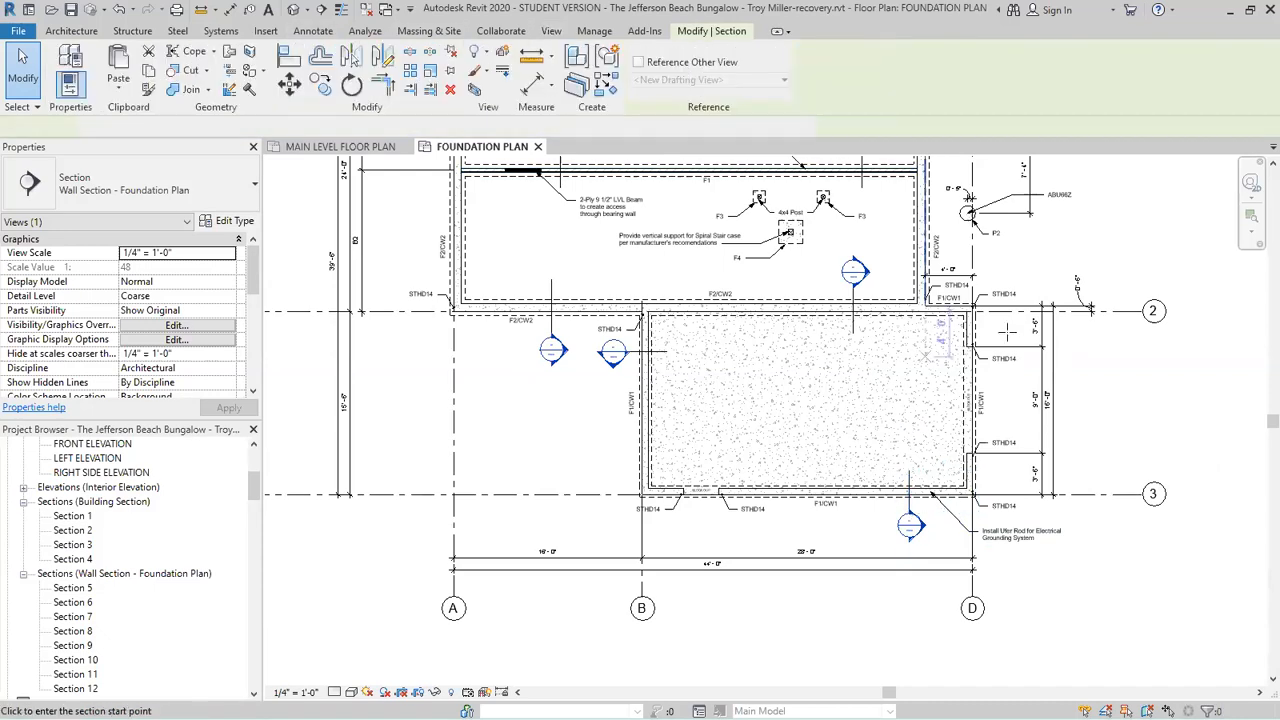
scroll(1007, 331, "up", 1)
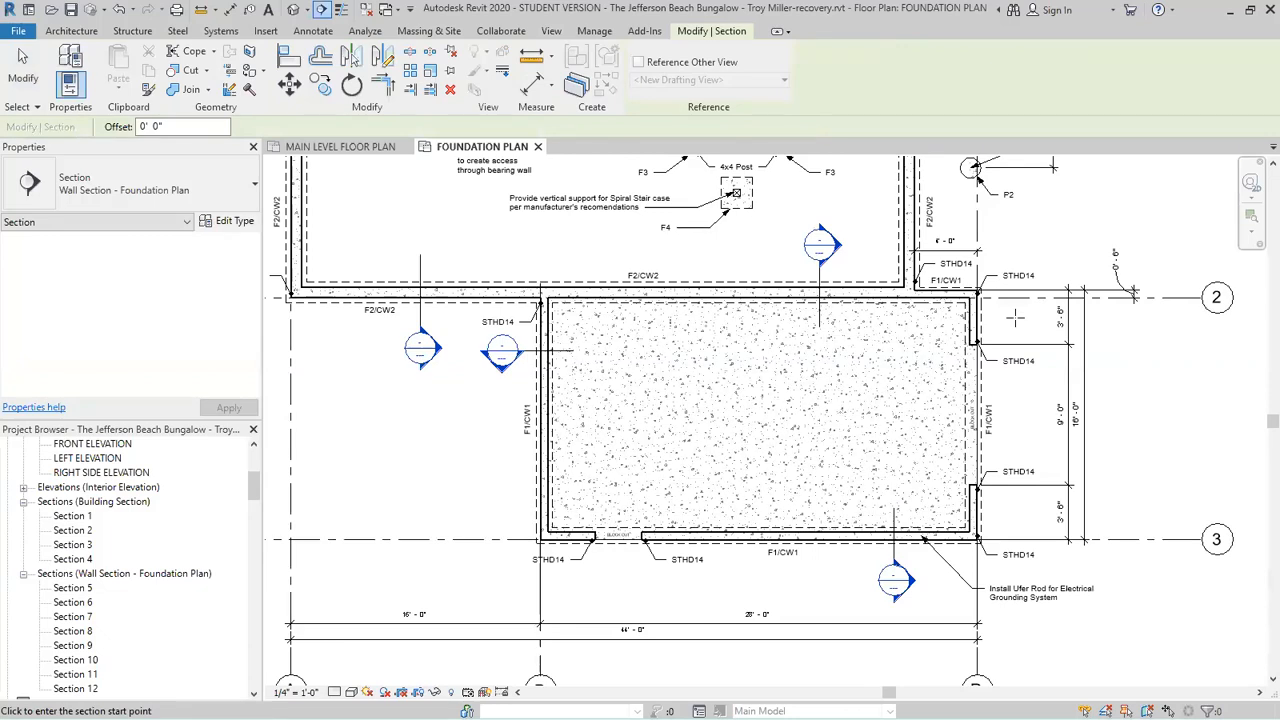
left_click(1010, 318)
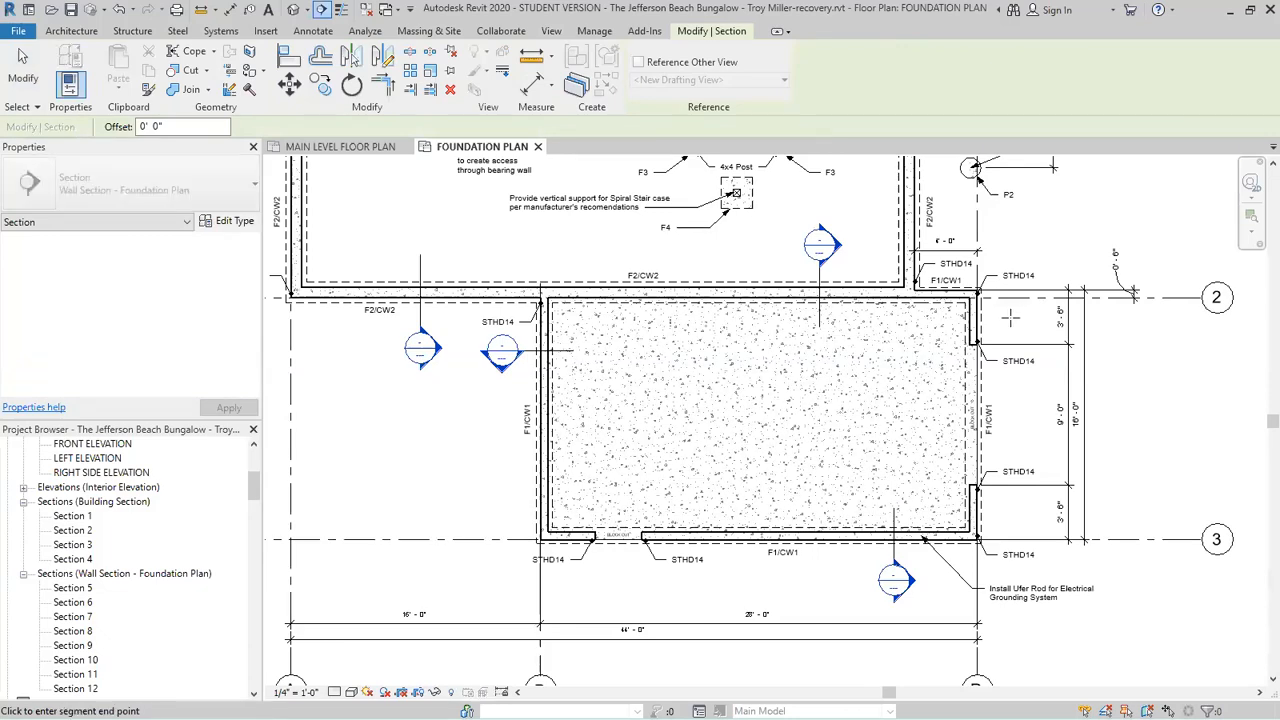
left_click(944, 318)
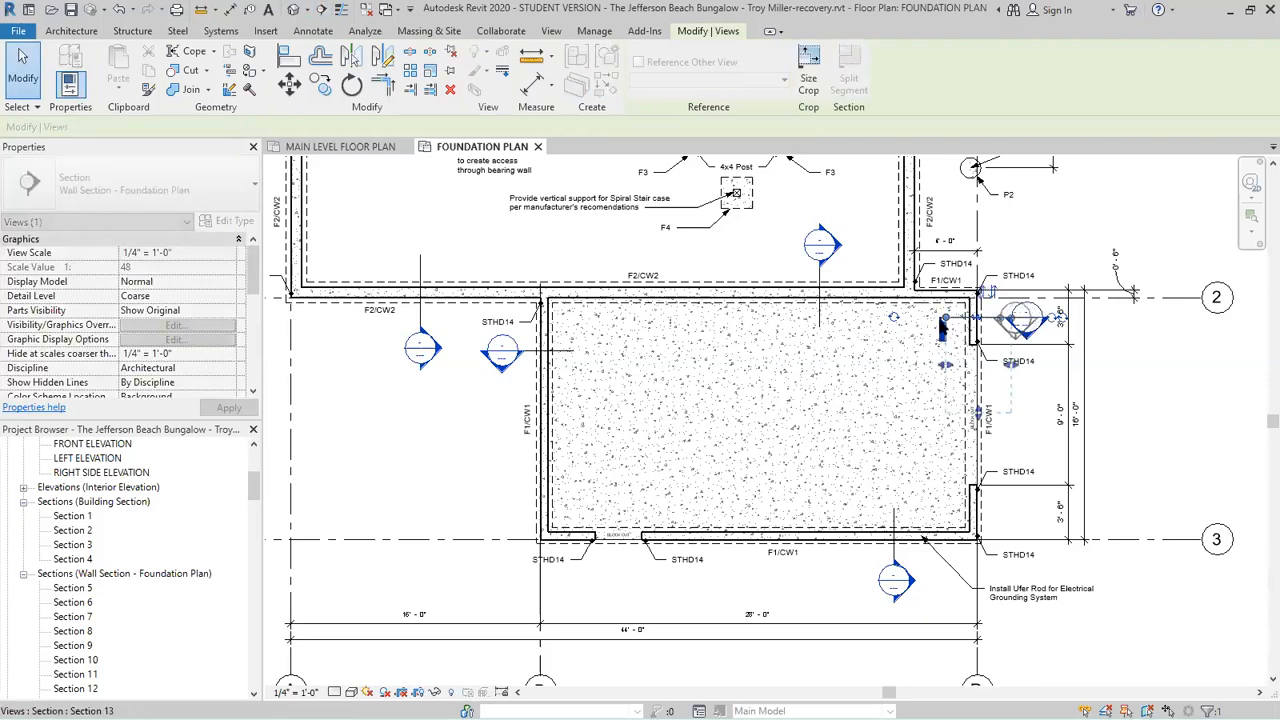
left_click(896, 316)
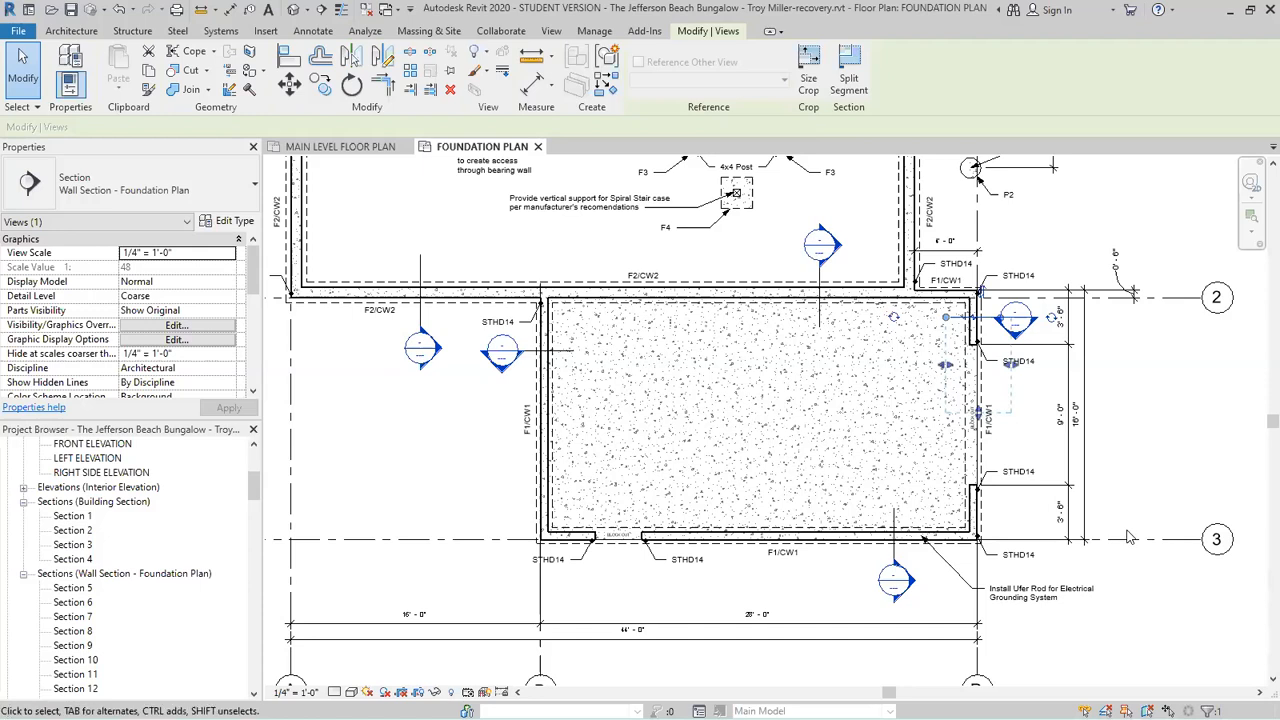
Draw a horizontal wall section across the crawlspace's east foundation wall just below grid 1, with its head outside the wall.
scroll(1127, 530, "down", 3)
scroll(1017, 178, "up", 3)
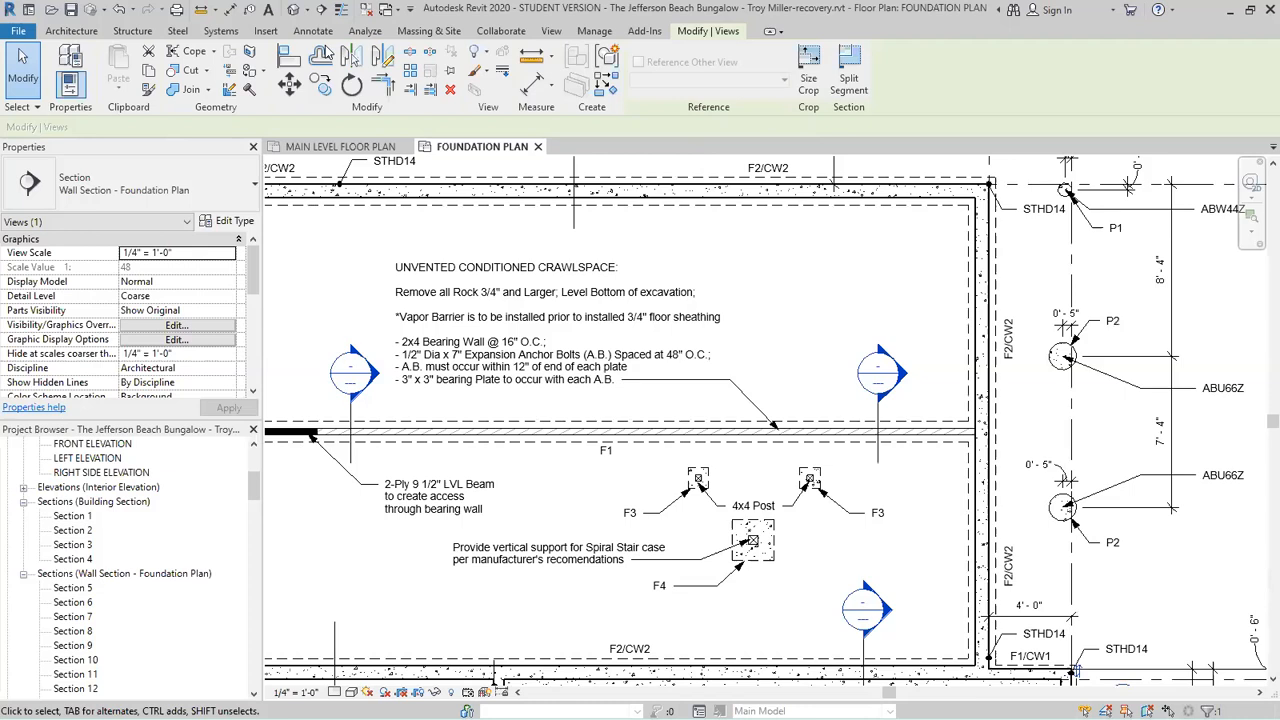
left_click(314, 31)
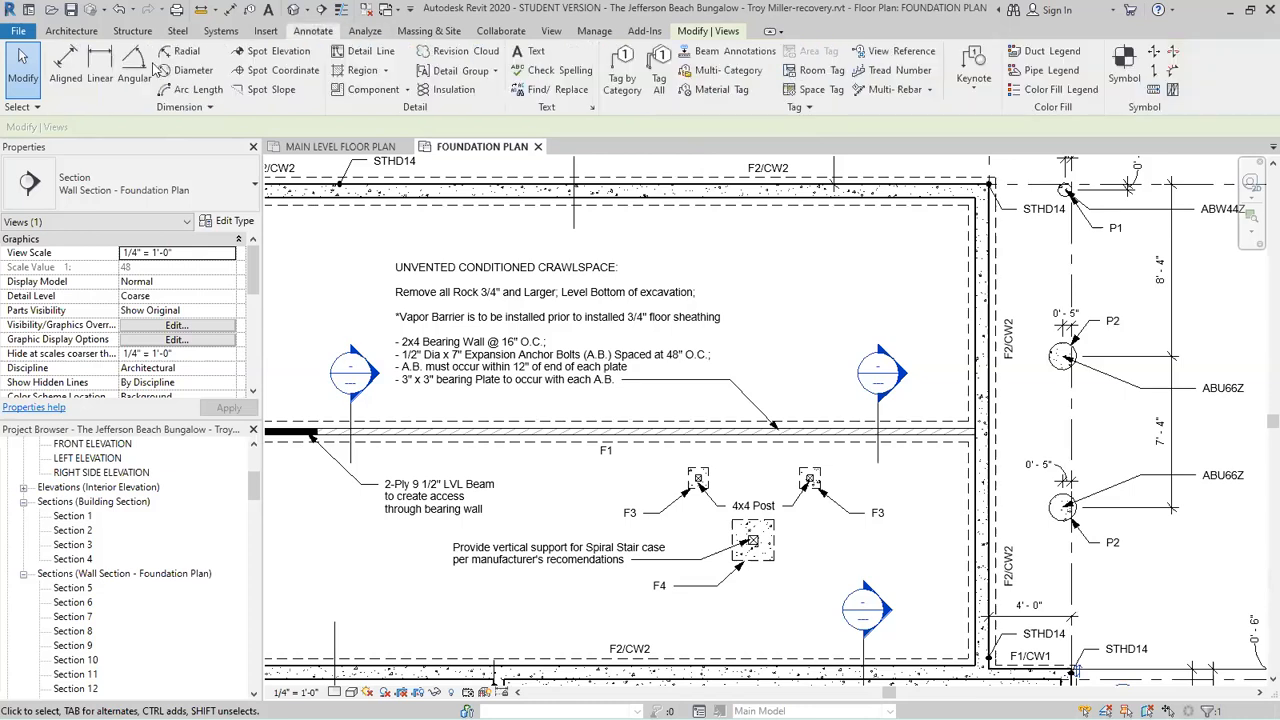
key("t")
key("x")
left_click(548, 35)
left_click(518, 58)
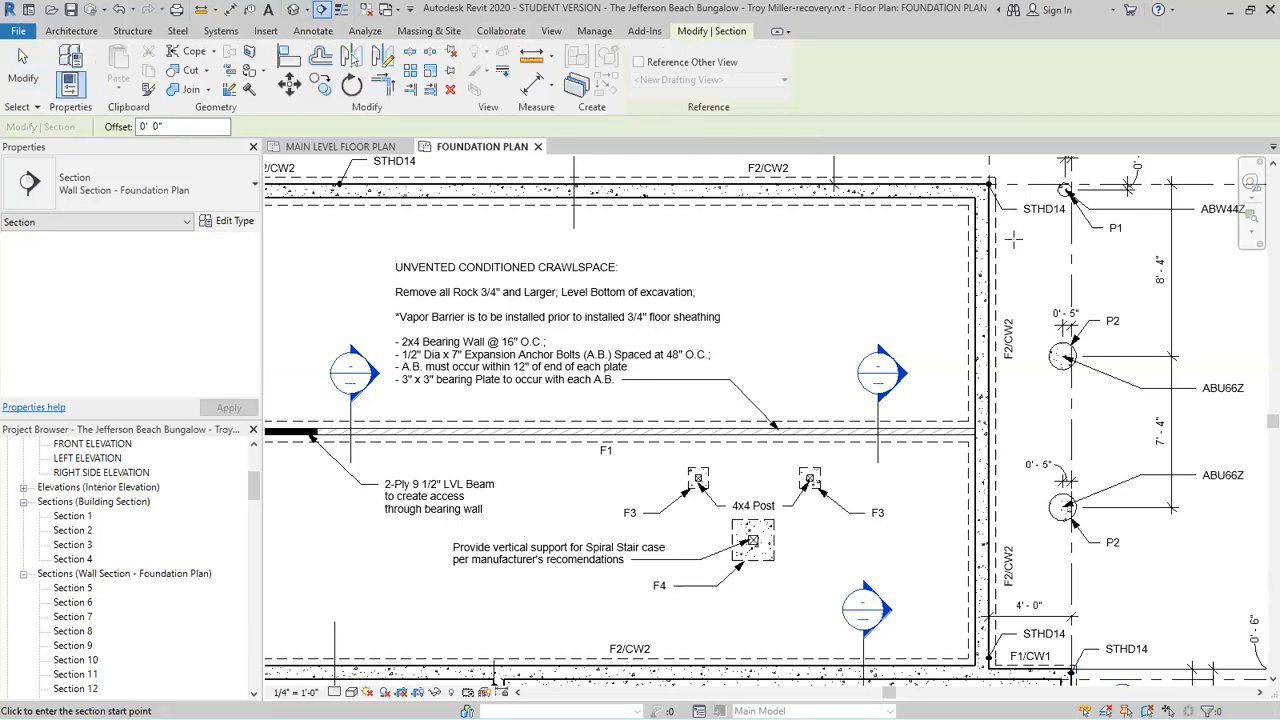
left_click(1034, 243)
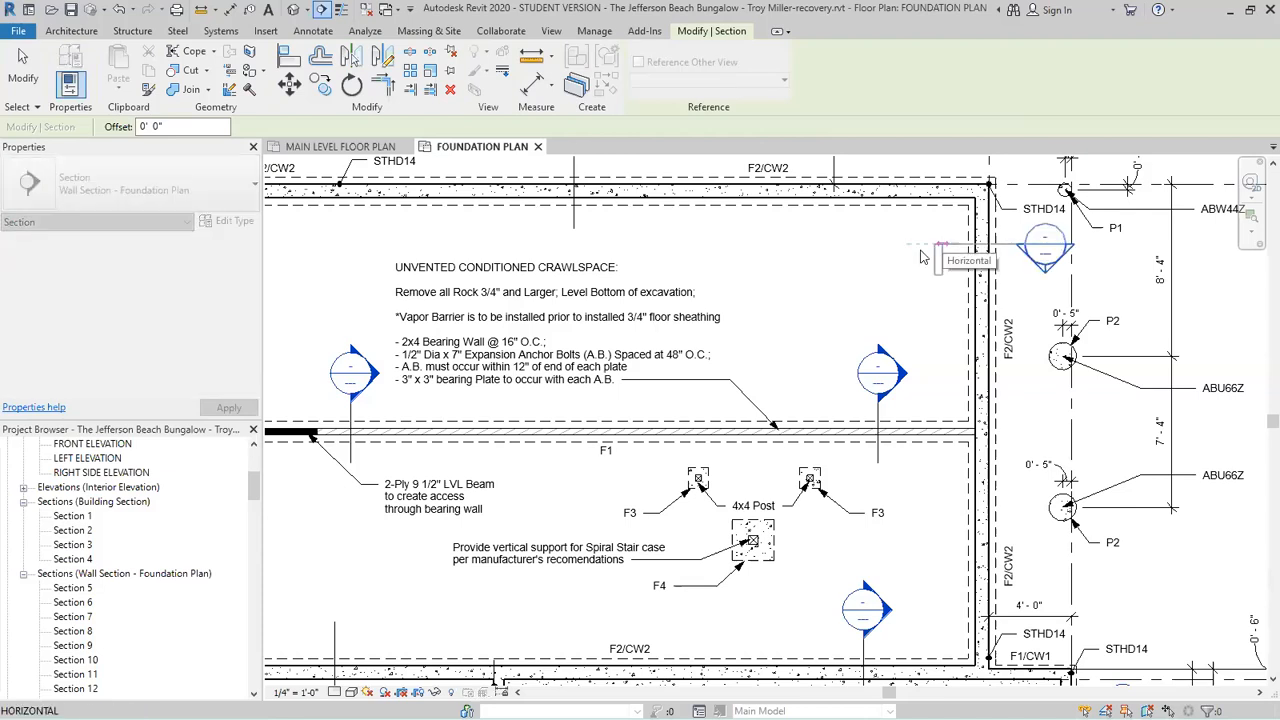
left_click(943, 244)
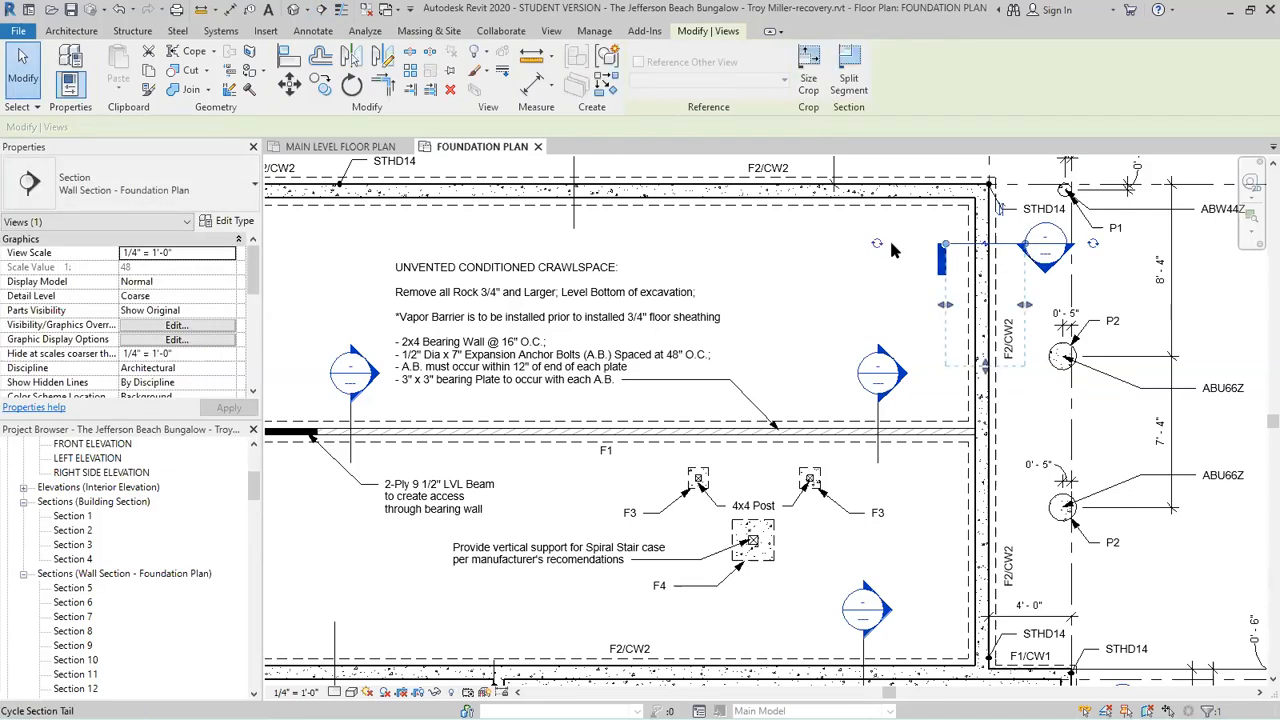
Cycle the east crawlspace wall section's tail to none and shorten its line by moving the head slightly closer to the wall.
left_click(876, 245)
left_click_drag(1025, 245, 1012, 248)
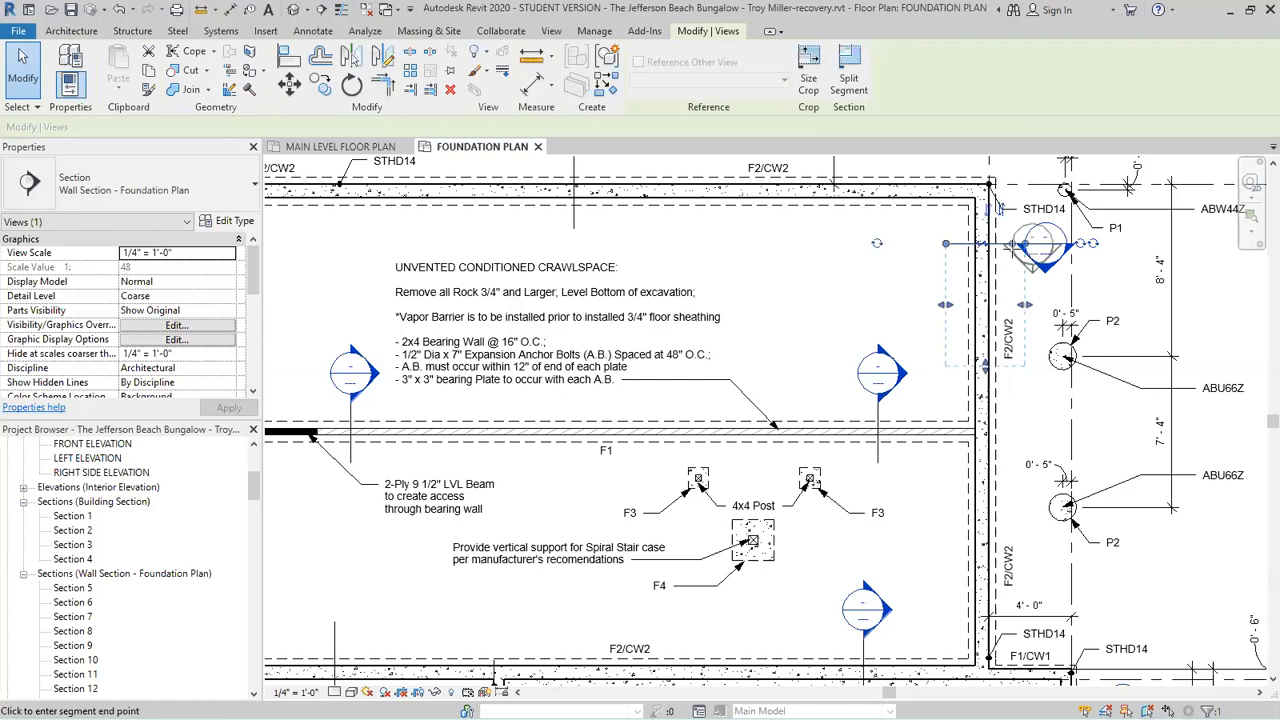
left_click(1012, 246)
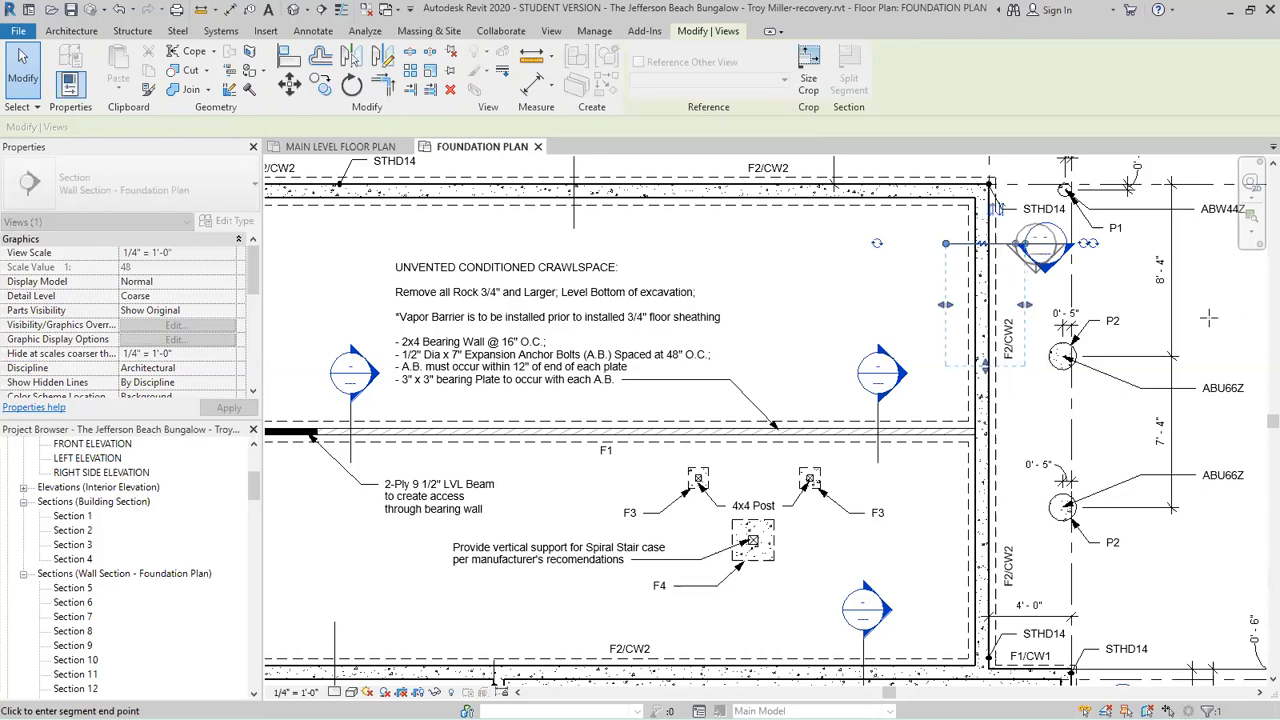
key("Escape")
key("Escape")
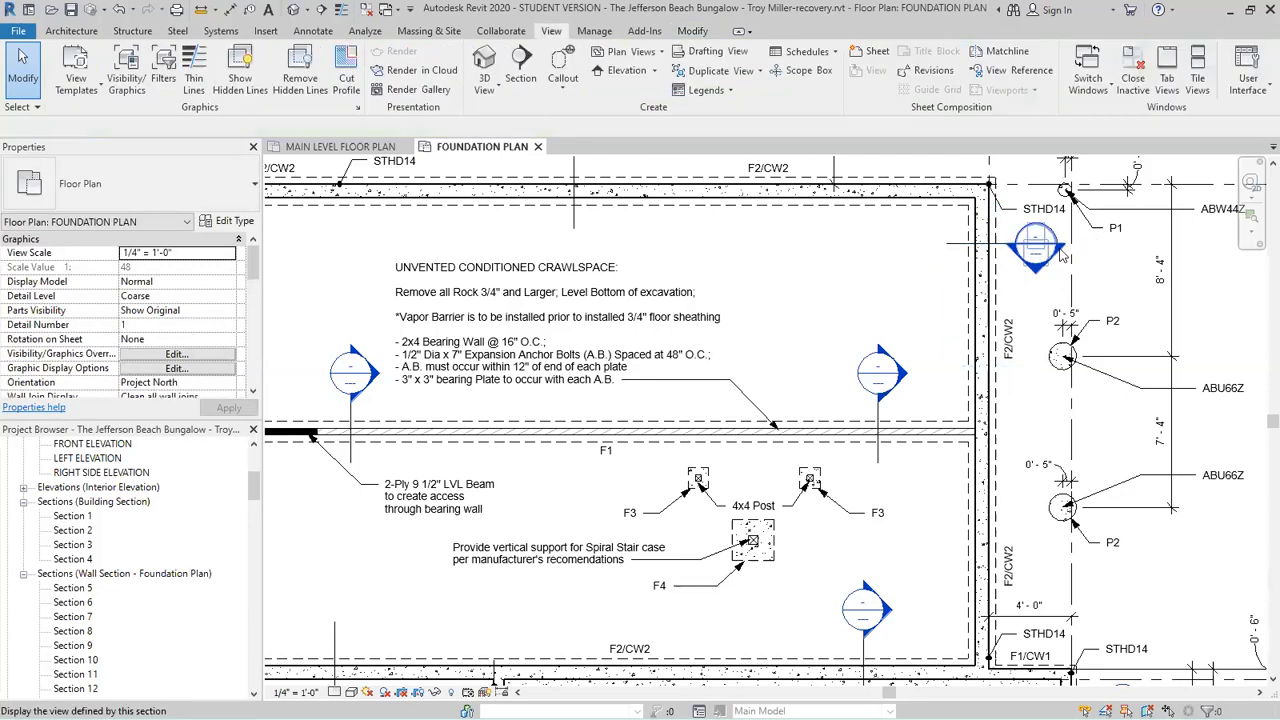
Examine the placement of the new section callouts across the whole foundation plan, from the crawlspace walls to the garage.
scroll(1062, 257, "up", 2)
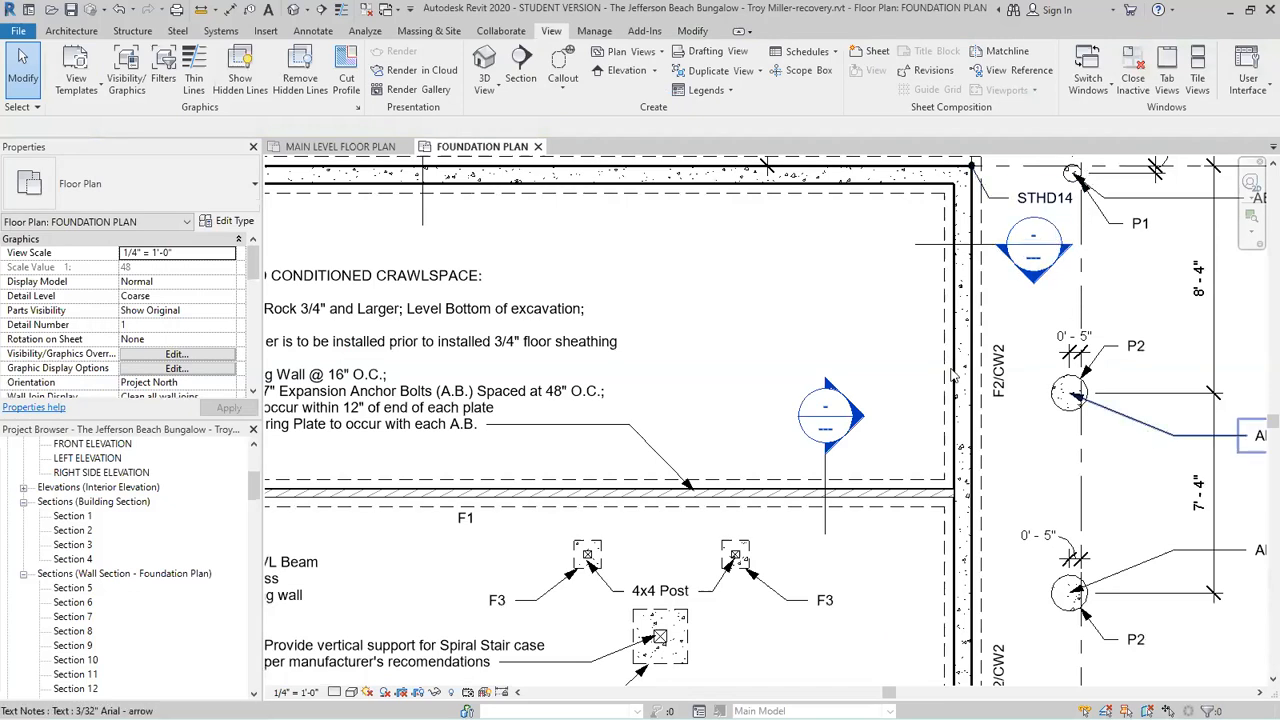
scroll(953, 374, "down", 2)
scroll(1000, 357, "down", 3)
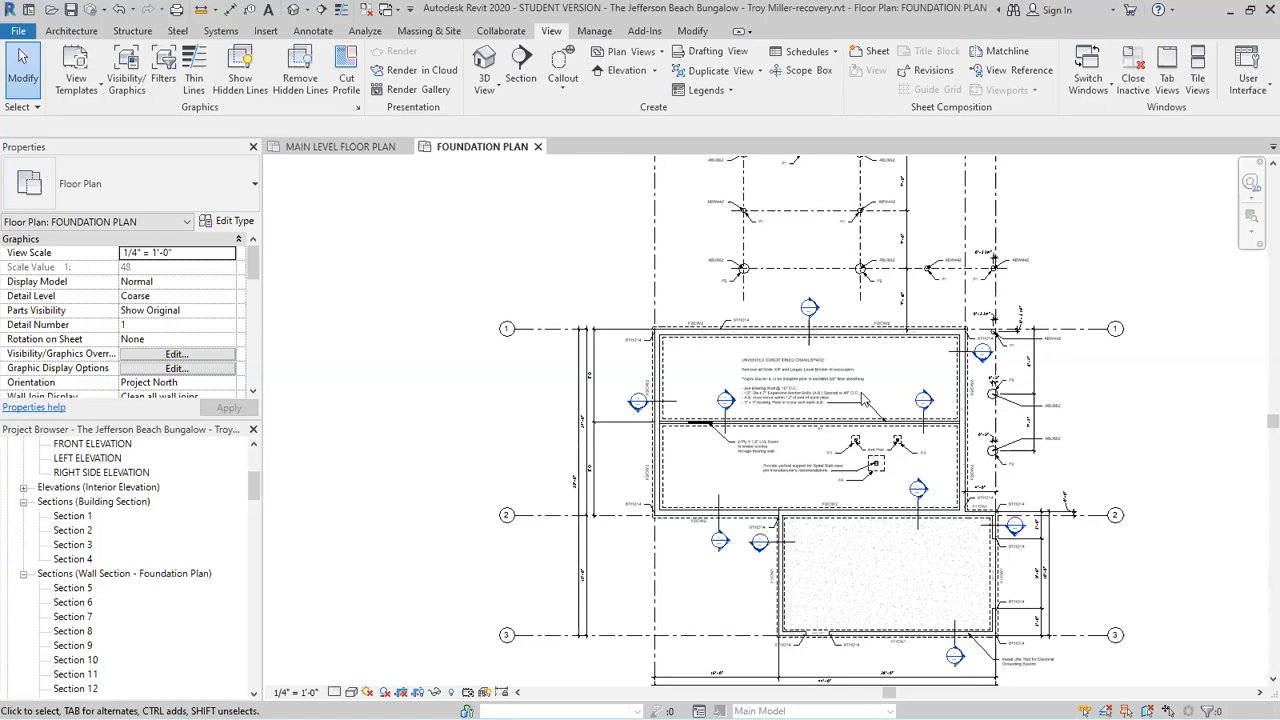
scroll(880, 430, "down", 1)
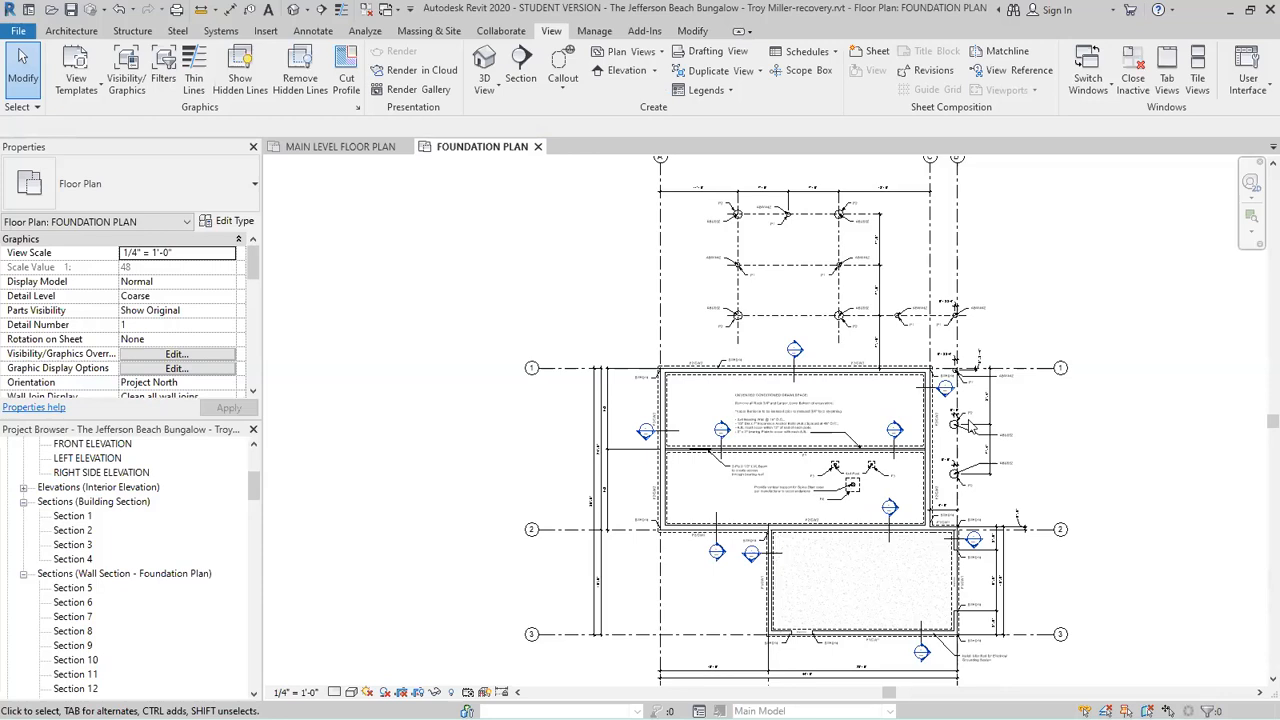
scroll(963, 368, "down", 1)
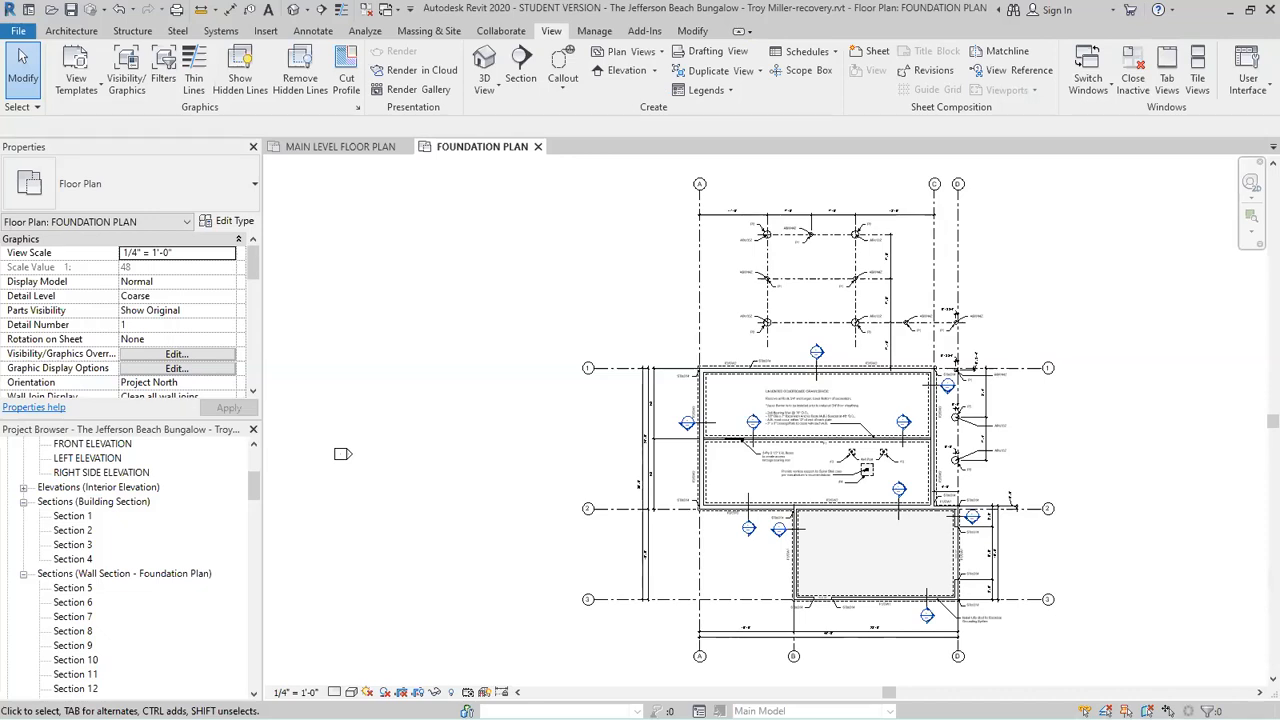
scroll(866, 678, "up", 1)
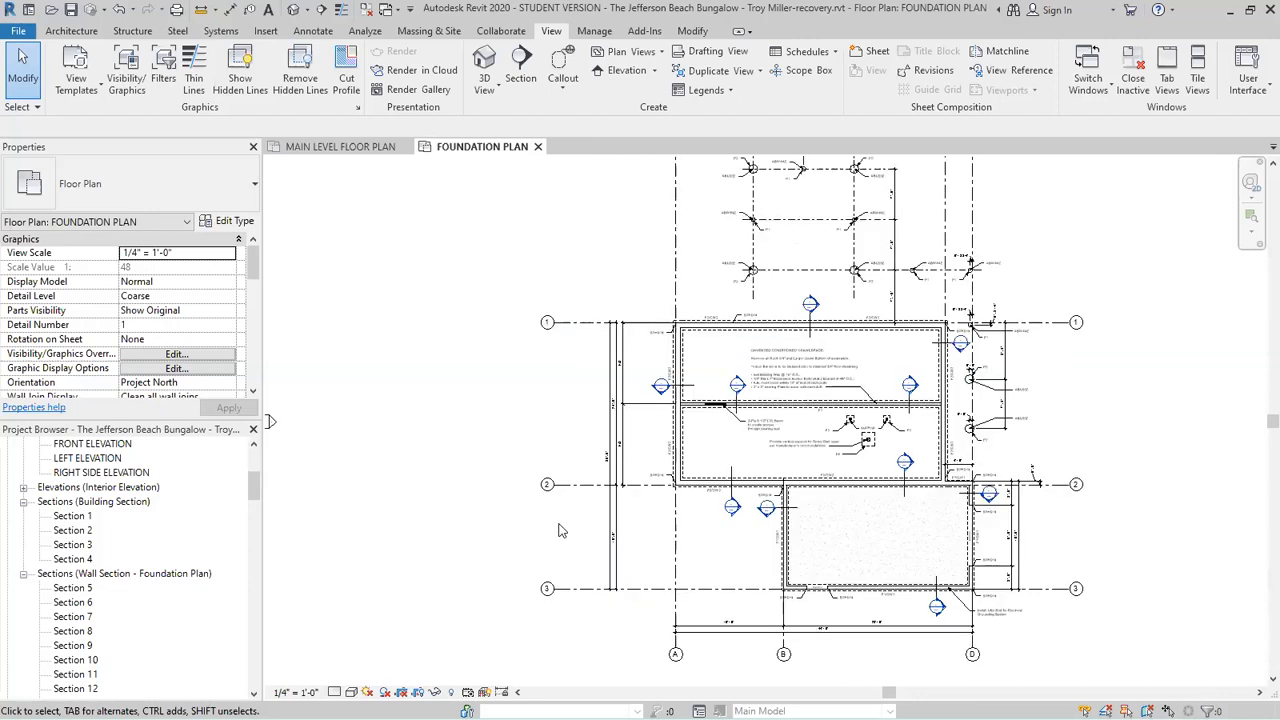
scroll(559, 524, "down", 1)
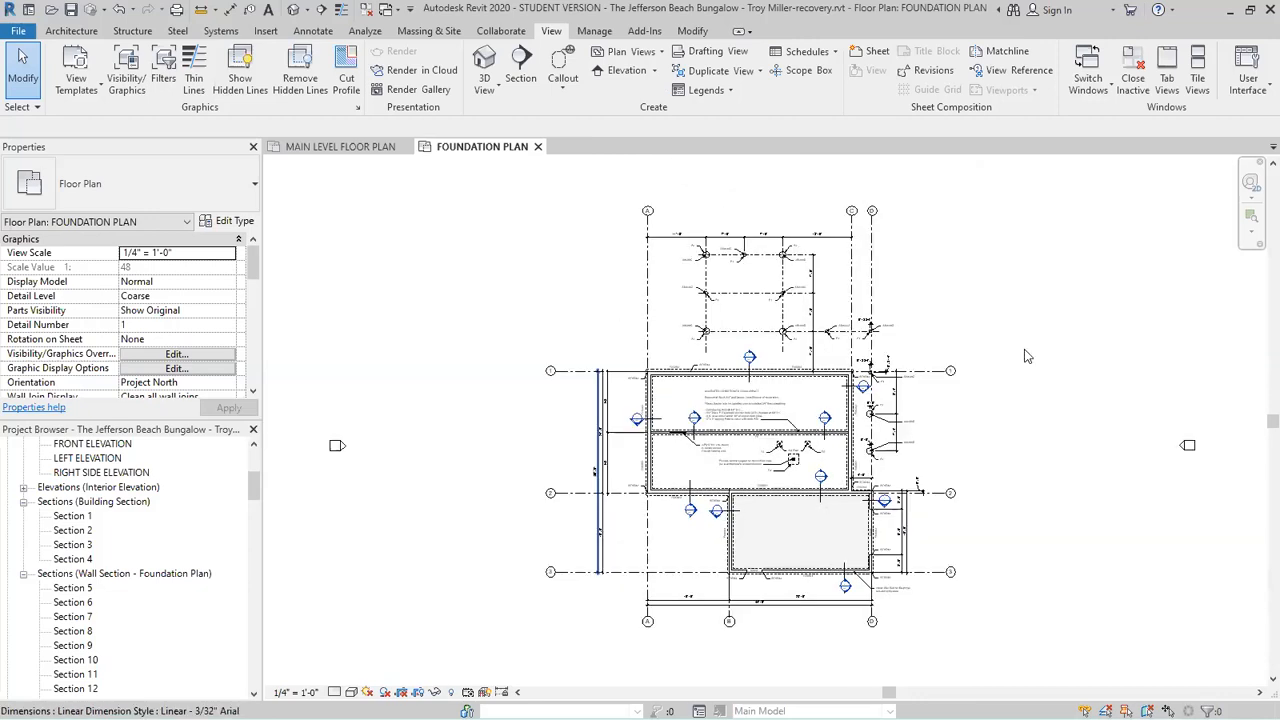
scroll(1025, 349, "up", 1)
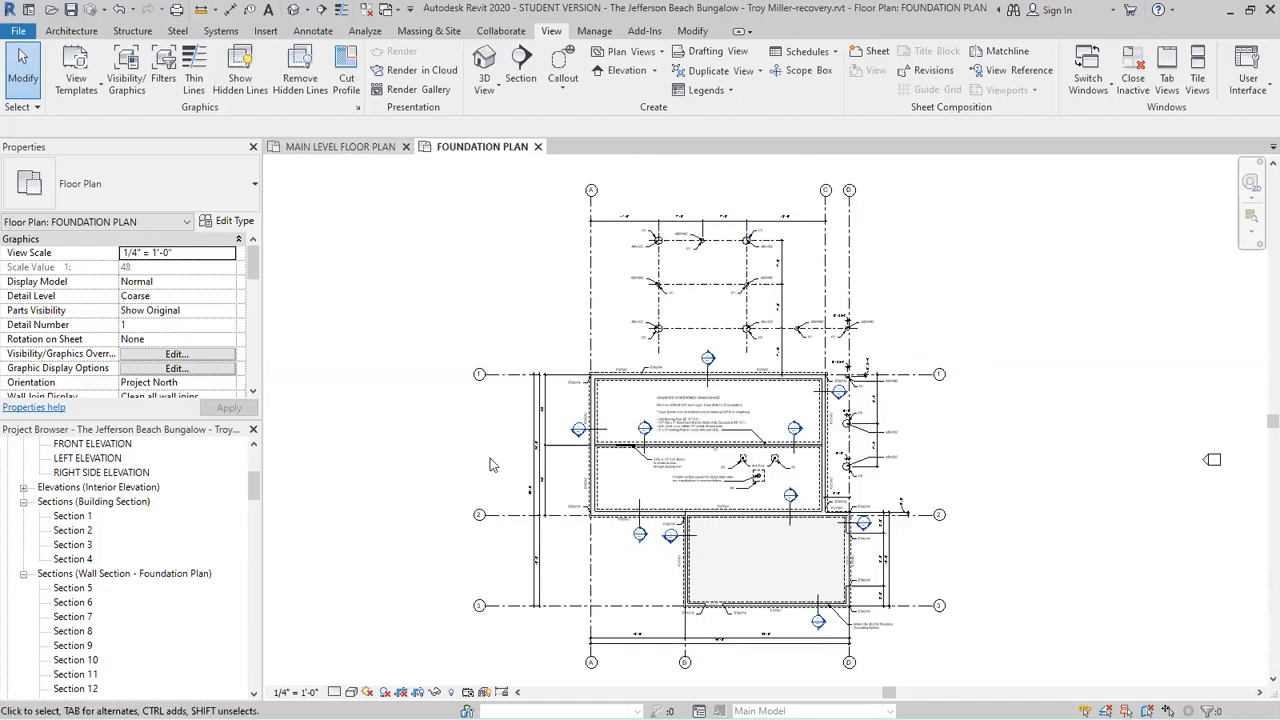
Open the MAIN LEVEL FLOOR PLAN view's Visibility/Graphic Overrides and find Sections among its annotation categories.
left_click(349, 149)
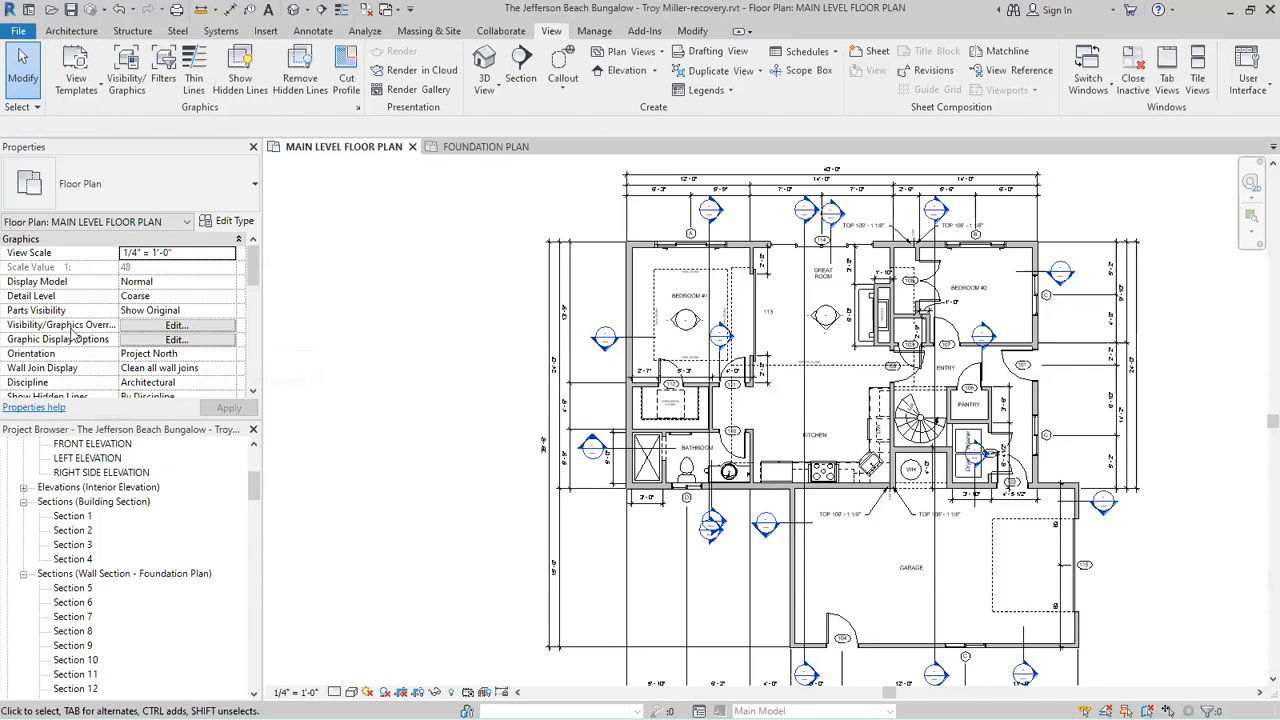
left_click(164, 324)
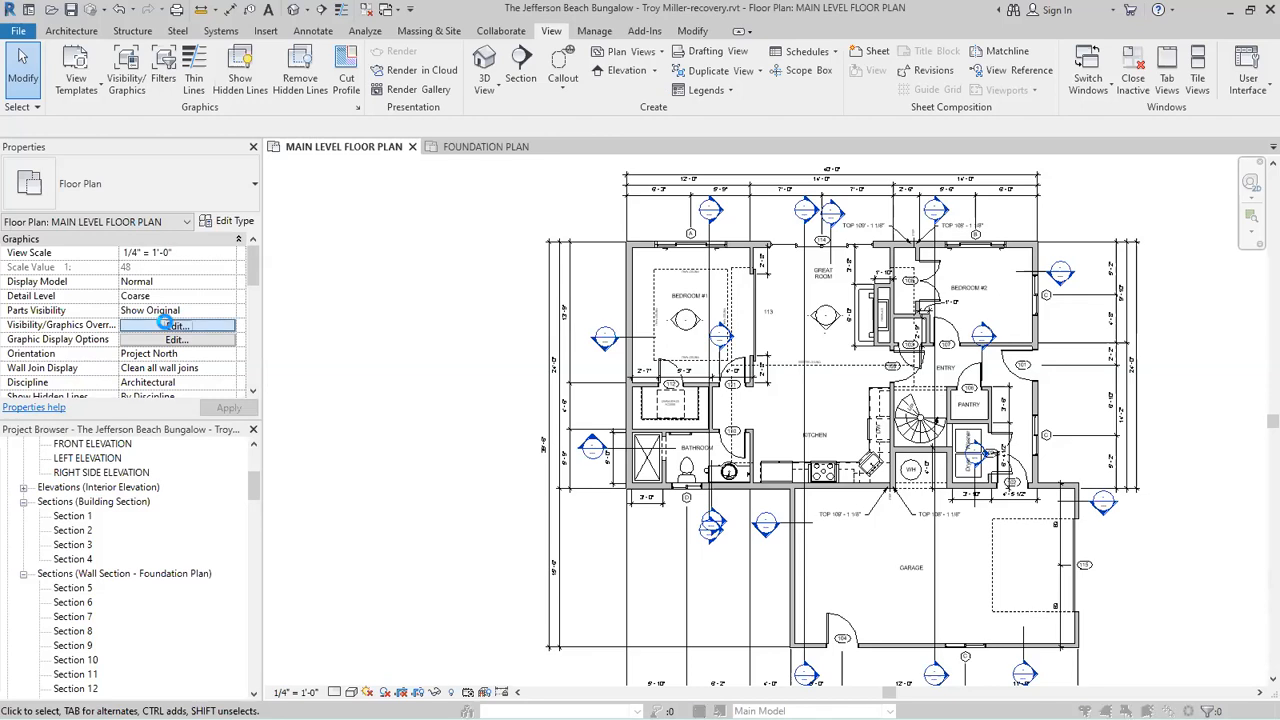
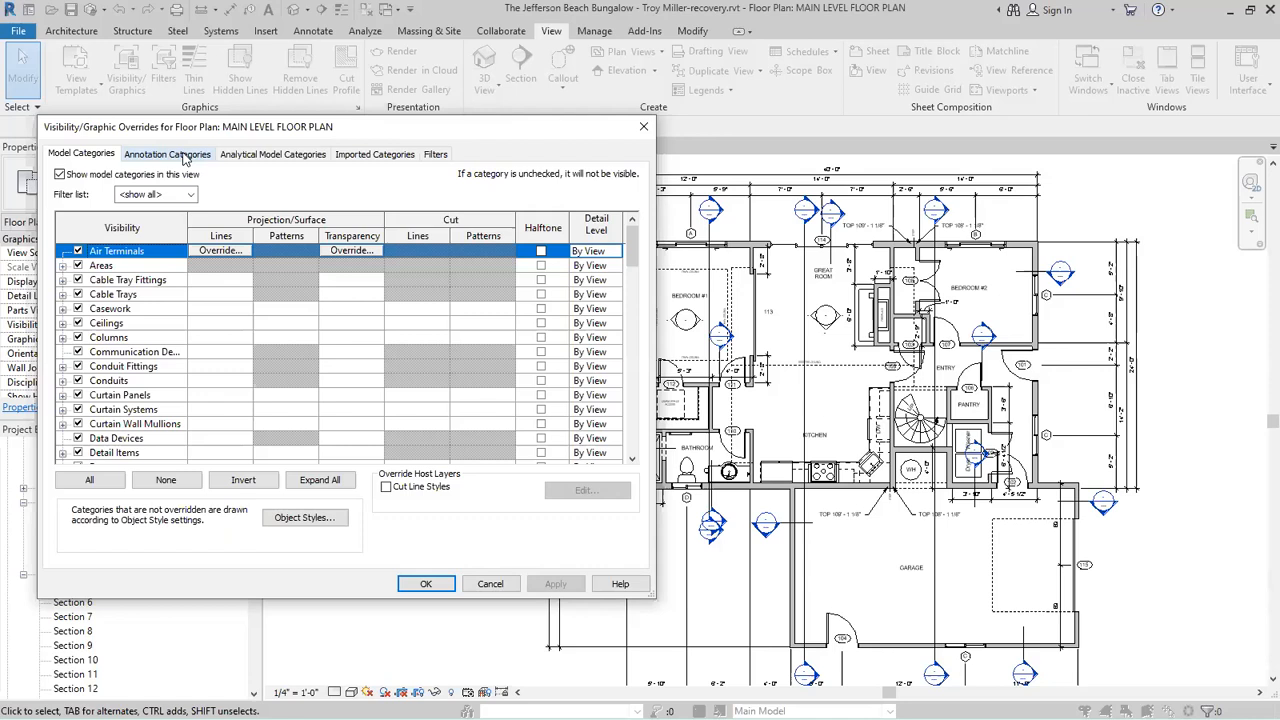
left_click(167, 154)
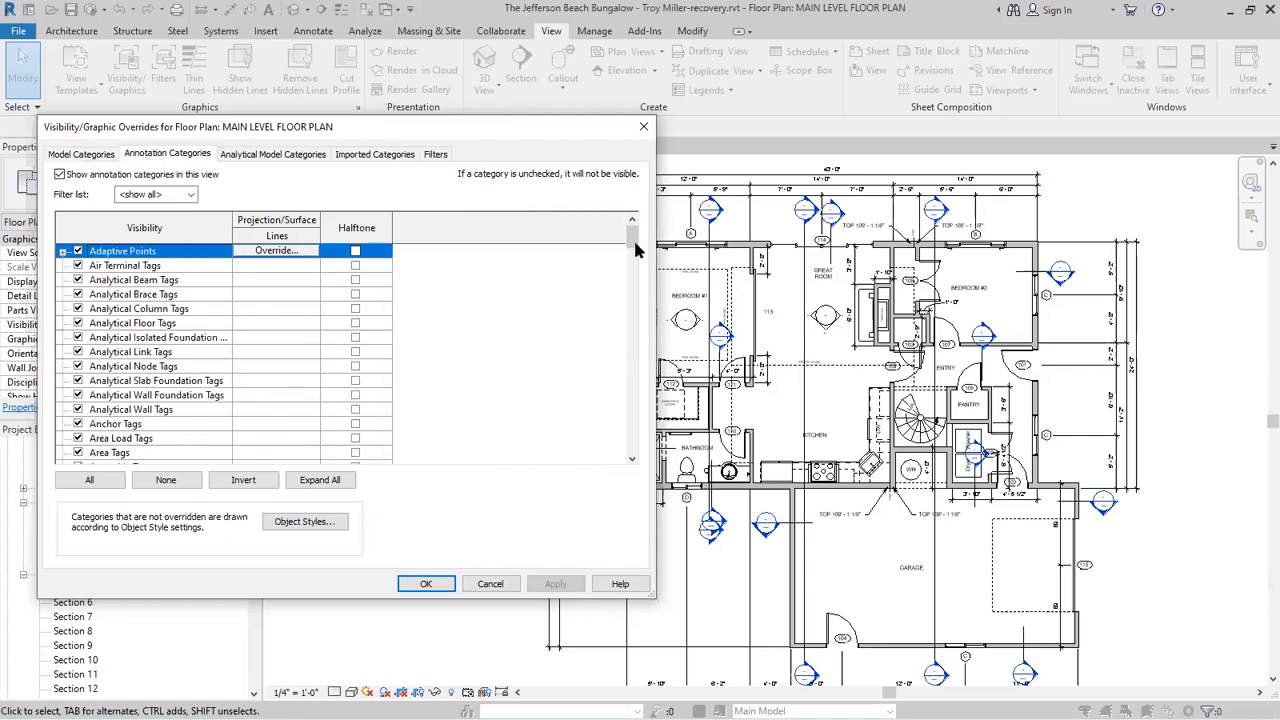
scroll(626, 352, "down", 5)
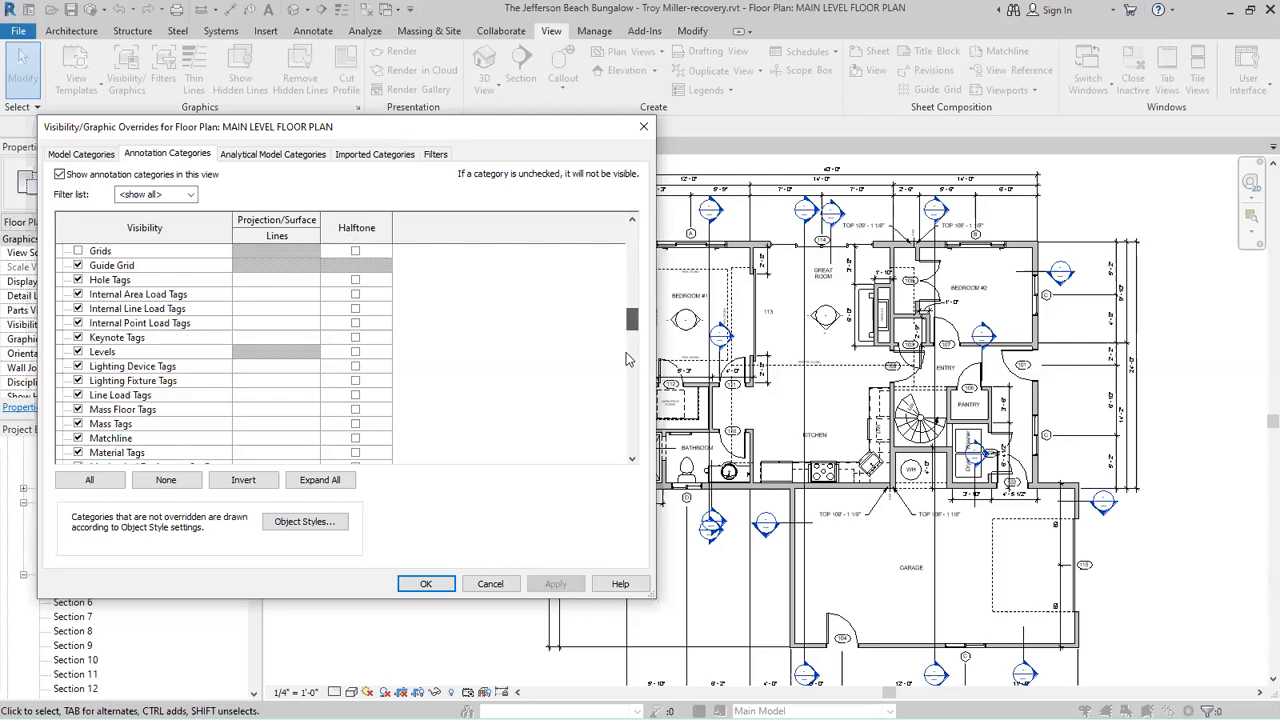
scroll(626, 352, "down", 5)
scroll(630, 398, "down", 6)
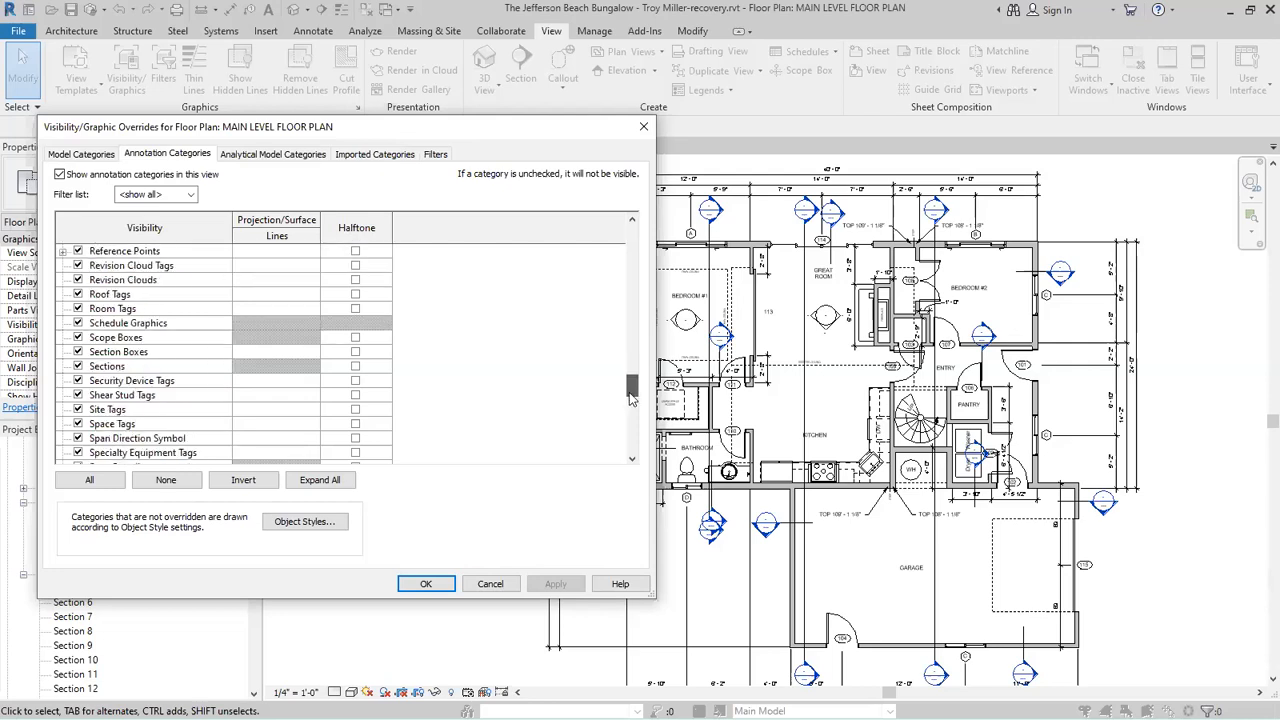
Hide the Sections annotation category in the main level floor plan, apply it, and turn the category back on.
left_click(78, 366)
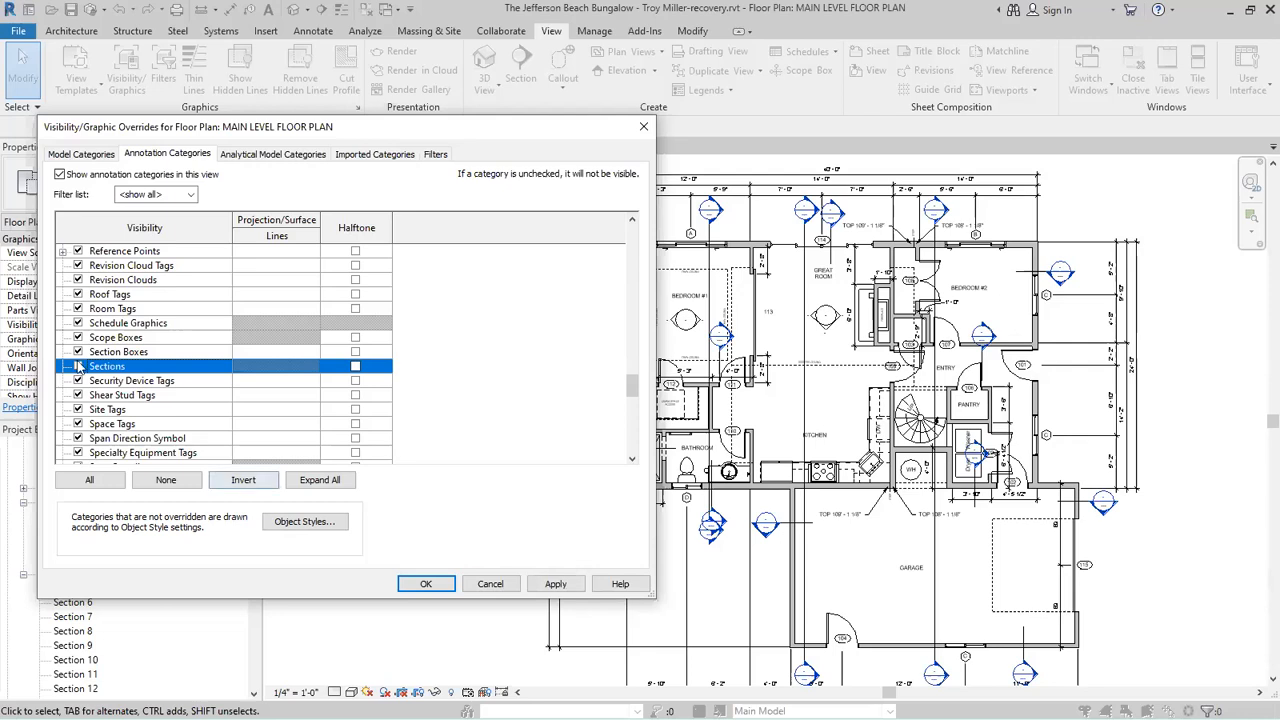
left_click(556, 585)
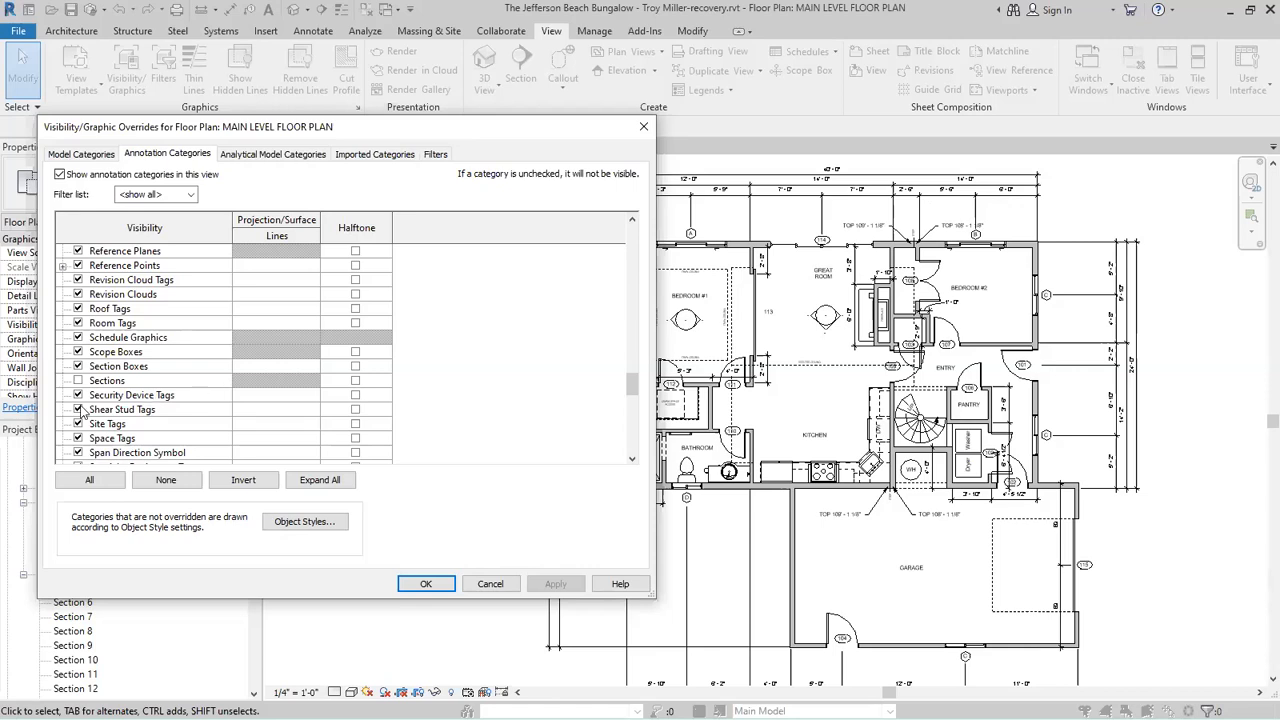
left_click(78, 381)
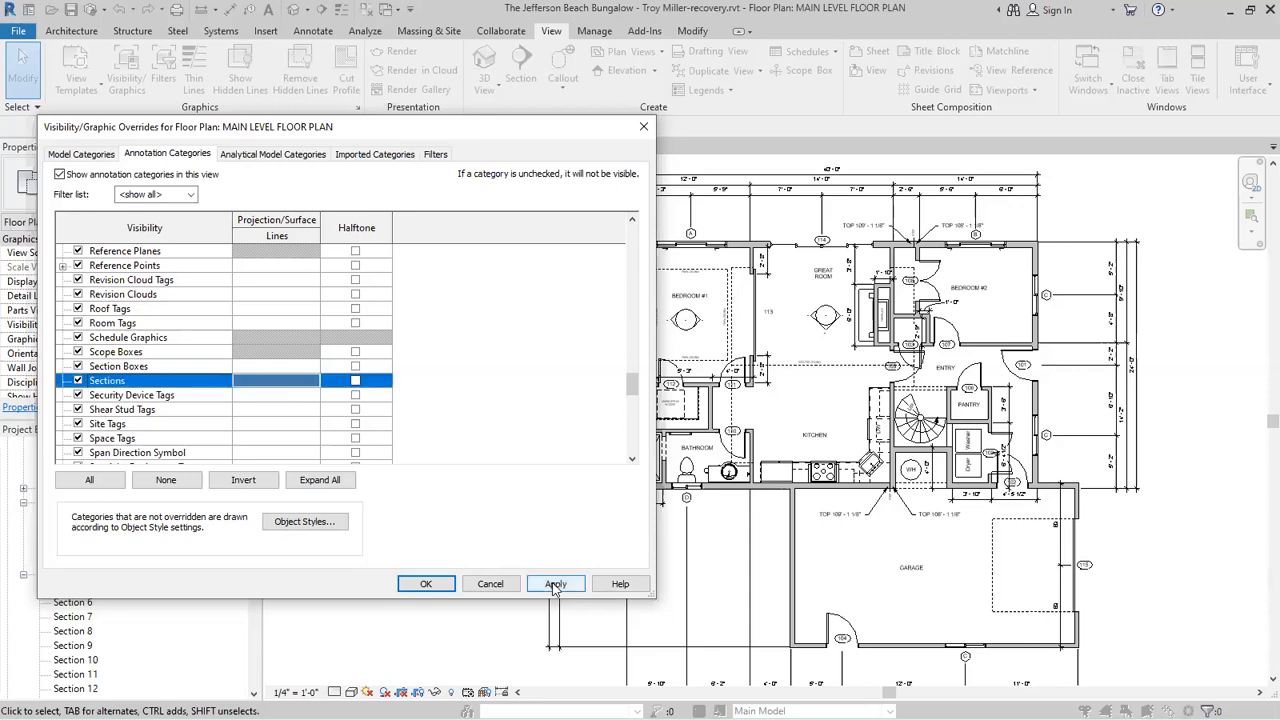
left_click(555, 584)
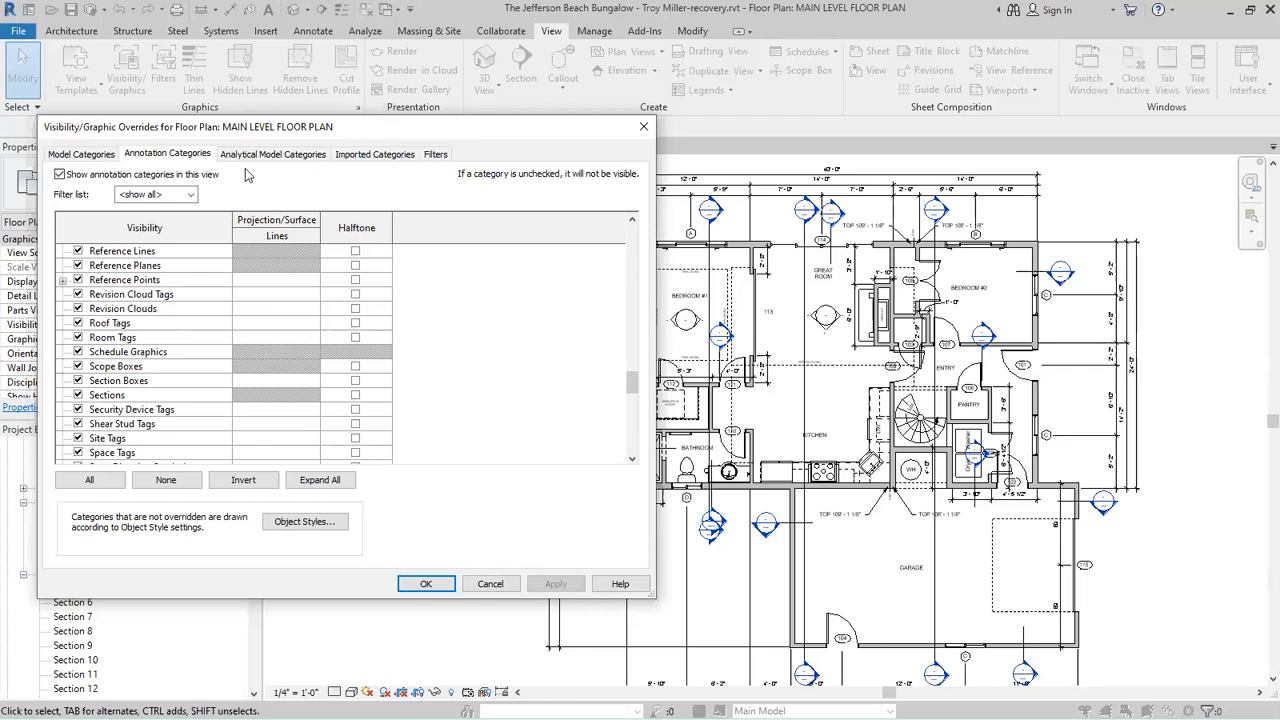
Start adding a filter to the main level floor plan and open the editor for defining document filters.
left_click(437, 160)
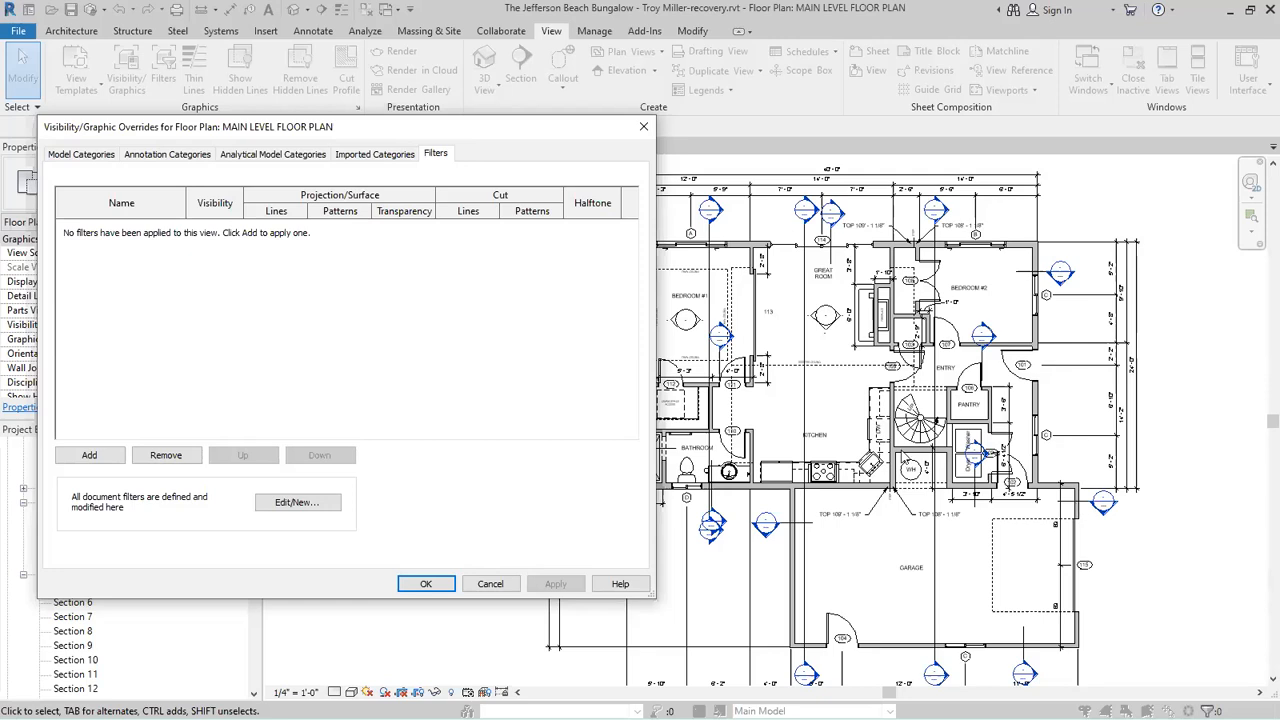
left_click(101, 456)
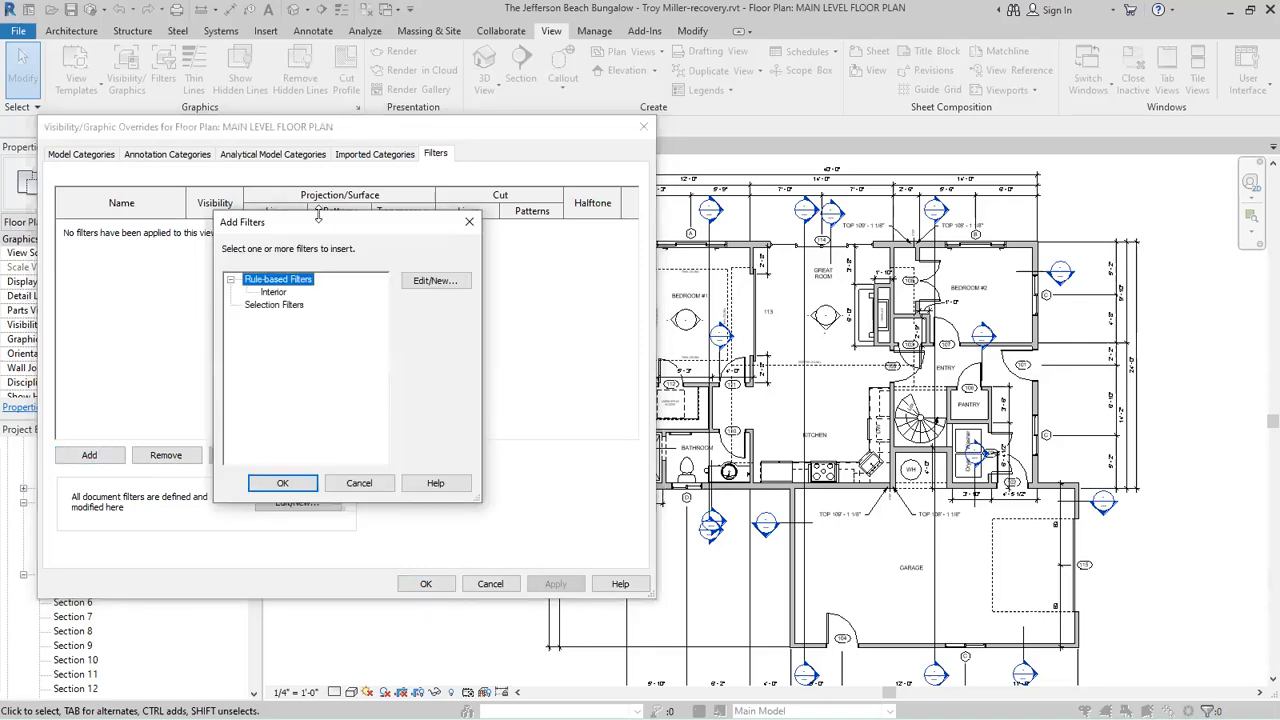
left_click(270, 307)
left_click(426, 283)
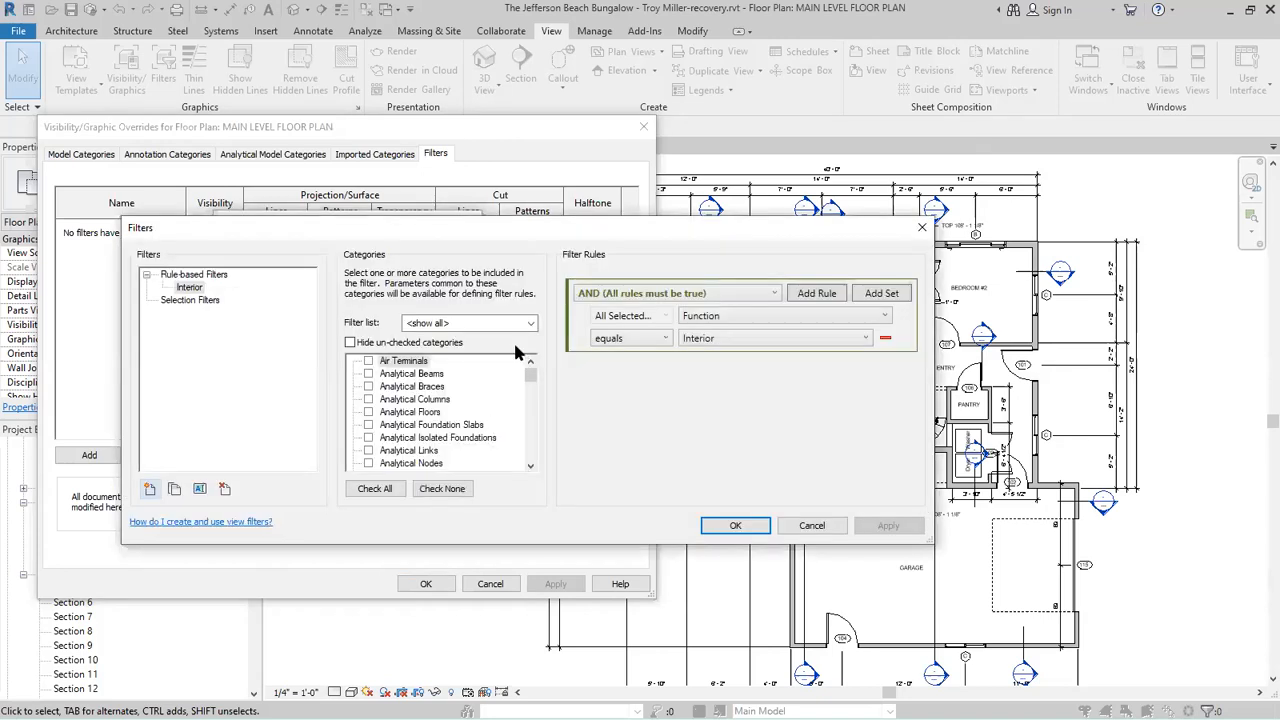
Create a rule-based filter named "Sections - Foundation Plan" and include only the Sections category in it.
left_click(150, 490)
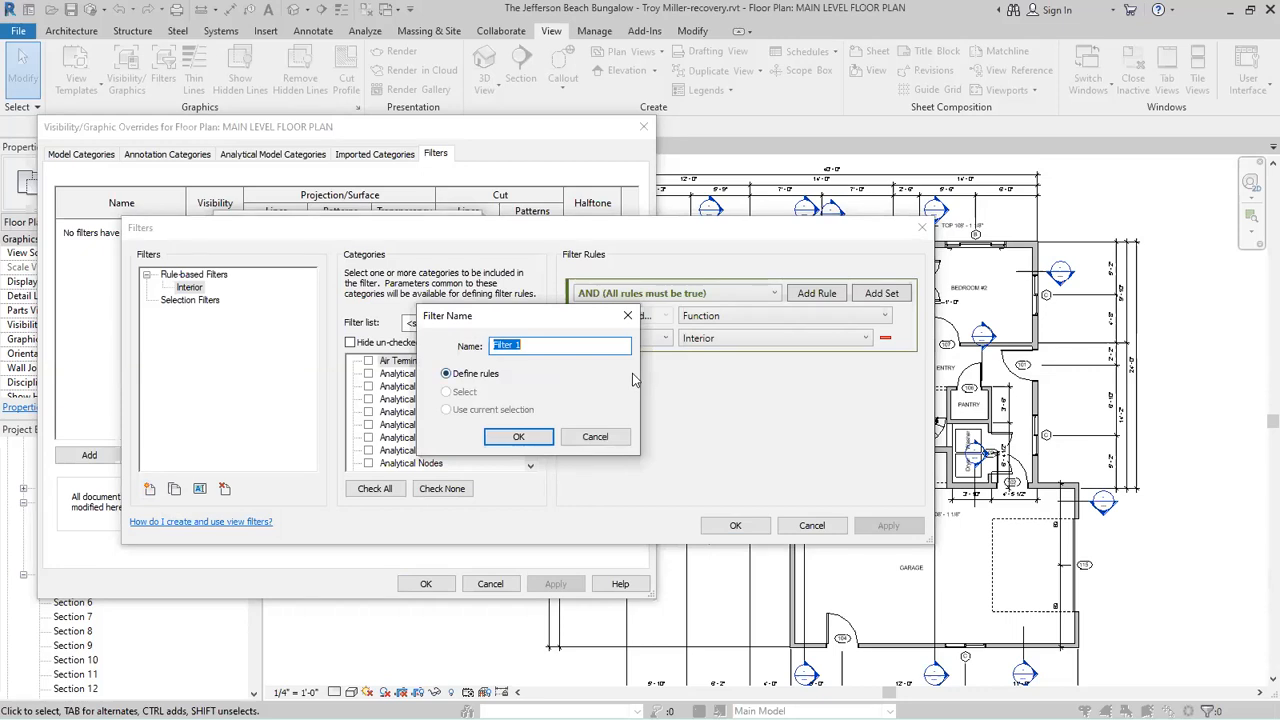
type("Section s - Foundation Plan")
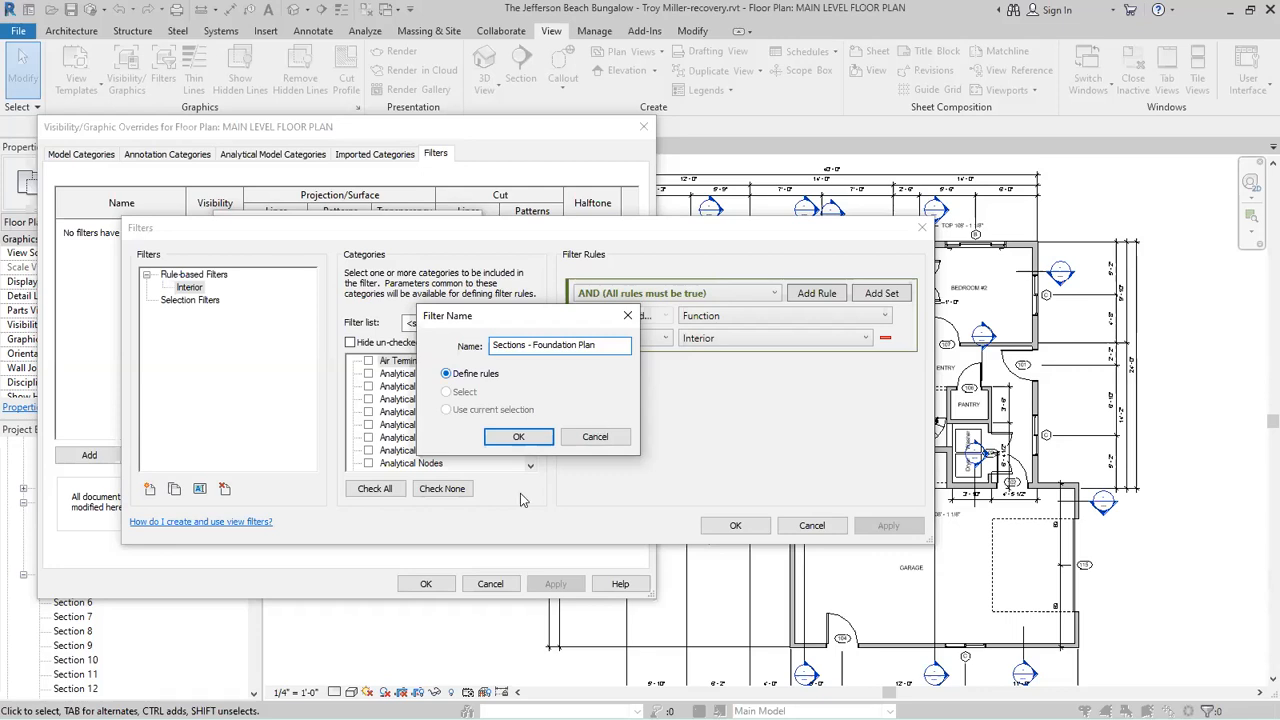
left_click(533, 441)
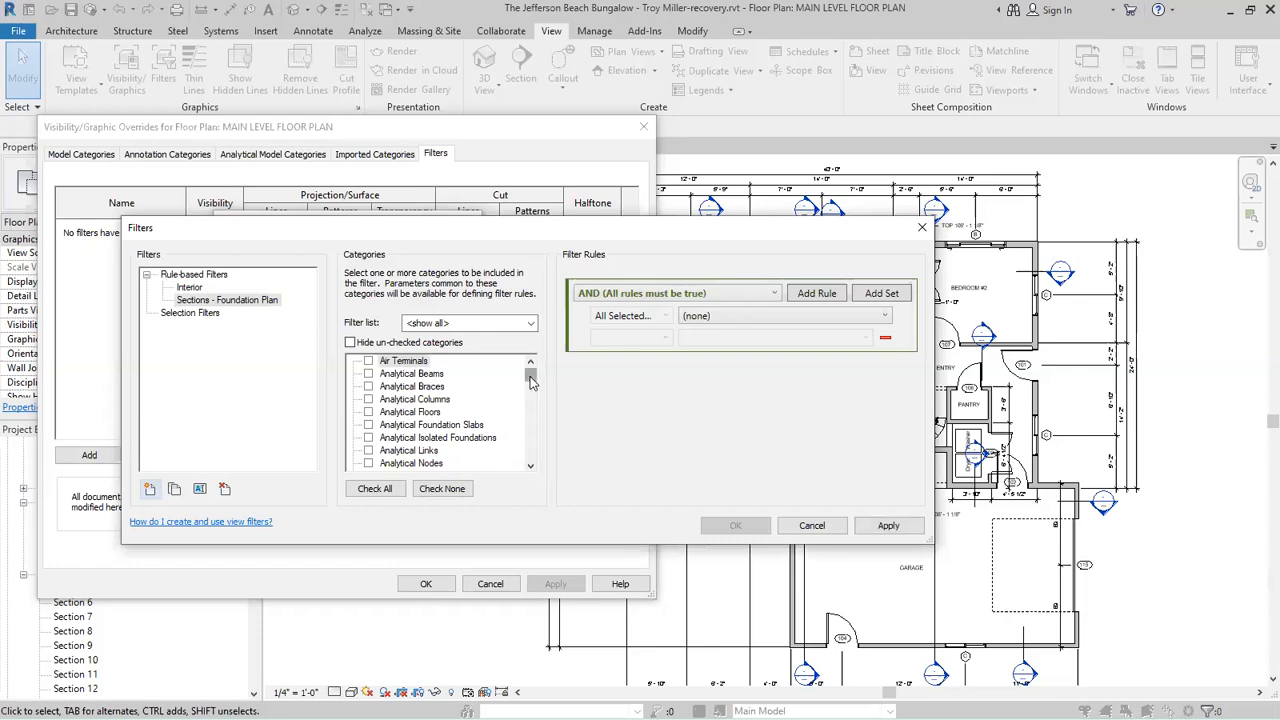
left_click_drag(531, 383, 528, 441)
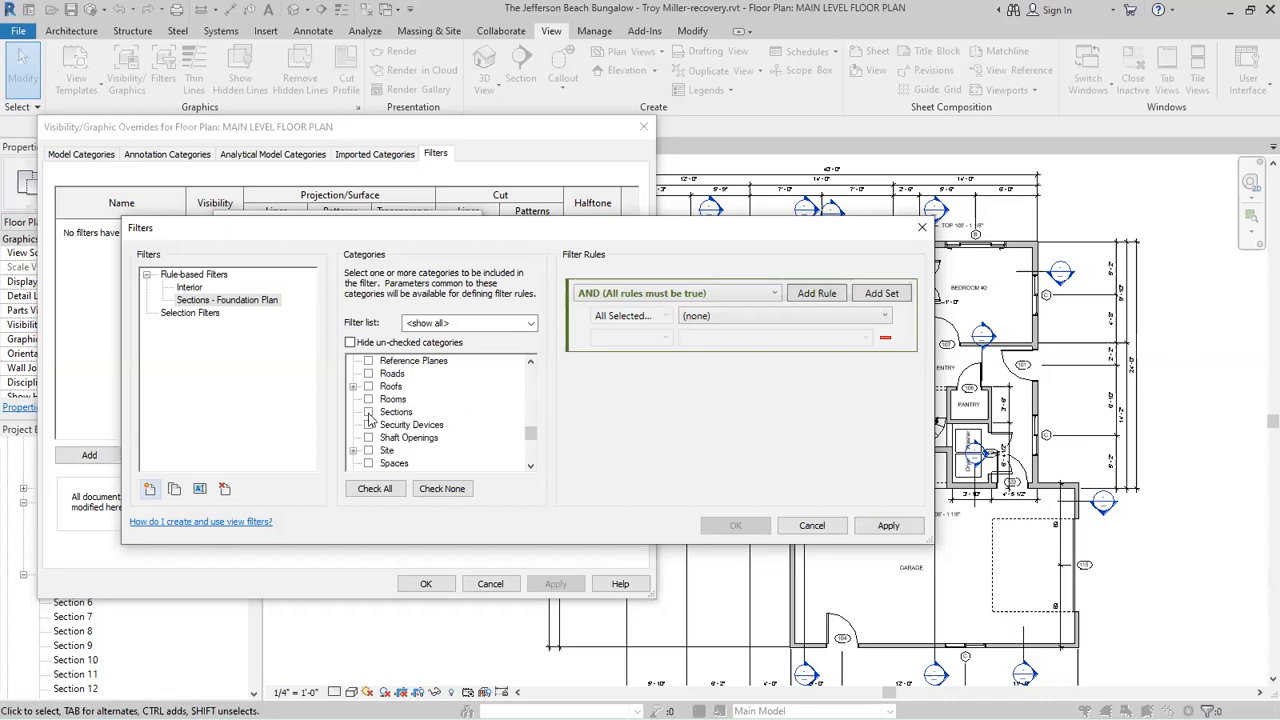
left_click(368, 412)
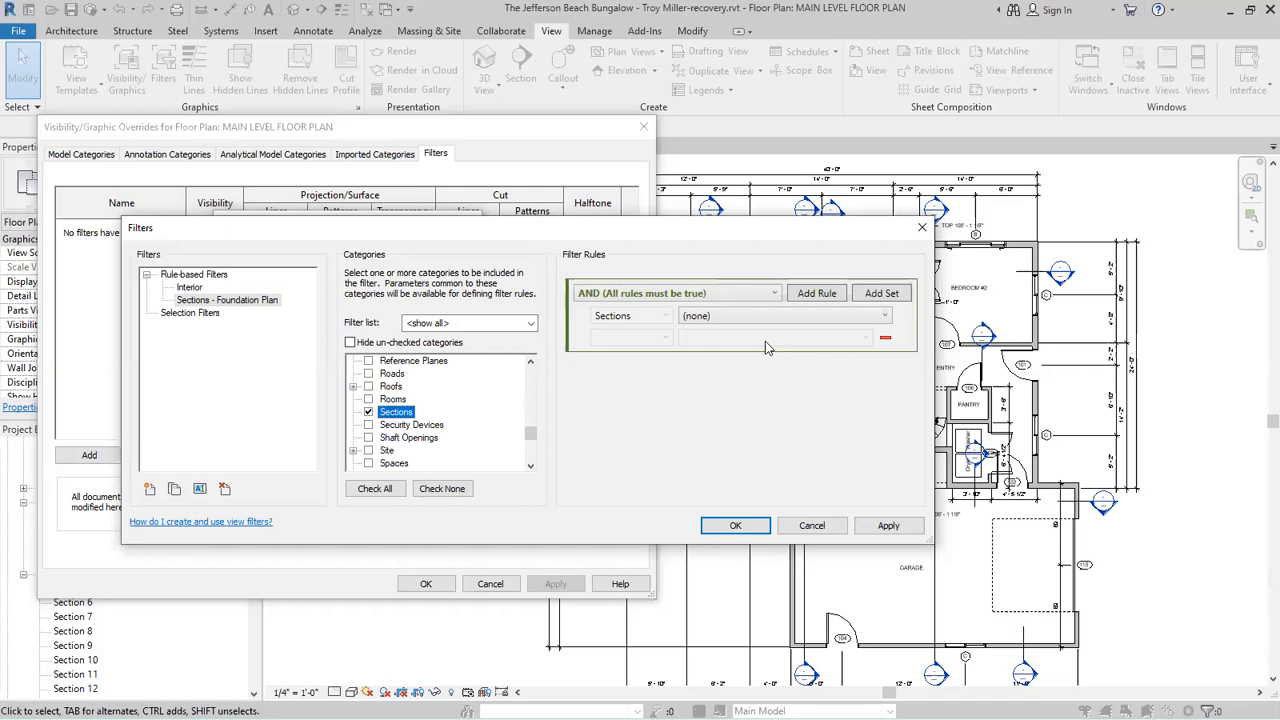
Try basing the Sections filter rule on Family and Type and on Family, checking for selectable values.
left_click(885, 316)
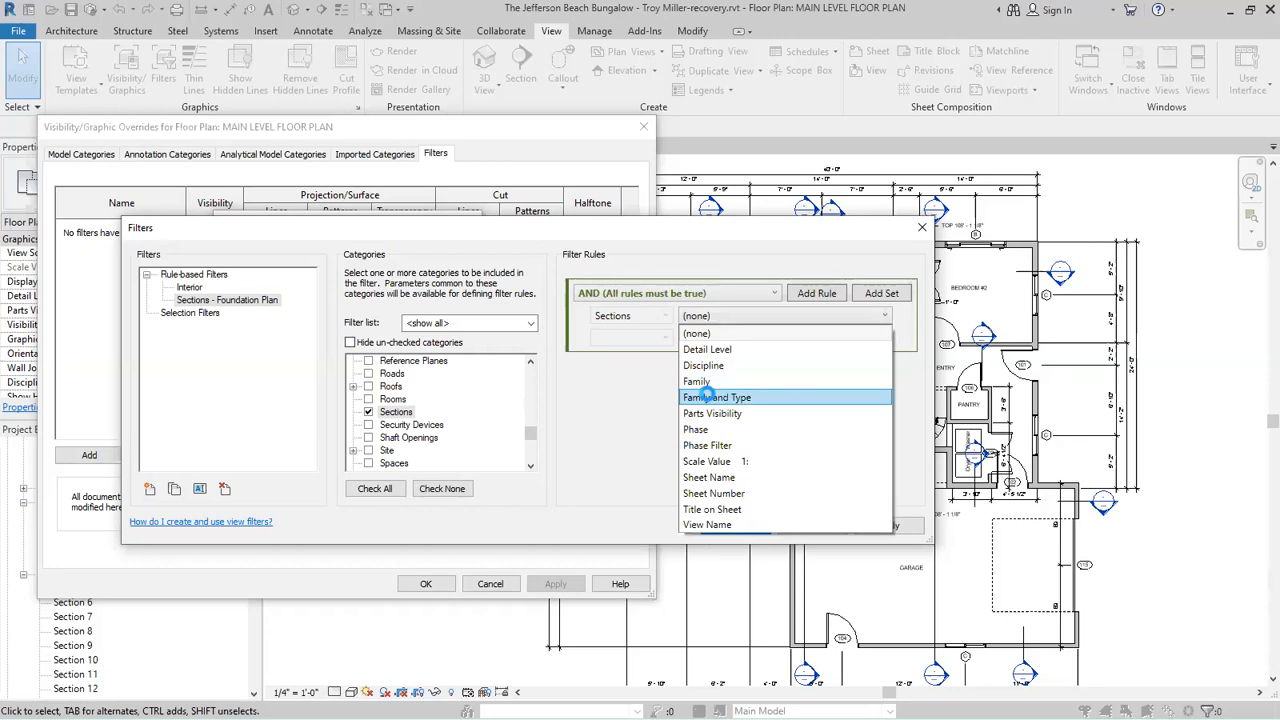
left_click(707, 397)
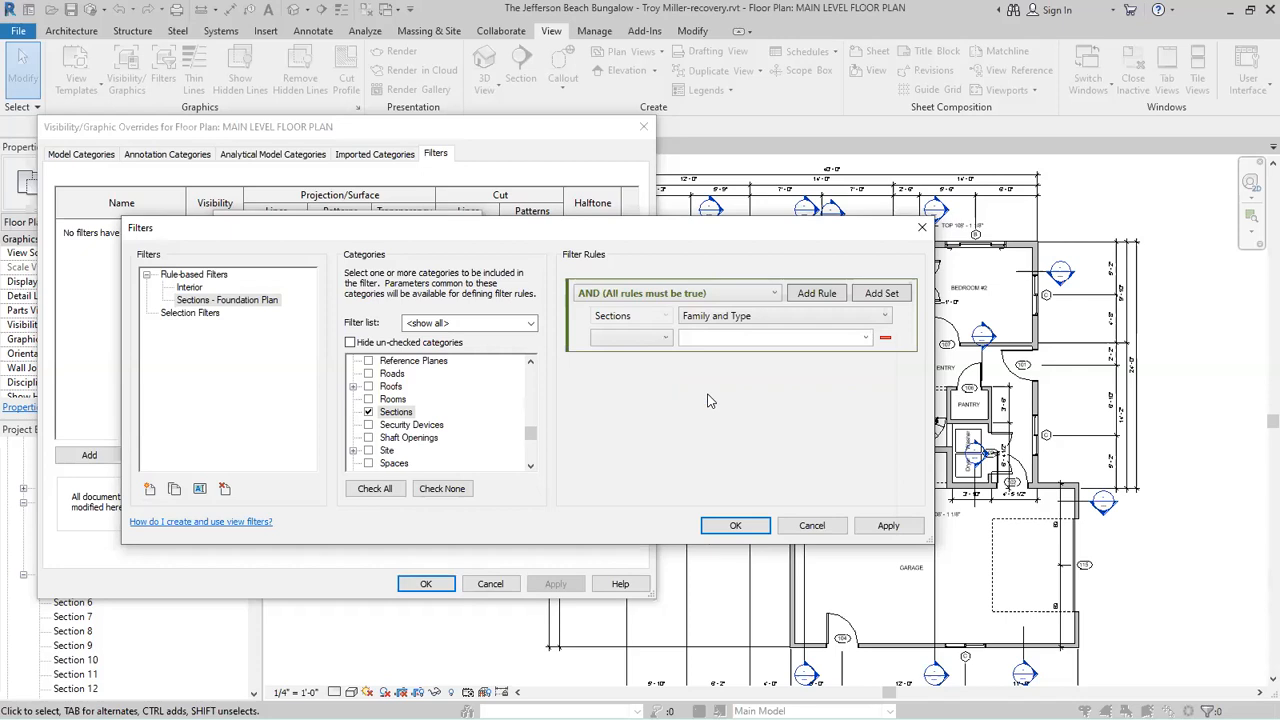
left_click(868, 340)
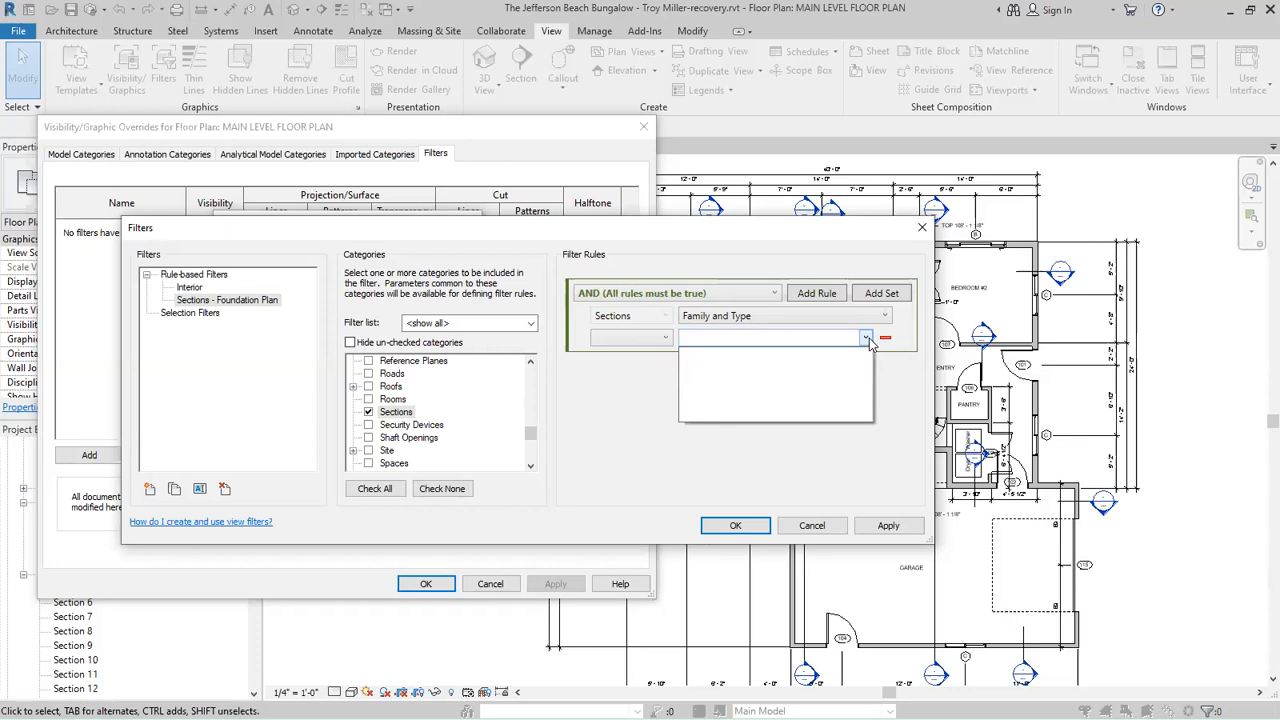
left_click(888, 317)
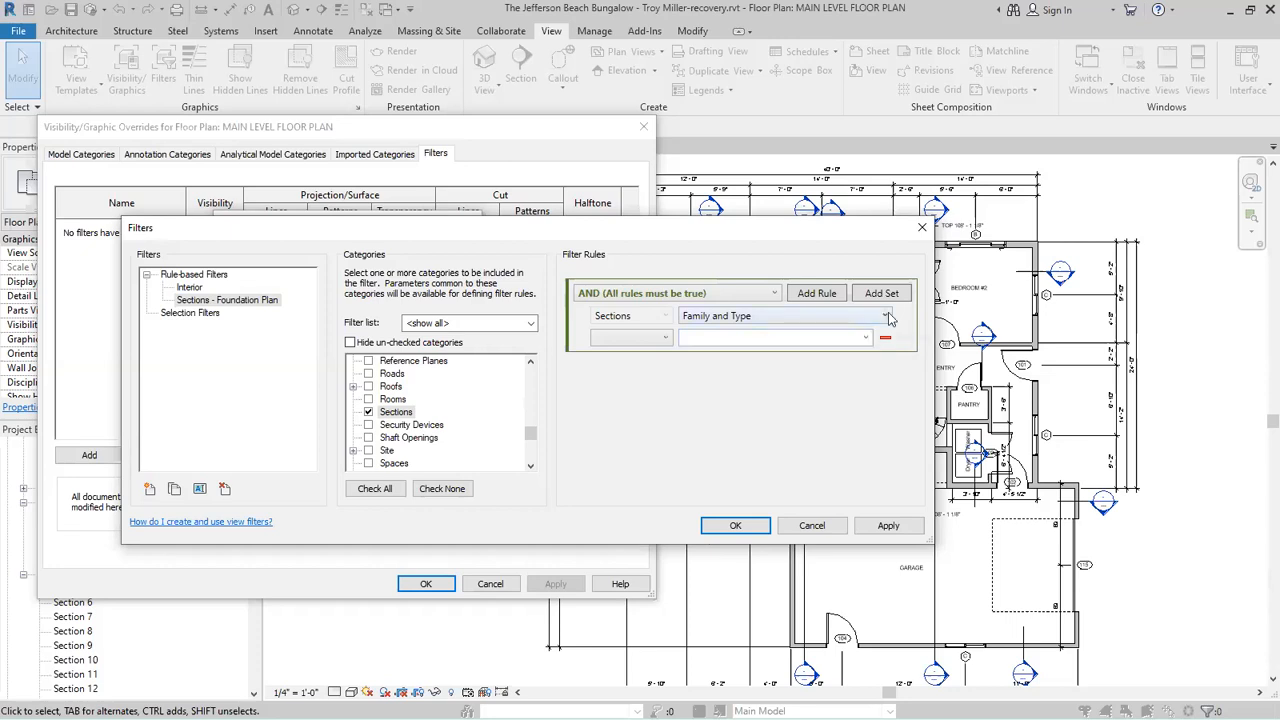
left_click(888, 317)
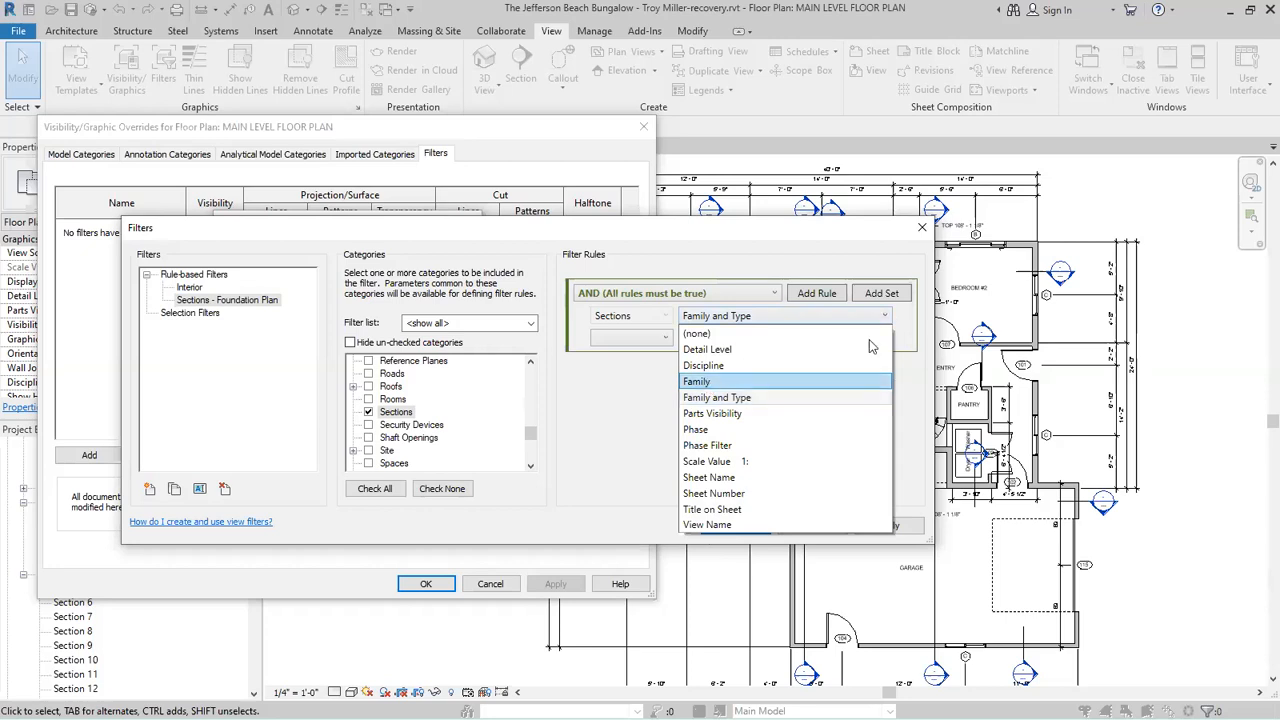
key("Return")
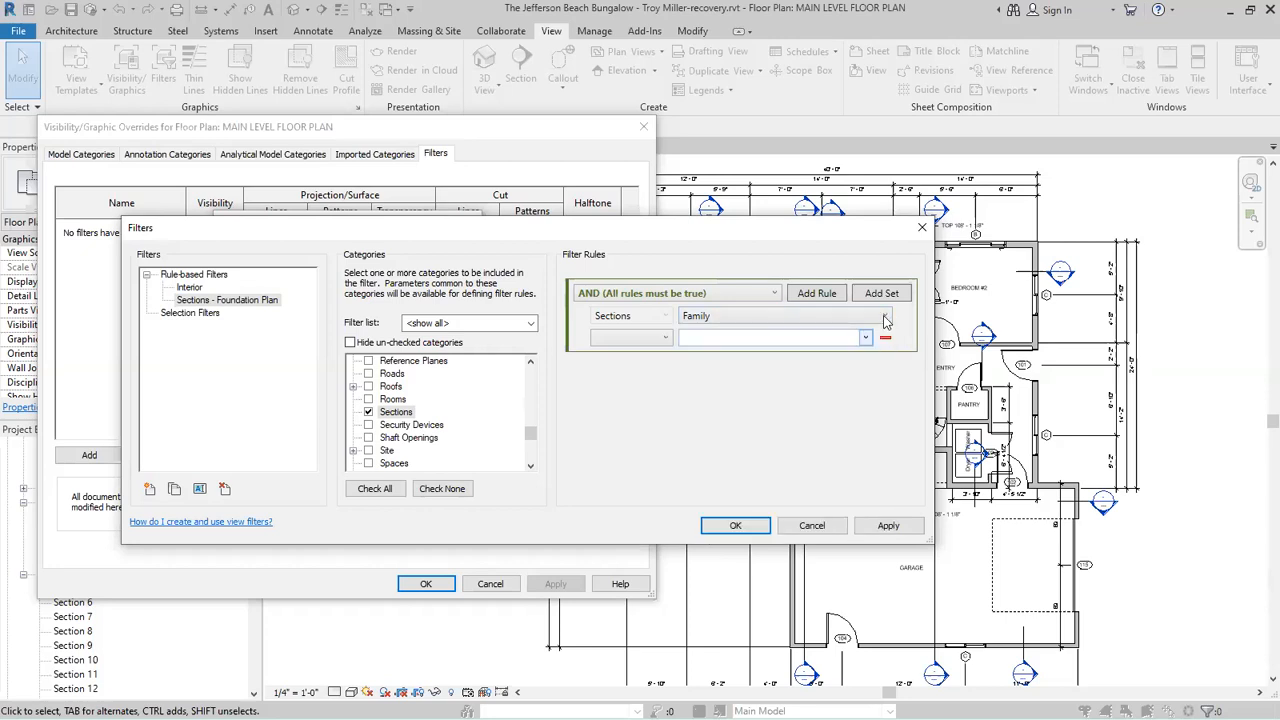
Try basing the Sections filter rule on View Name and on Detail Level, checking for selectable values.
left_click(884, 316)
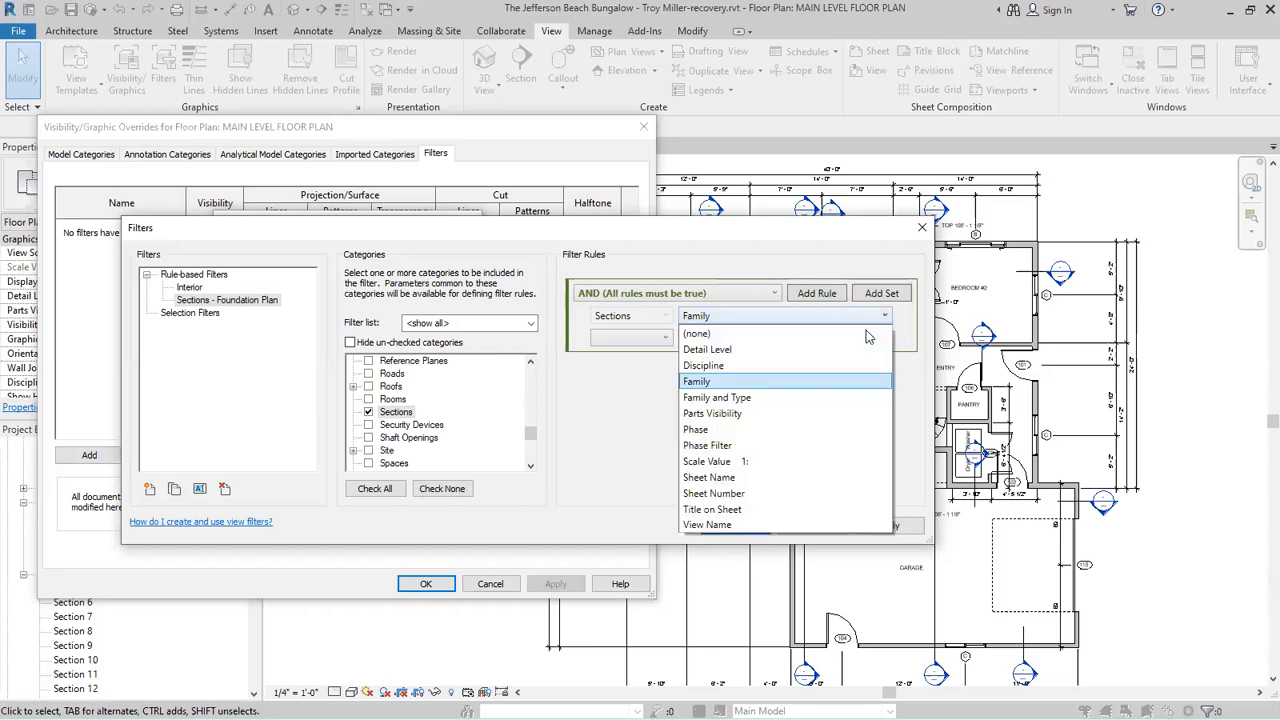
left_click(744, 526)
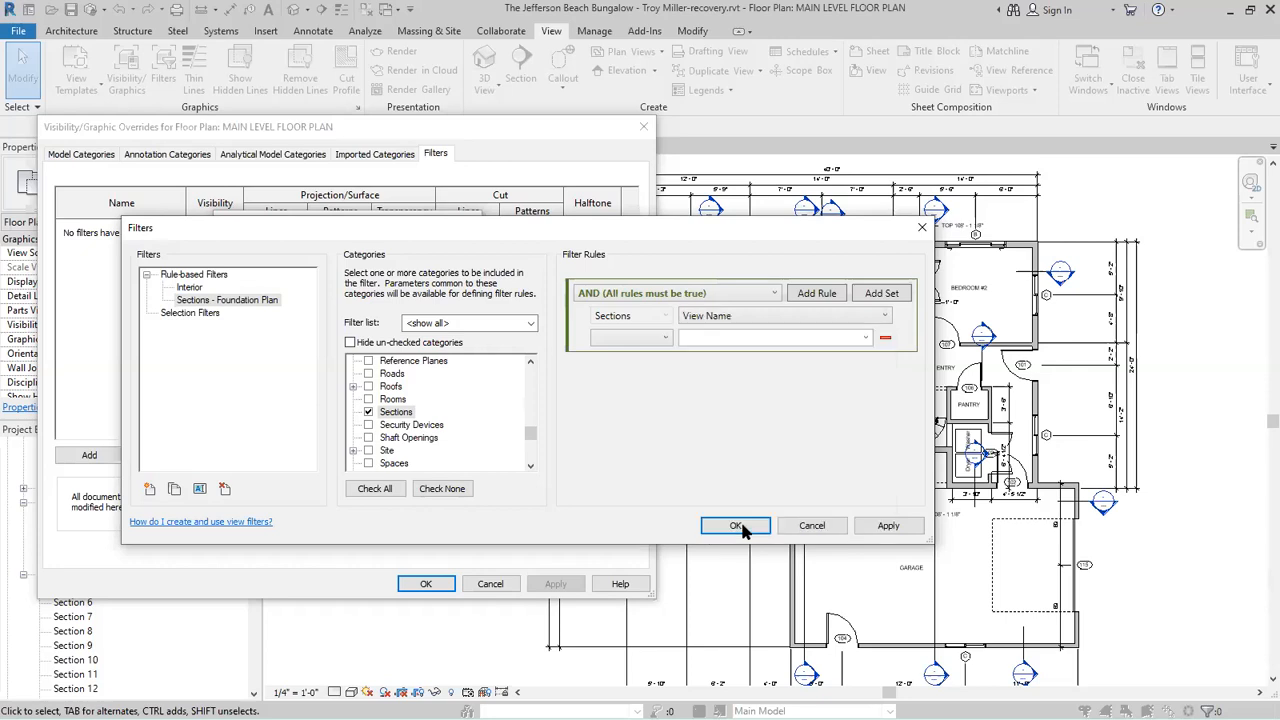
left_click(884, 318)
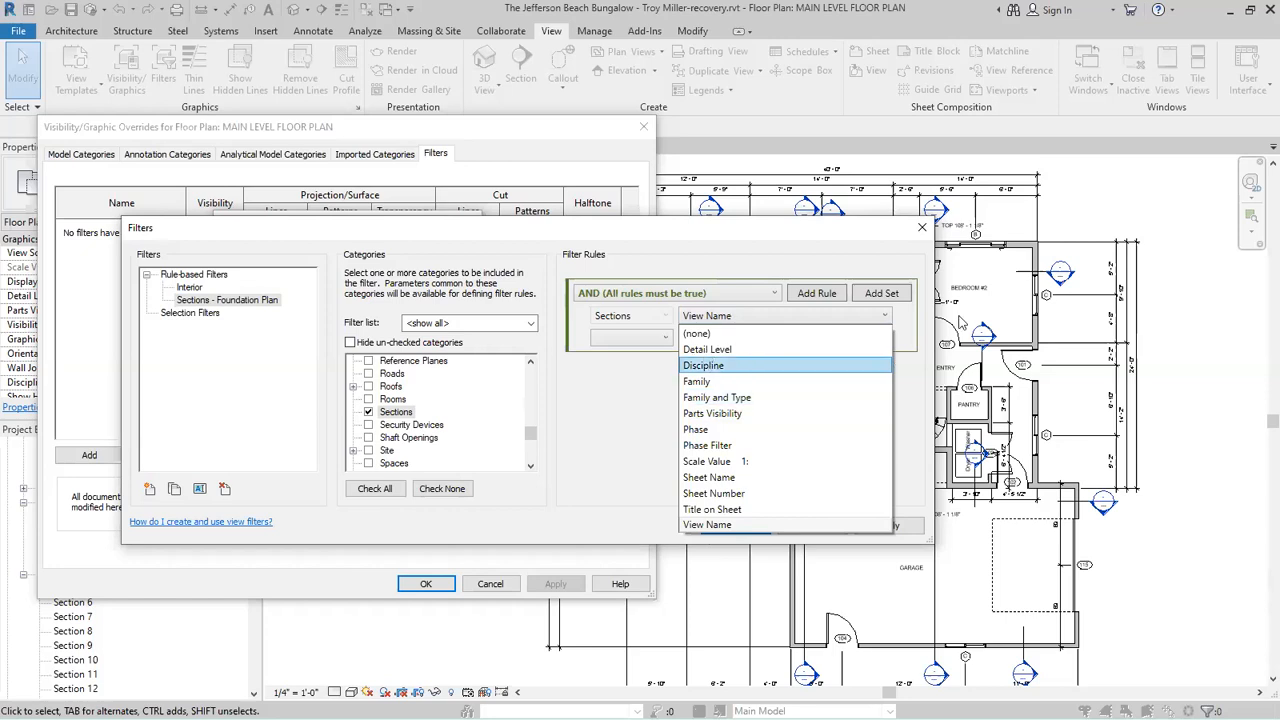
left_click(868, 345)
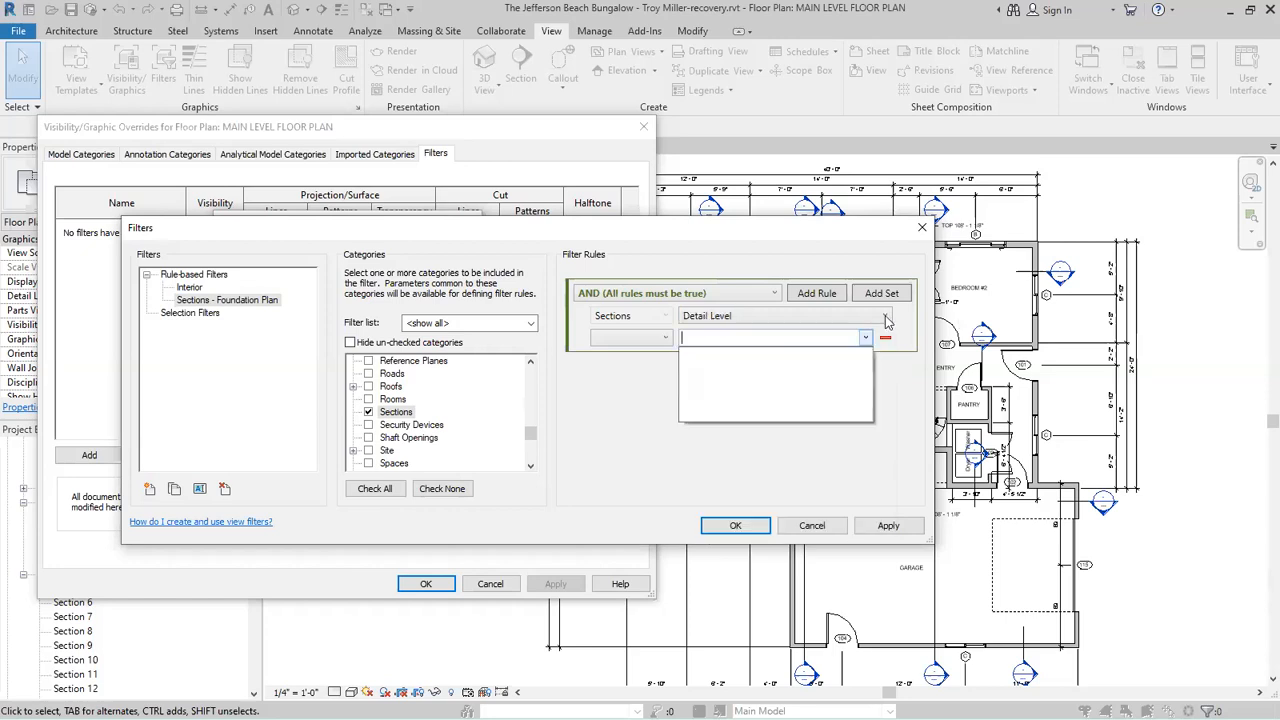
Try basing the Sections filter rule on Discipline and look for values to choose.
left_click(872, 318)
left_click(748, 366)
left_click(866, 338)
left_click(810, 444)
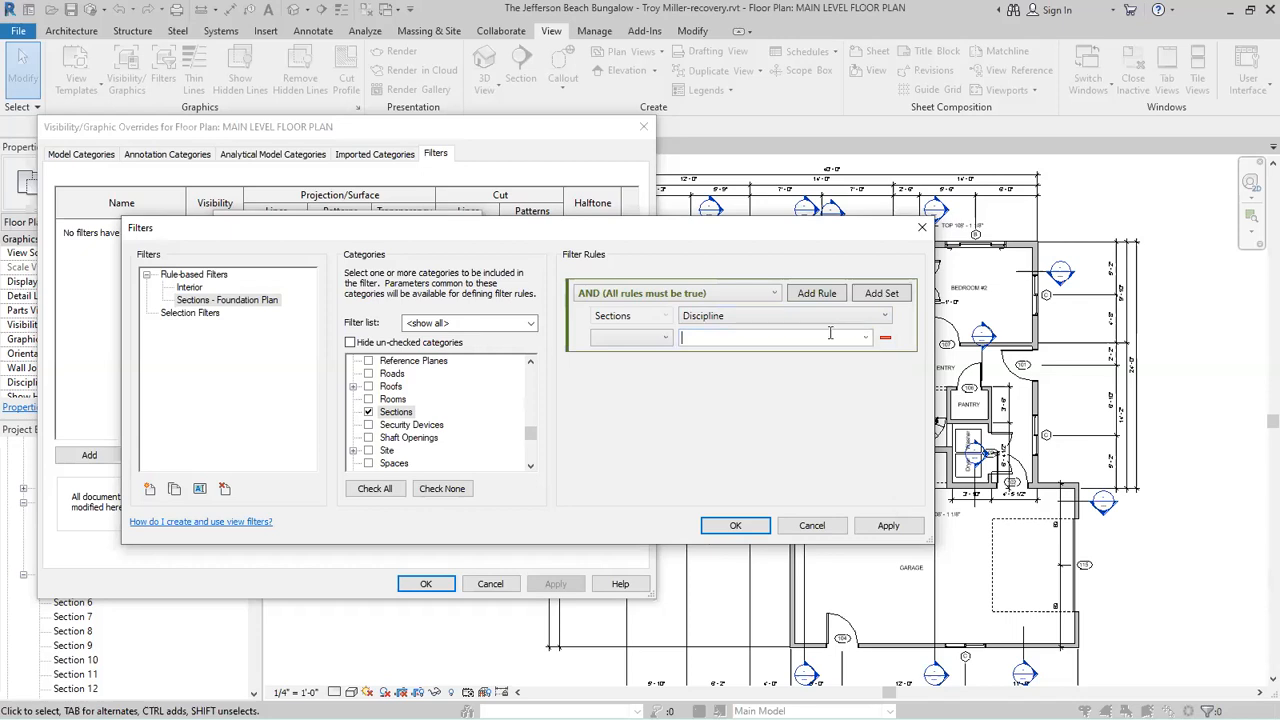
left_click(669, 341)
left_click(864, 344)
left_click(866, 340)
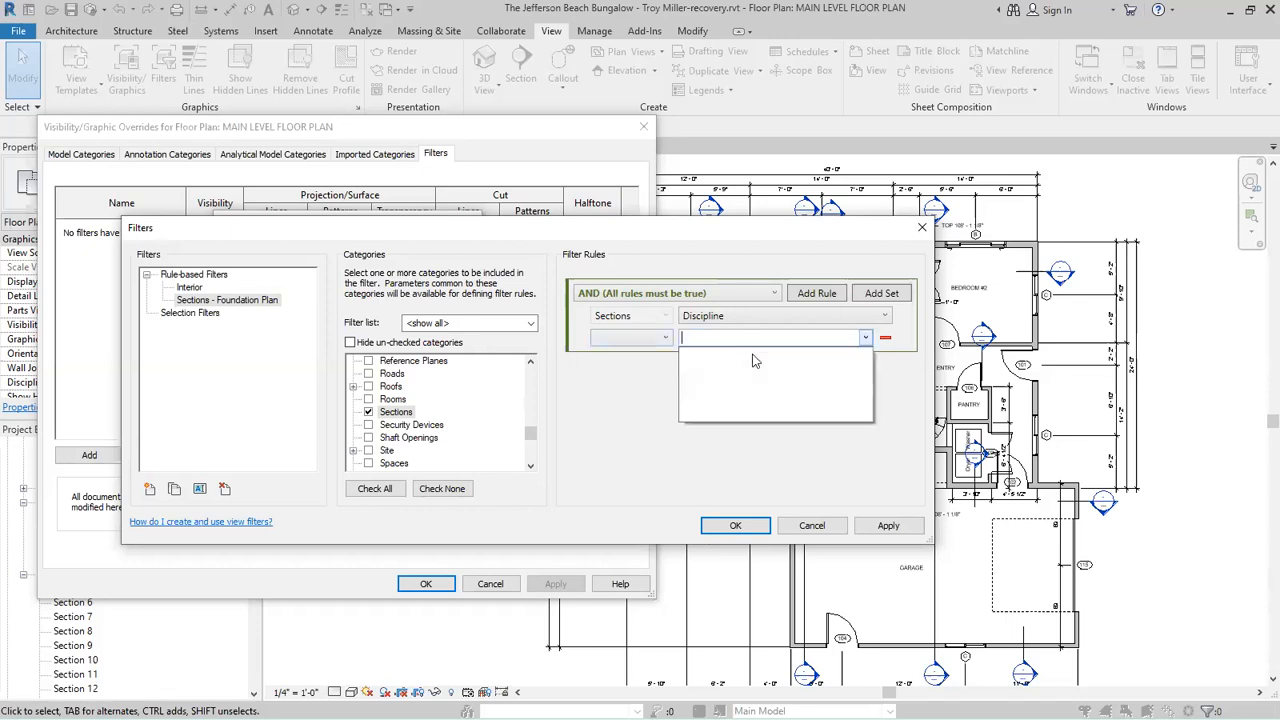
Try the equals and has no value operators for the Discipline rule, and discard the filter edits.
left_click(665, 341)
left_click(638, 362)
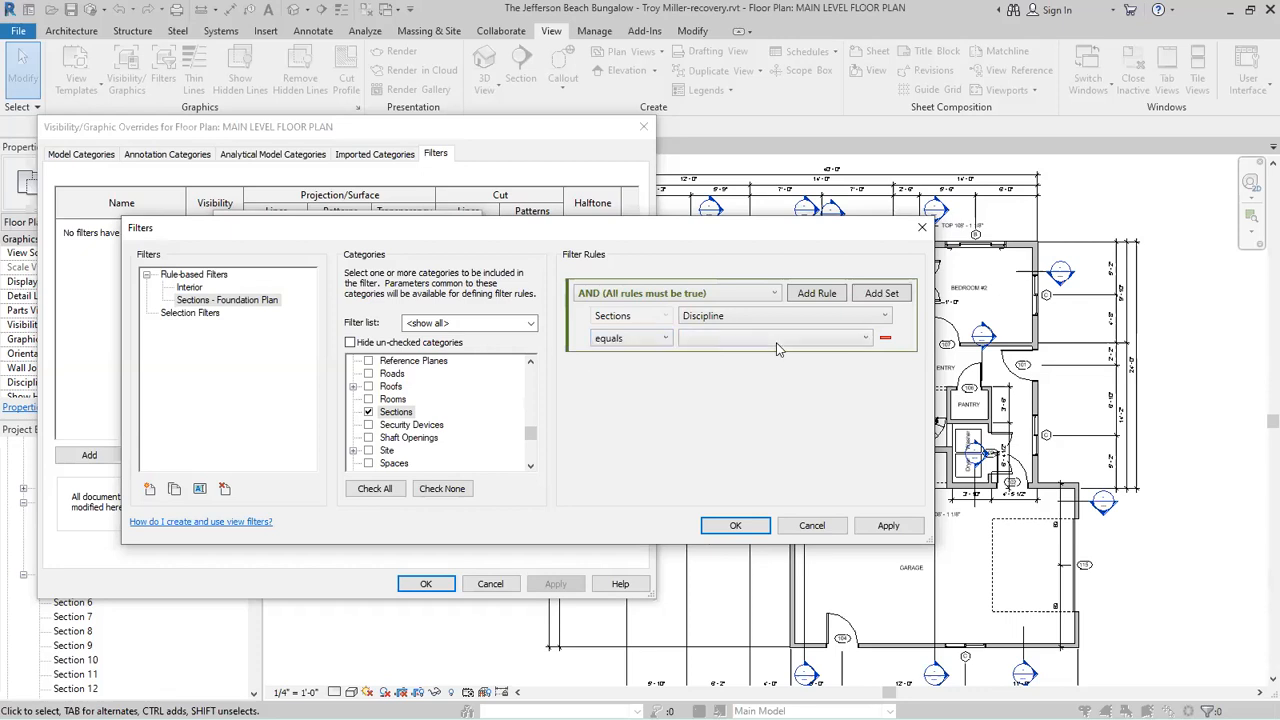
left_click(866, 340)
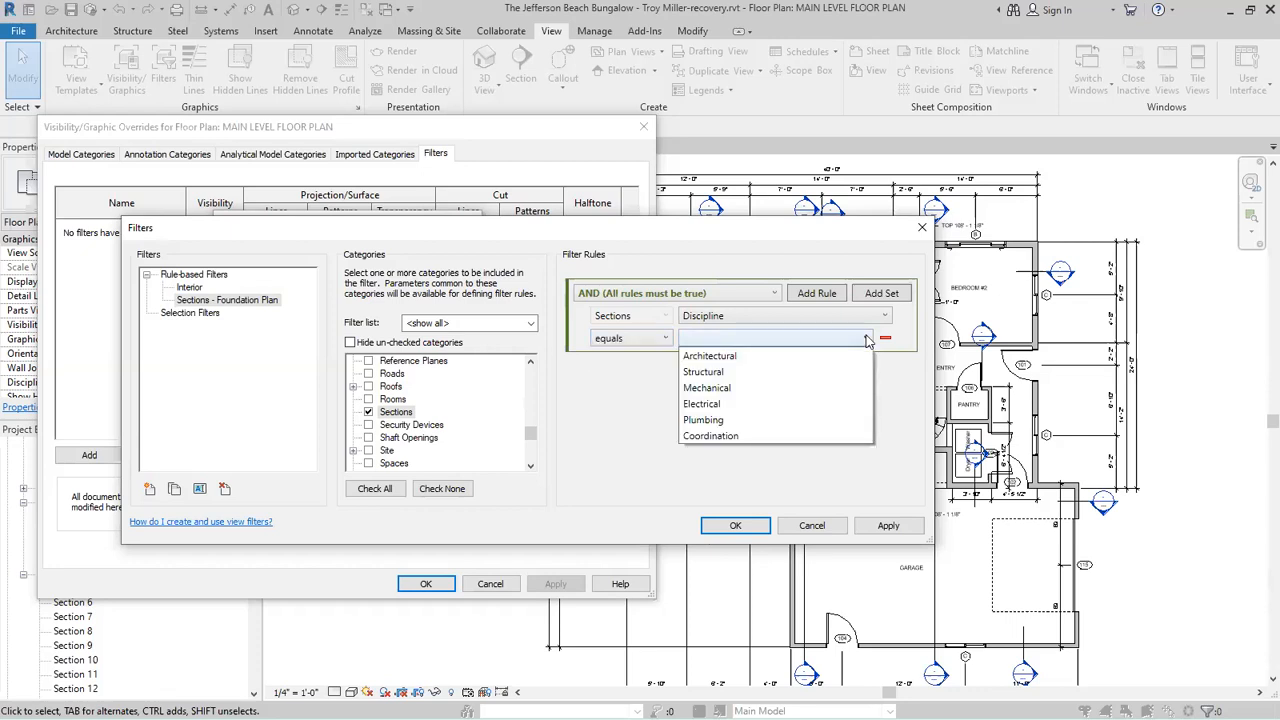
left_click(663, 340)
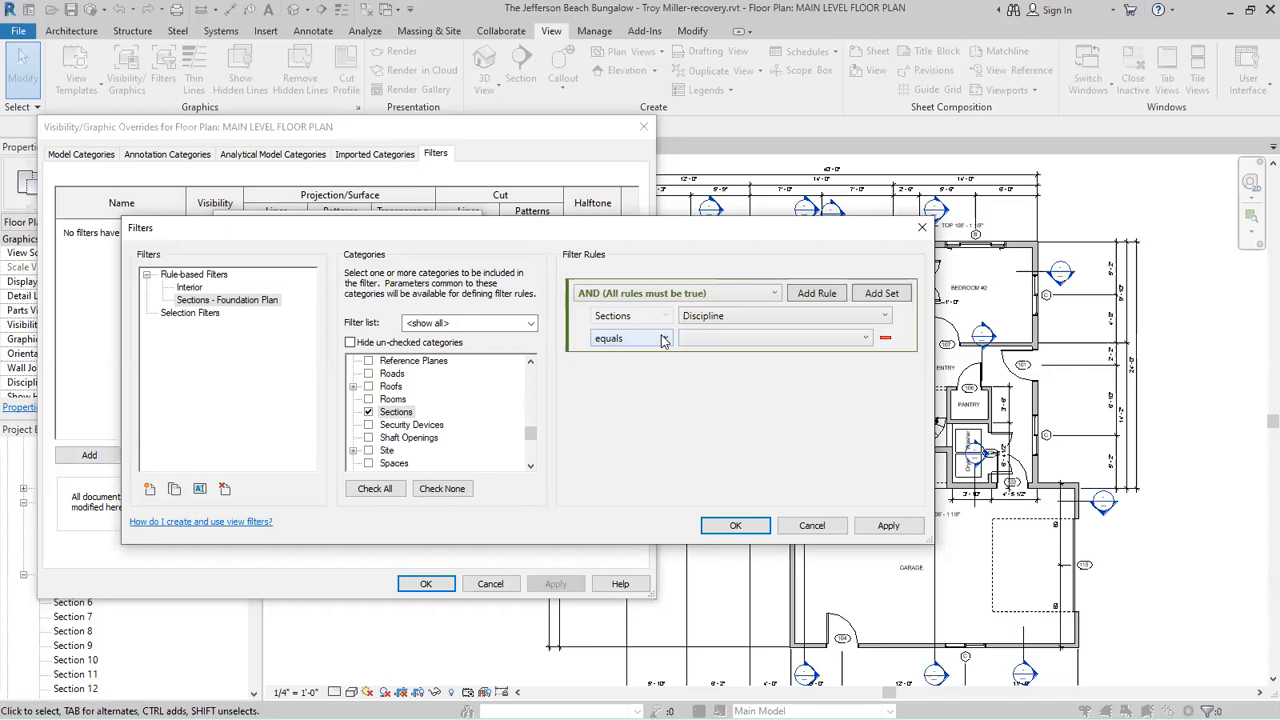
left_click(663, 339)
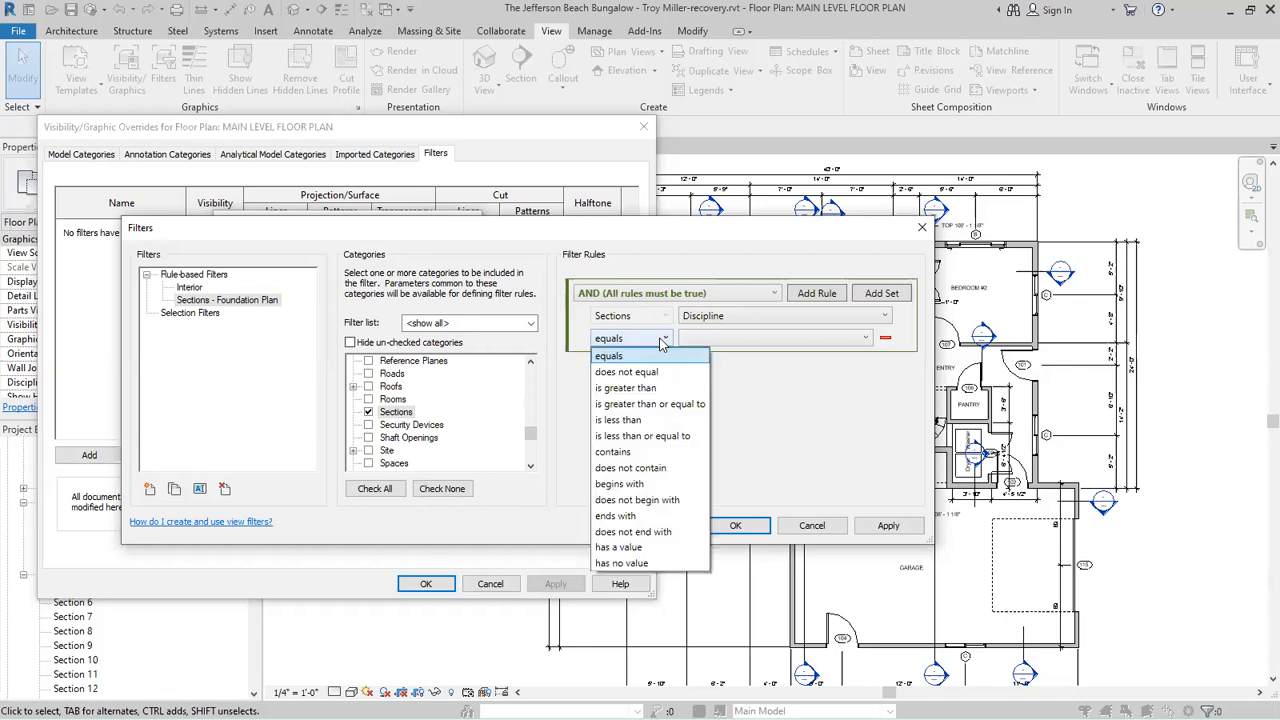
left_click(625, 563)
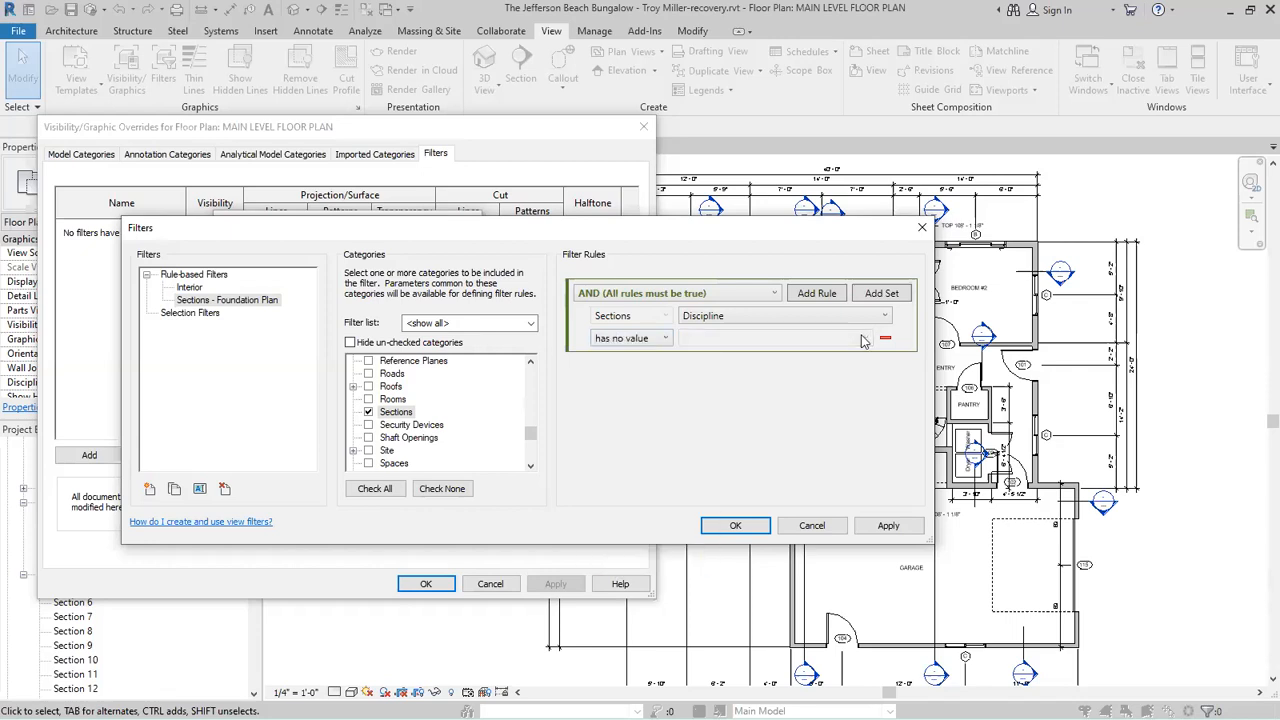
left_click(818, 525)
Reopen the document filter editor, browse its category list, and abandon the filter approach for the main level floor plan.
left_click(449, 286)
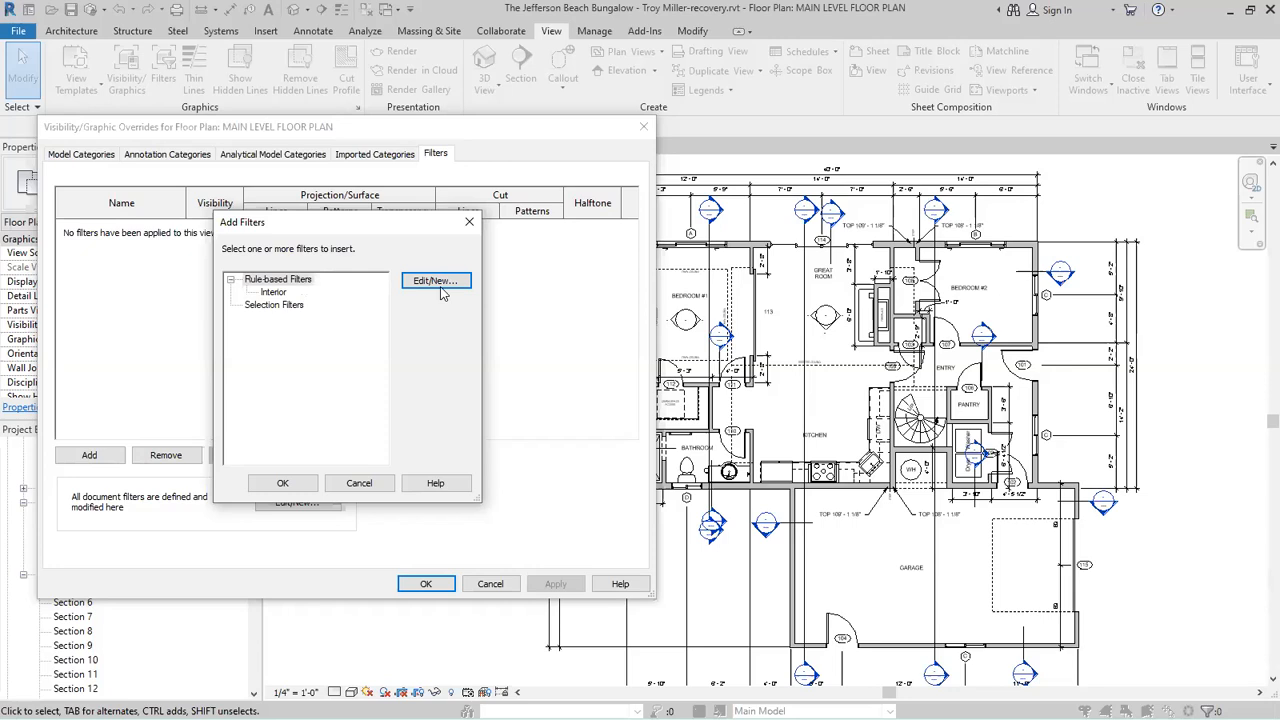
left_click(444, 284)
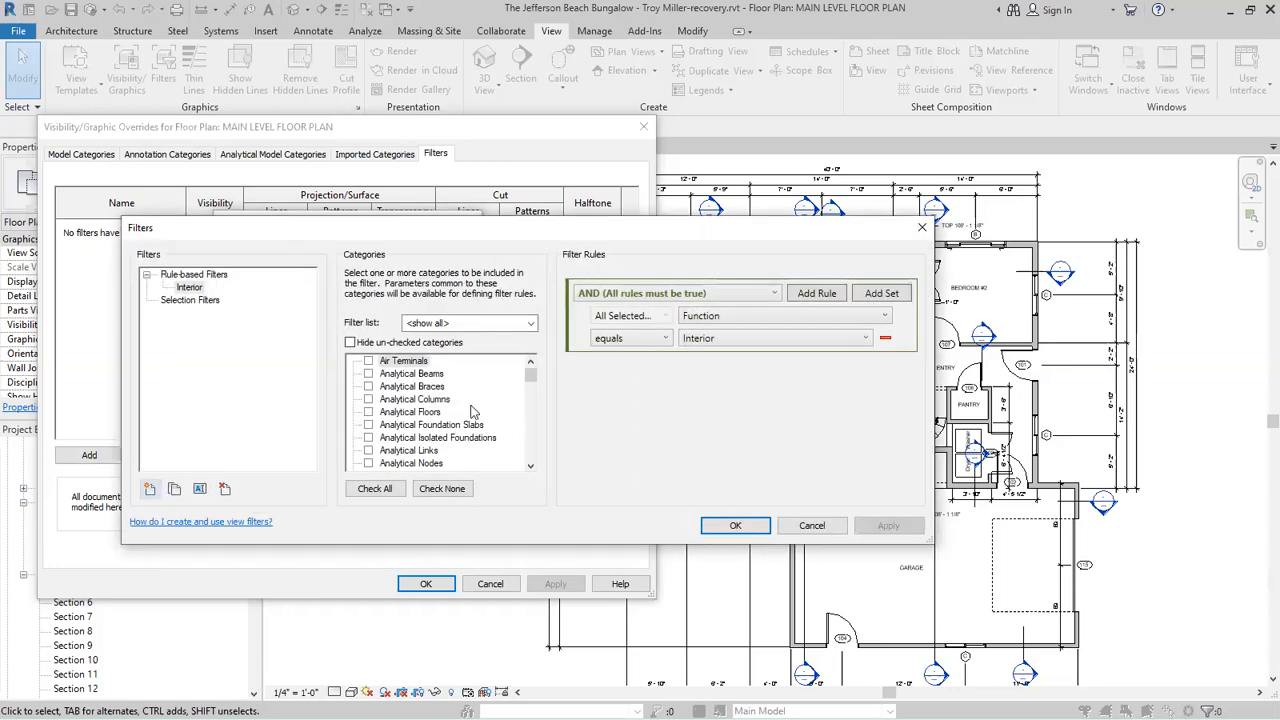
scroll(457, 437, "down", 5)
scroll(457, 437, "down", 2)
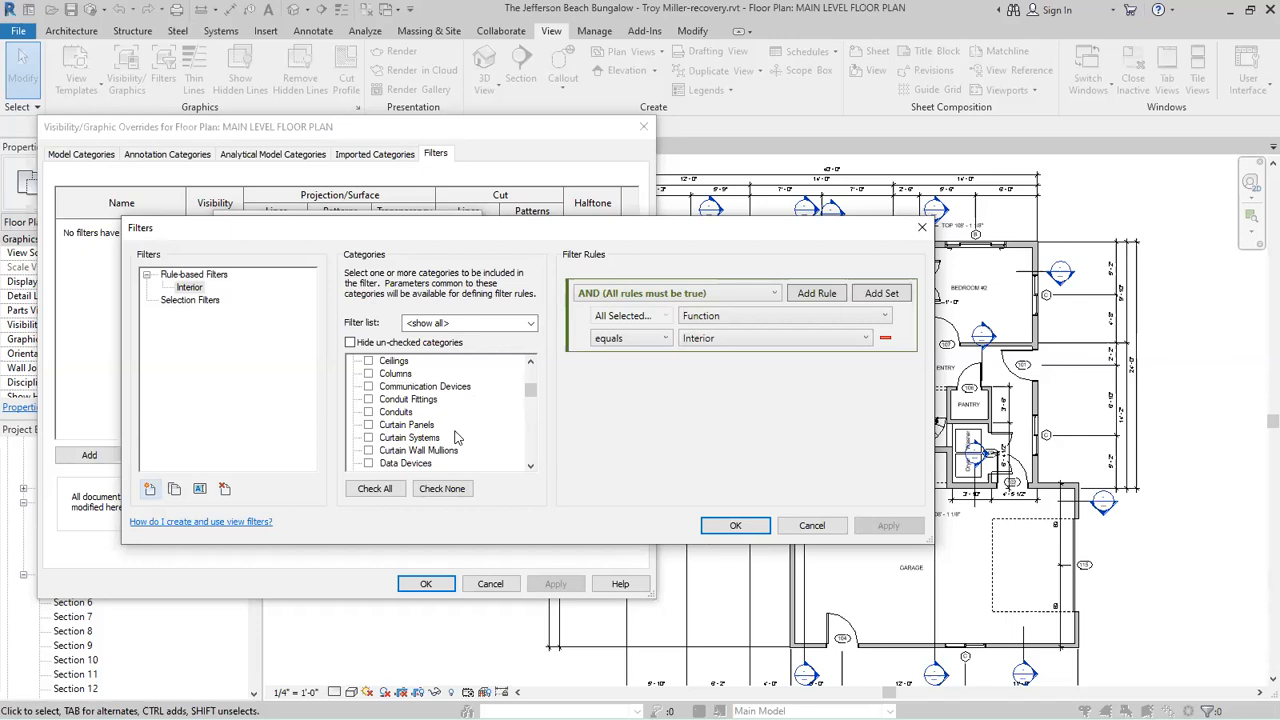
scroll(440, 412, "up", 2)
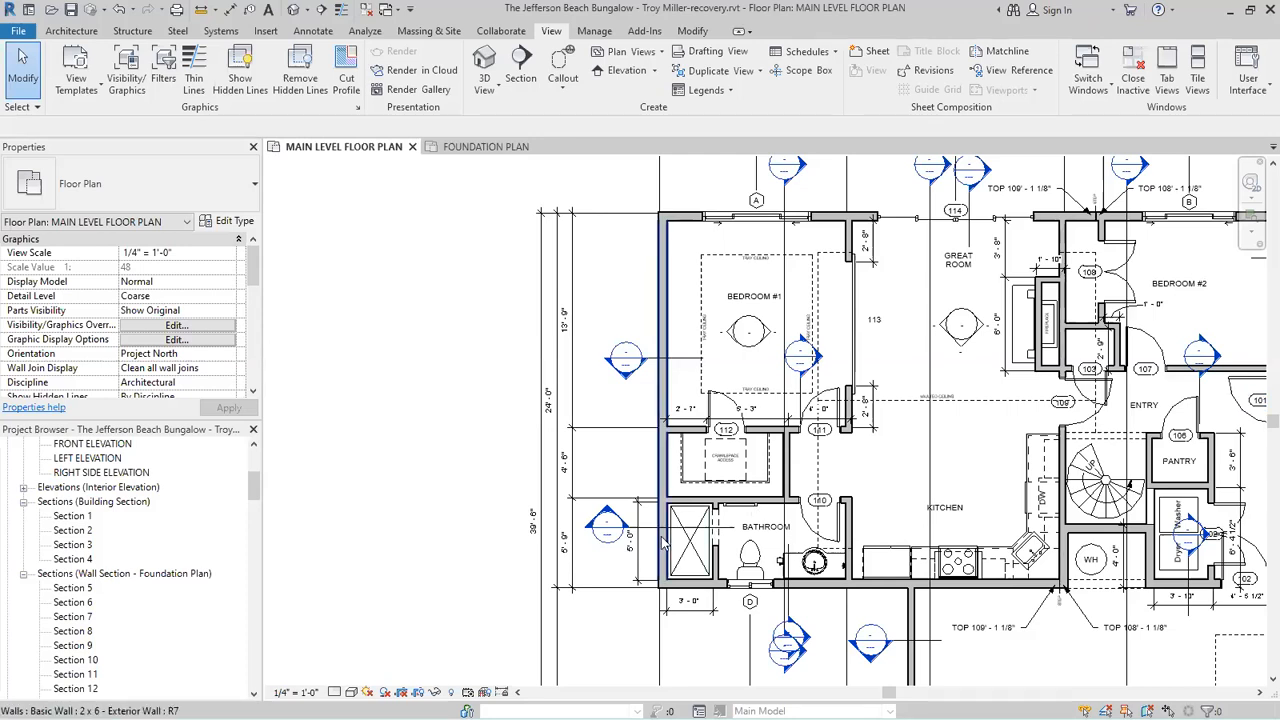
scroll(665, 541, "down", 1)
scroll(674, 541, "down", 1)
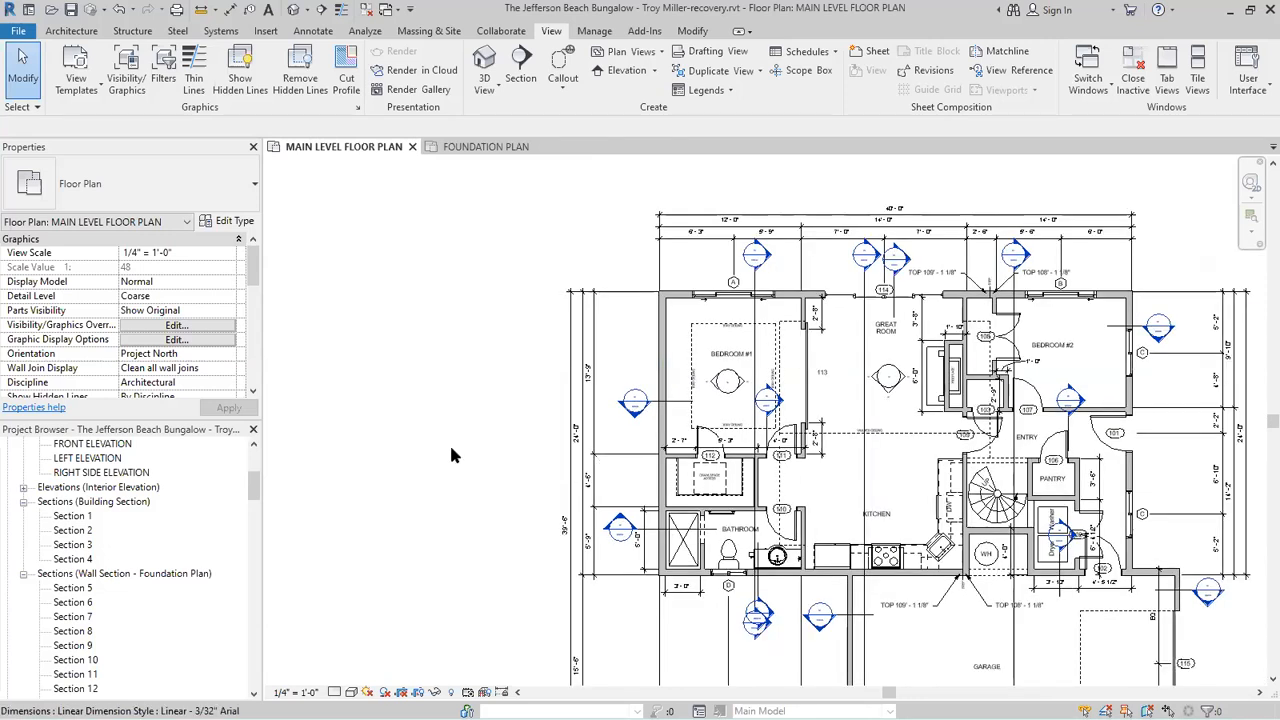
scroll(451, 454, "down", 1)
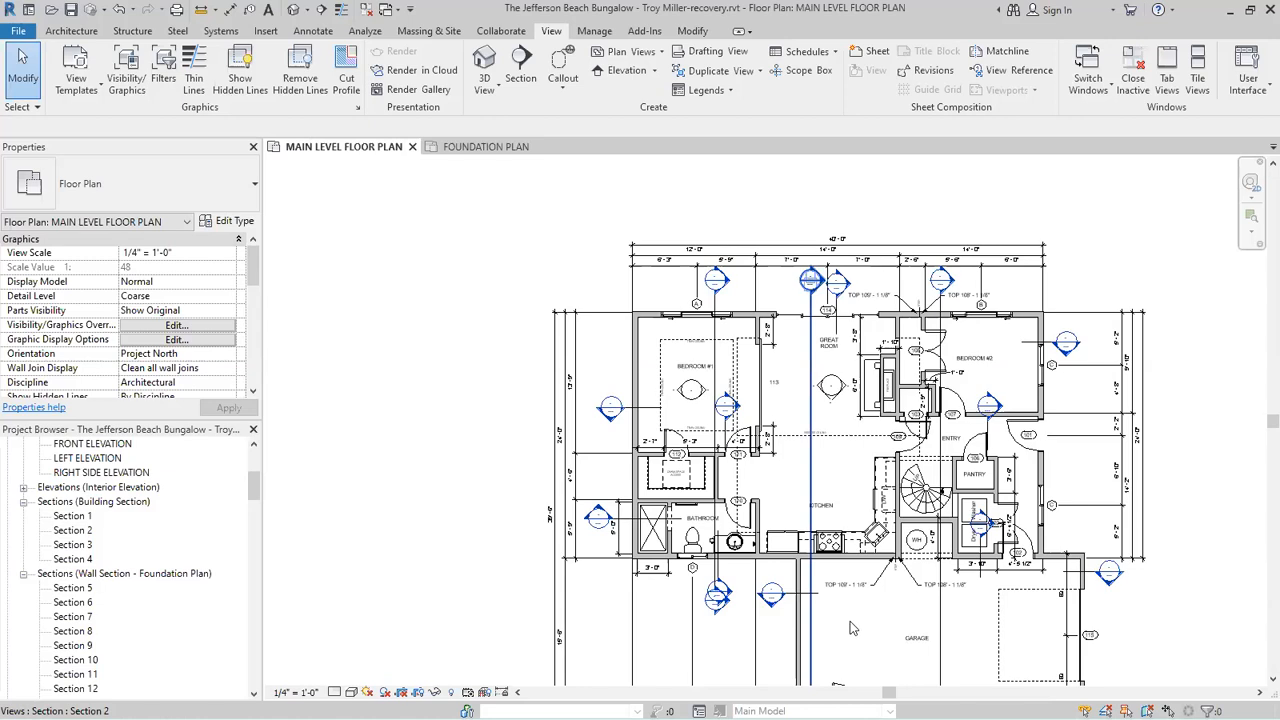
scroll(850, 621, "up", 1)
scroll(842, 618, "up", 1)
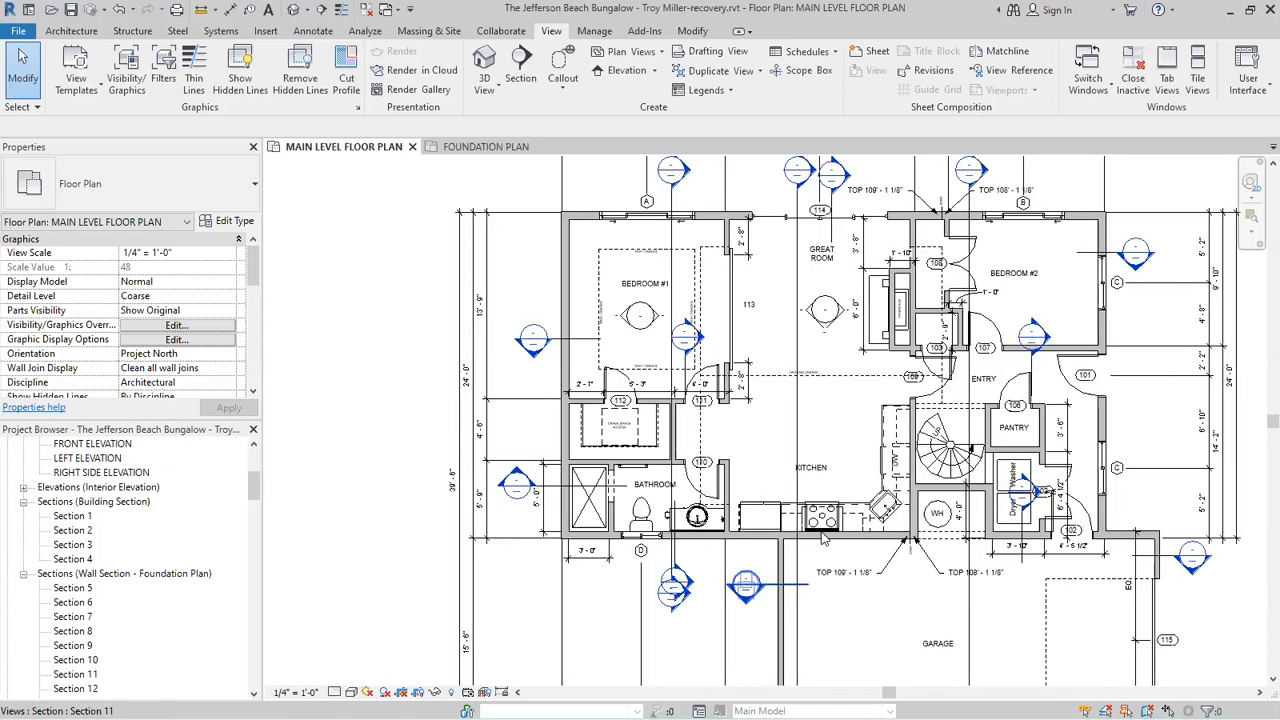
scroll(622, 490, "down", 1)
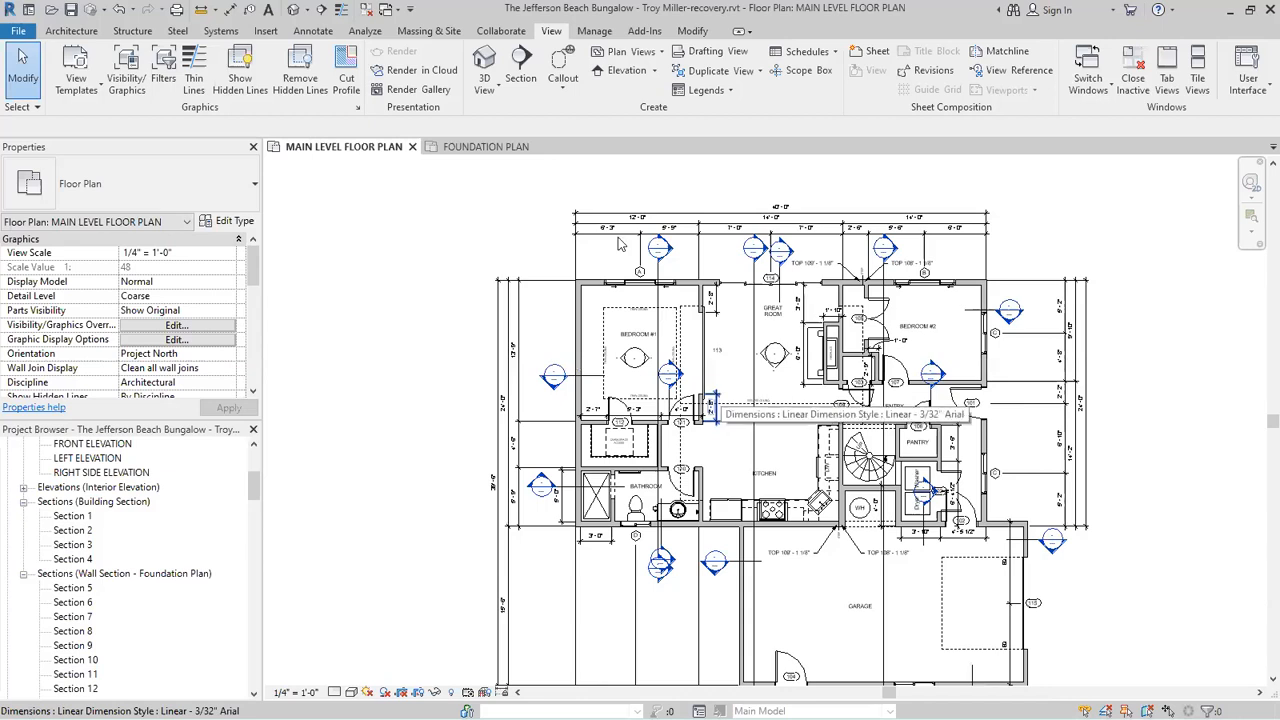
scroll(803, 275, "up", 1)
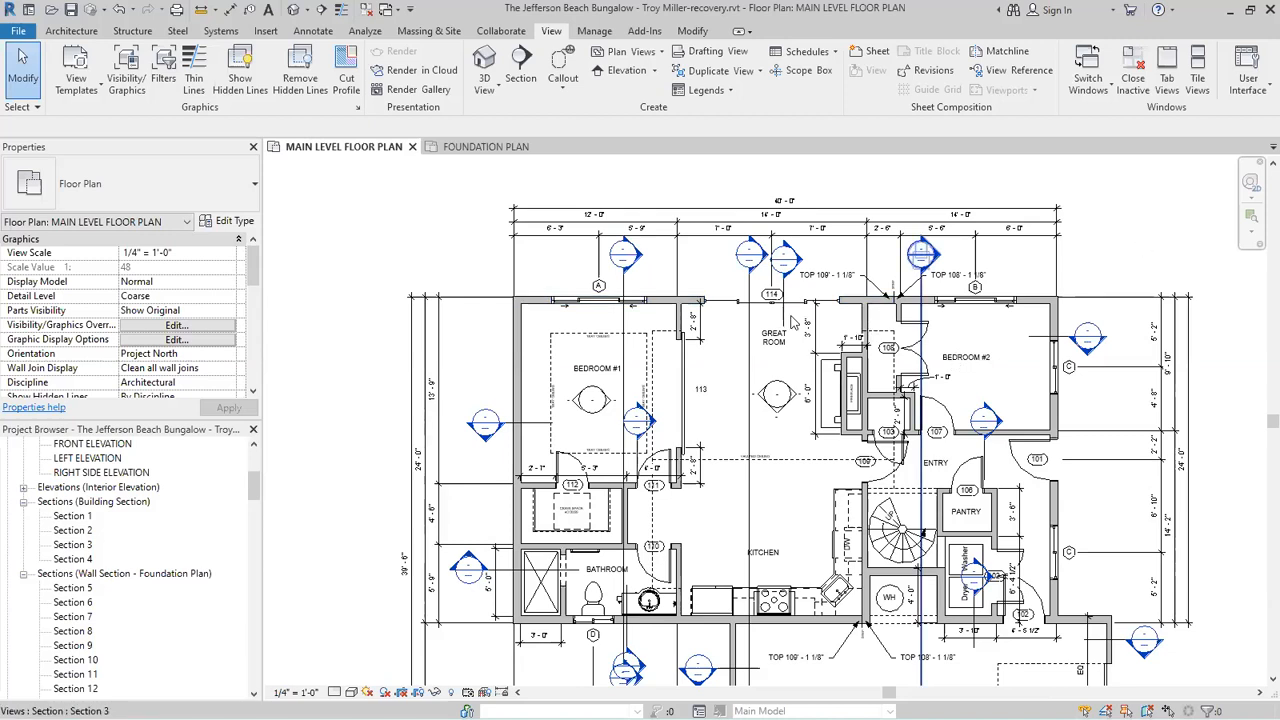
Hide the selected Wall Section - Foundation Plan markers around the bedrooms, great room, bathroom, entry and garage, as individual elements in this view.
left_click(1040, 340)
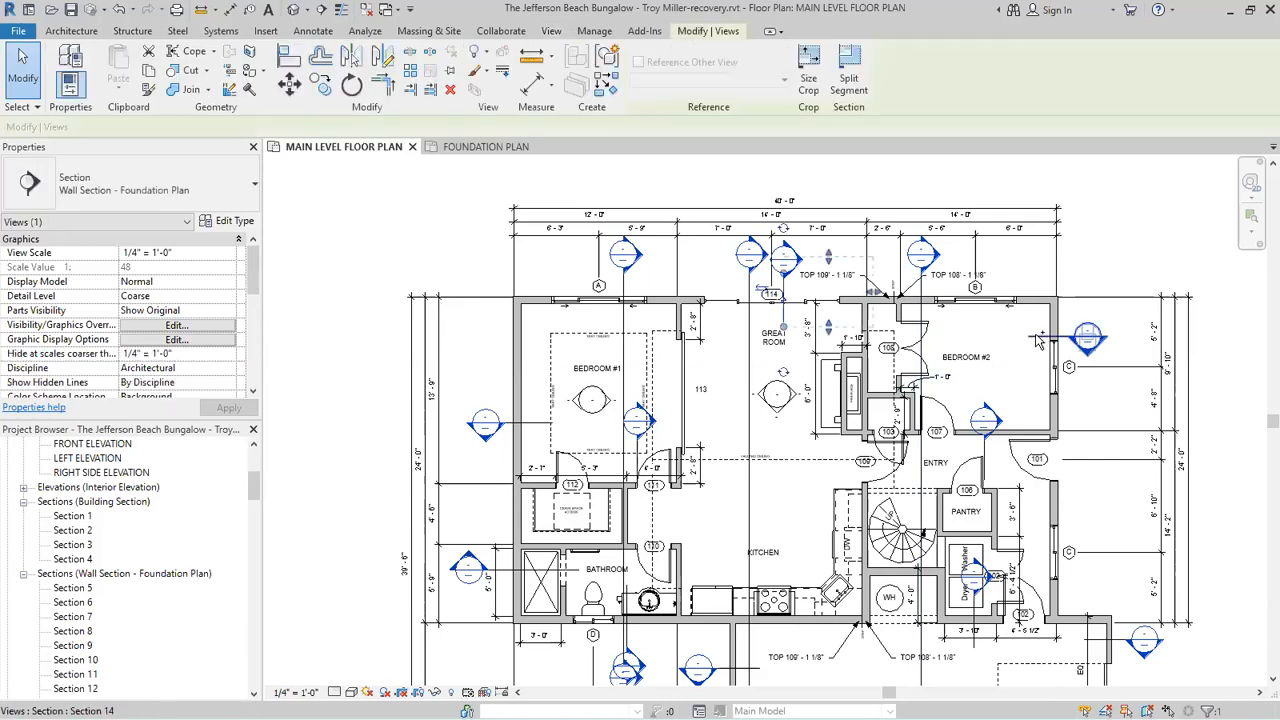
left_click(1094, 649)
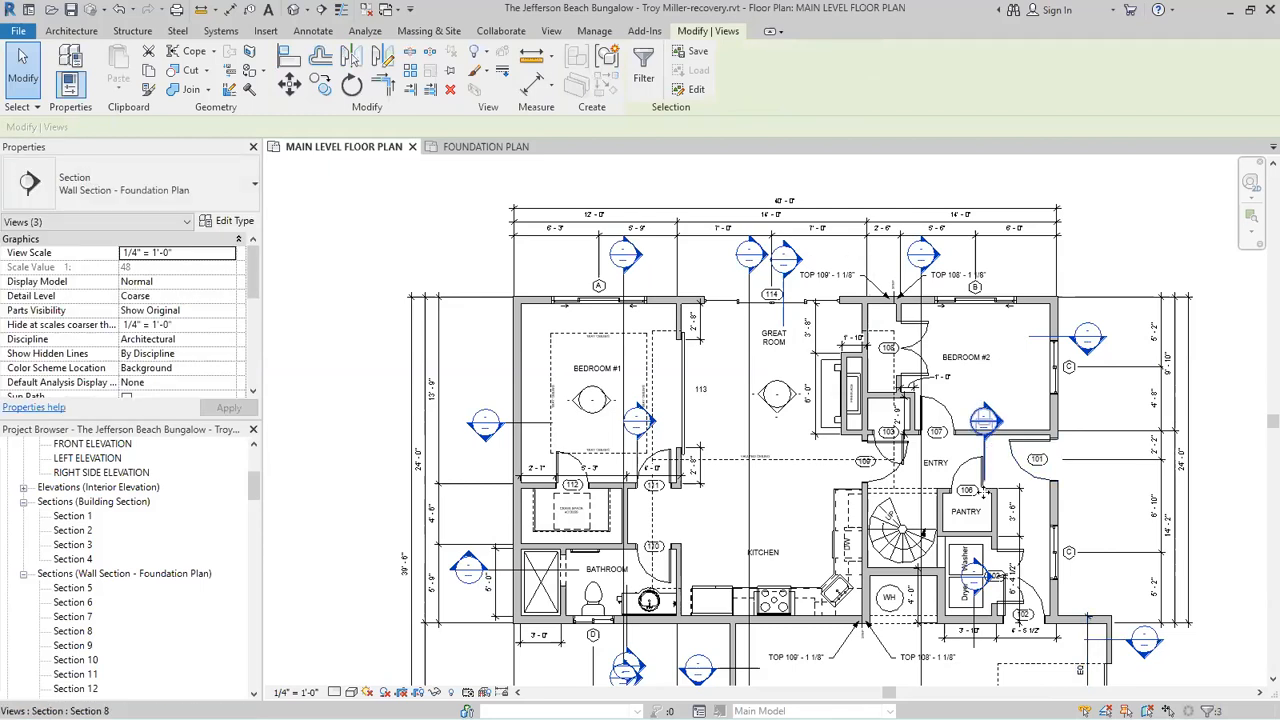
left_click(976, 640, "ctrl")
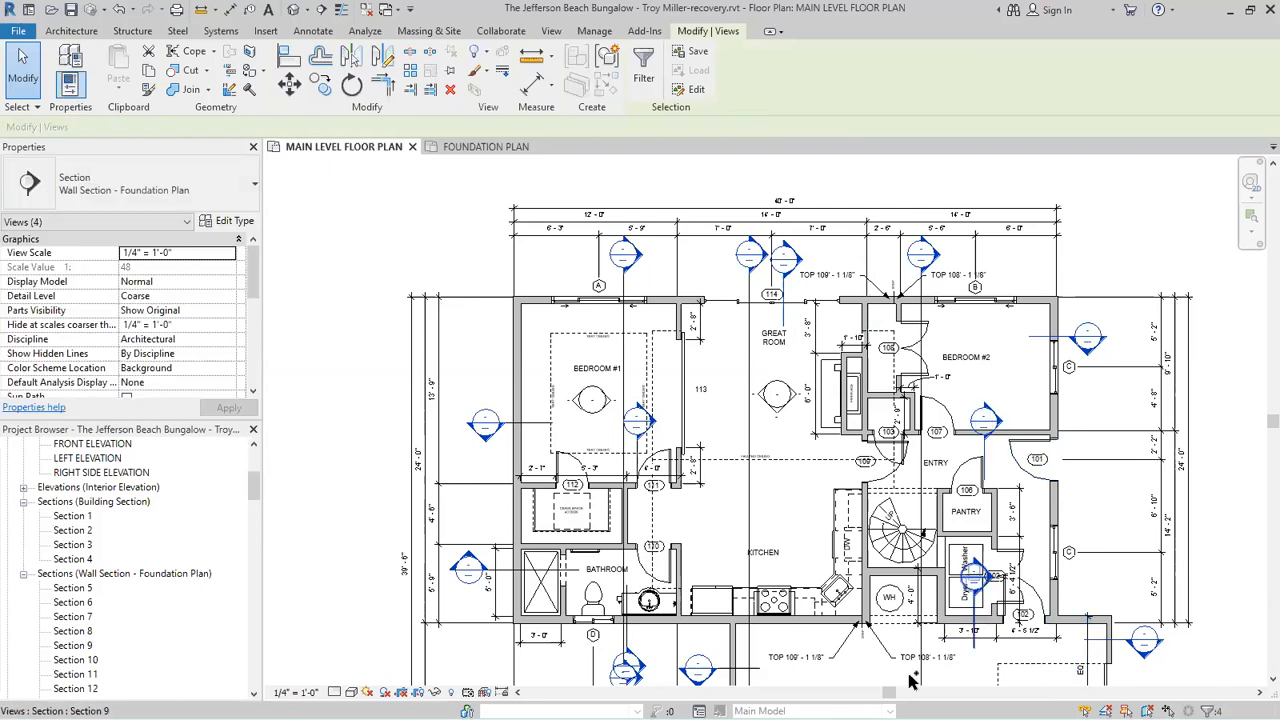
left_click(724, 665, "ctrl")
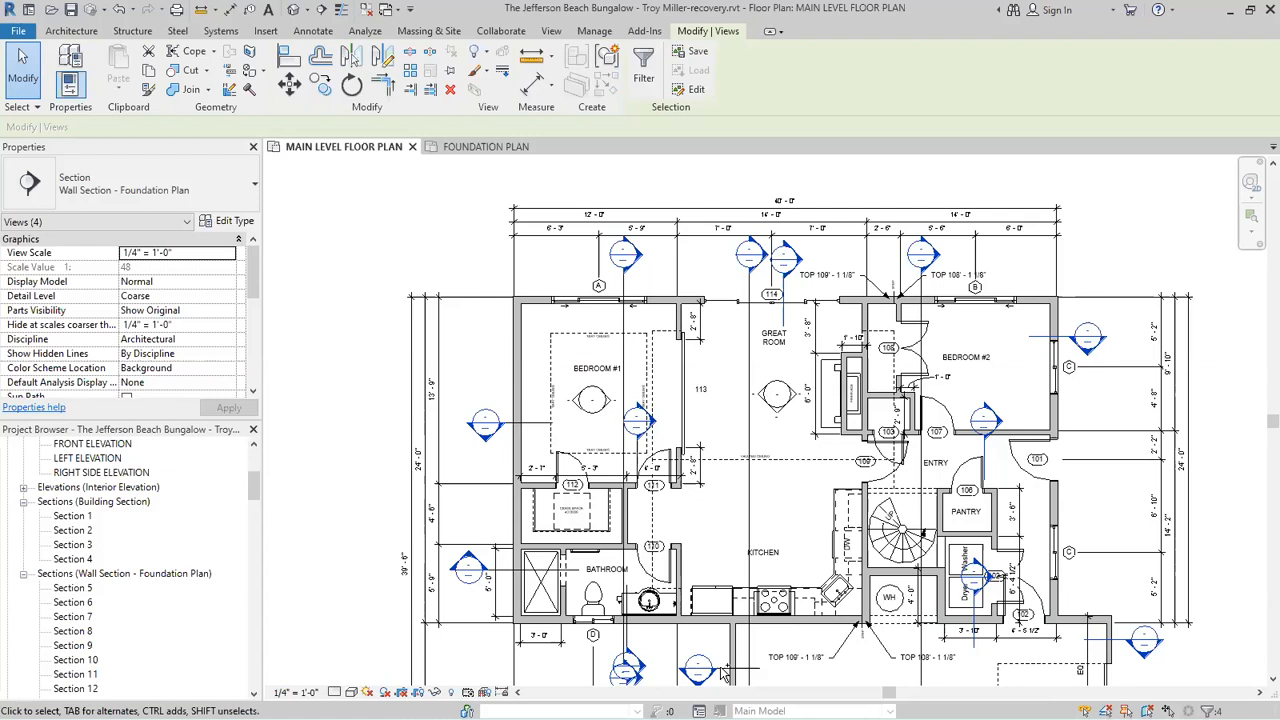
left_click(640, 656, "ctrl")
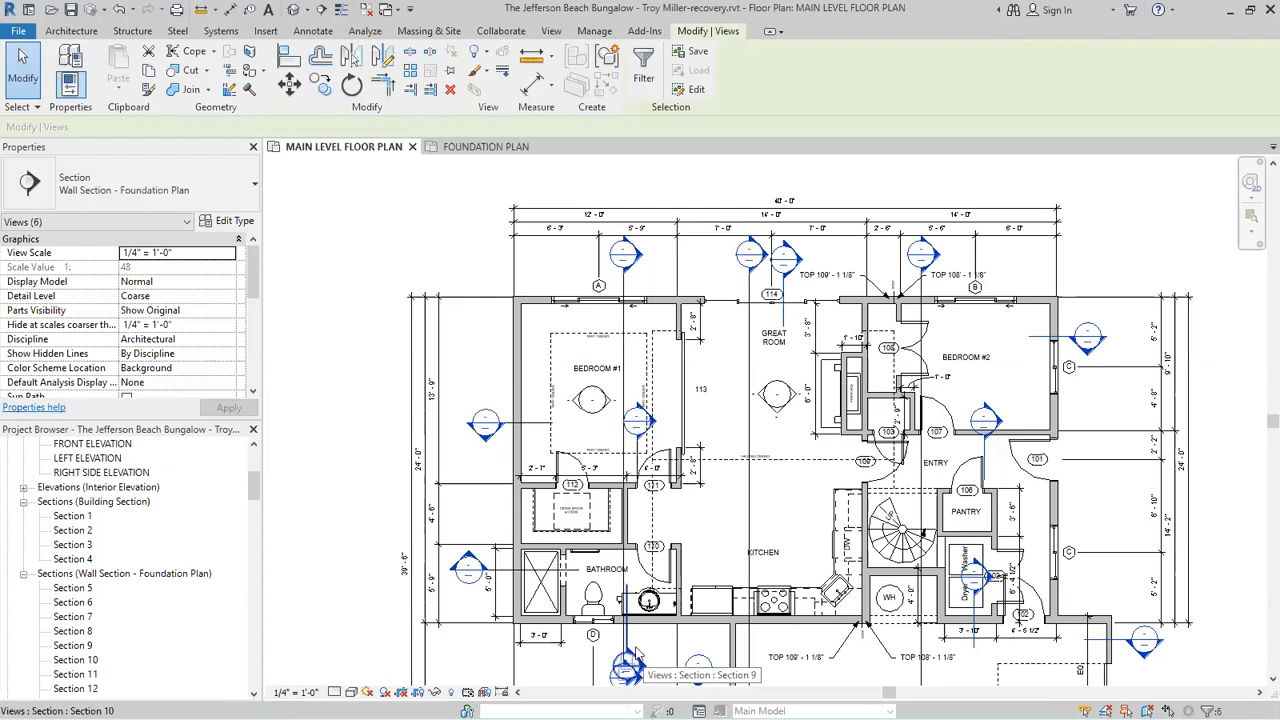
scroll(645, 650, "down", 2)
scroll(658, 607, "up", 3)
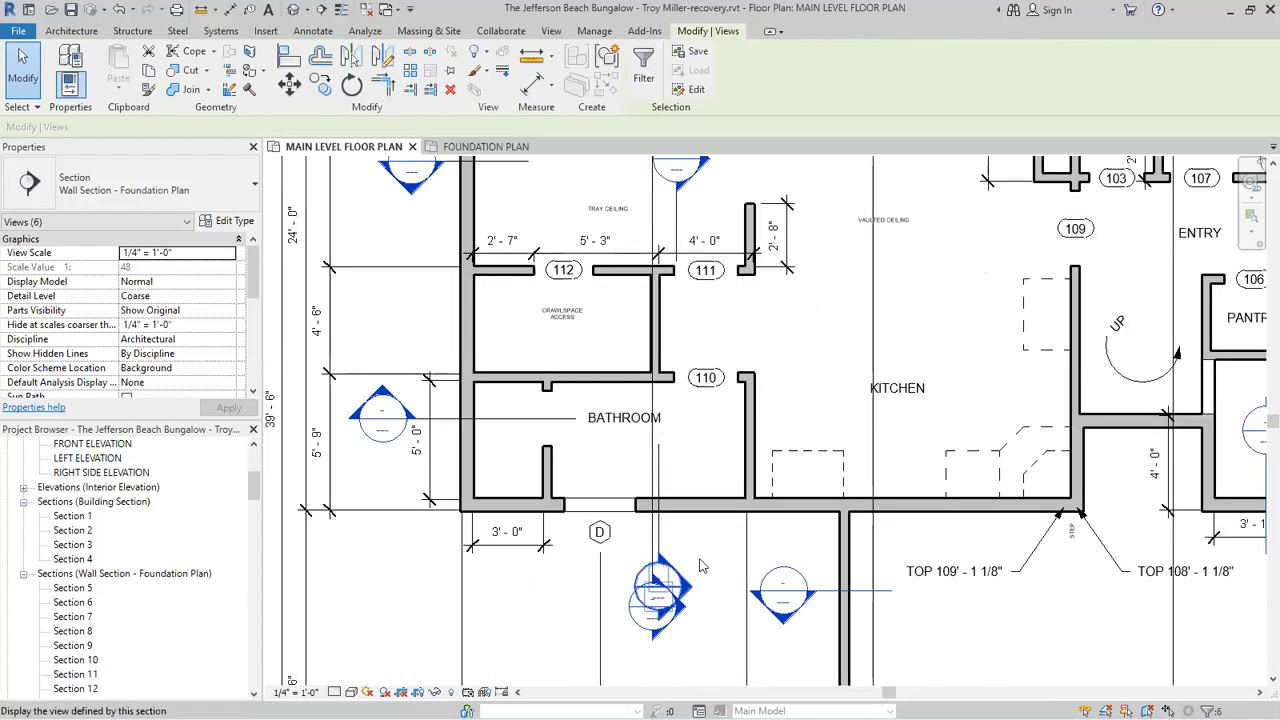
left_click(653, 628, "ctrl")
scroll(570, 648, "down", 1)
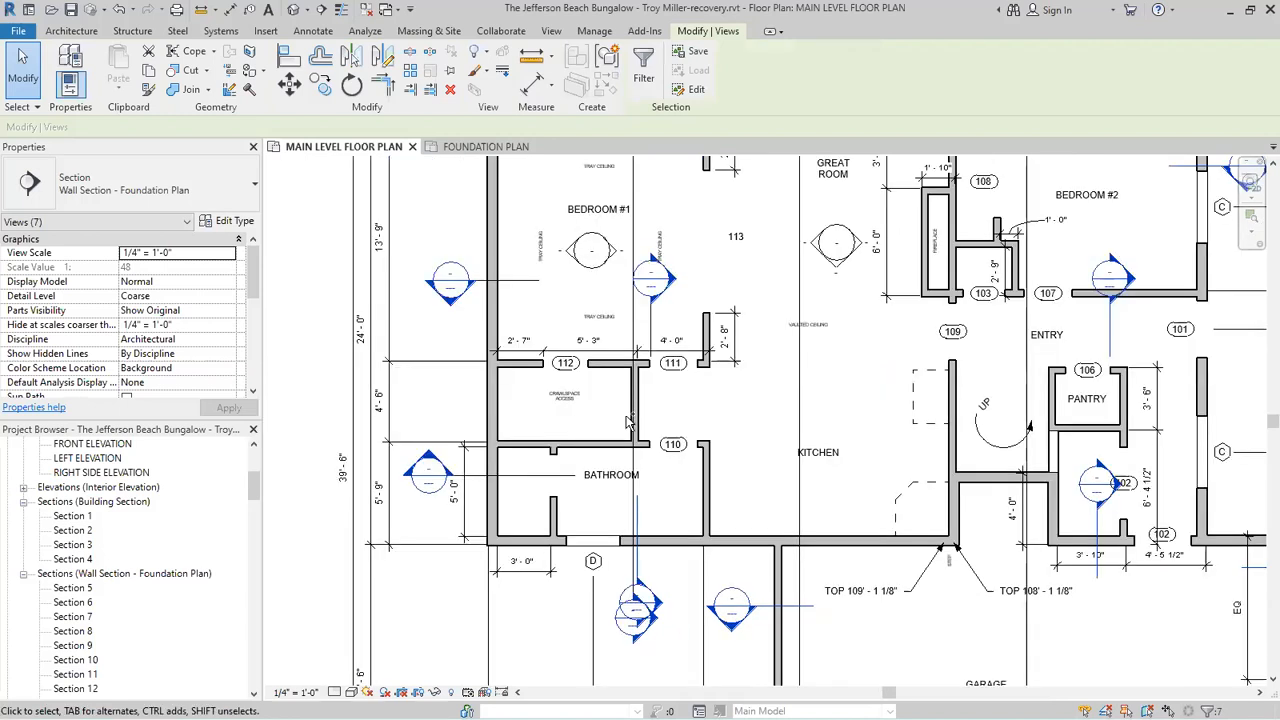
scroll(630, 420, "down", 2)
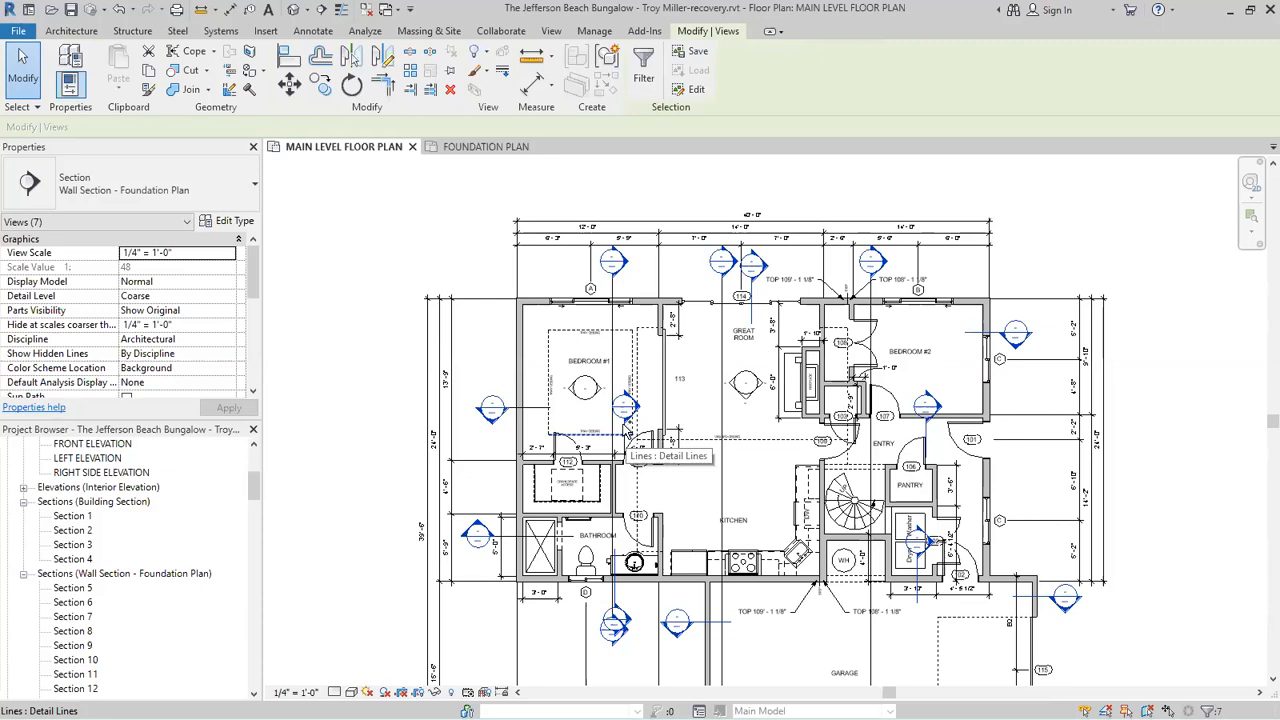
left_click(627, 430, "ctrl")
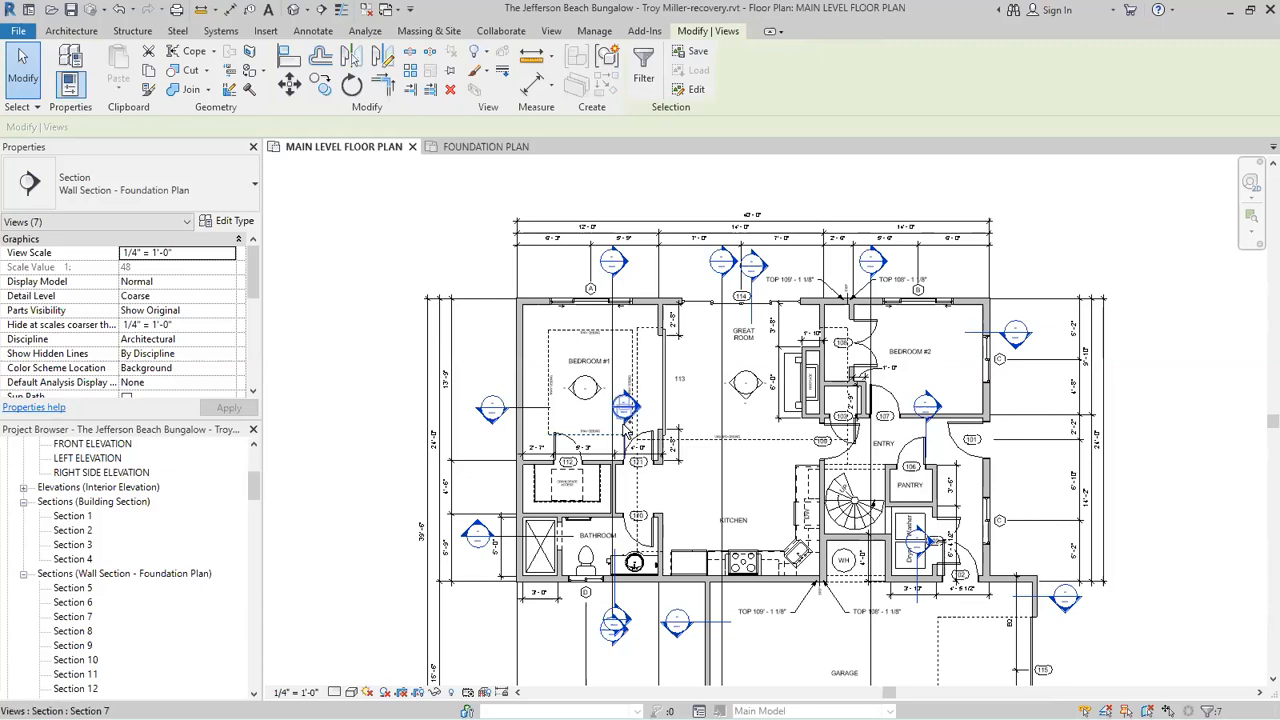
left_click(532, 409, "ctrl")
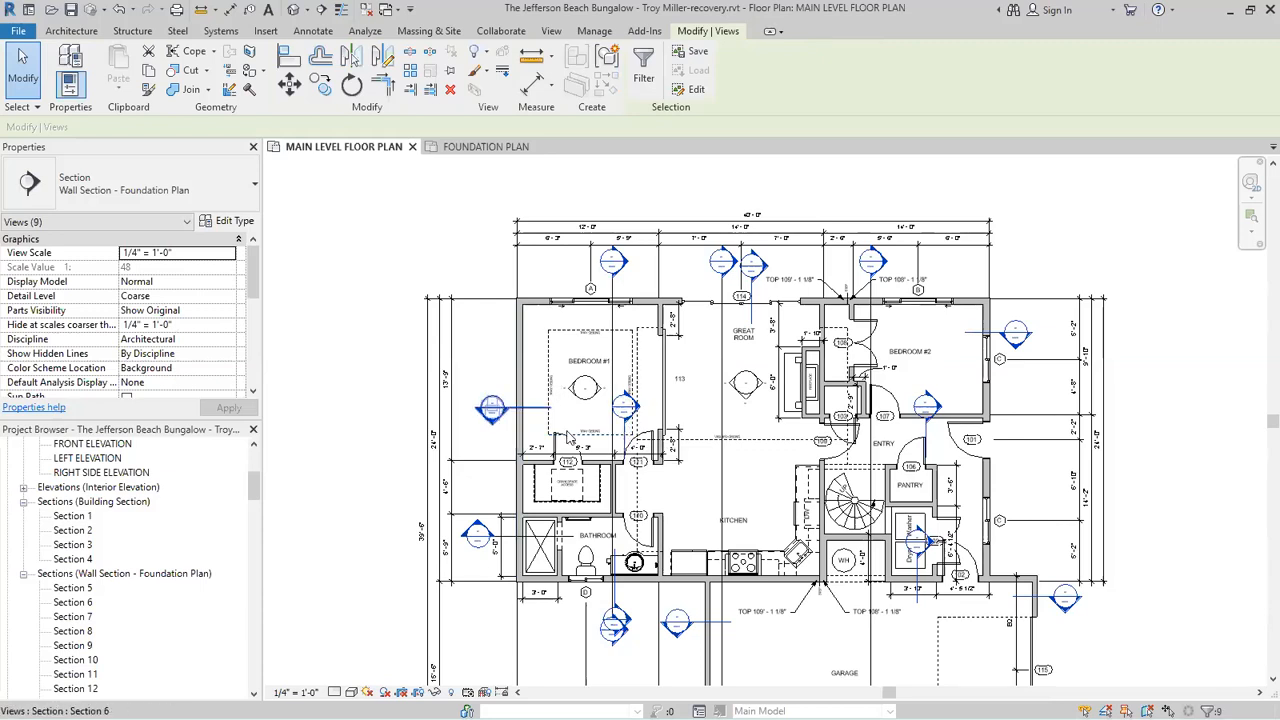
right_click(530, 436)
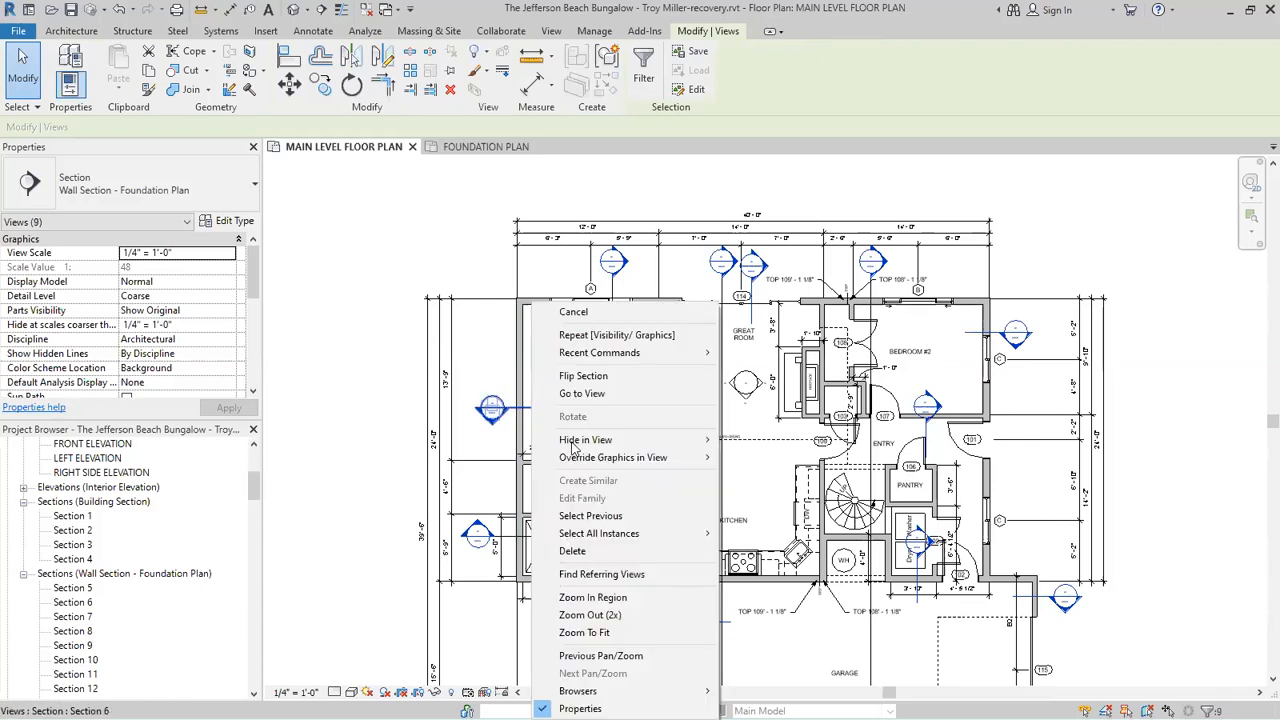
left_click(762, 440)
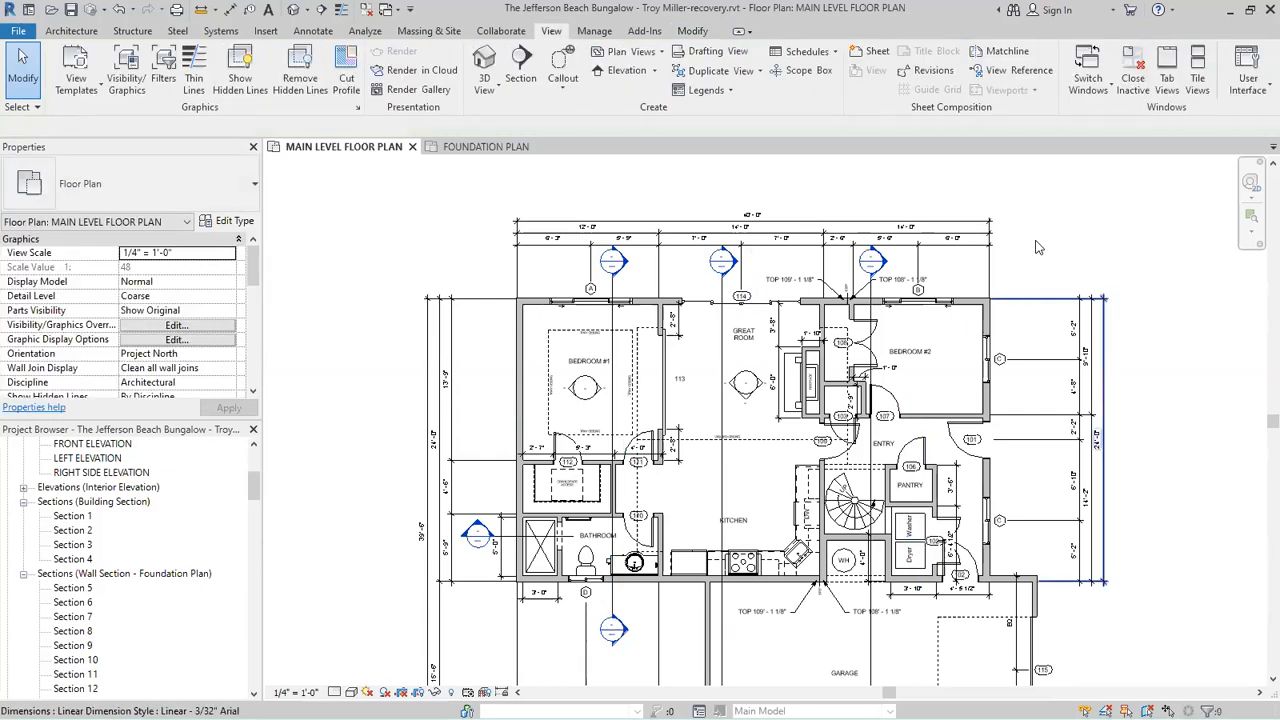
Hide the remaining Wall Section - Foundation Plan marker, Section 12, at the garage's lower wall, as an individual element in this view.
scroll(1066, 650, "down", 1)
scroll(1066, 650, "down", 2)
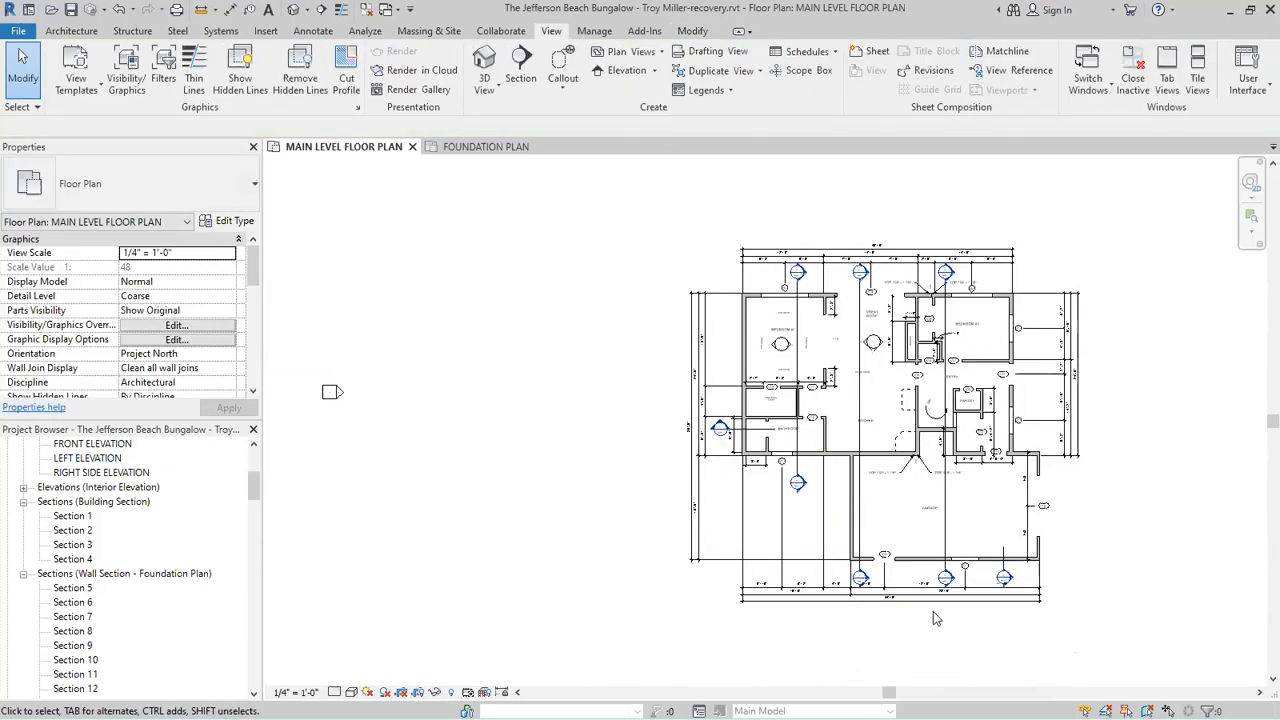
scroll(1064, 468, "up", 2)
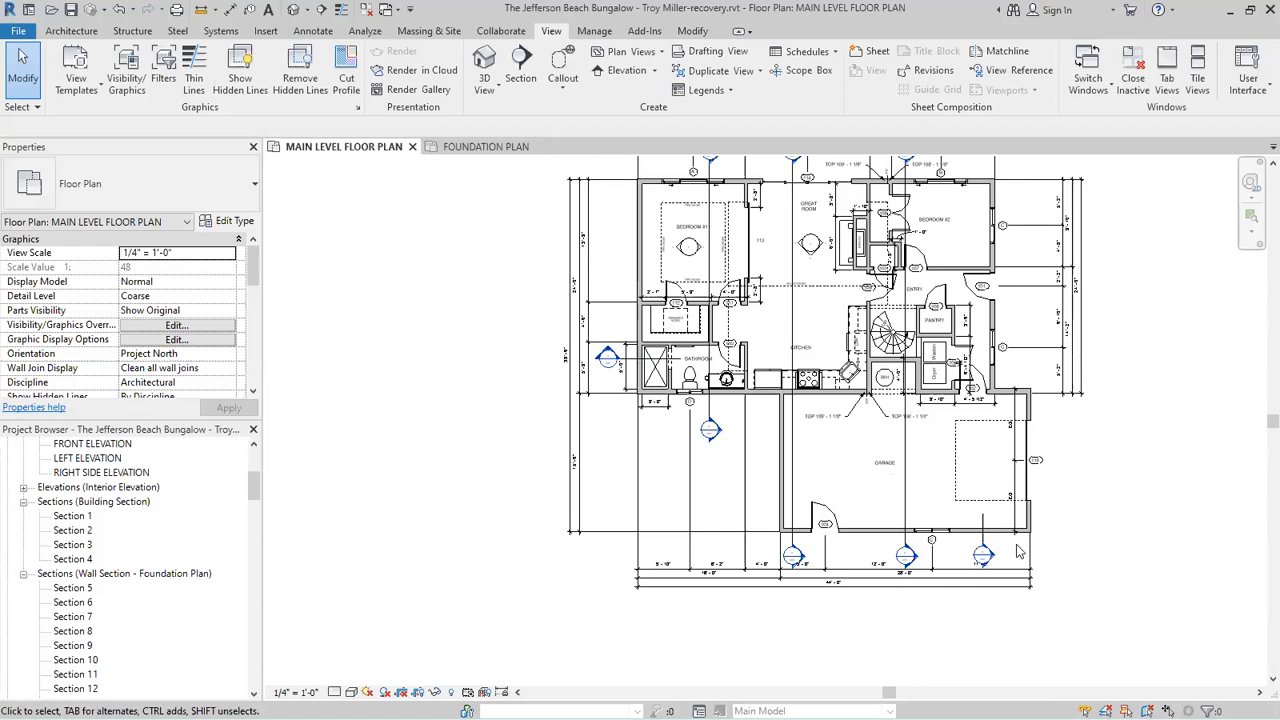
scroll(1018, 550, "up", 1)
scroll(942, 546, "up", 2)
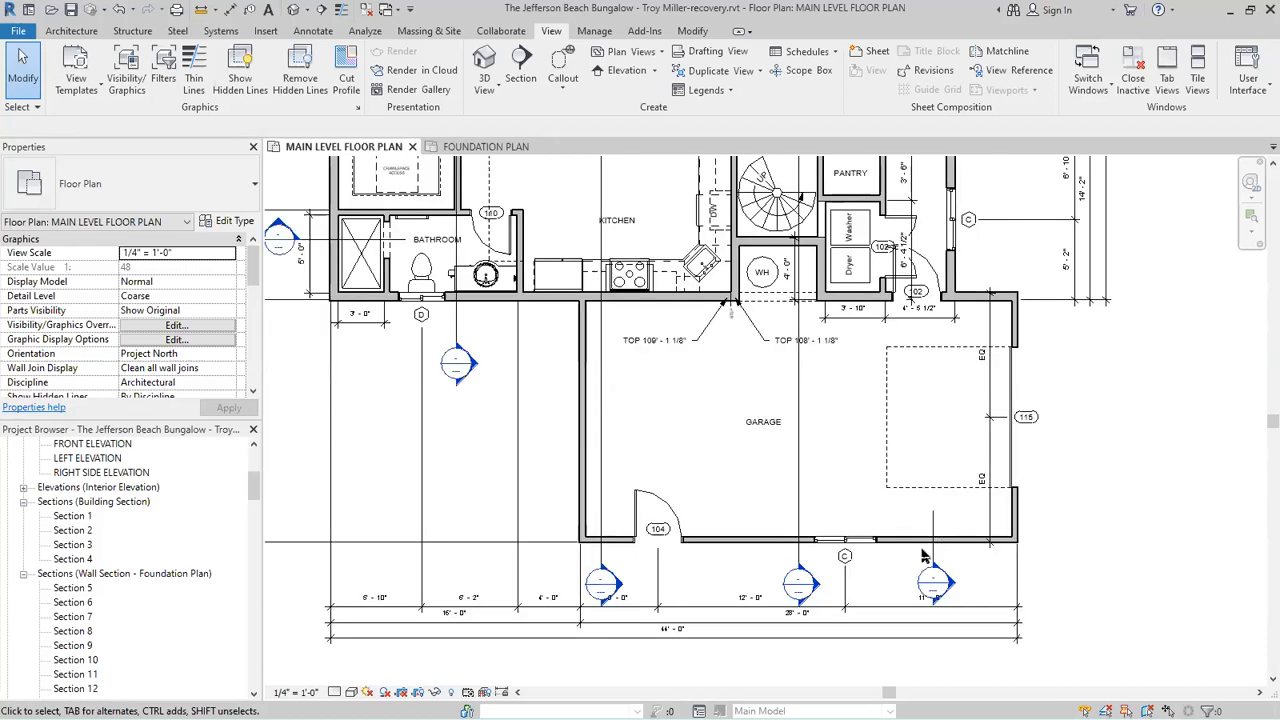
scroll(924, 556, "up", 1)
left_click(930, 558)
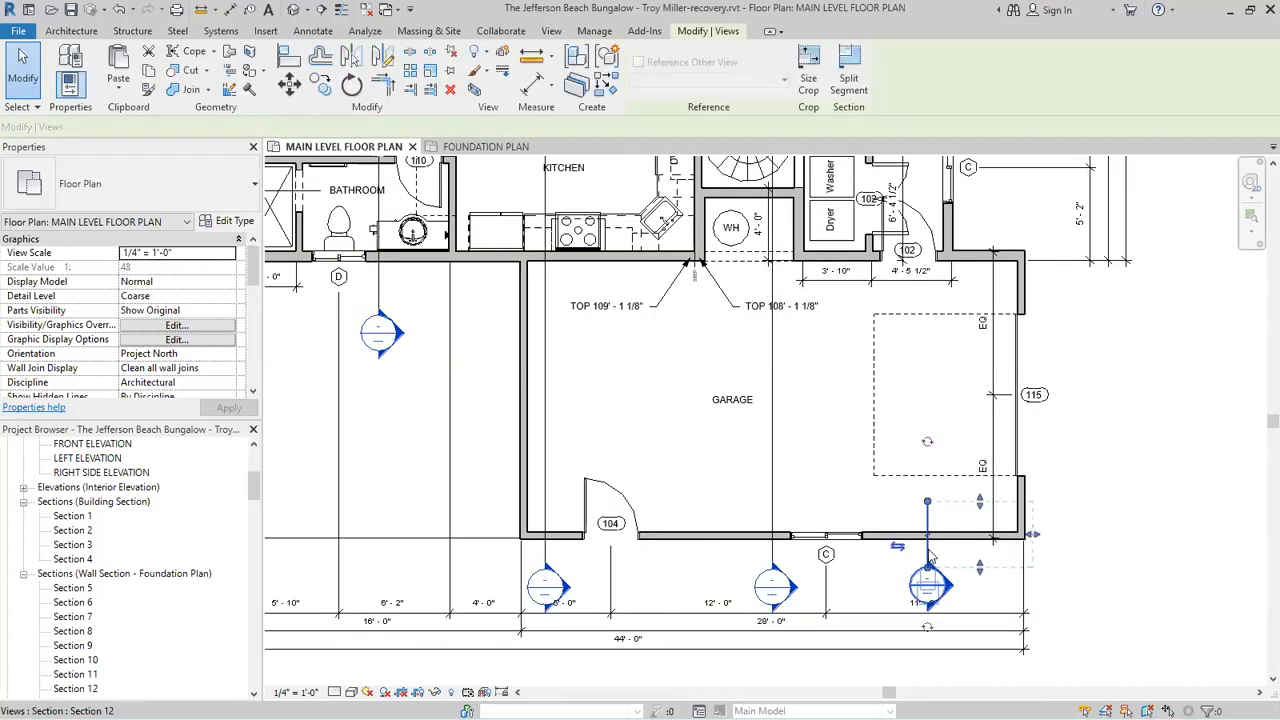
right_click(930, 558)
mouse_move(1010, 276)
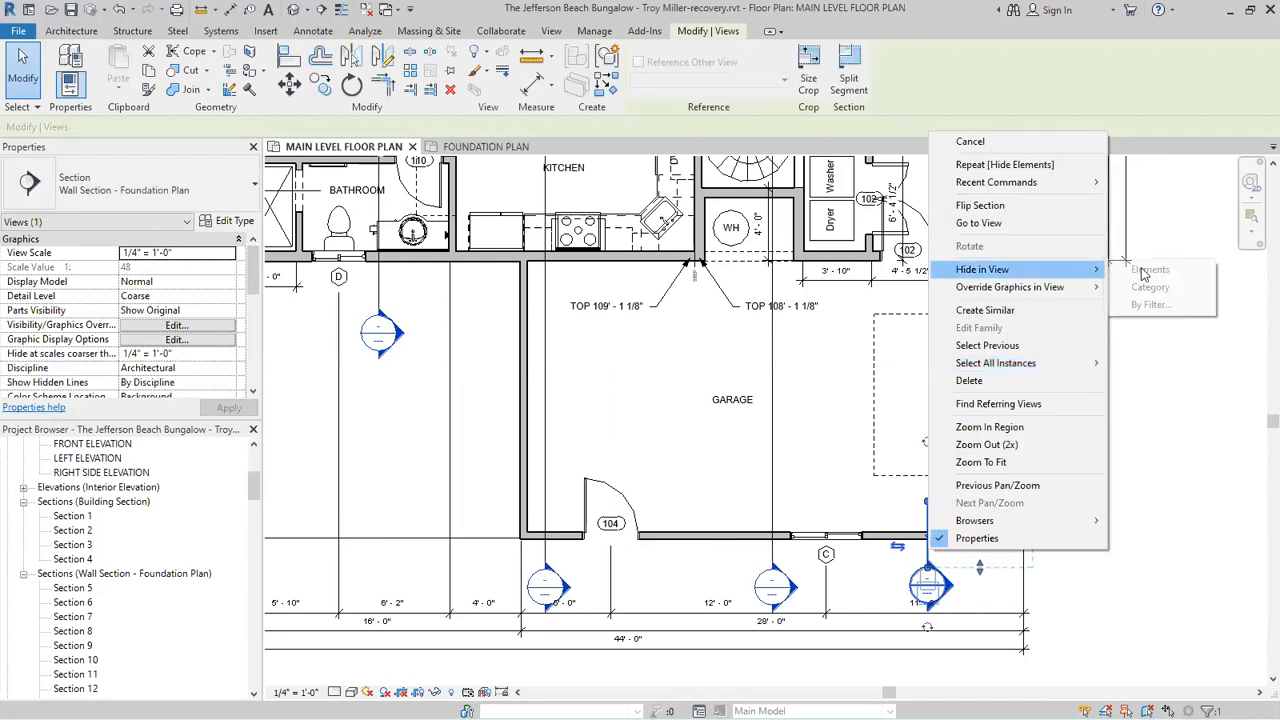
left_click(1154, 534)
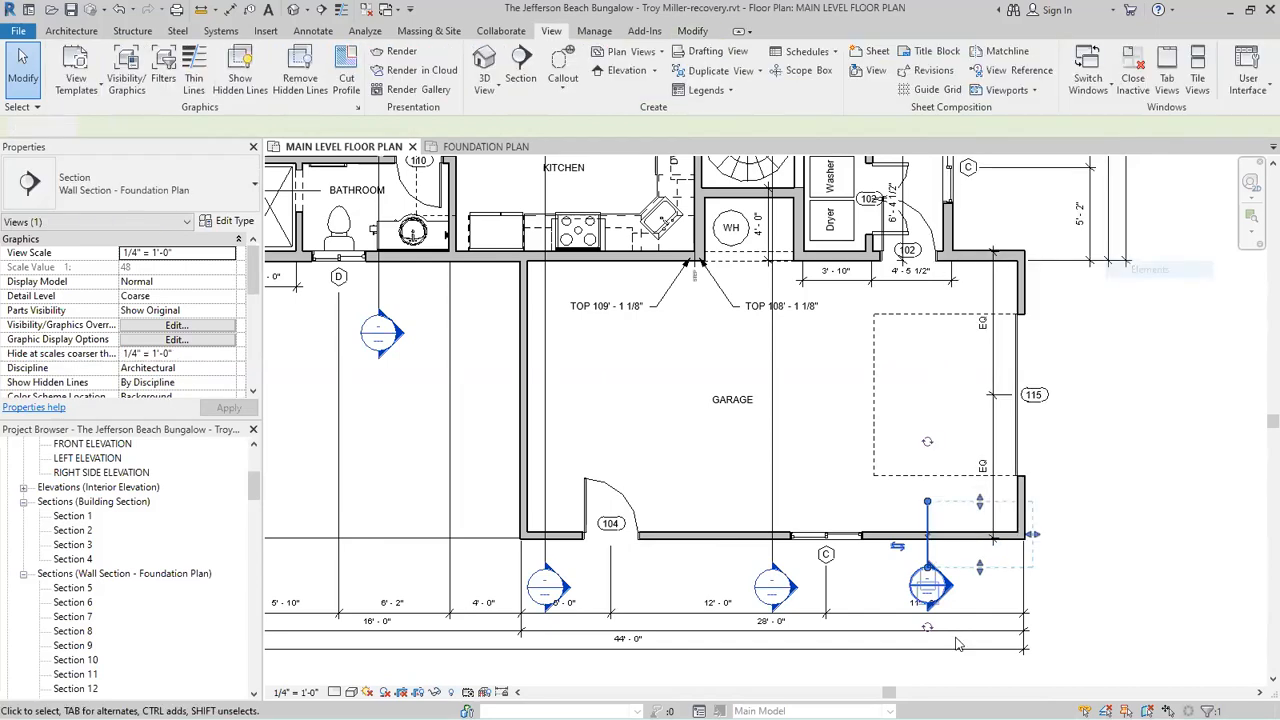
scroll(909, 643, "down", 4)
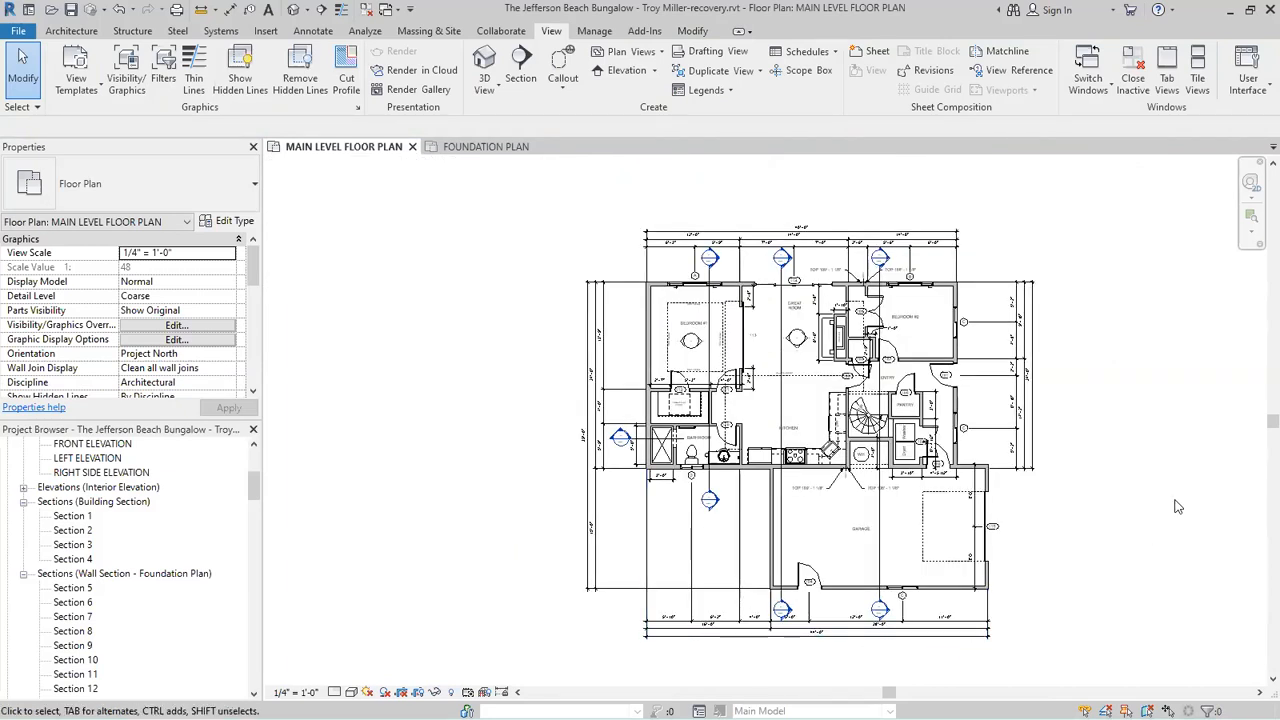
Look over the section markers left in the main level floor plan and return to the FOUNDATION PLAN view.
scroll(1177, 507, "up", 1)
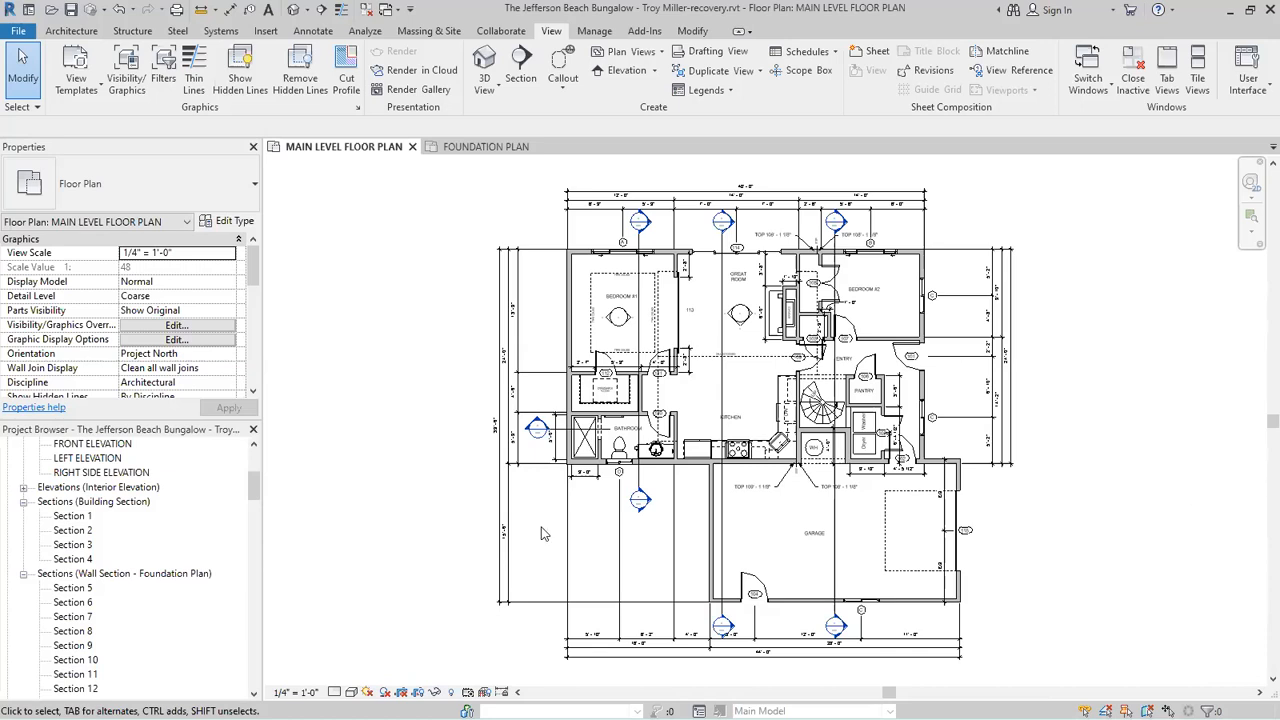
scroll(537, 526, "down", 1)
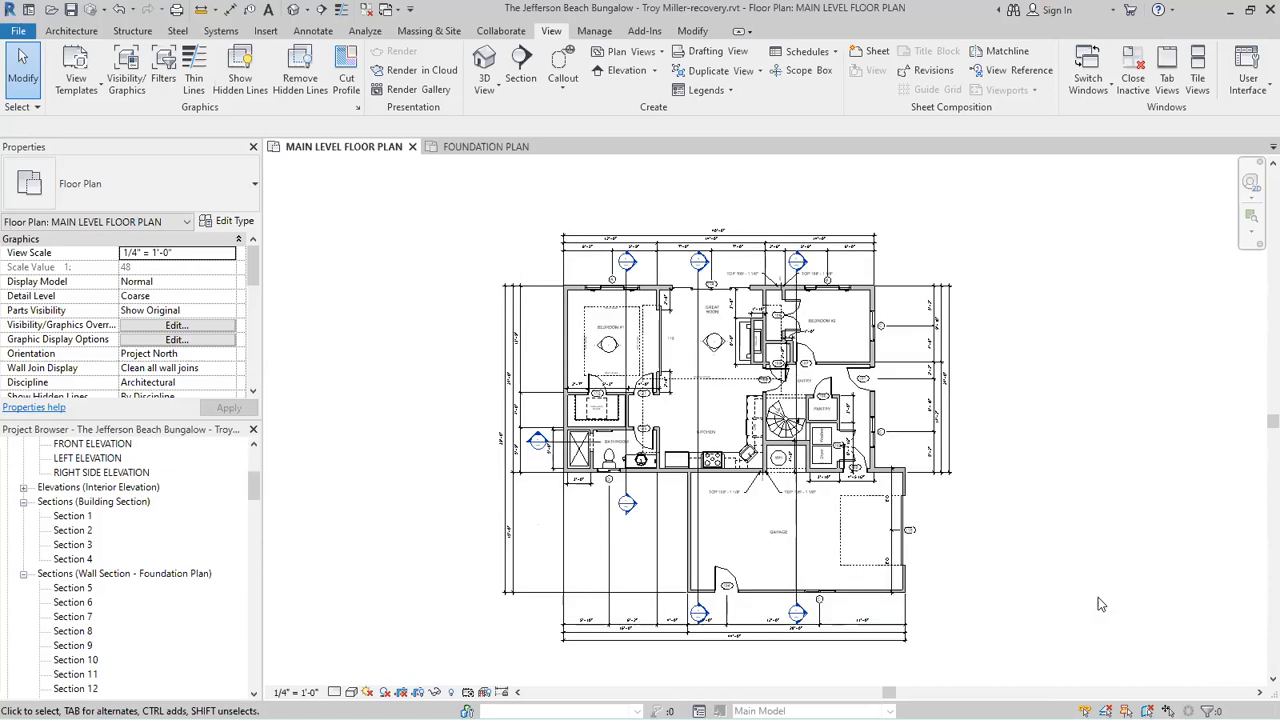
scroll(1098, 597, "up", 1)
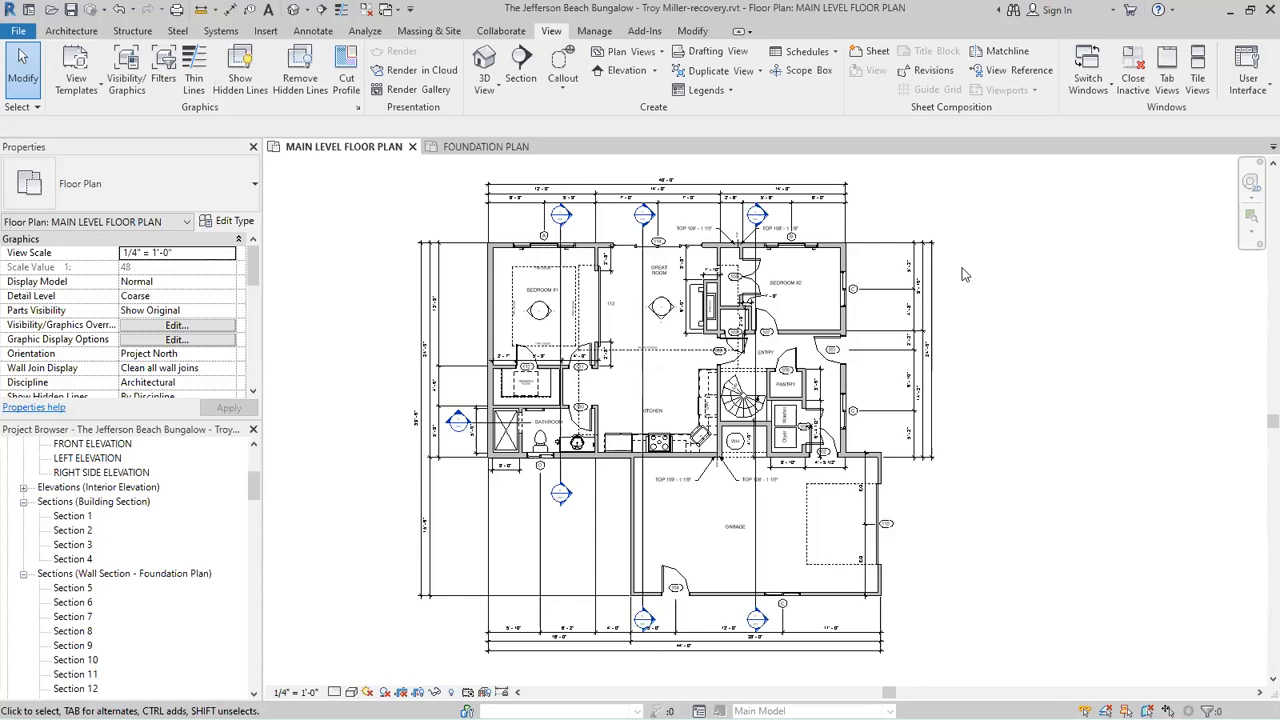
left_click(493, 147)
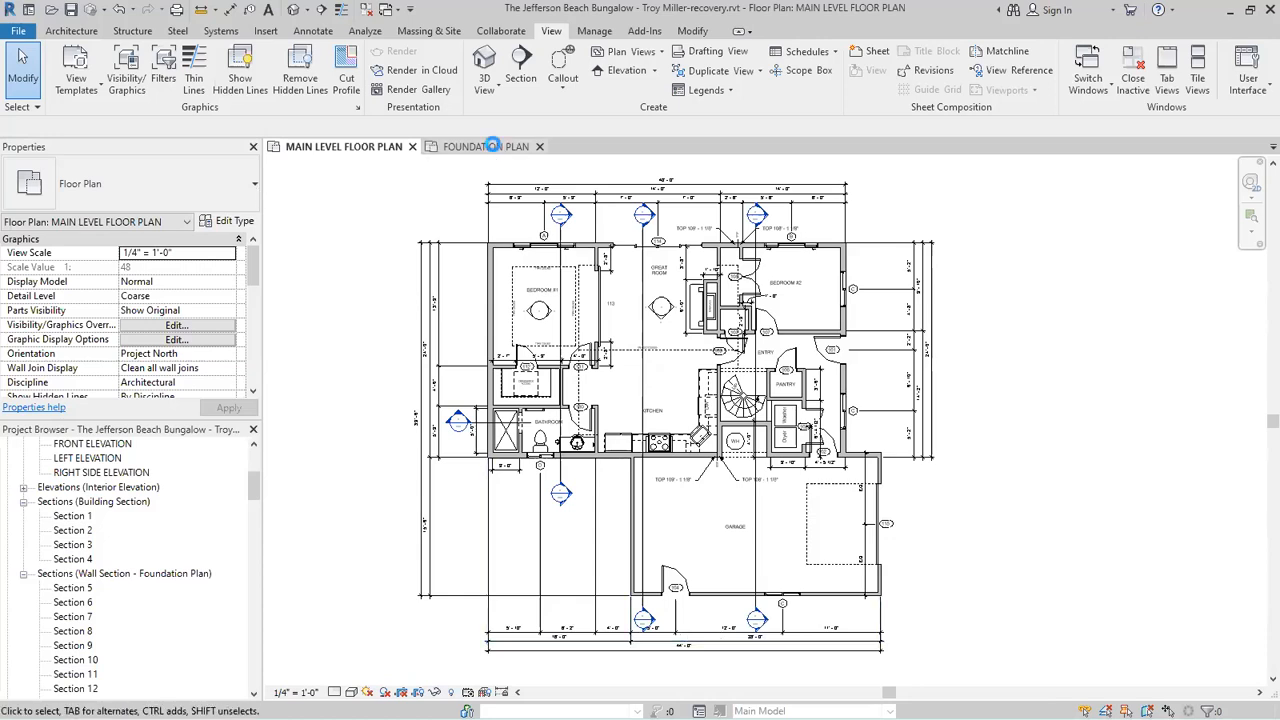